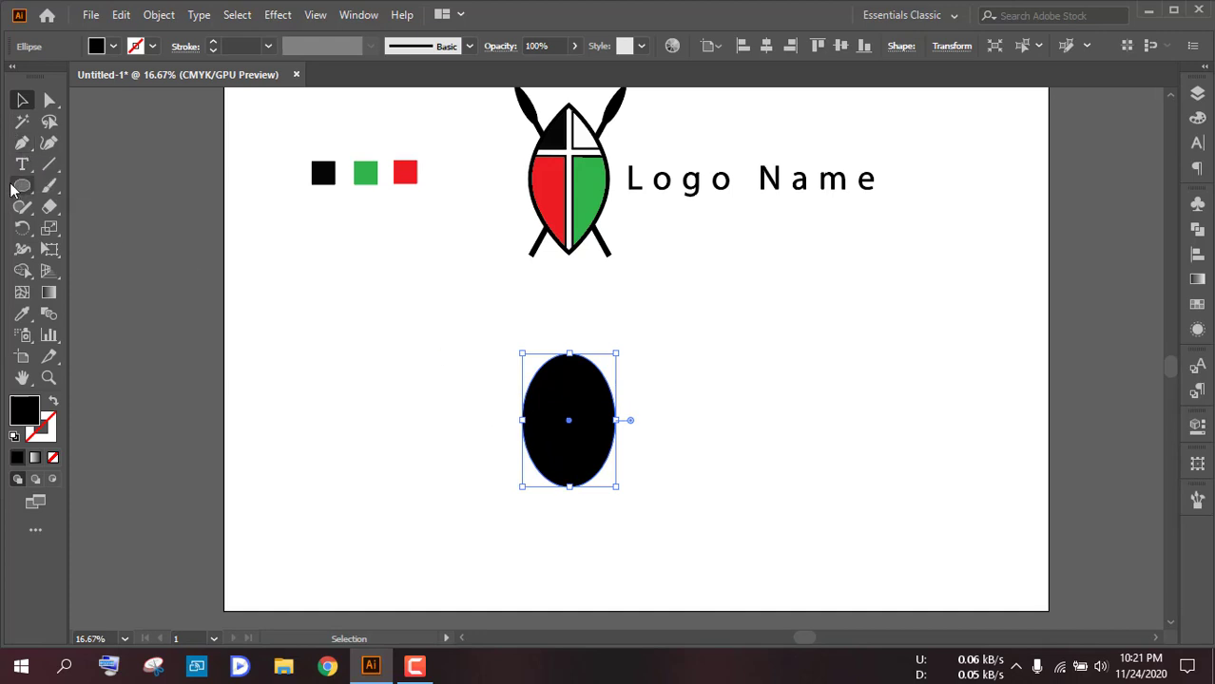
# - Convert the black ellipse's top and bottom anchor points to sharp corners with the Anchor Point tool
pyautogui.moveTo(22, 142); pyautogui.dragTo(128, 213)
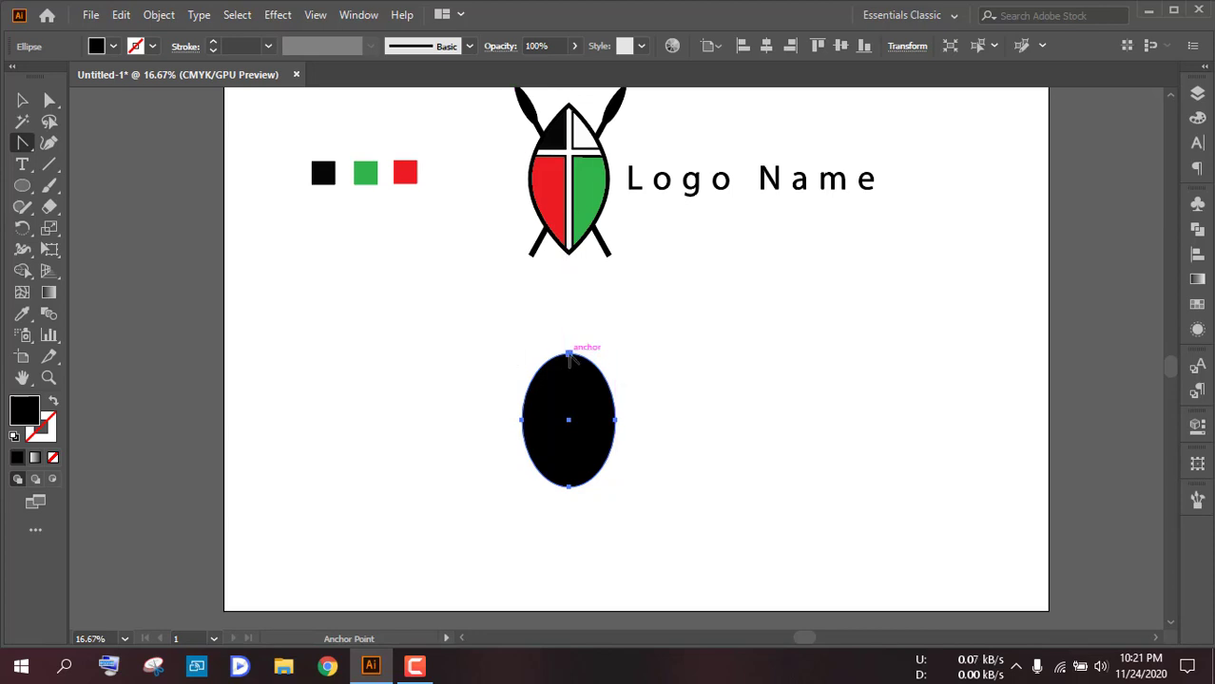
pyautogui.click(569, 355)
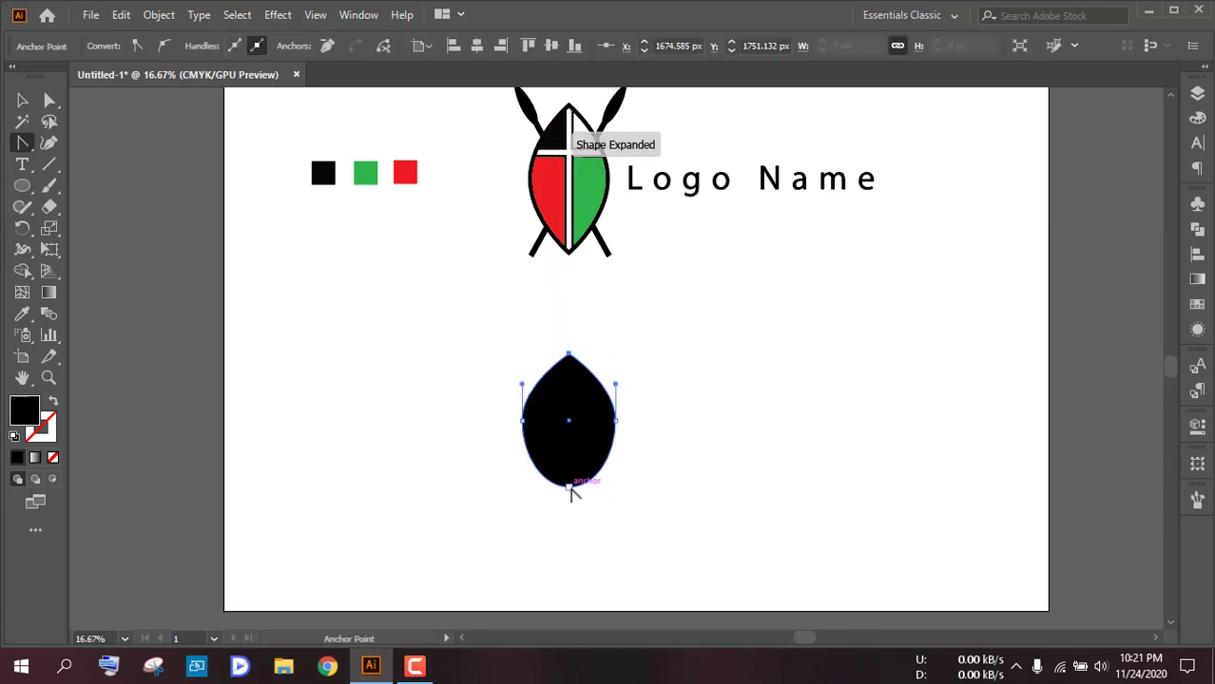
pyautogui.click(569, 486)
pyautogui.click(22, 102)
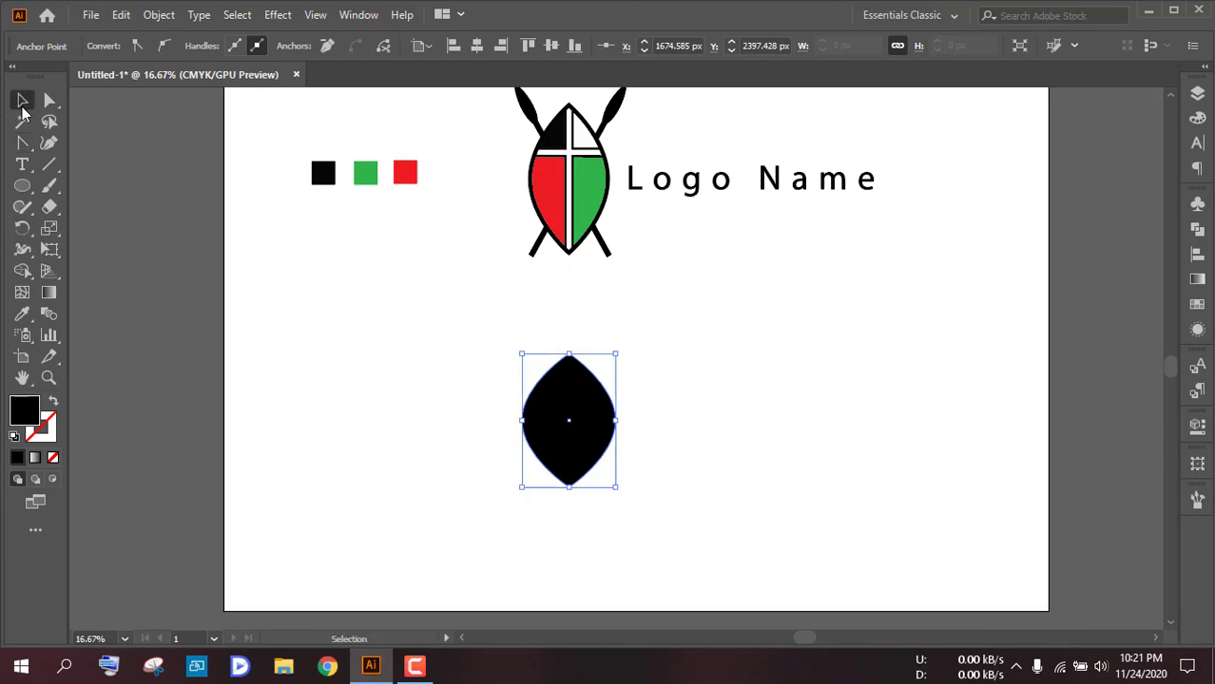
pyautogui.click(819, 413)
# - Narrow the pointed black shape symmetrically about its centre, and enlarge it proportionally from the centre
pyautogui.click(571, 414)
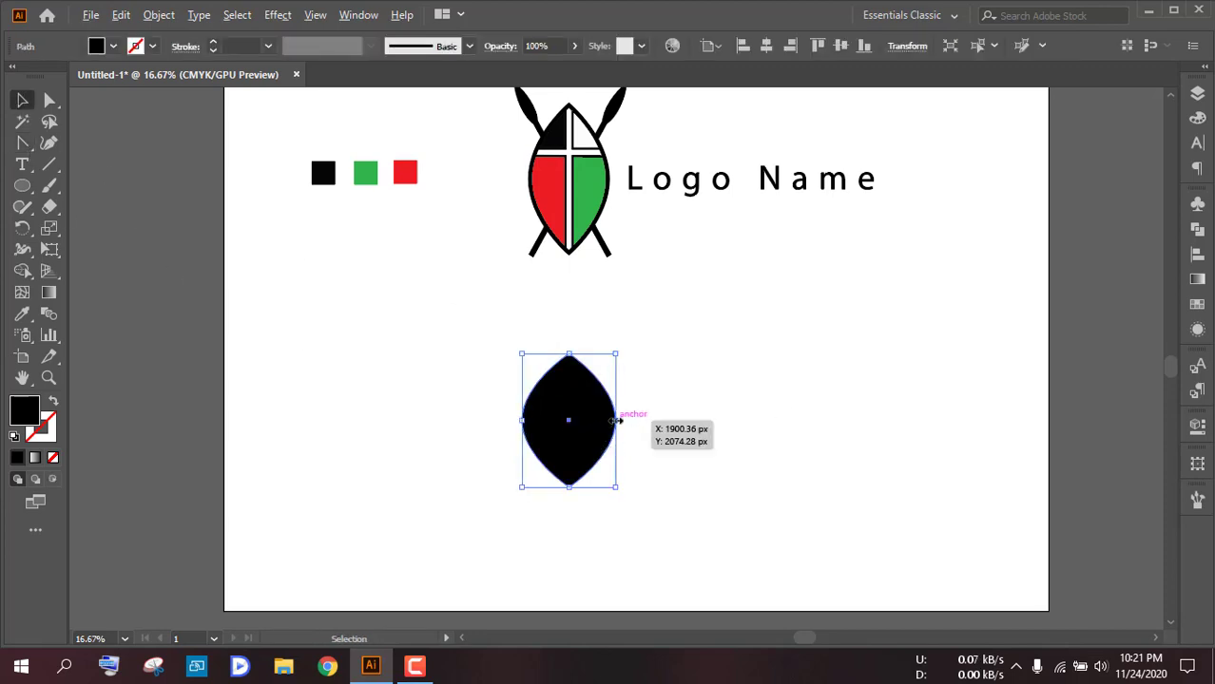
pyautogui.moveTo(617, 419); pyautogui.dragTo(607, 421)
pyautogui.click(660, 423)
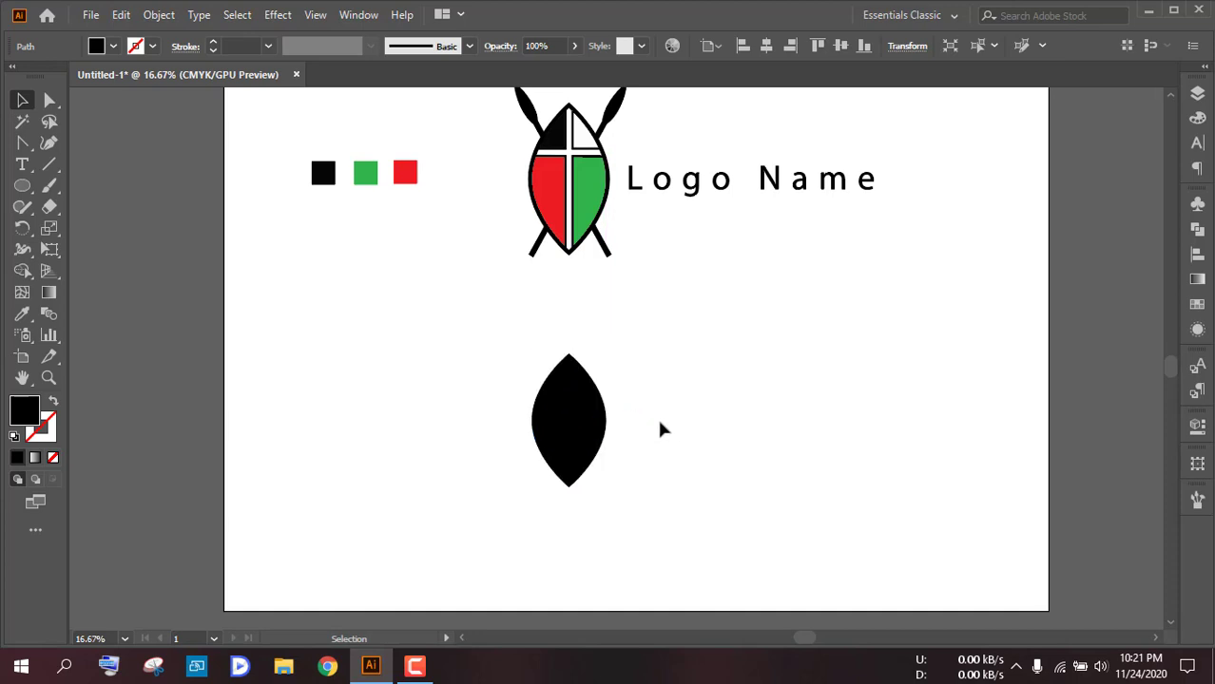
pyautogui.scroll(-1, 656, 425)
pyautogui.click(595, 406)
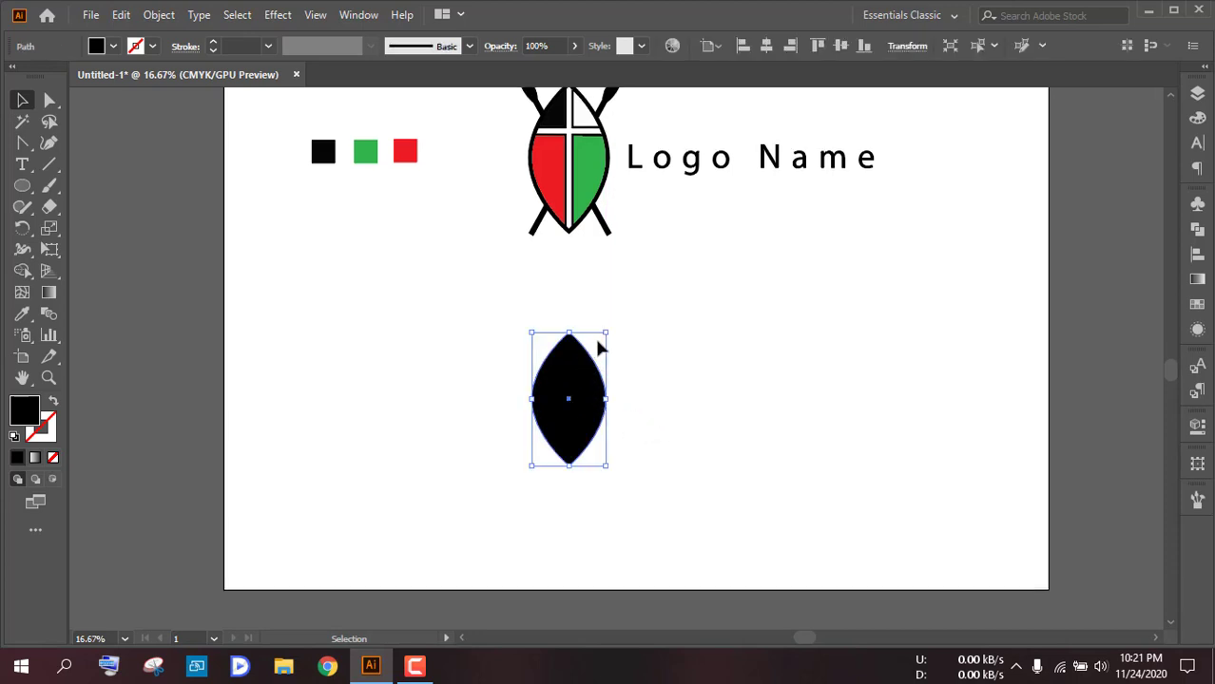
pyautogui.moveTo(605, 332); pyautogui.dragTo(617, 314)
pyautogui.click(677, 361)
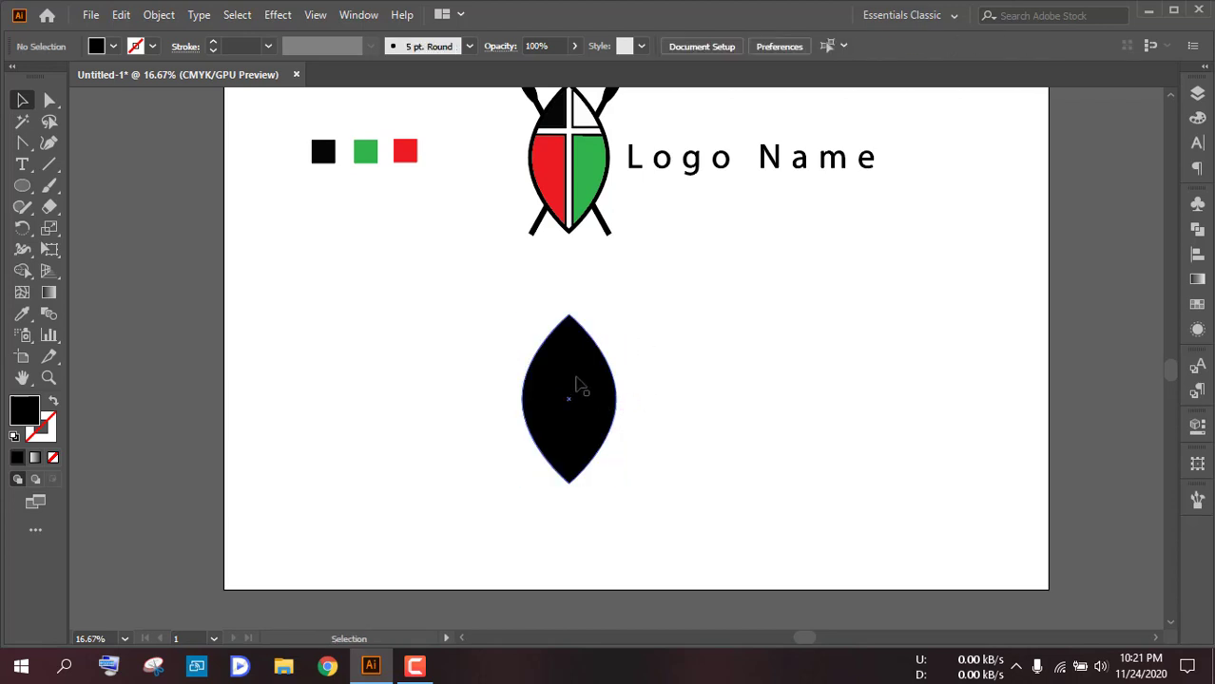
# - Swap the pointed shape's fill and stroke to leave a black outline, and set its stroke weight to 20 pt
pyautogui.click(577, 387)
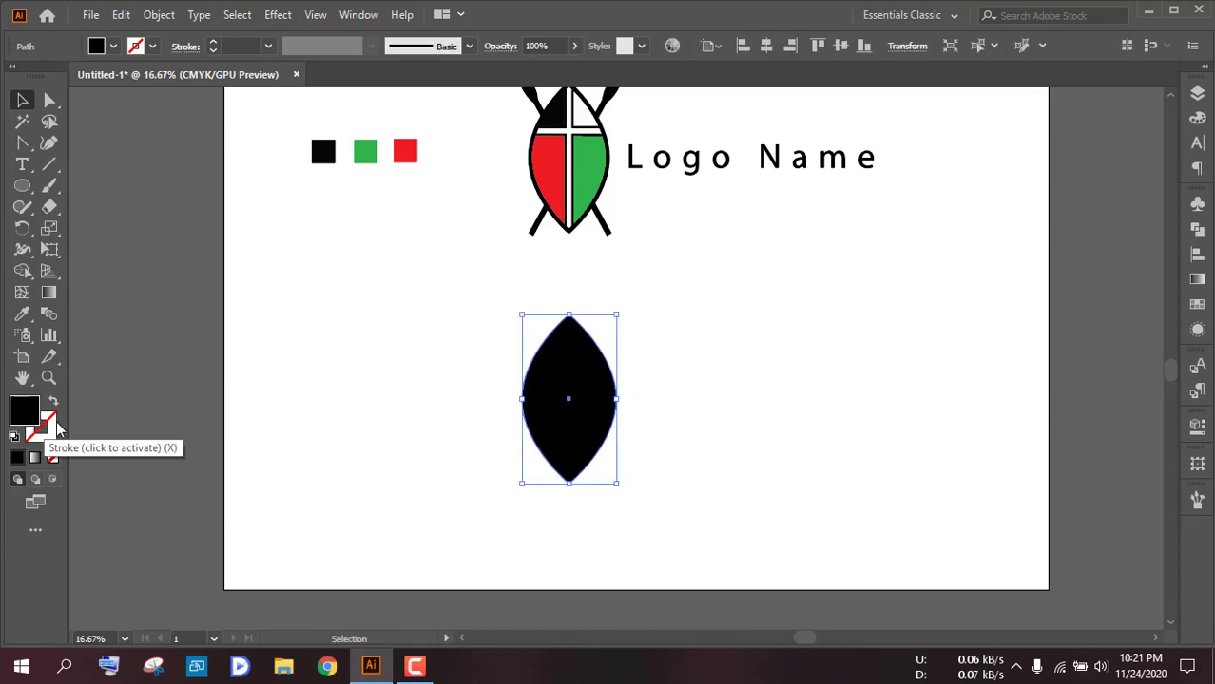
pyautogui.click(54, 403)
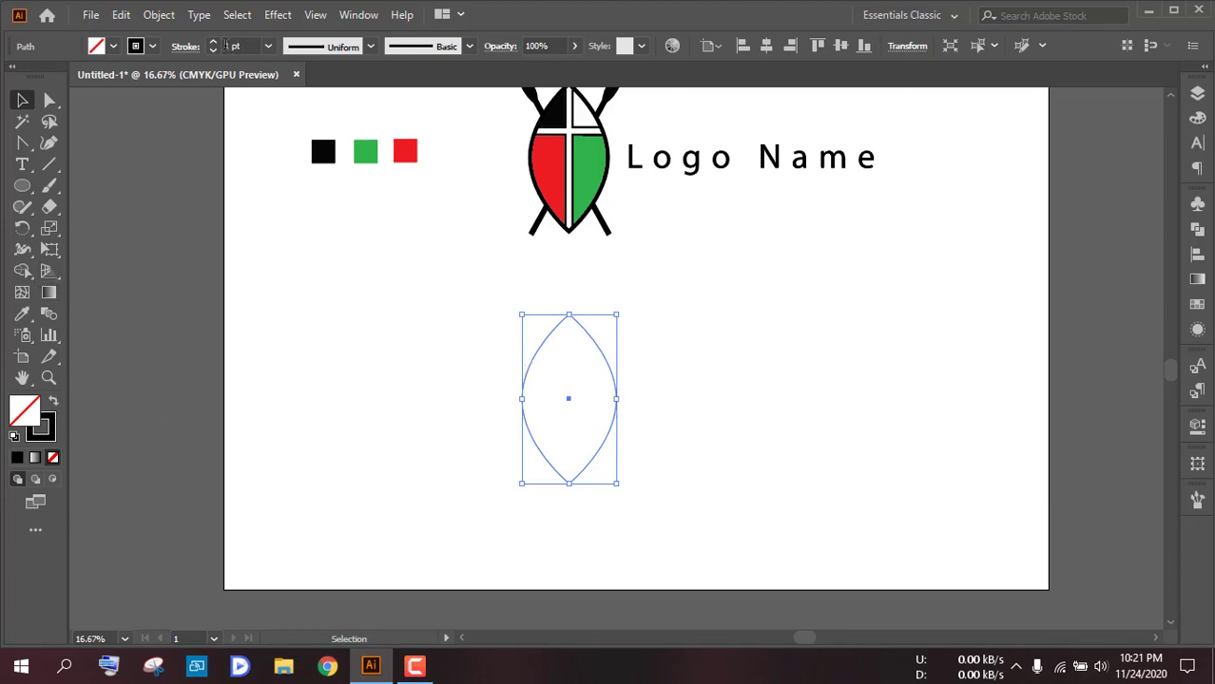
pyautogui.click(214, 42)
pyautogui.click(213, 42)
pyautogui.click(213, 42)
pyautogui.click(213, 41)
pyautogui.click(213, 42)
pyautogui.click(213, 42)
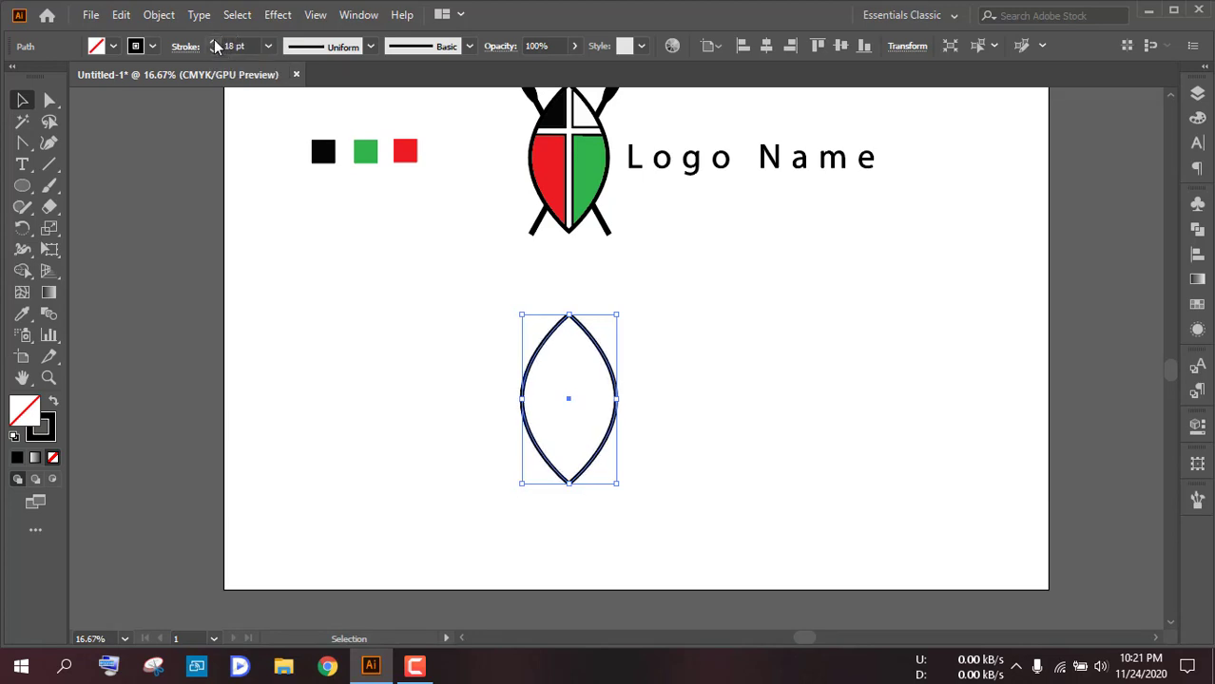
pyautogui.click(214, 42)
pyautogui.click(214, 42)
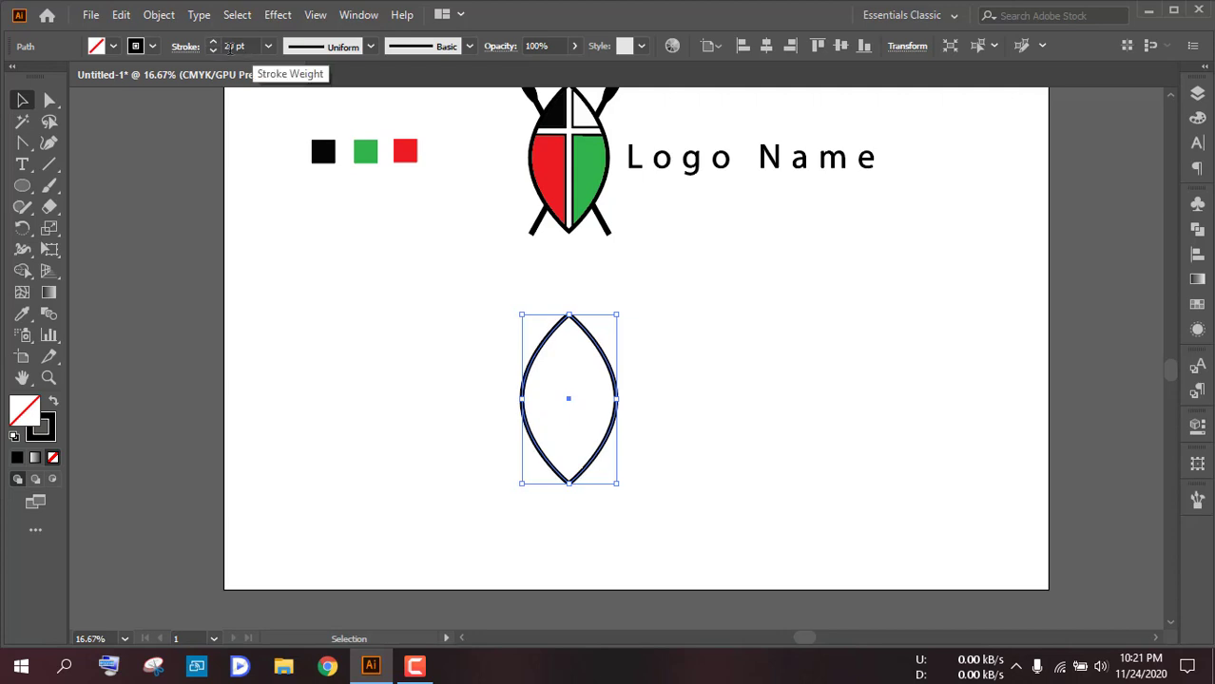
pyautogui.click(601, 397)
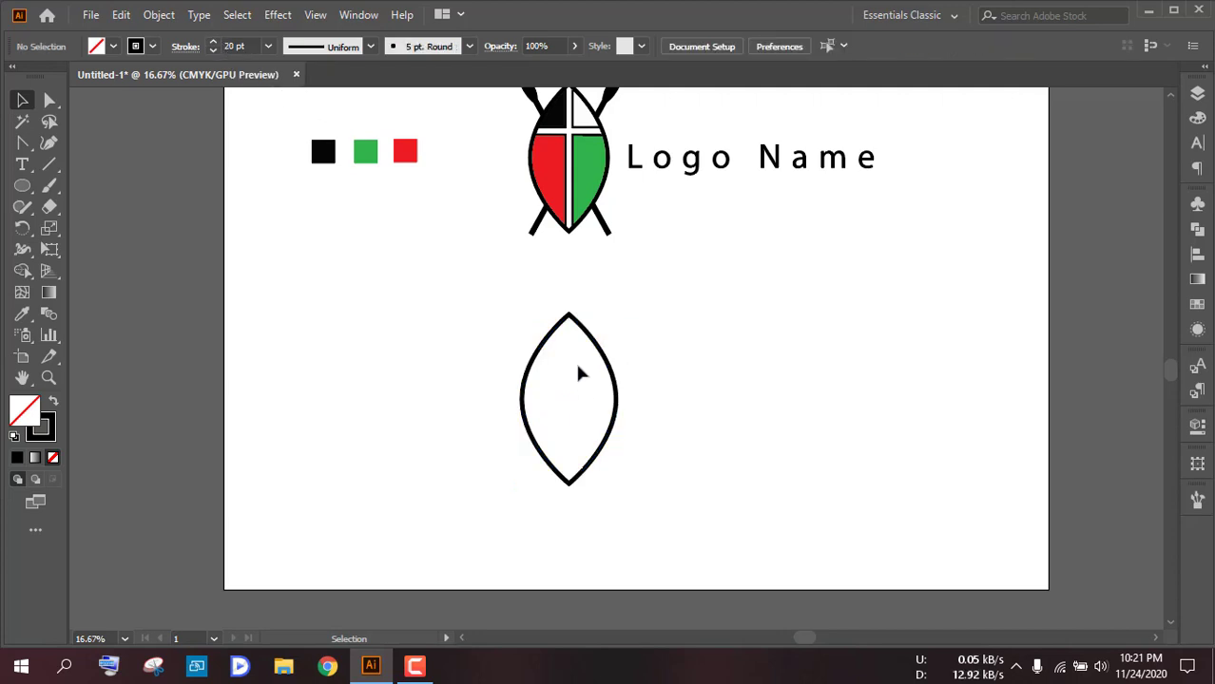
# - Scale the pointed outline down slightly and move it closer beneath the reference shield
pyautogui.click(612, 373)
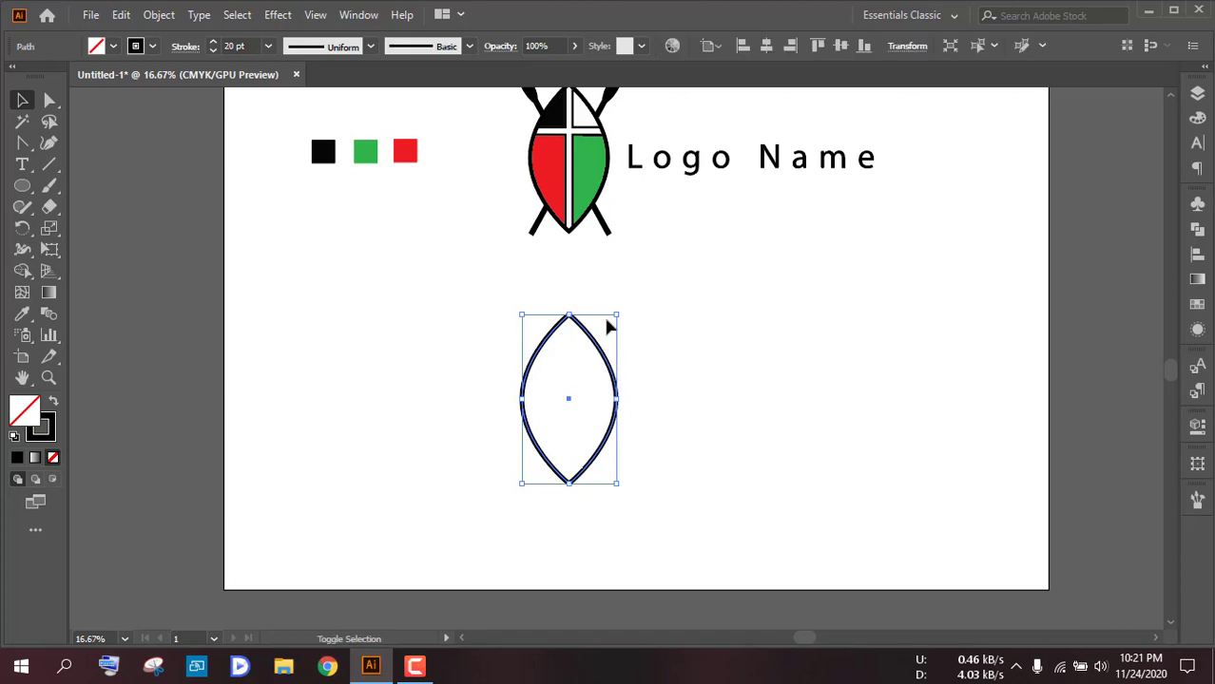
pyautogui.moveTo(615, 319); pyautogui.dragTo(612, 321)
pyautogui.click(636, 388)
pyautogui.moveTo(608, 378); pyautogui.dragTo(611, 336)
pyautogui.click(652, 310)
pyautogui.scroll(1, 584, 313)
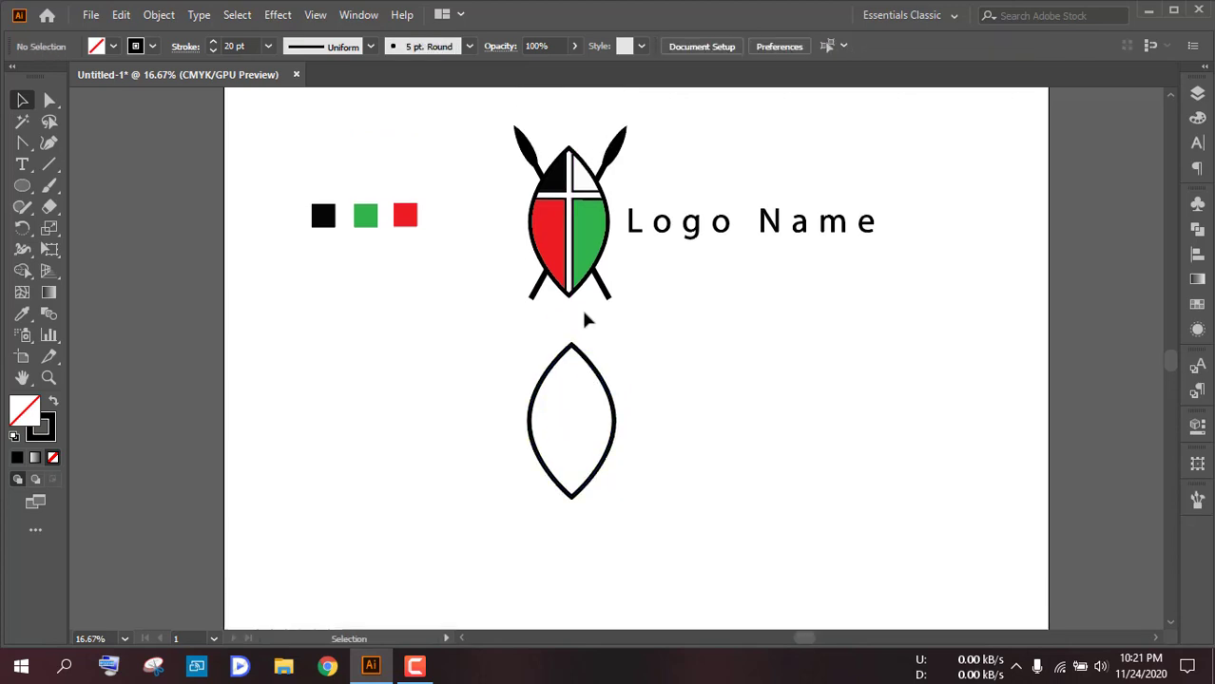
# - Narrow the pointed outline slightly about its centre to match the proportions of the reference shield
pyautogui.scroll(1, 587, 429)
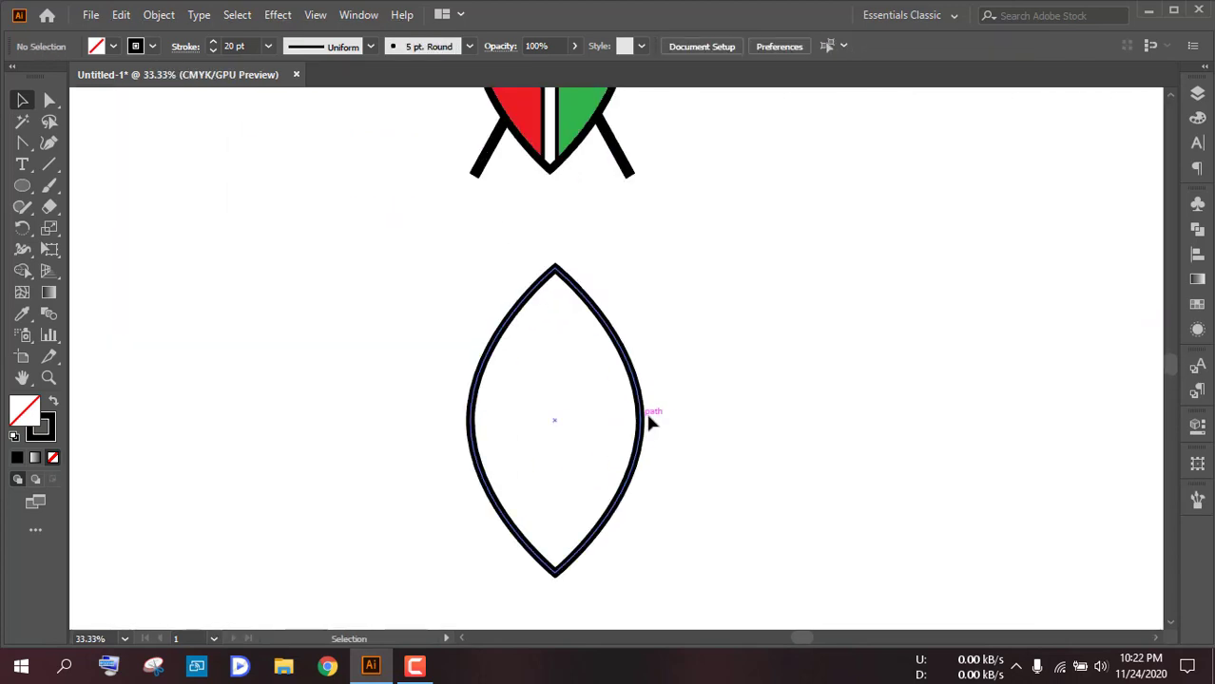
pyautogui.click(643, 418)
pyautogui.moveTo(638, 419); pyautogui.dragTo(630, 419)
pyautogui.click(685, 396)
pyautogui.scroll(-1, 655, 400)
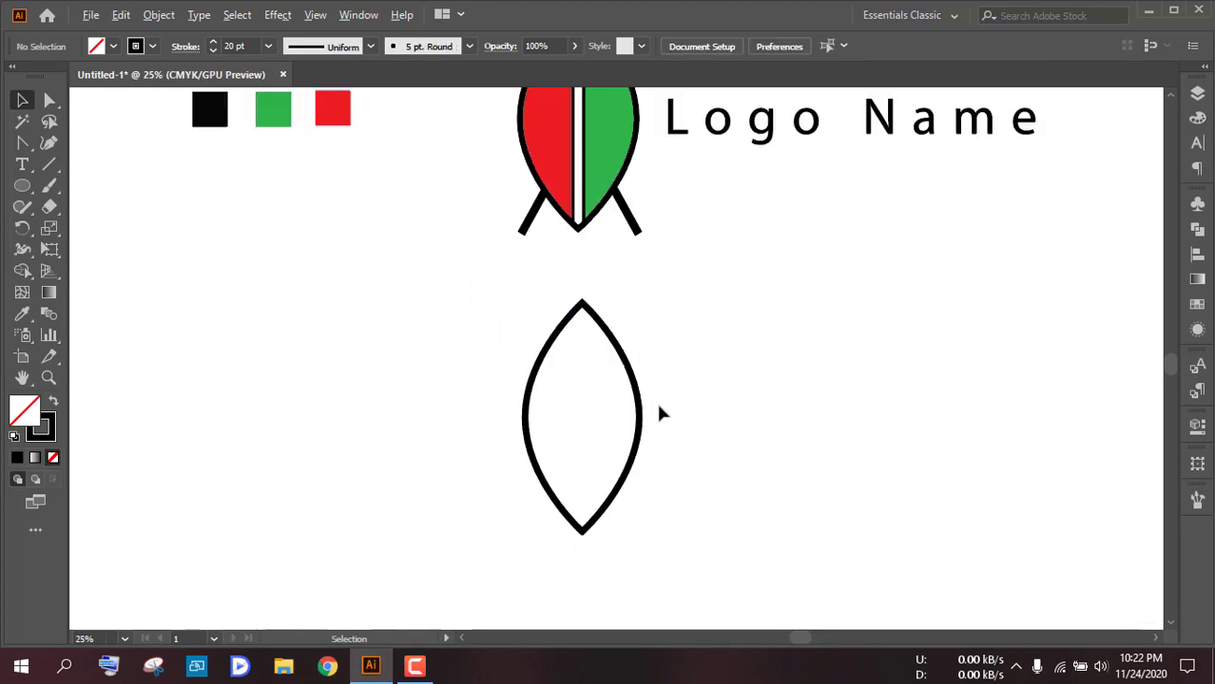
pyautogui.scroll(1, 655, 399)
pyautogui.scroll(1, 653, 398)
pyautogui.scroll(-1, 653, 397)
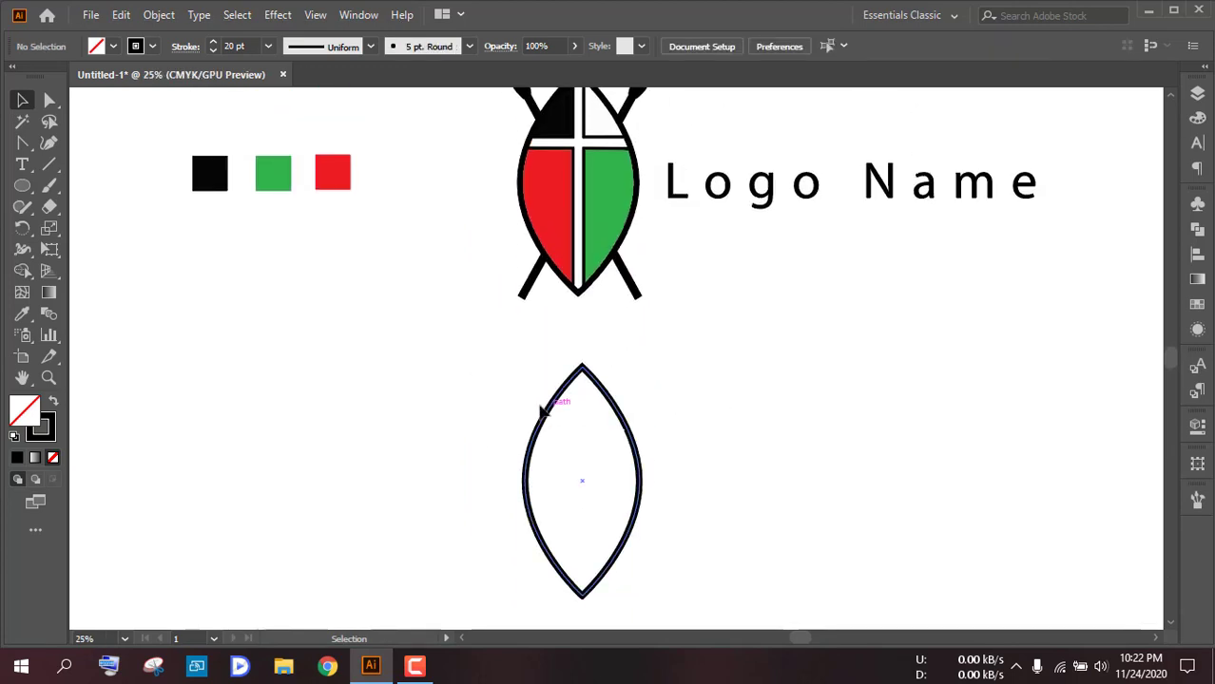
pyautogui.scroll(1, 670, 416)
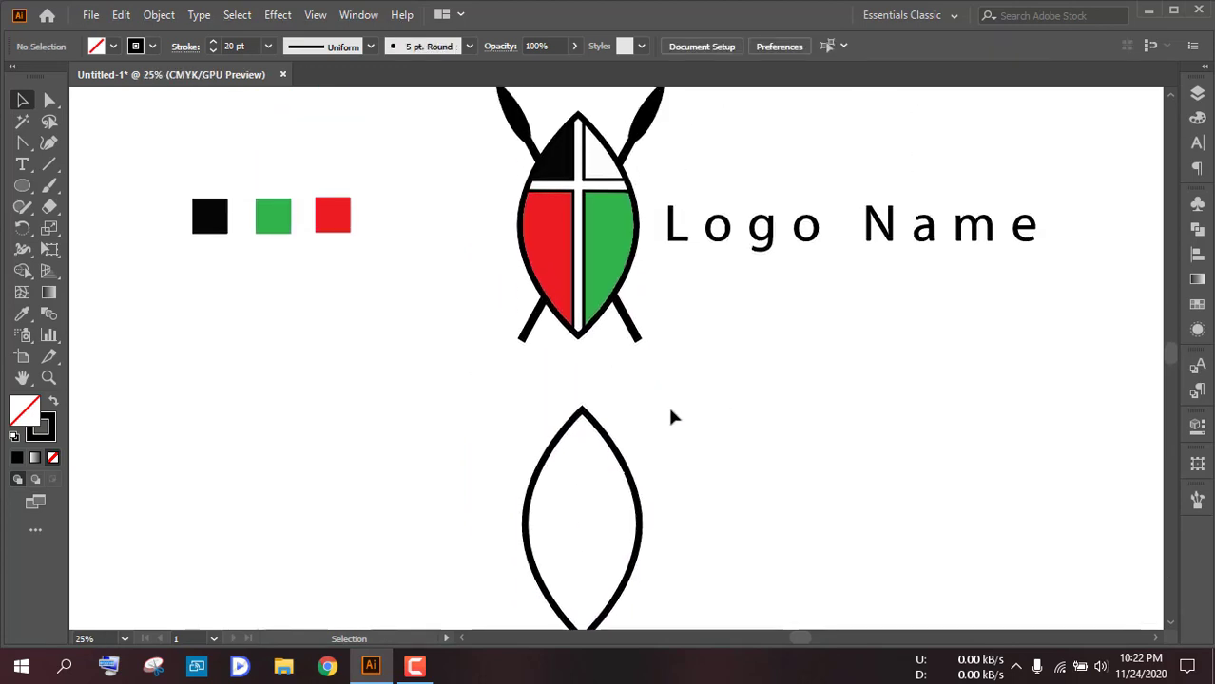
# - Copy the shield outline and paste the duplicate in front, exactly over the original
pyautogui.click(638, 467)
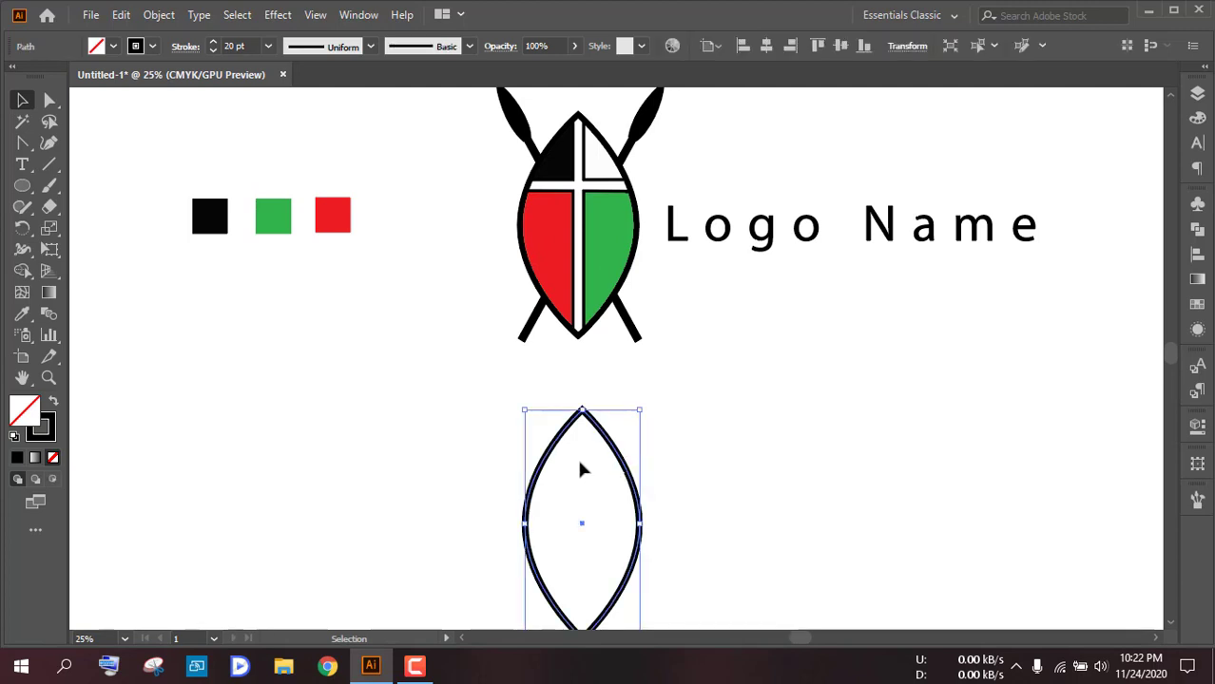
pyautogui.press('a')
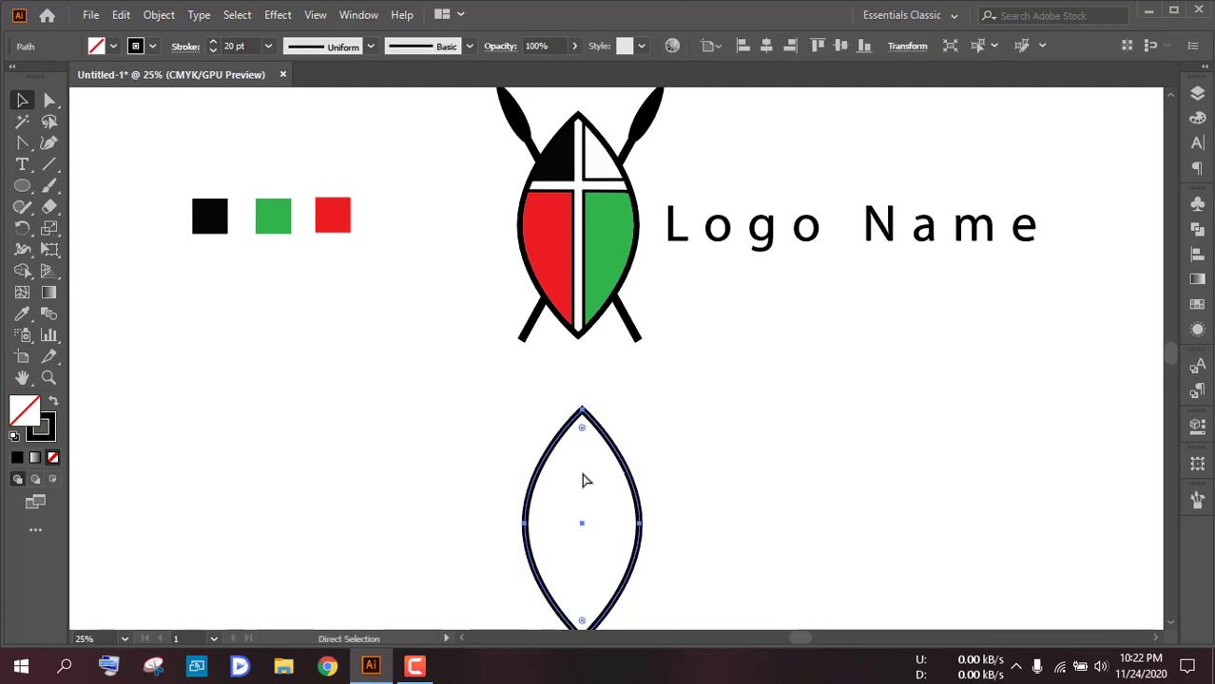
pyautogui.hotkey('ctrl', 'f')
pyautogui.press('v')
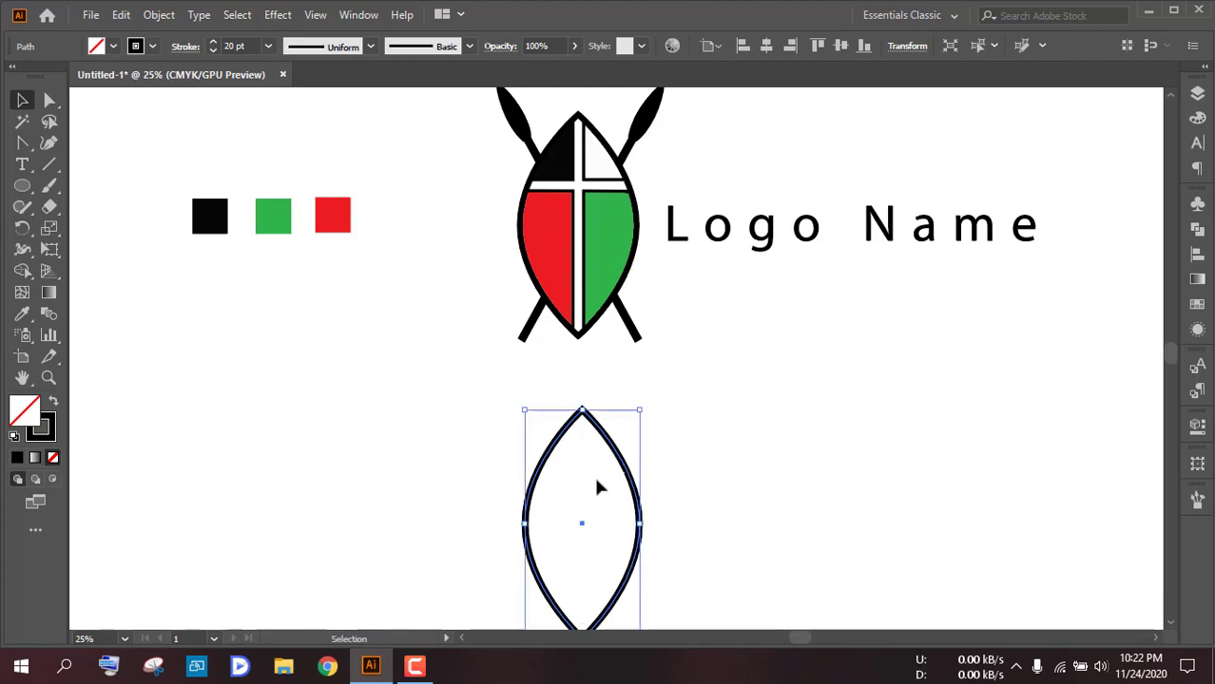
pyautogui.scroll(-1, 593, 470)
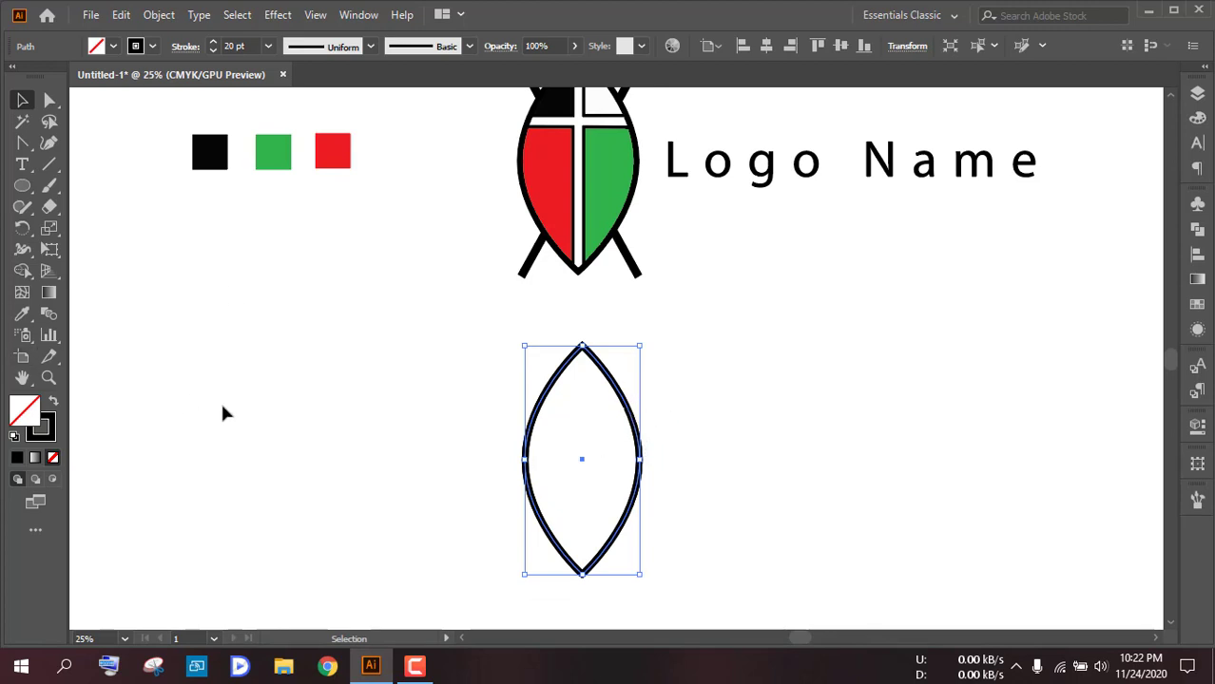
# - Swap the fill and stroke of the shield's front copy, and fill it with light blue
pyautogui.click(54, 403)
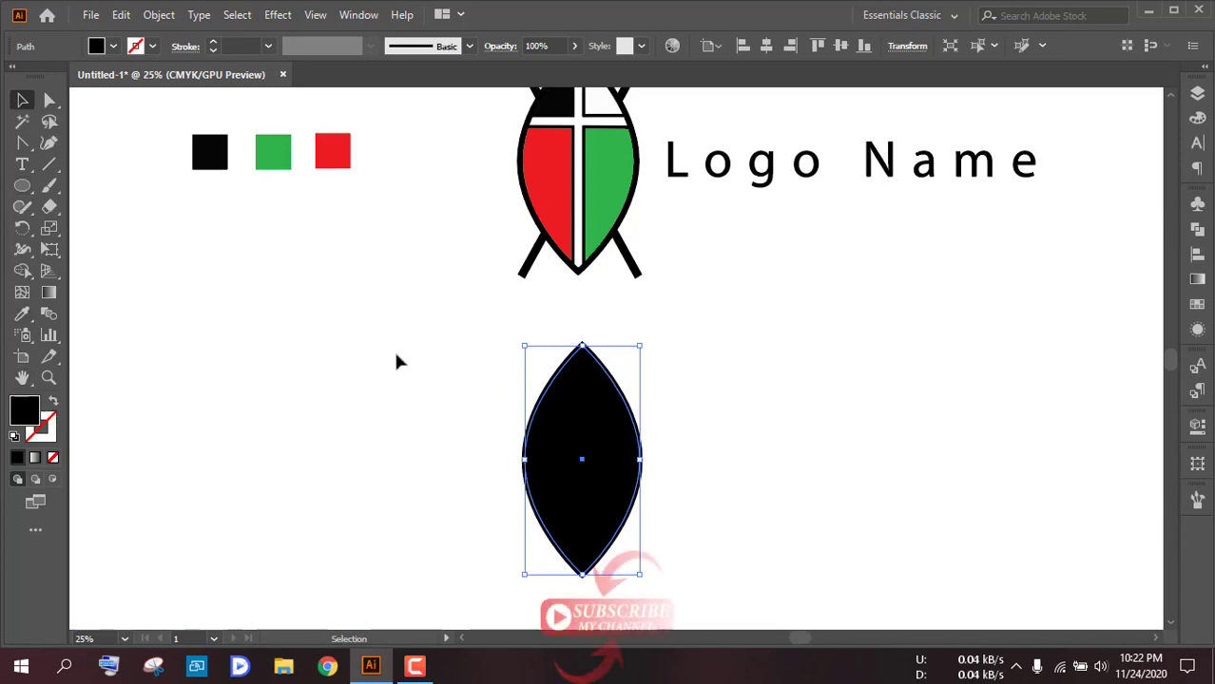
pyautogui.scroll(1, 342, 323)
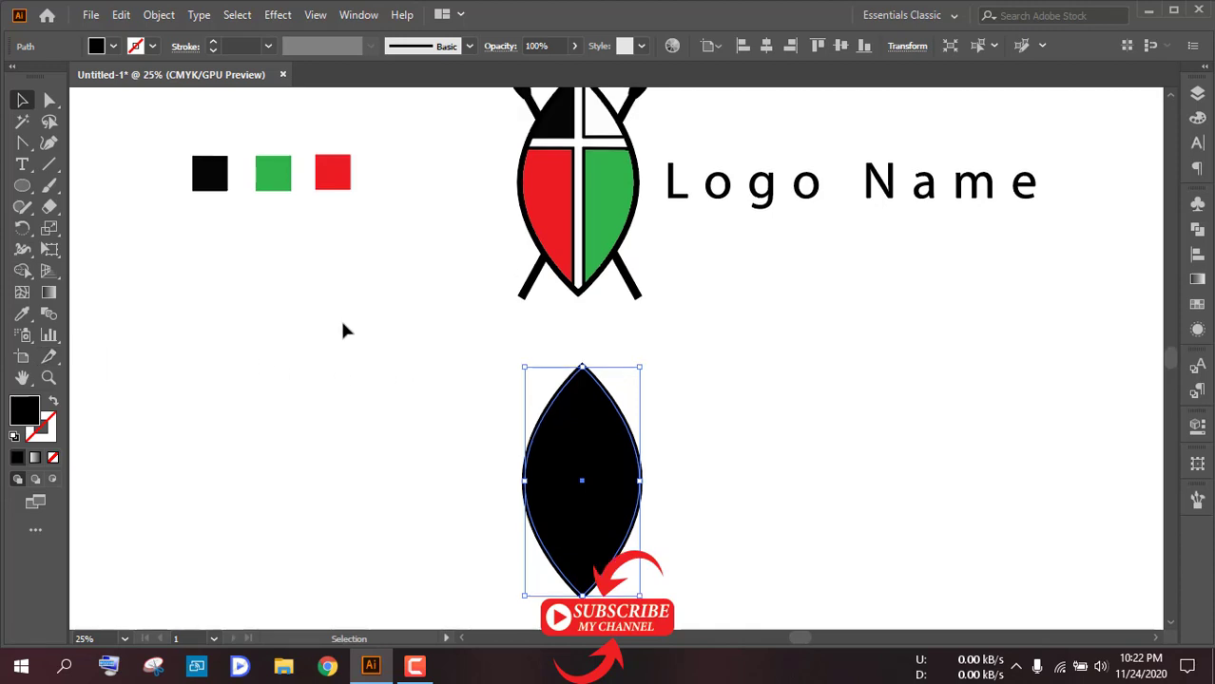
pyautogui.click(114, 47)
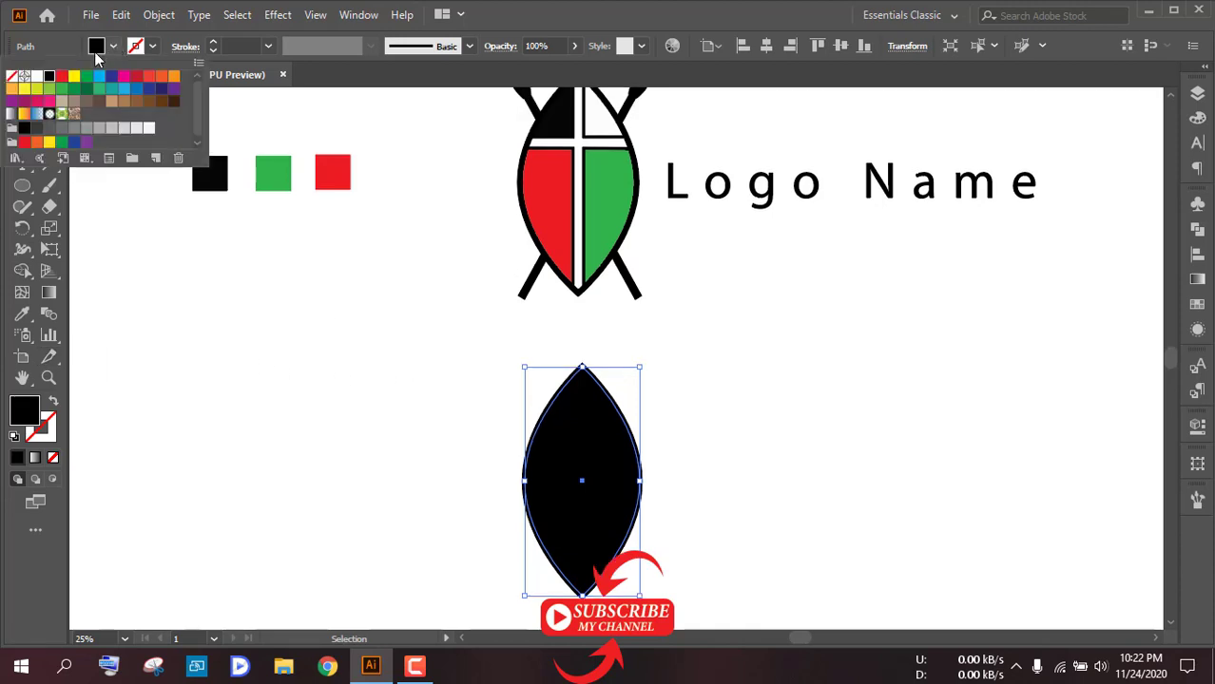
pyautogui.click(98, 78)
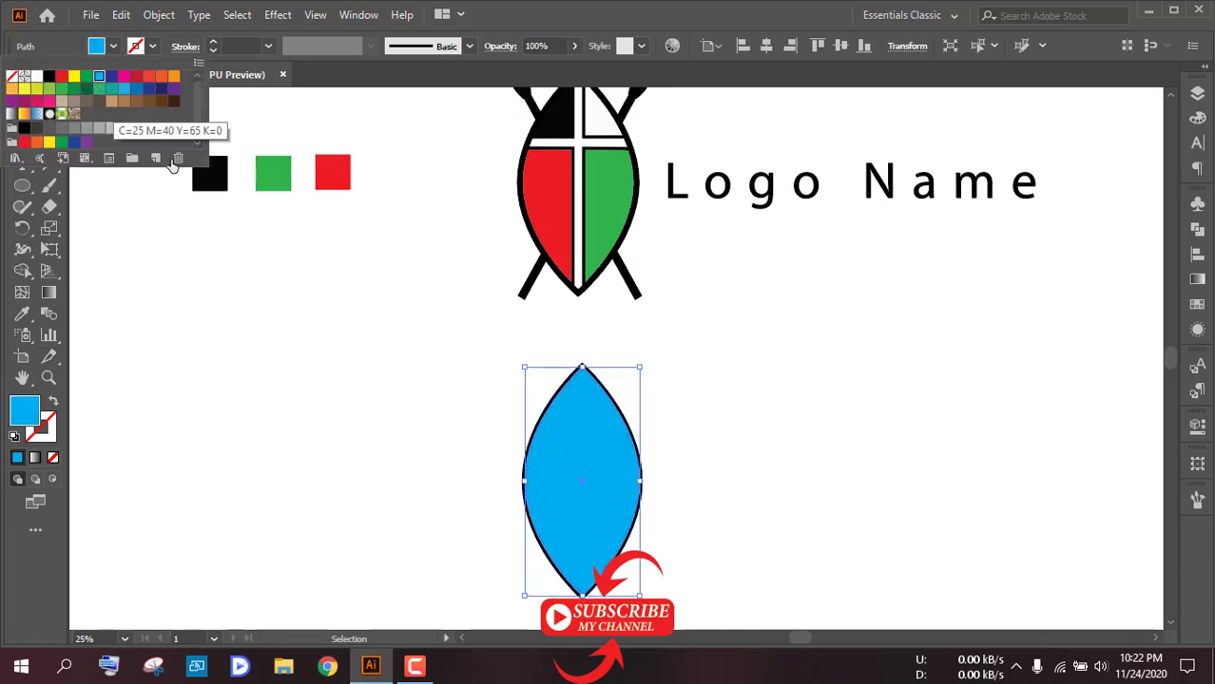
pyautogui.click(264, 277)
pyautogui.click(264, 278)
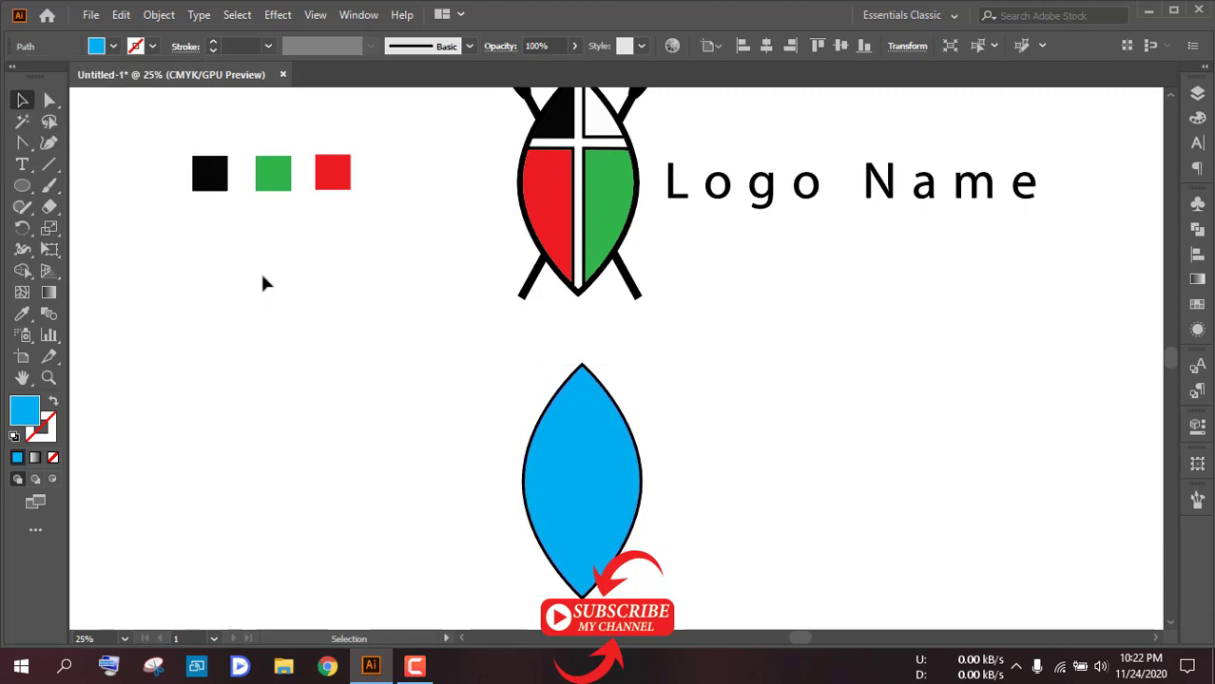
pyautogui.click(602, 478)
pyautogui.click(744, 474)
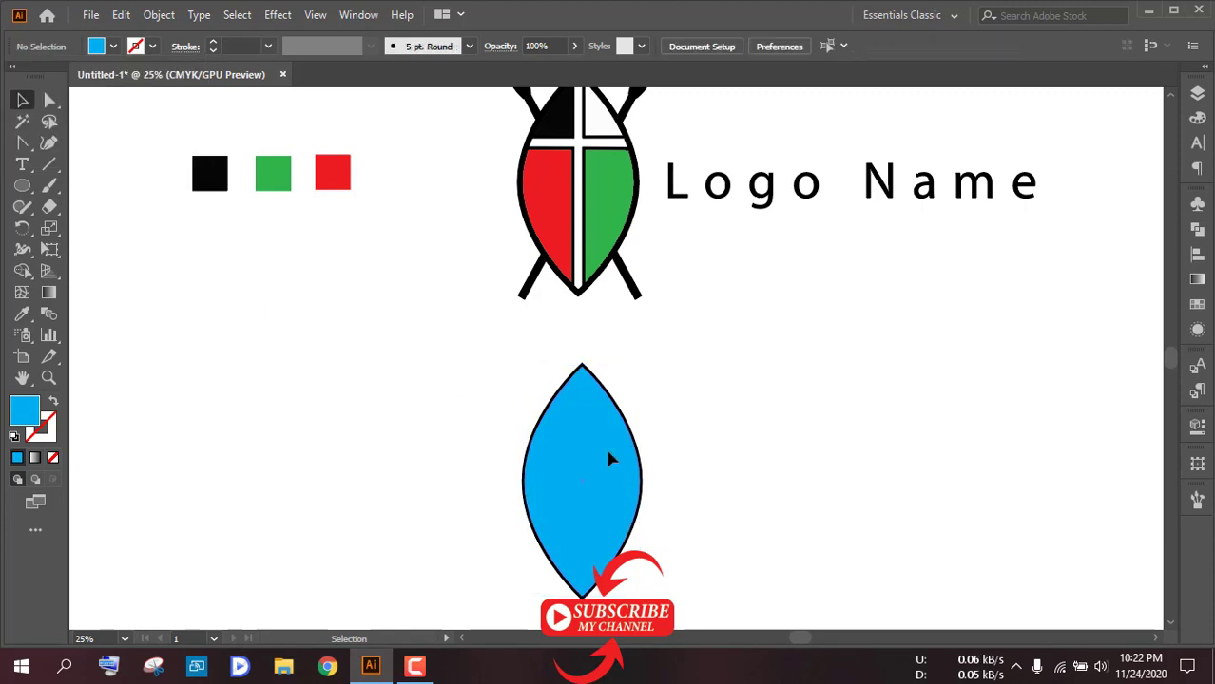
# - Draw a narrow vertical rectangle slightly taller than the blue shield, and place it just to the shield's right
pyautogui.click(23, 187)
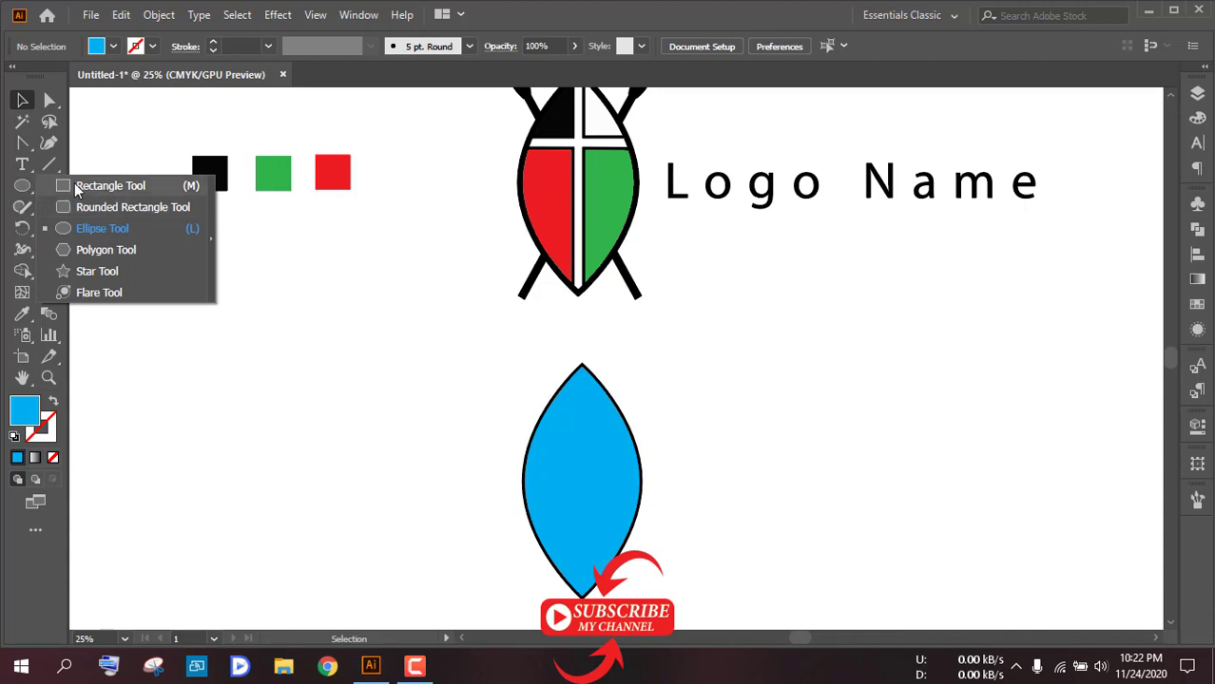
pyautogui.click(76, 185)
pyautogui.scroll(-1, 665, 429)
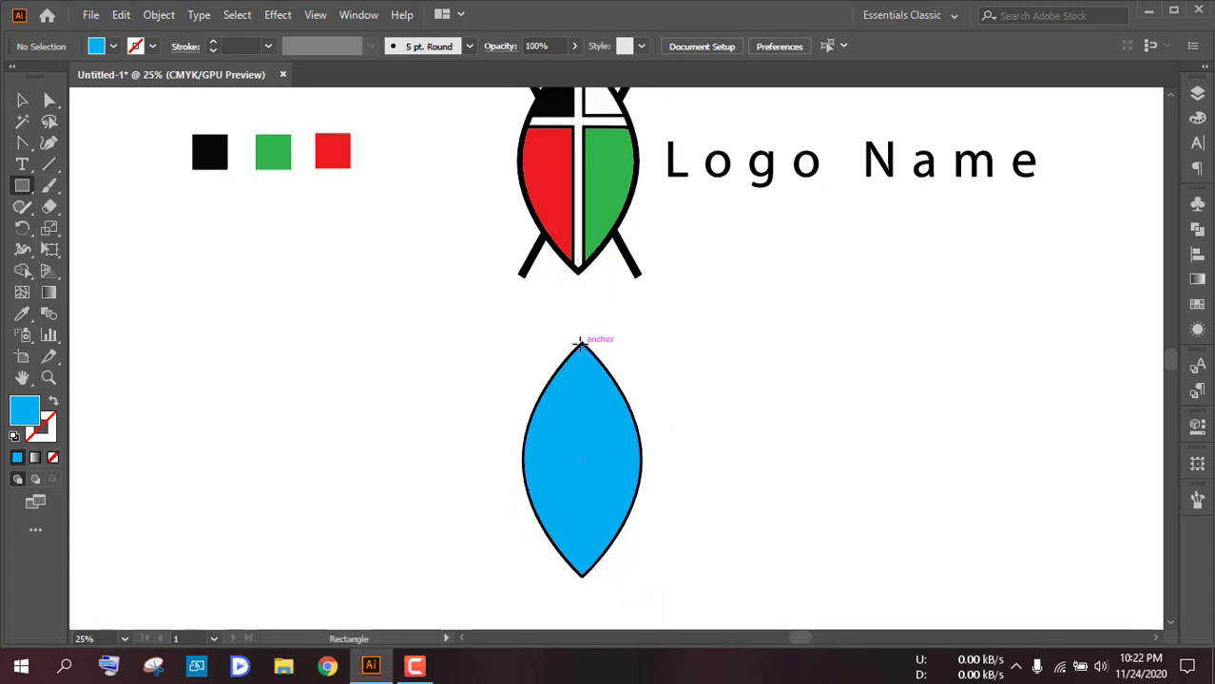
pyautogui.moveTo(582, 342); pyautogui.dragTo(584, 596)
pyautogui.click(22, 99)
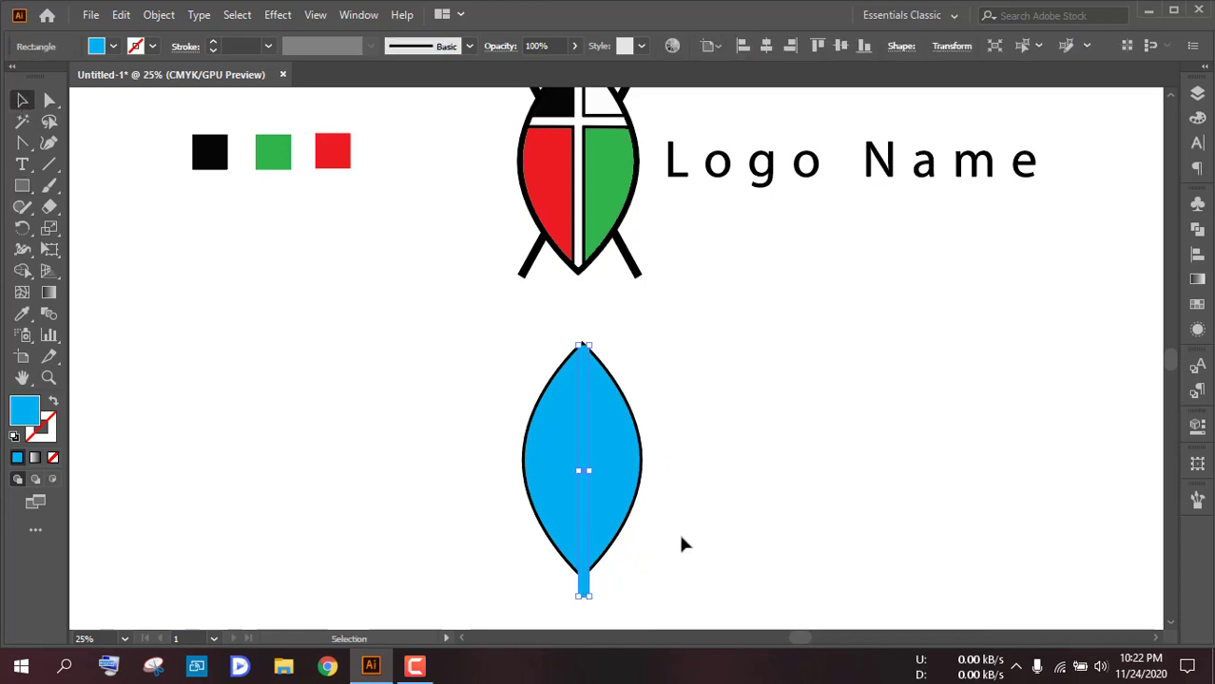
pyautogui.moveTo(585, 589); pyautogui.dragTo(694, 567)
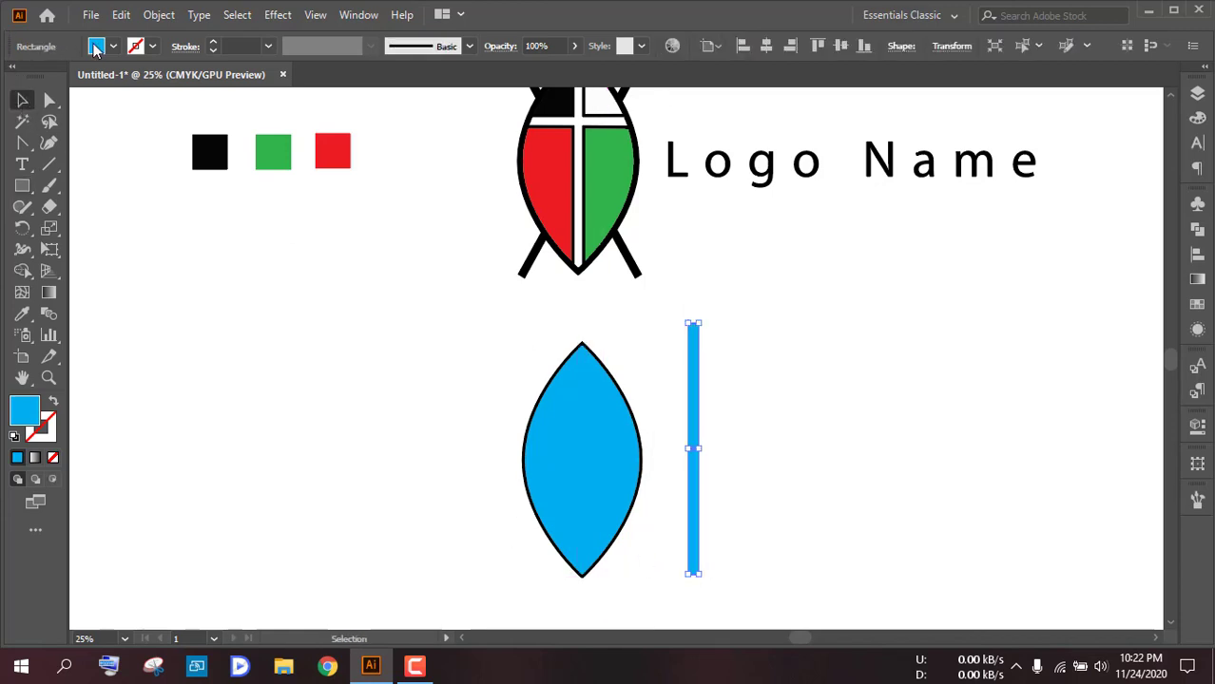
# - Fill the narrow vertical rectangle with white and deselect it
pyautogui.click(113, 46)
pyautogui.click(49, 77)
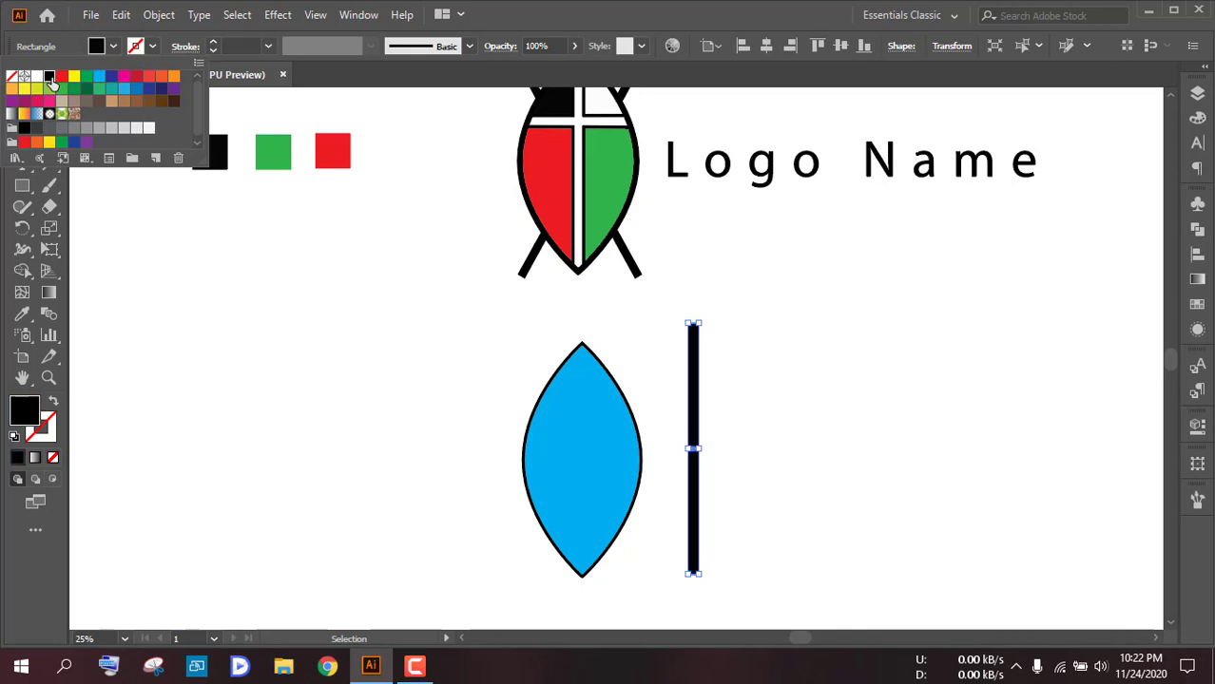
pyautogui.click(38, 82)
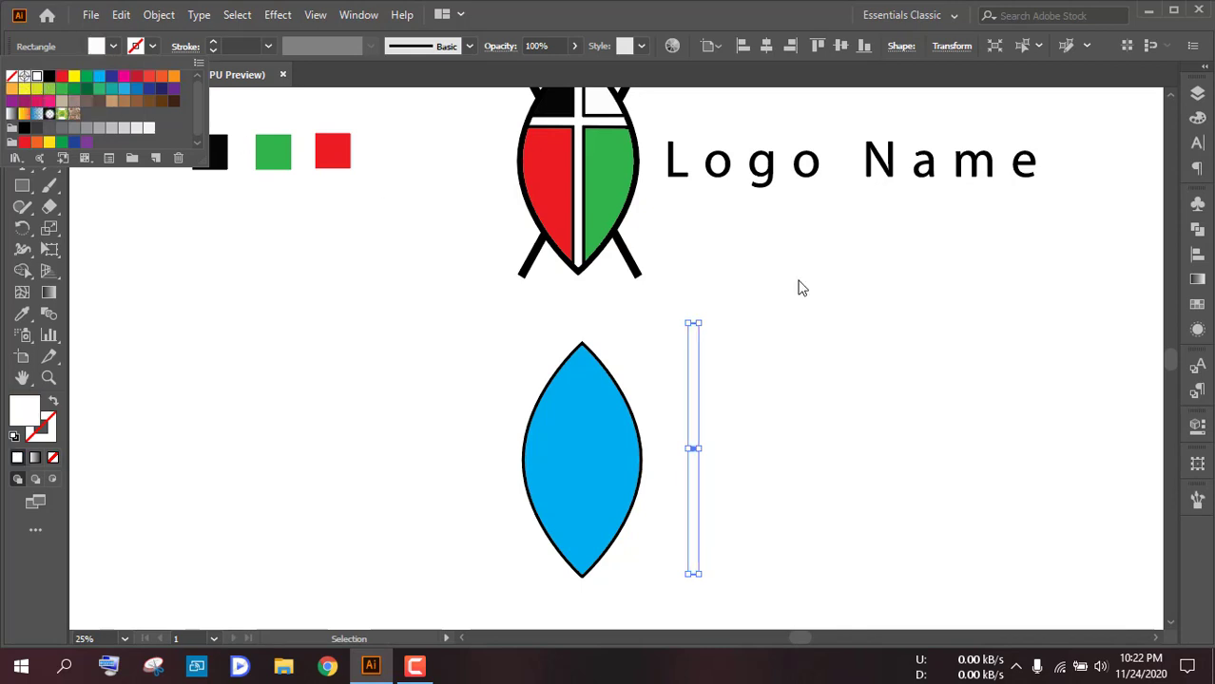
pyautogui.press('Escape')
pyautogui.click(746, 542)
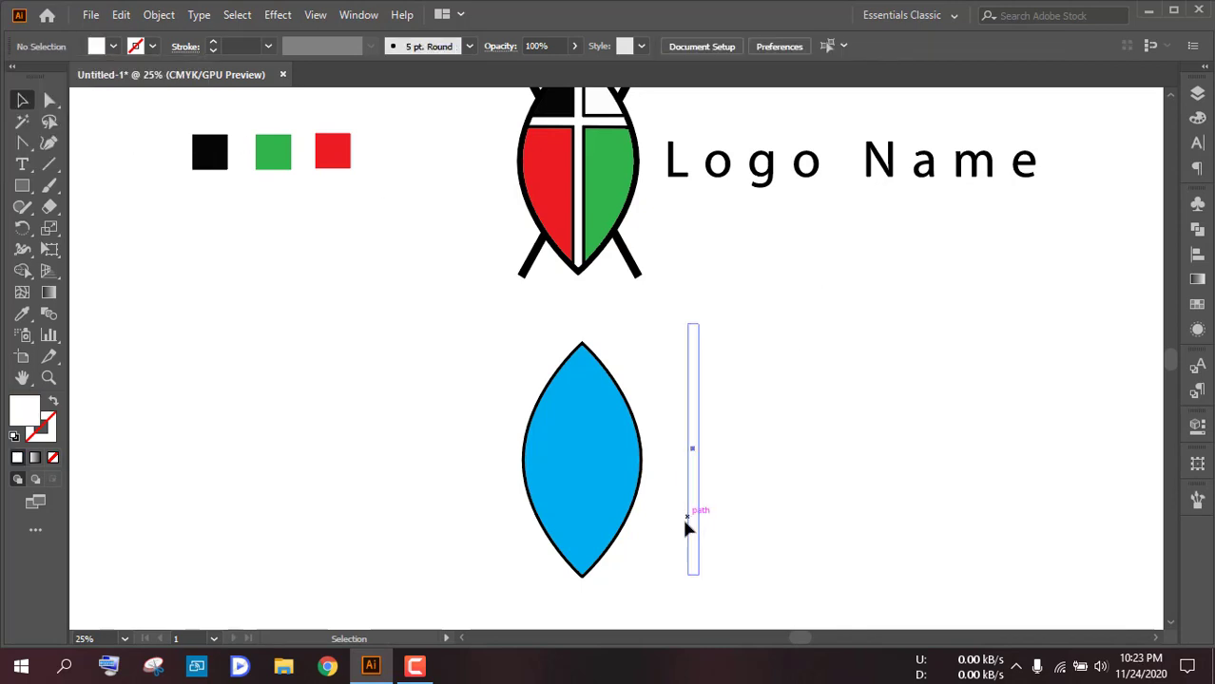
# - Centre the white vertical bar on the blue shield and shorten both its ends to just inside the outline's tips
pyautogui.moveTo(684, 521); pyautogui.dragTo(579, 539)
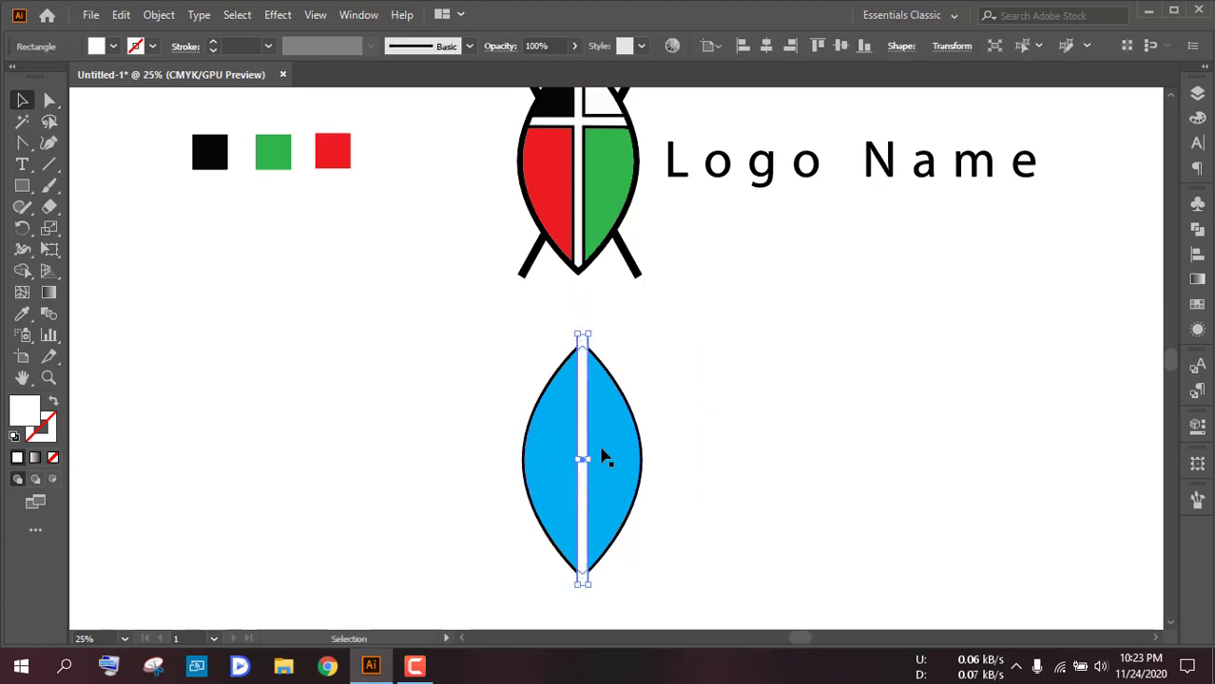
pyautogui.scroll(2, 628, 432)
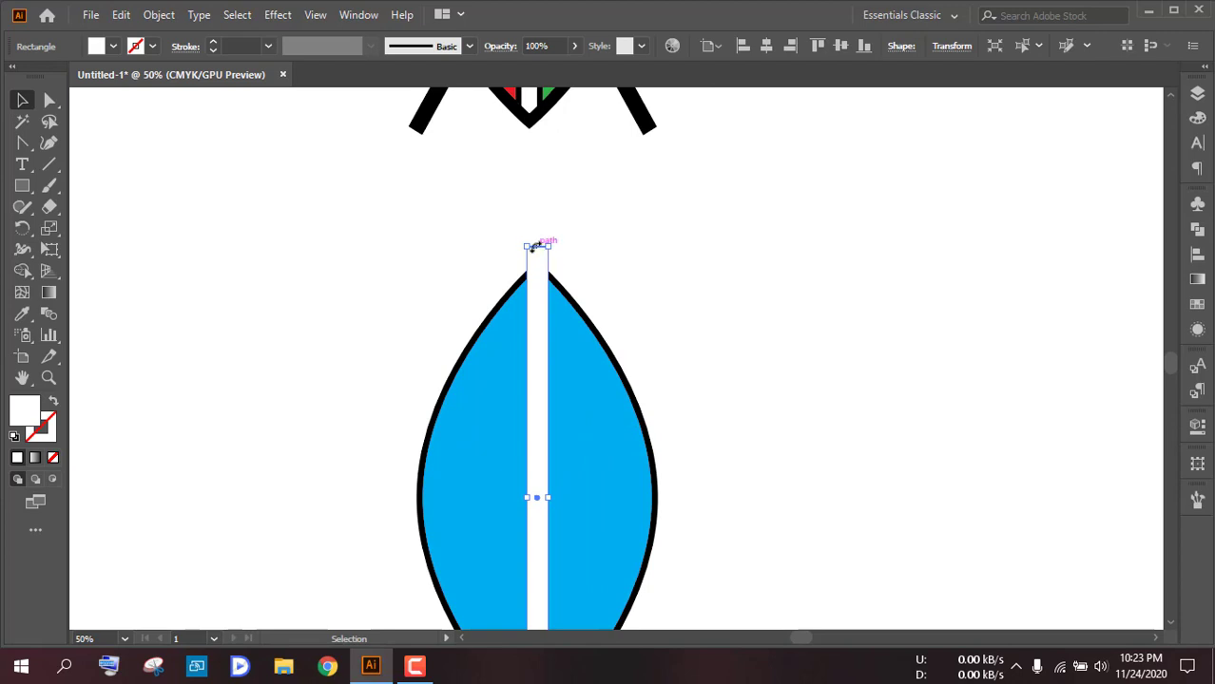
pyautogui.scroll(3, 535, 257)
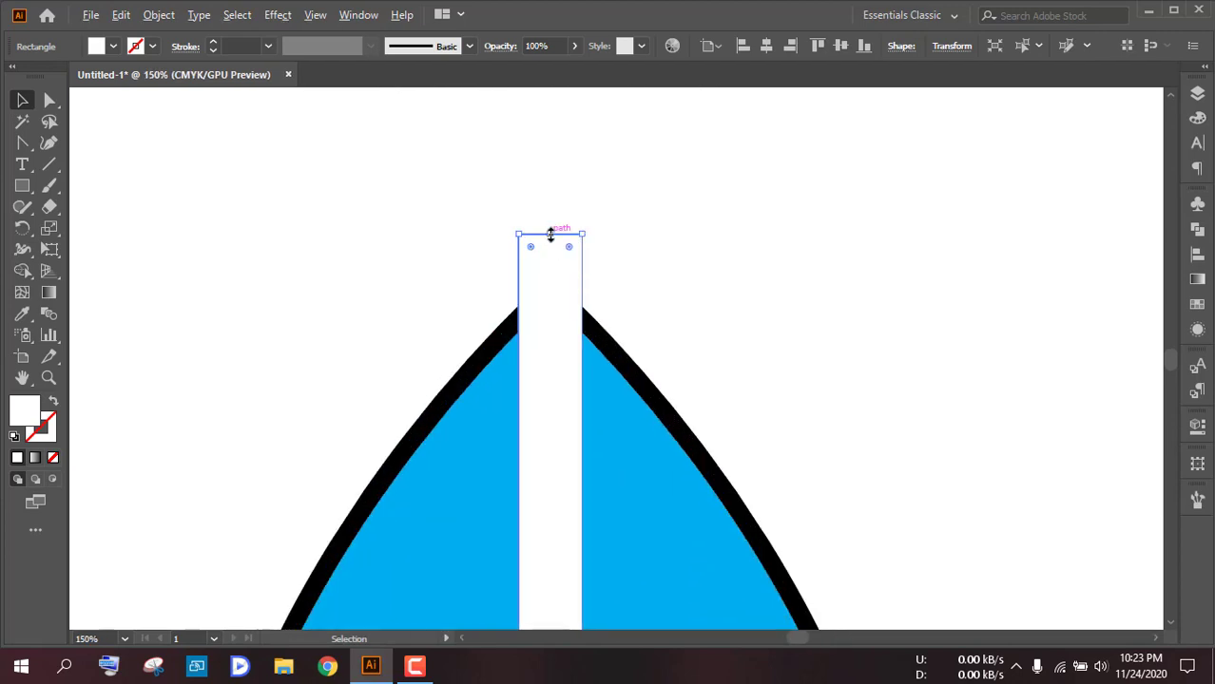
pyautogui.moveTo(549, 234); pyautogui.dragTo(550, 274)
pyautogui.scroll(-2, 557, 330)
pyautogui.scroll(-3, 550, 279)
pyautogui.keyDown('alt'); pyautogui.scroll(-3, 548, 284); pyautogui.keyUp('alt')
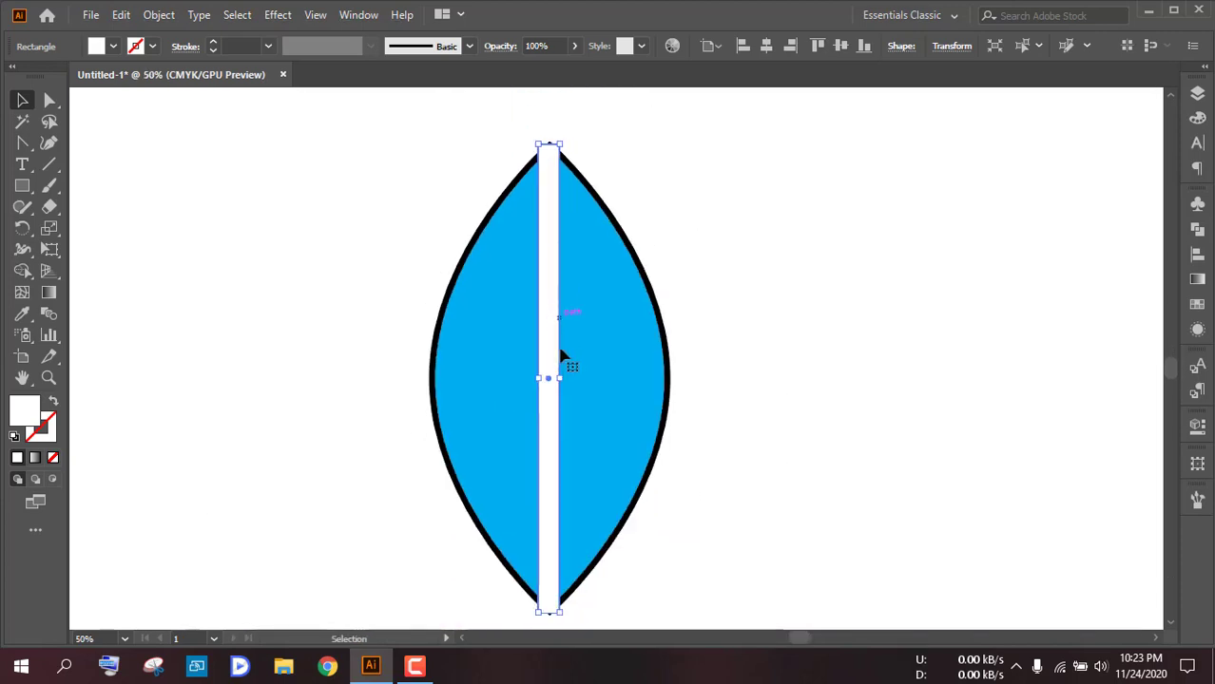
pyautogui.scroll(-3, 561, 353)
pyautogui.keyDown('alt'); pyautogui.scroll(7, 537, 454); pyautogui.keyUp('alt')
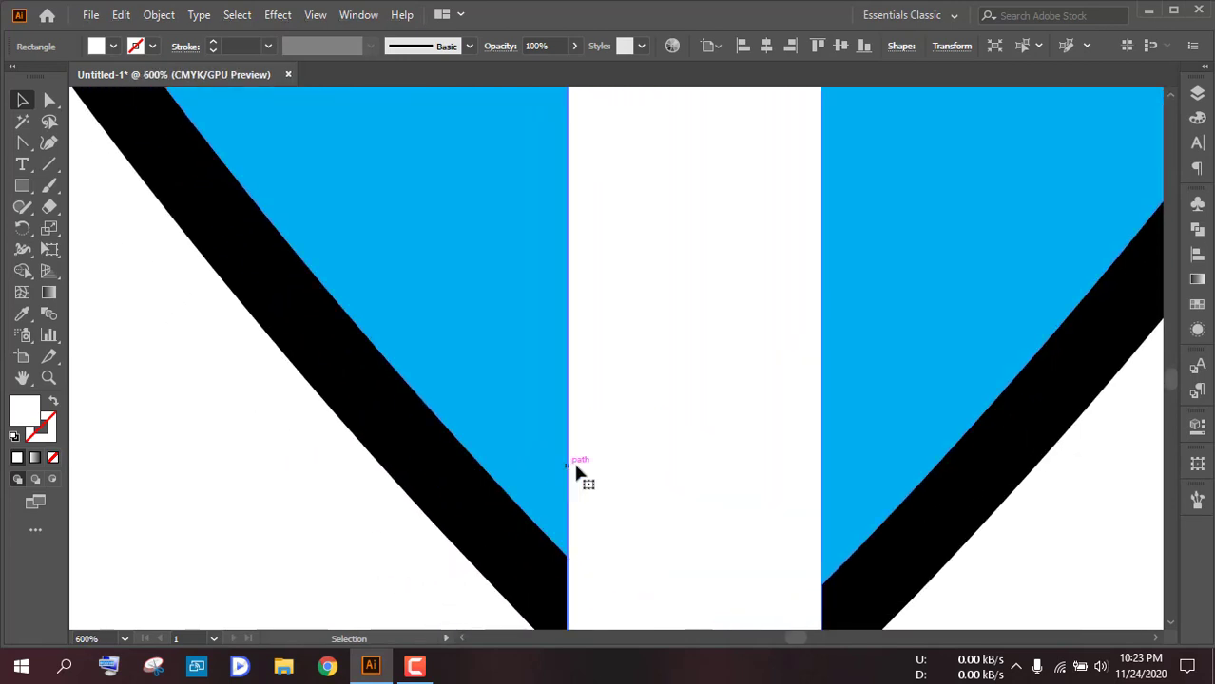
pyautogui.moveTo(710, 531); pyautogui.dragTo(721, 551)
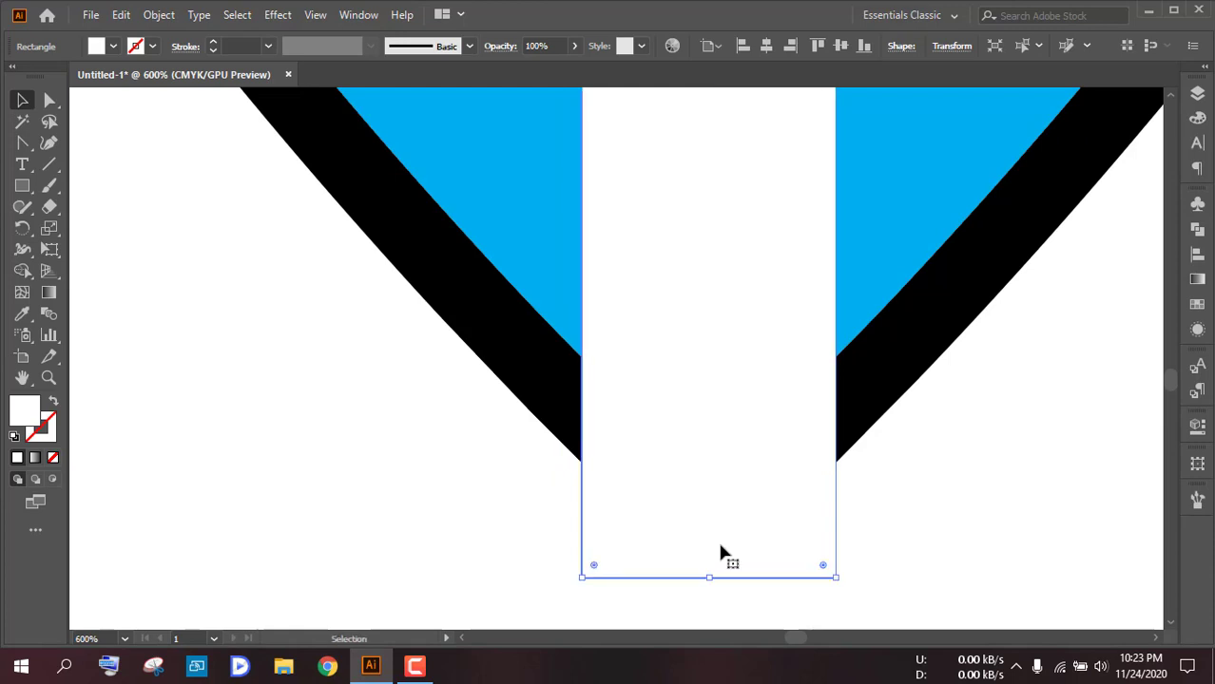
# - Lengthen the white vertical bar until its top end reaches the outer tip of the shield's black outline
pyautogui.keyDown('alt'); pyautogui.scroll(-3, 720, 551); pyautogui.keyUp('alt')
pyautogui.keyDown('alt'); pyautogui.scroll(-5, 720, 455); pyautogui.keyUp('alt')
pyautogui.scroll(2, 726, 401)
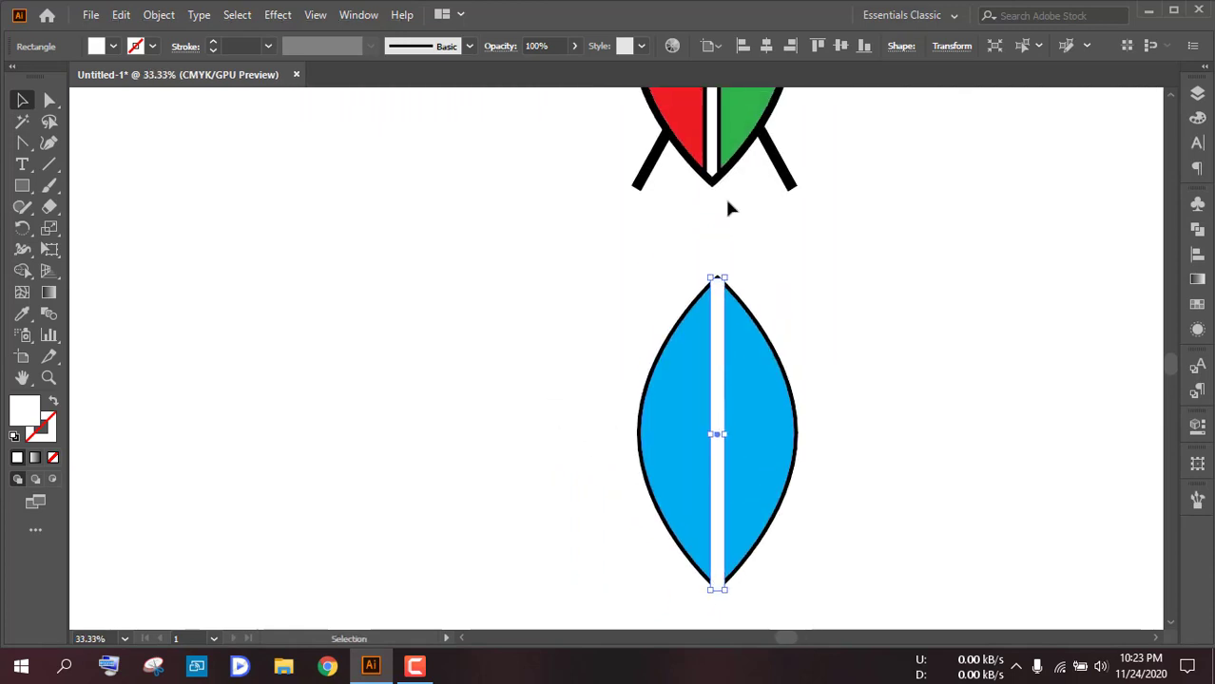
pyautogui.keyDown('alt'); pyautogui.scroll(8, 717, 256); pyautogui.keyUp('alt')
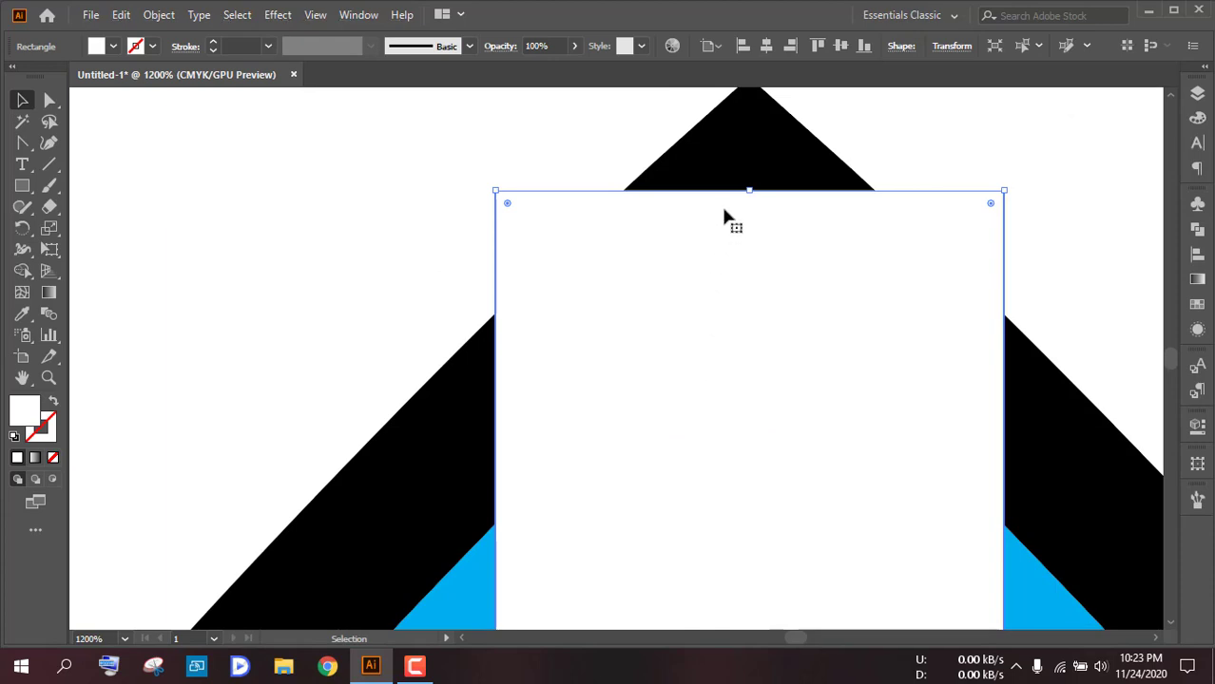
pyautogui.scroll(1, 723, 217)
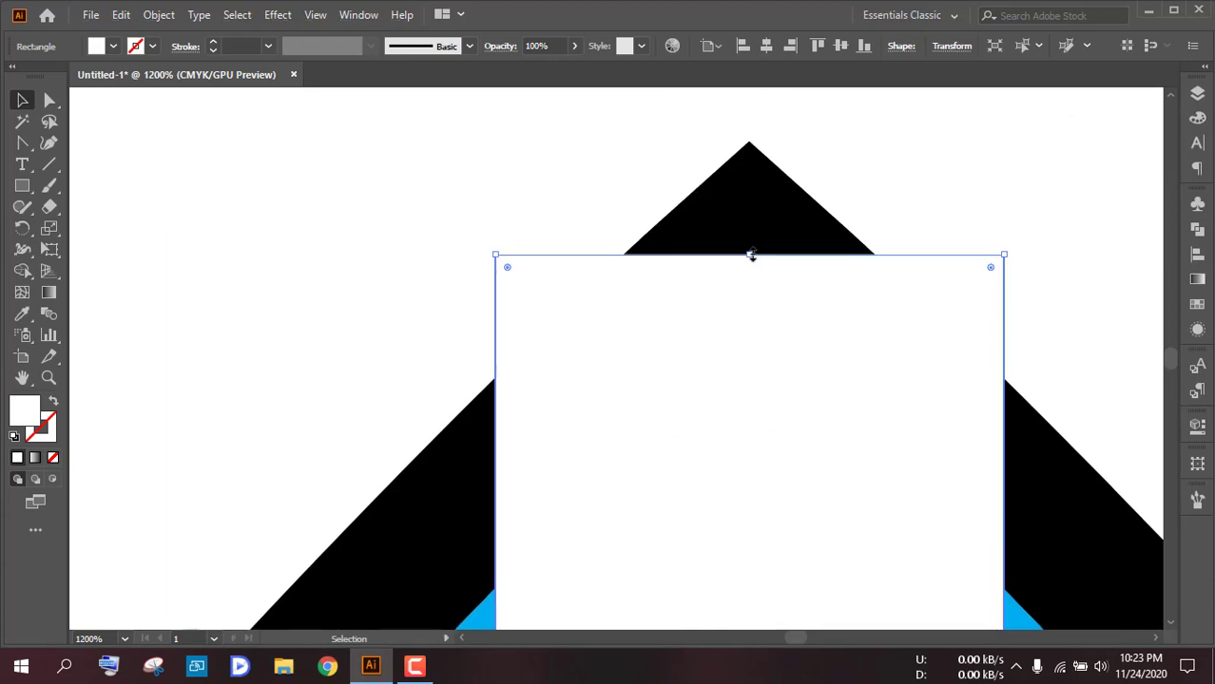
pyautogui.moveTo(751, 254); pyautogui.dragTo(751, 141)
# - Create a copy of the white bar rotated 90 degrees about its centre, crossing the shield horizontally, and deselect it
pyautogui.keyDown('alt'); pyautogui.scroll(-12, 782, 267); pyautogui.keyUp('alt')
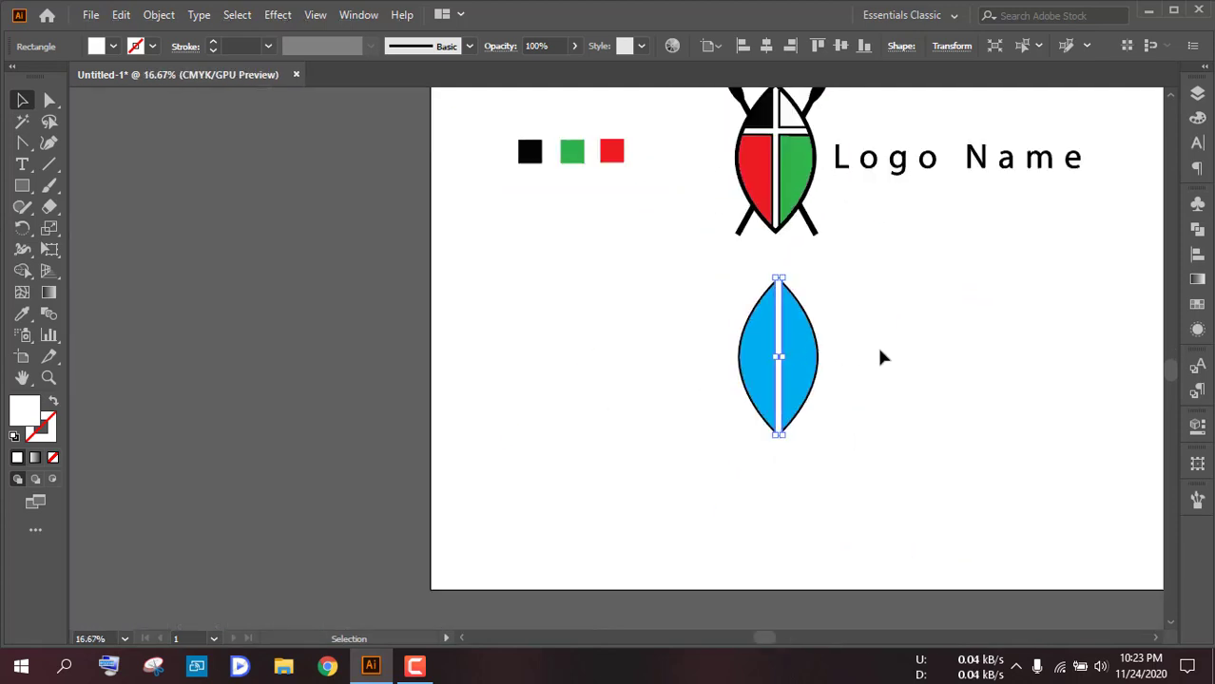
pyautogui.scroll(2, 819, 349)
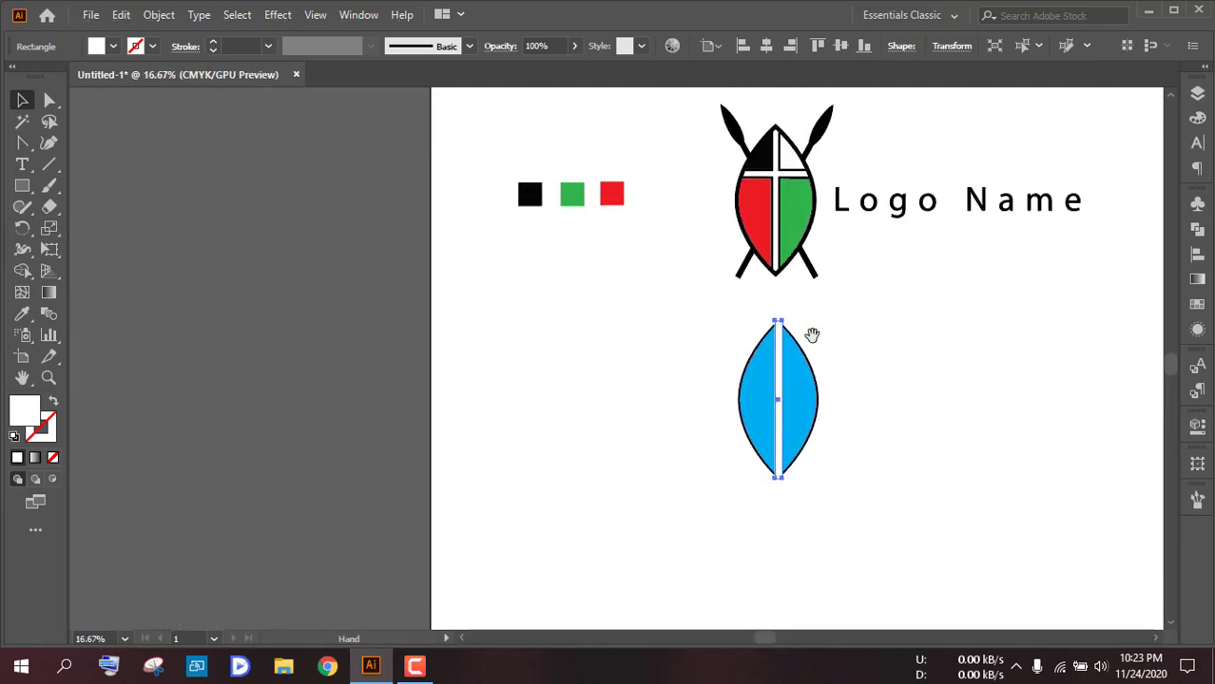
pyautogui.keyDown('alt'); pyautogui.scroll(5, 786, 475); pyautogui.keyUp('alt')
pyautogui.moveTo(797, 460); pyautogui.dragTo(600, 425)
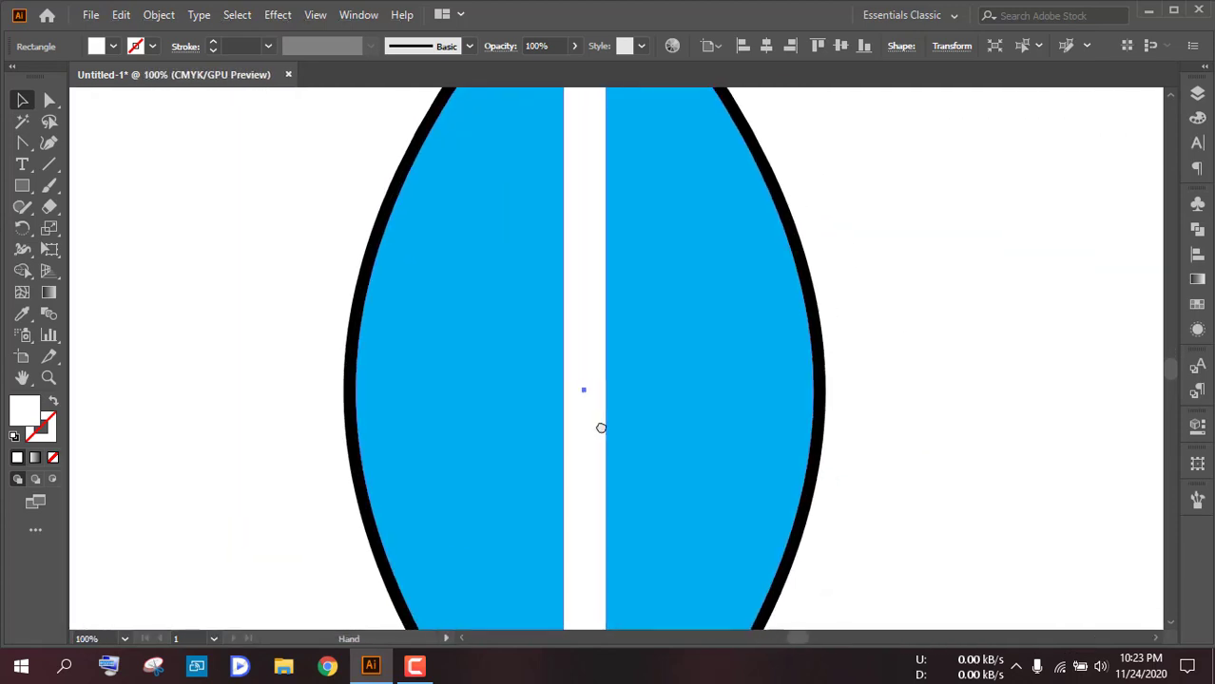
pyautogui.keyDown('alt'); pyautogui.scroll(-3, 600, 424); pyautogui.keyUp('alt')
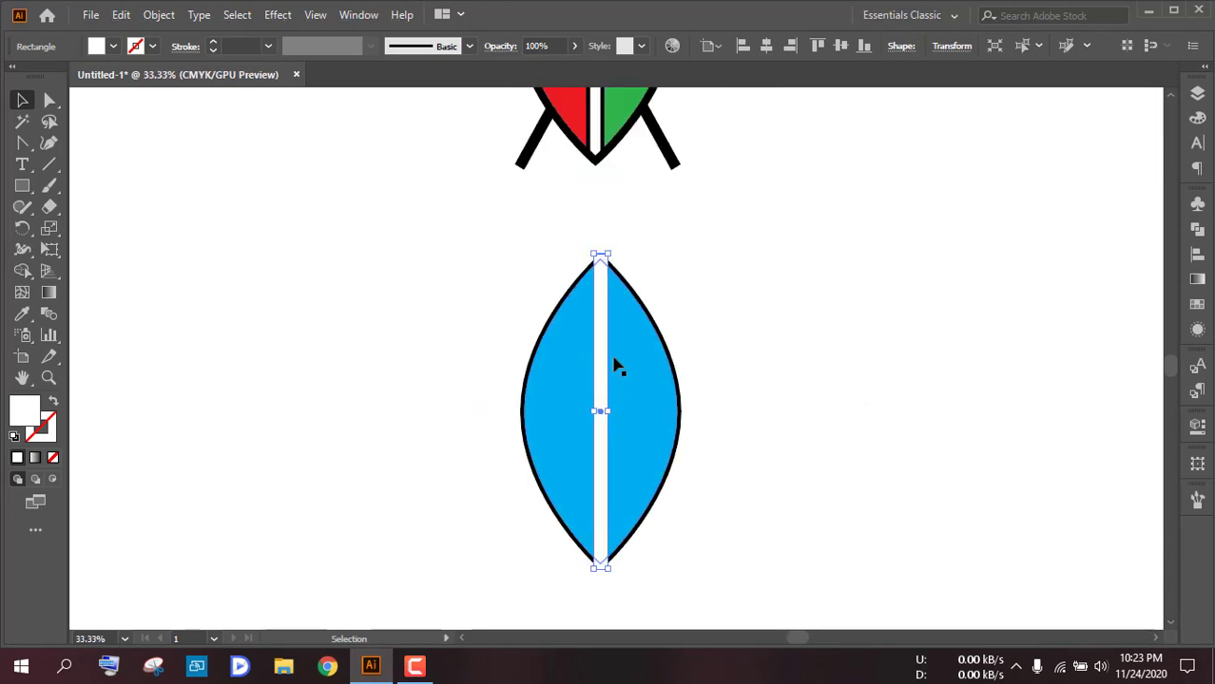
pyautogui.press('a')
pyautogui.press('v')
pyautogui.moveTo(612, 250); pyautogui.dragTo(728, 428)
pyautogui.click(734, 472)
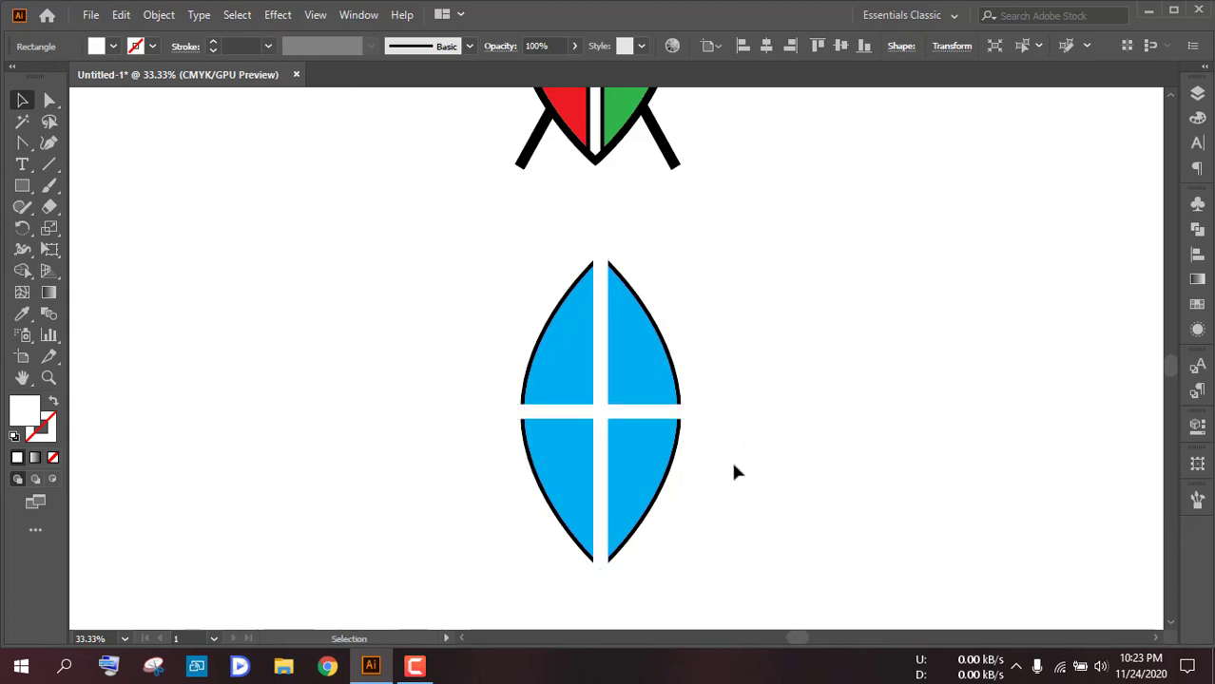
# - Shorten the horizontal white bar at both ends to the outer edges of the shield's black outline
pyautogui.click(681, 417)
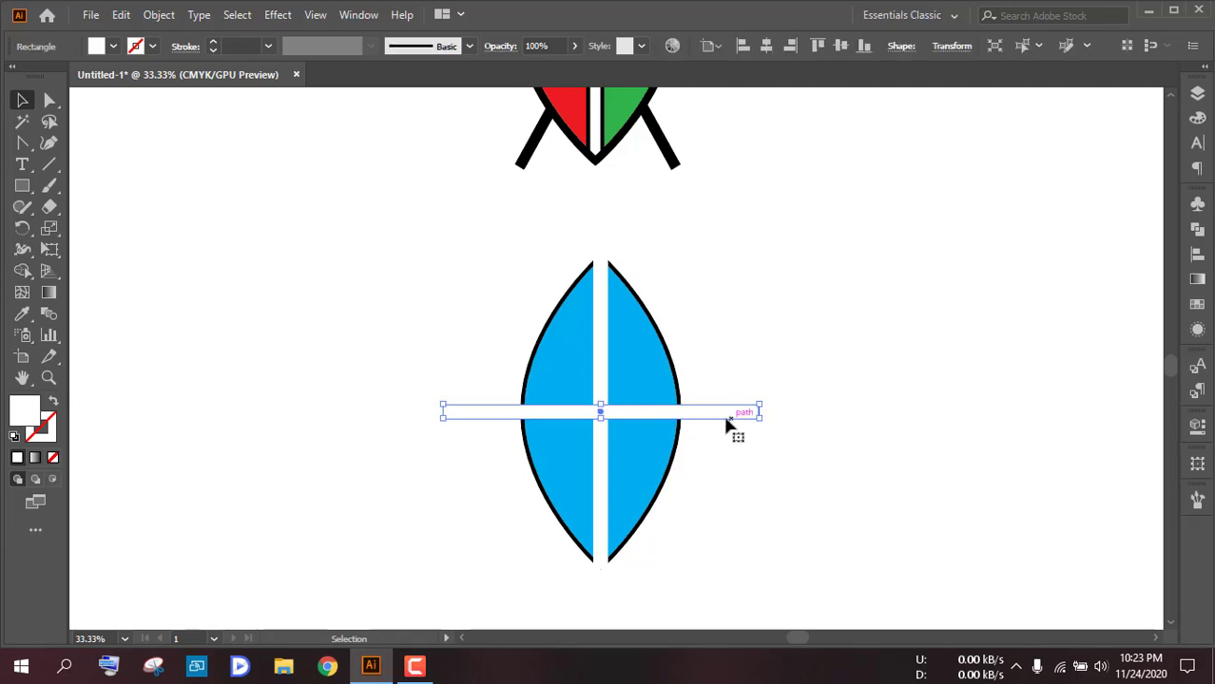
pyautogui.scroll(4, 768, 422)
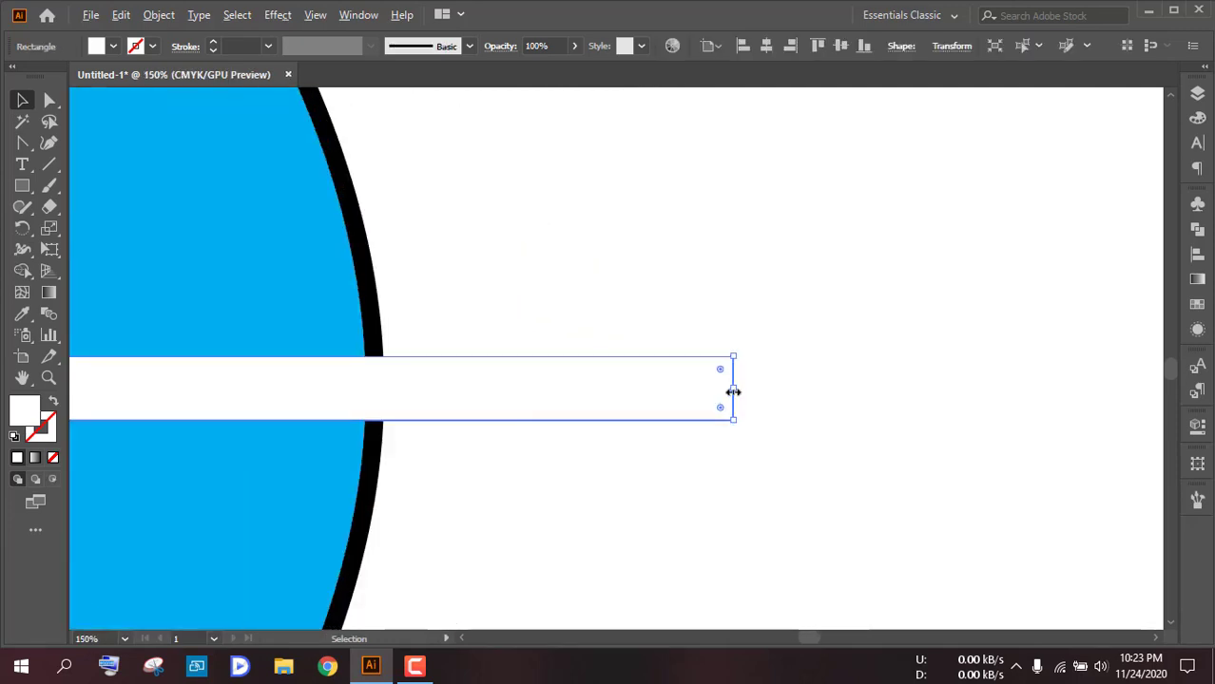
pyautogui.moveTo(734, 389); pyautogui.dragTo(385, 393)
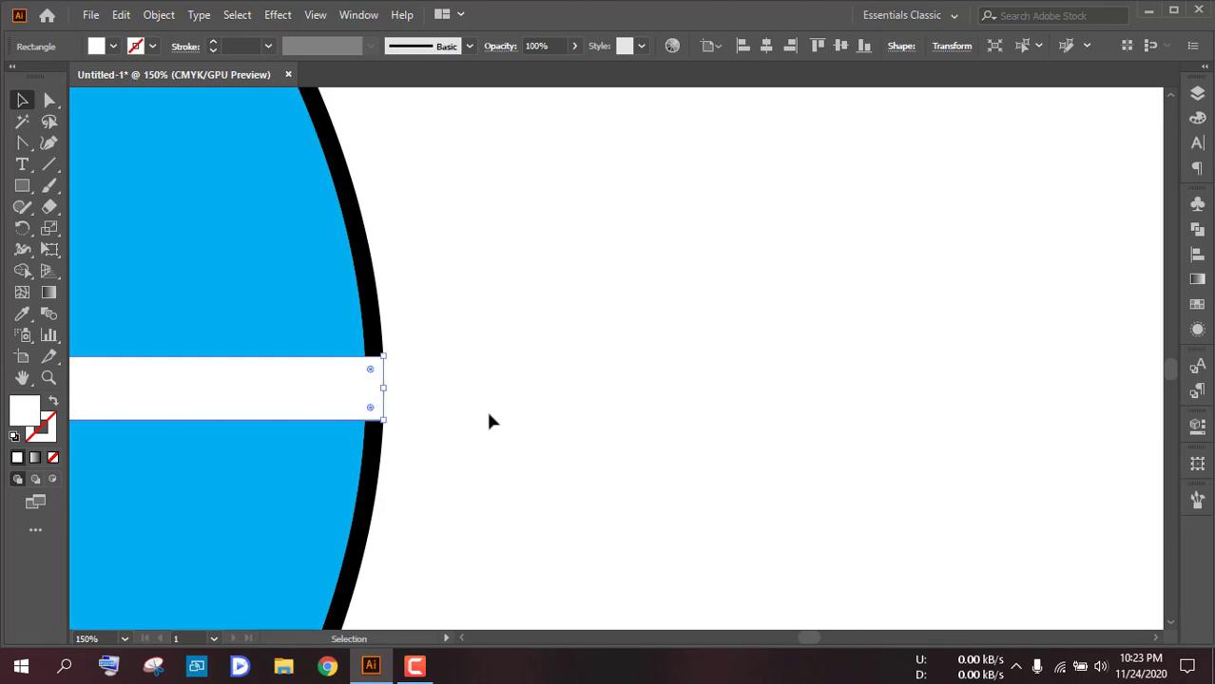
pyautogui.click(486, 413)
pyautogui.scroll(-5, 488, 418)
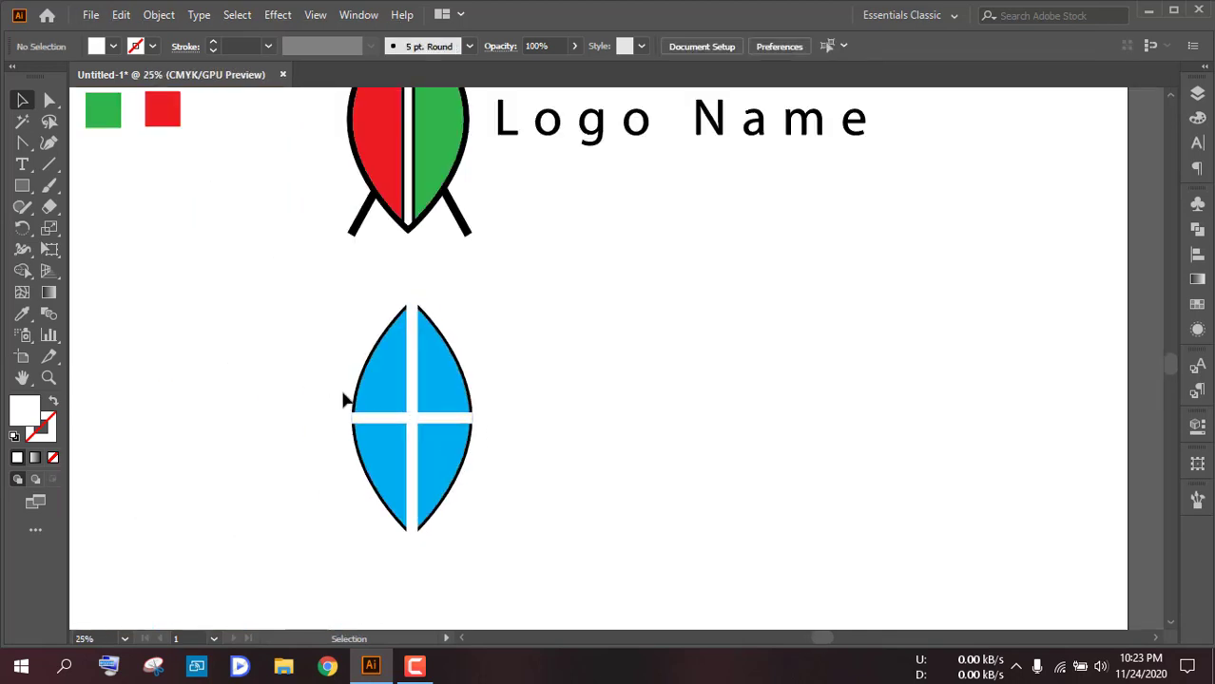
# - Trim the horizontal white bar slightly at both ends so they stop within the thickness of the black outline
pyautogui.scroll(4, 344, 396)
pyautogui.scroll(2, 383, 502)
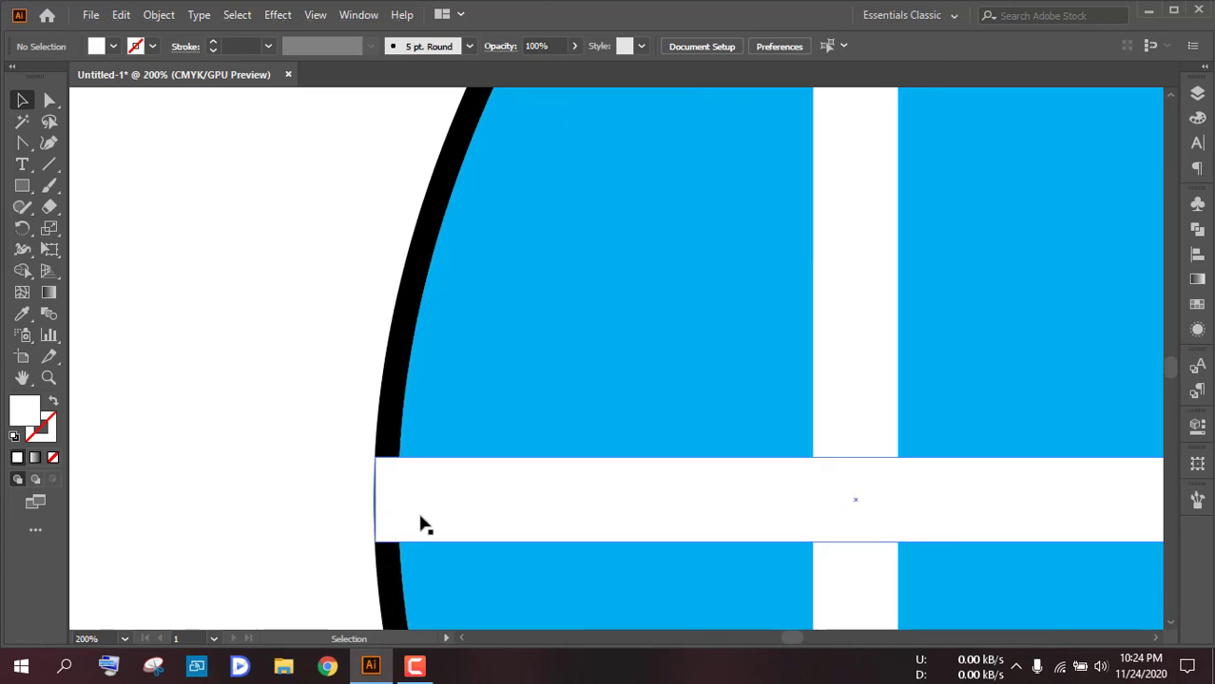
pyautogui.click(379, 509)
pyautogui.moveTo(375, 498); pyautogui.dragTo(393, 496)
pyautogui.click(347, 467)
pyautogui.scroll(-2, 360, 480)
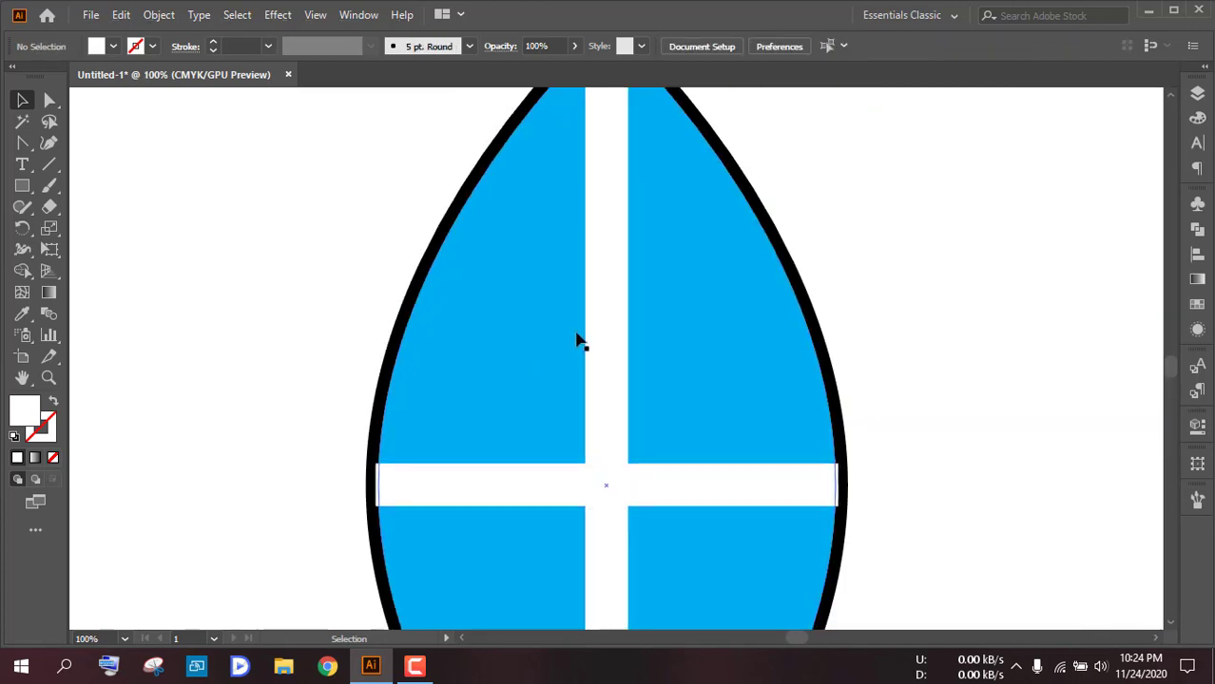
# - Try to shorten the vertical white bar so its flat top end sits inside the black outline near the tip
pyautogui.scroll(3, 578, 339)
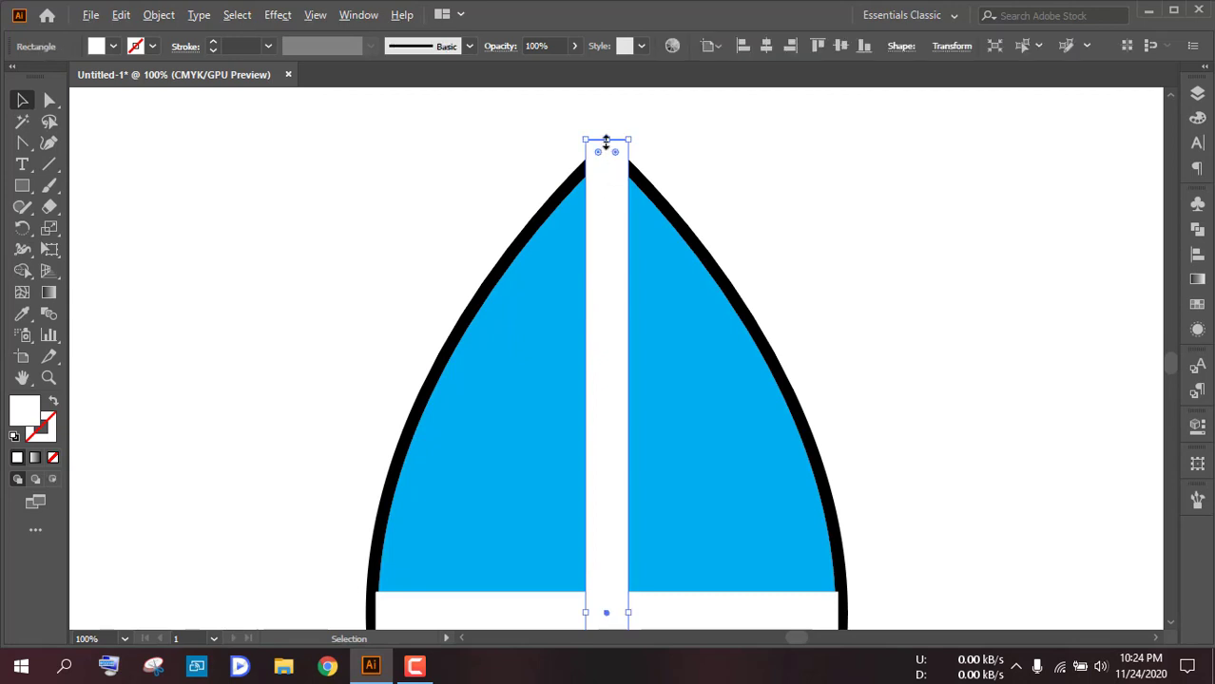
pyautogui.moveTo(606, 141); pyautogui.dragTo(604, 169)
pyautogui.scroll(3, 609, 177)
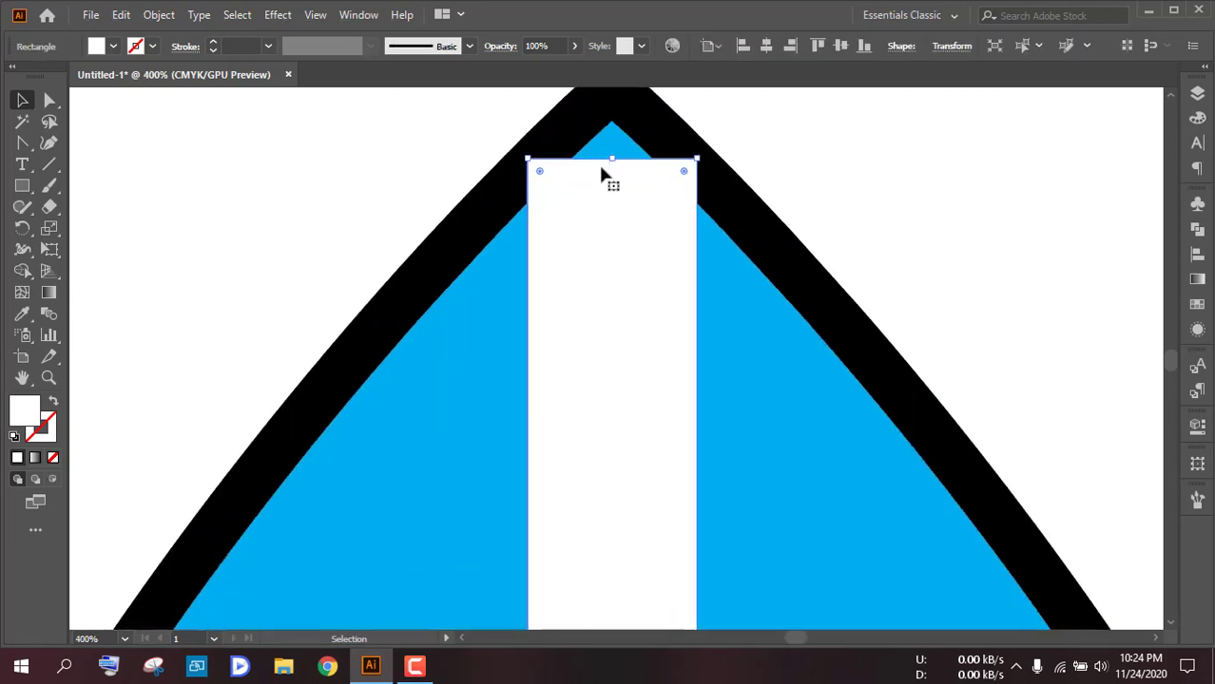
pyautogui.scroll(2, 601, 173)
pyautogui.moveTo(613, 242); pyautogui.dragTo(611, 206)
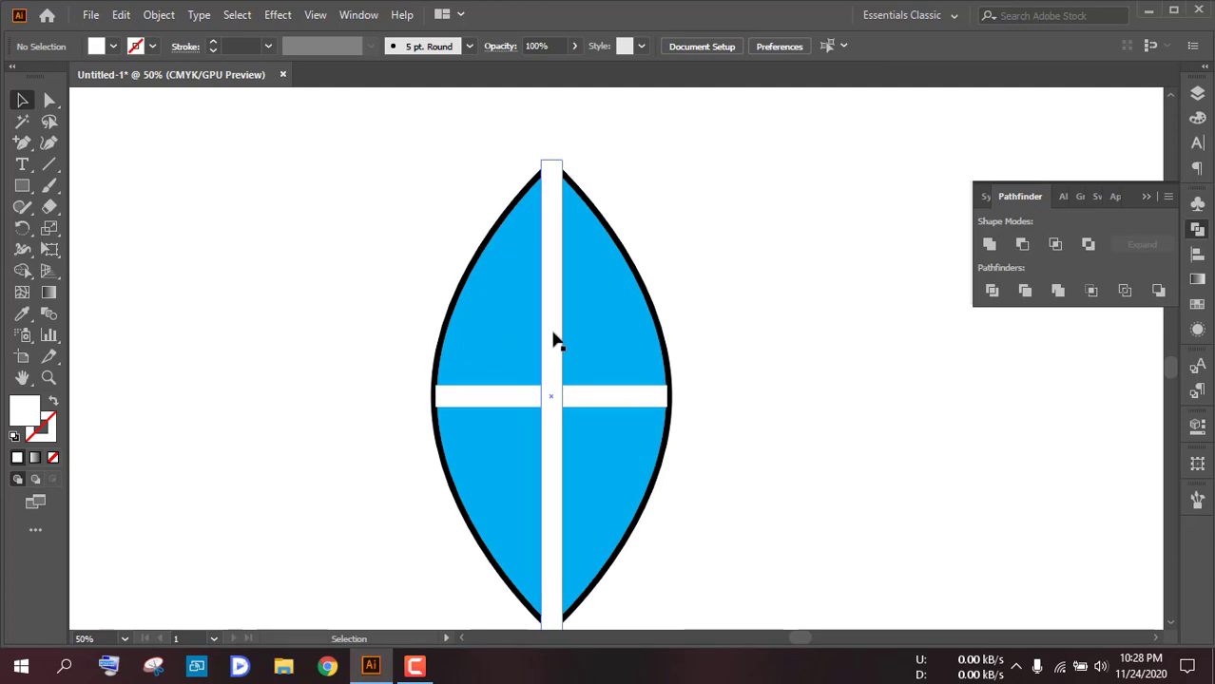
# - Lower the vertical white bar's two top corner points until they lie within the shield's black outline
pyautogui.scroll(5, 570, 178)
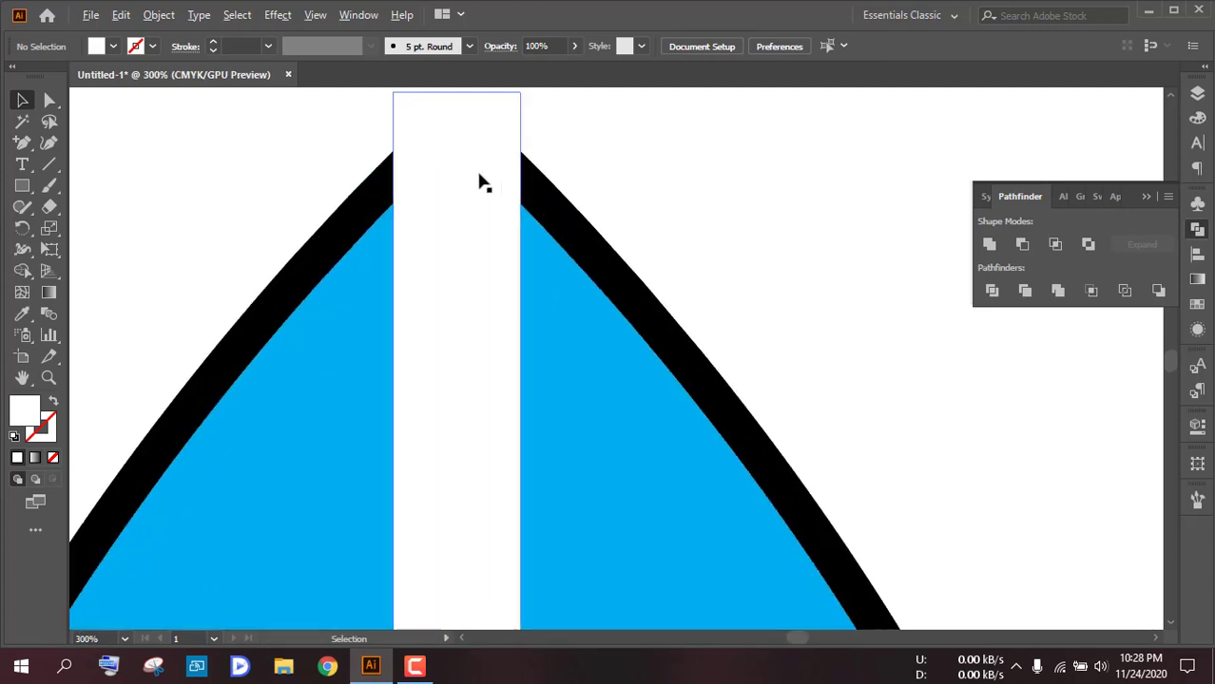
pyautogui.scroll(3, 464, 176)
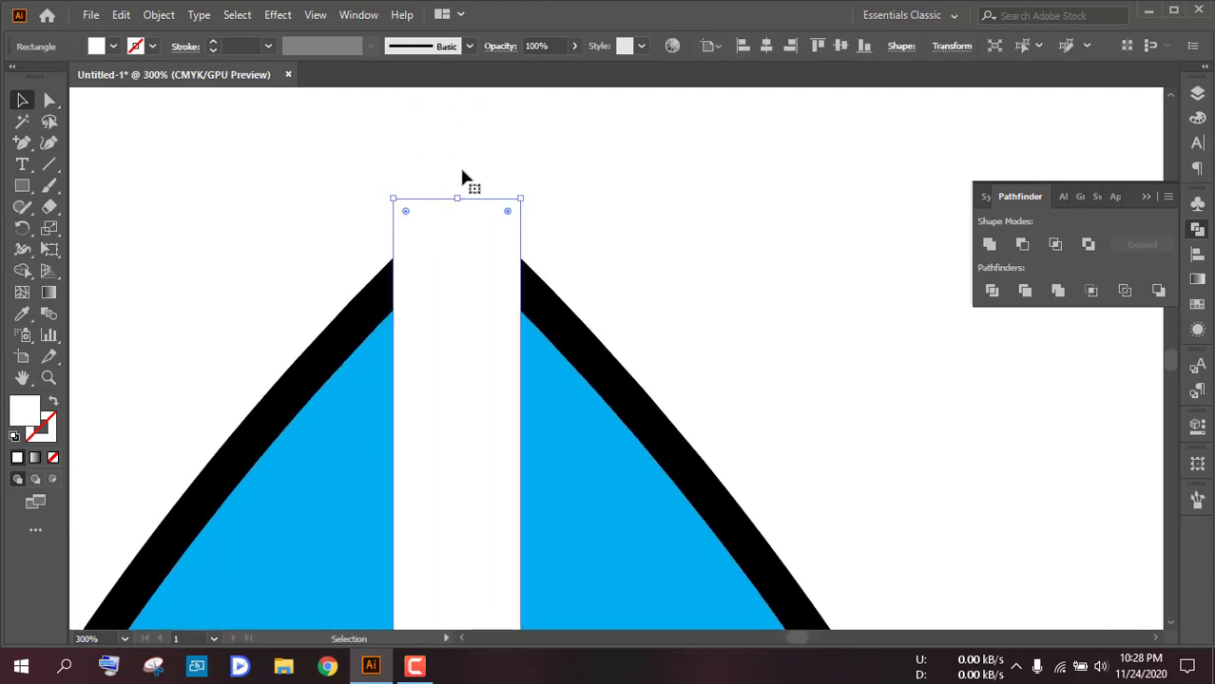
pyautogui.click(50, 102)
pyautogui.moveTo(521, 199); pyautogui.dragTo(521, 315)
pyautogui.moveTo(521, 311); pyautogui.dragTo(524, 300)
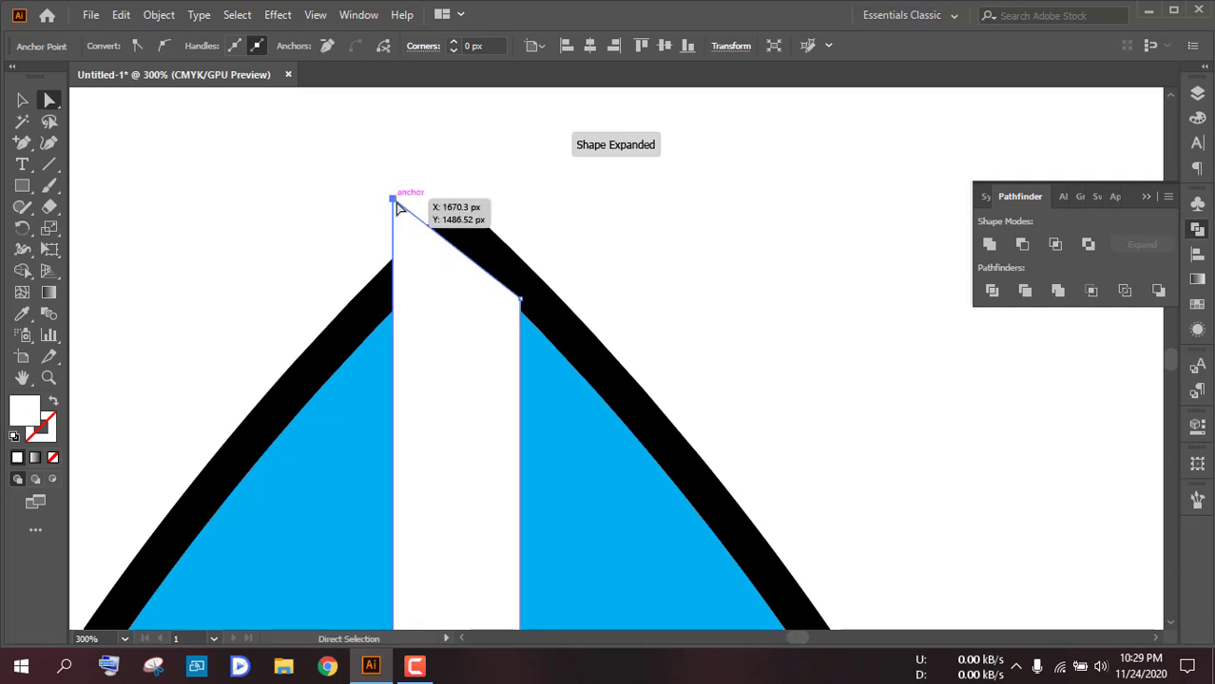
pyautogui.moveTo(398, 204); pyautogui.dragTo(398, 287)
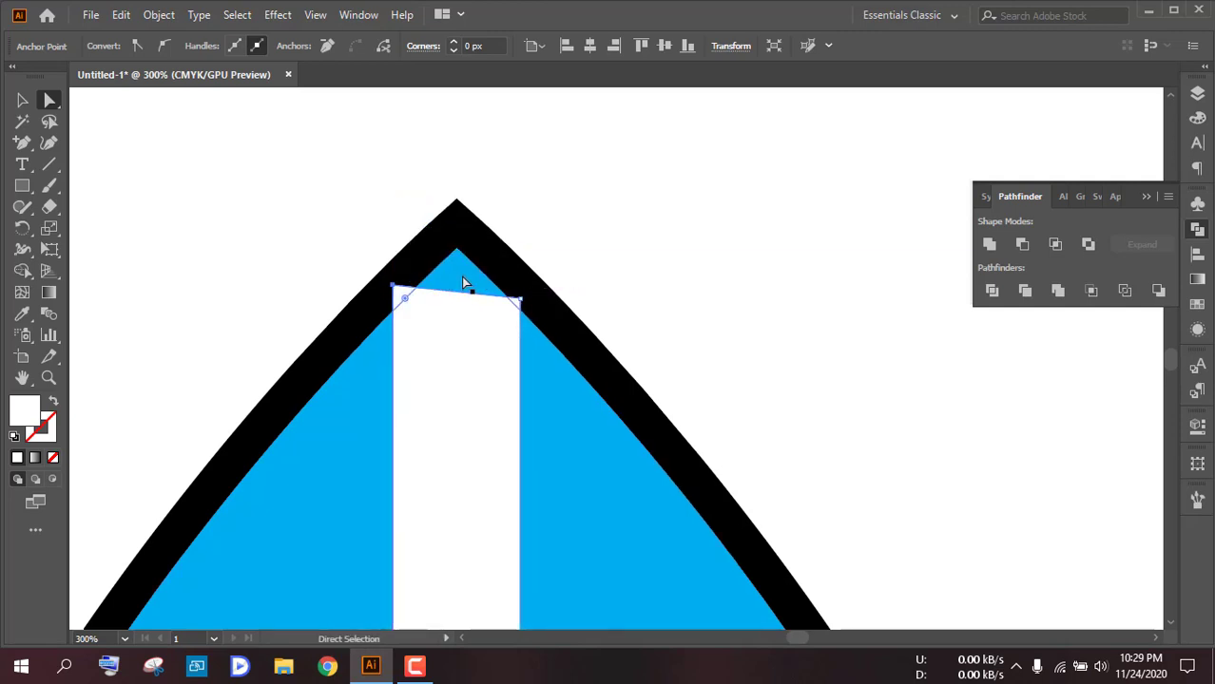
# - Add a midpoint anchor to the vertical bar's top edge, raise it into the outline's tip, and level the right corner with the left
pyautogui.press('+')
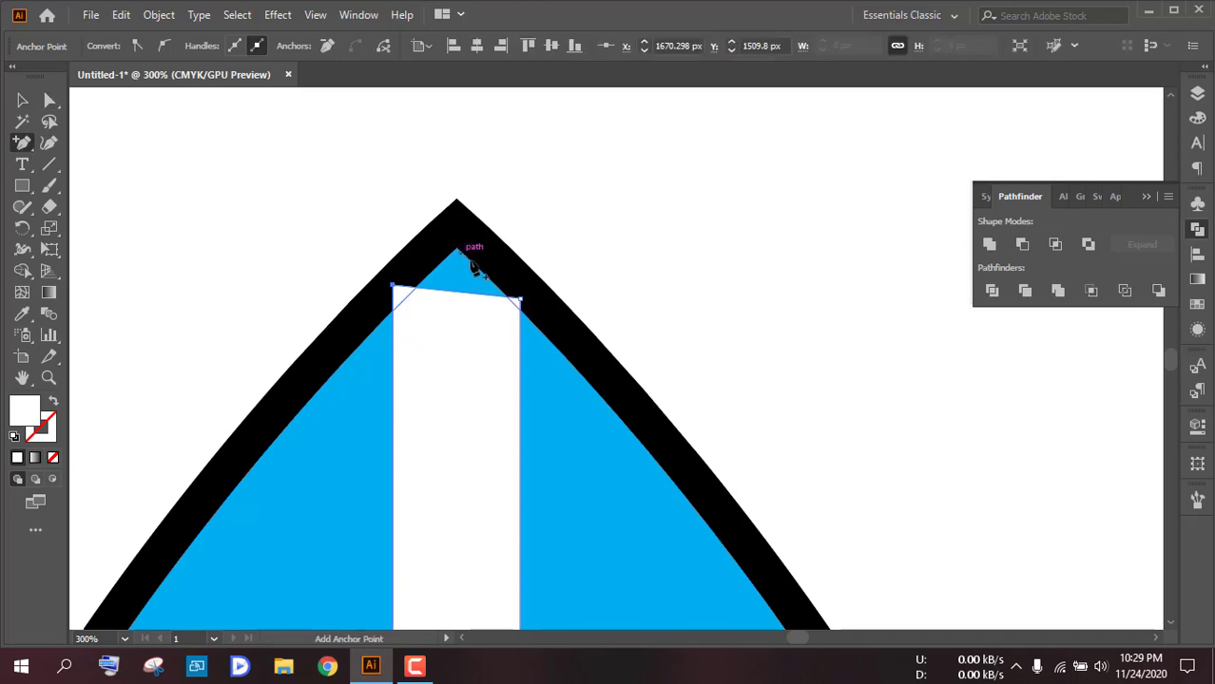
pyautogui.click(457, 296)
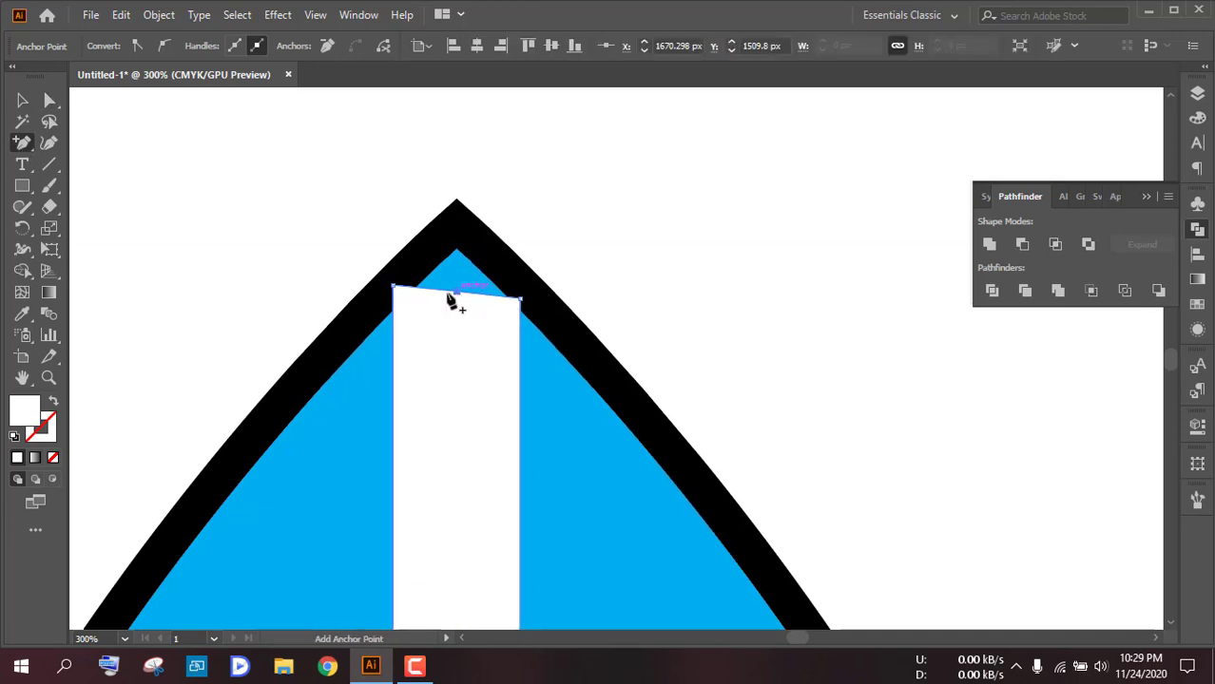
pyautogui.click(49, 100)
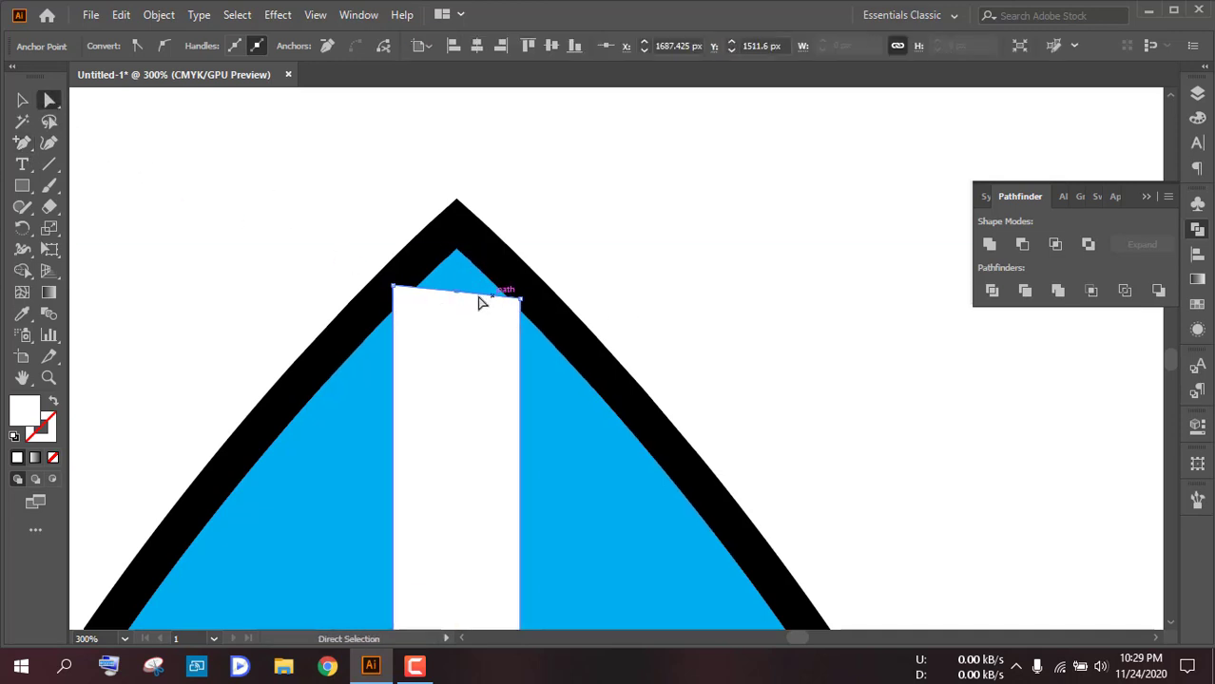
pyautogui.moveTo(459, 295); pyautogui.dragTo(456, 231)
pyautogui.moveTo(524, 302)
pyautogui.mouseDown()
pyautogui.moveTo(521, 279)
pyautogui.moveTo(522, 297)
pyautogui.mouseUp()
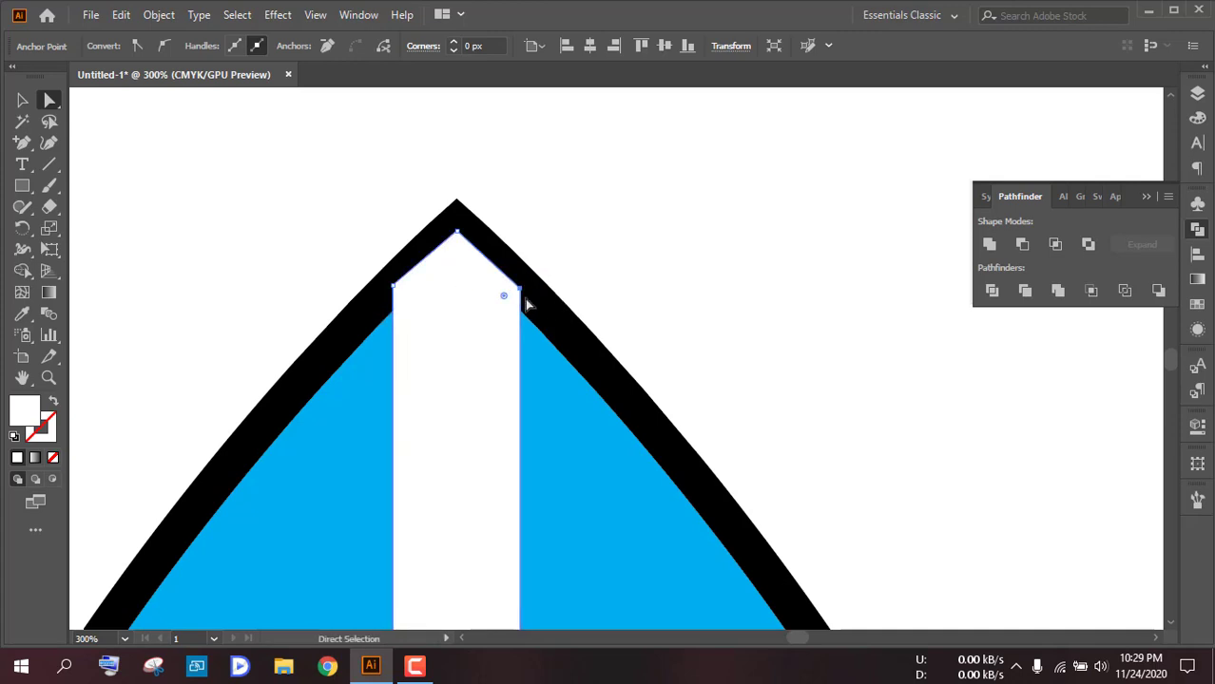
pyautogui.click(394, 286)
pyautogui.click(601, 267)
# - Add a midpoint anchor to the bottom edge of the vertical white bar
pyautogui.scroll(-2, 599, 286)
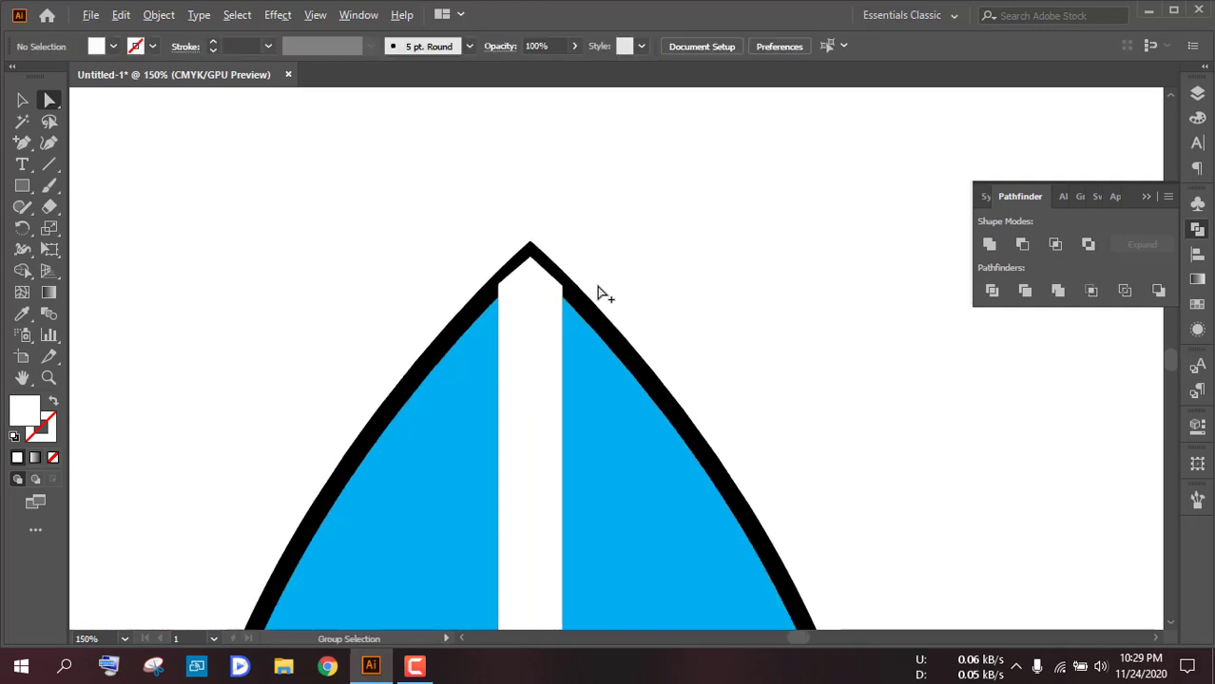
pyautogui.scroll(-1, 582, 319)
pyautogui.scroll(-10, 583, 319)
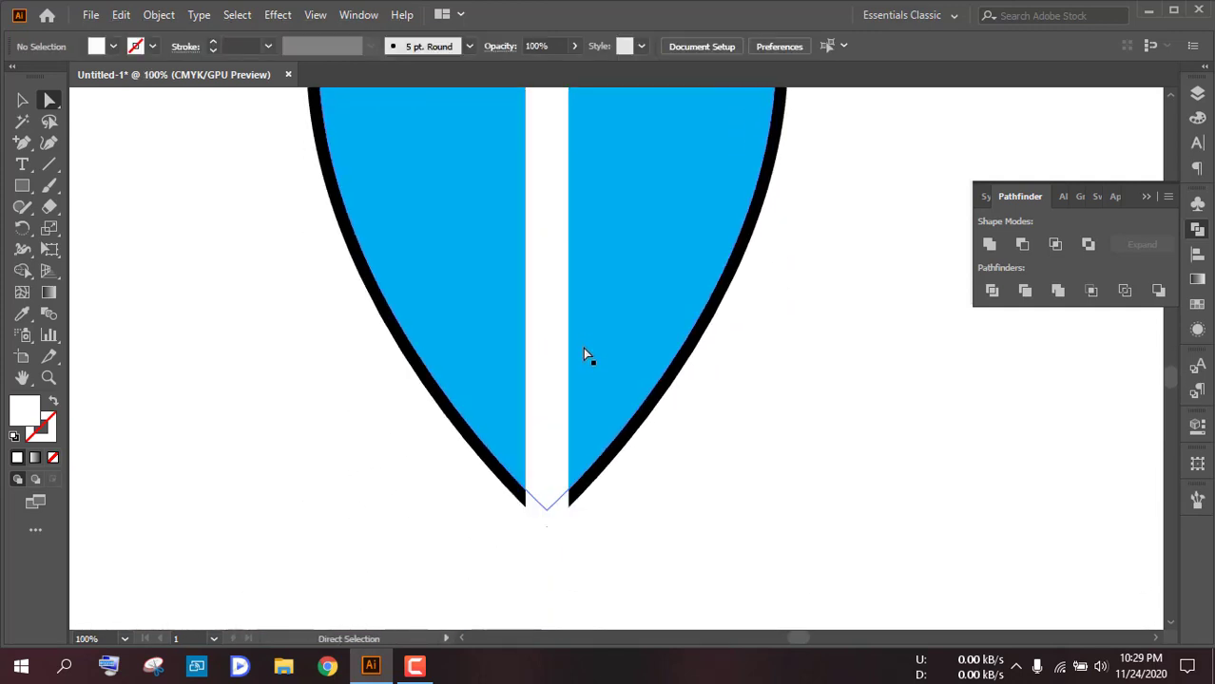
pyautogui.scroll(-3, 571, 366)
pyautogui.scroll(5, 551, 377)
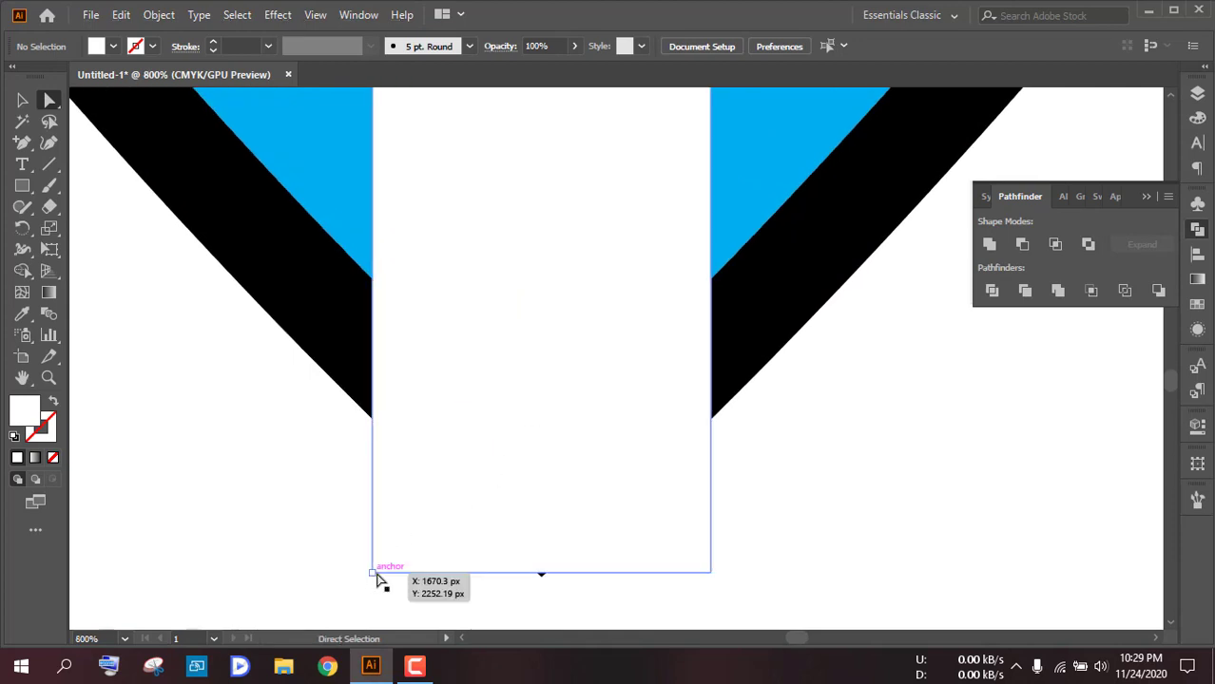
pyautogui.click(24, 145)
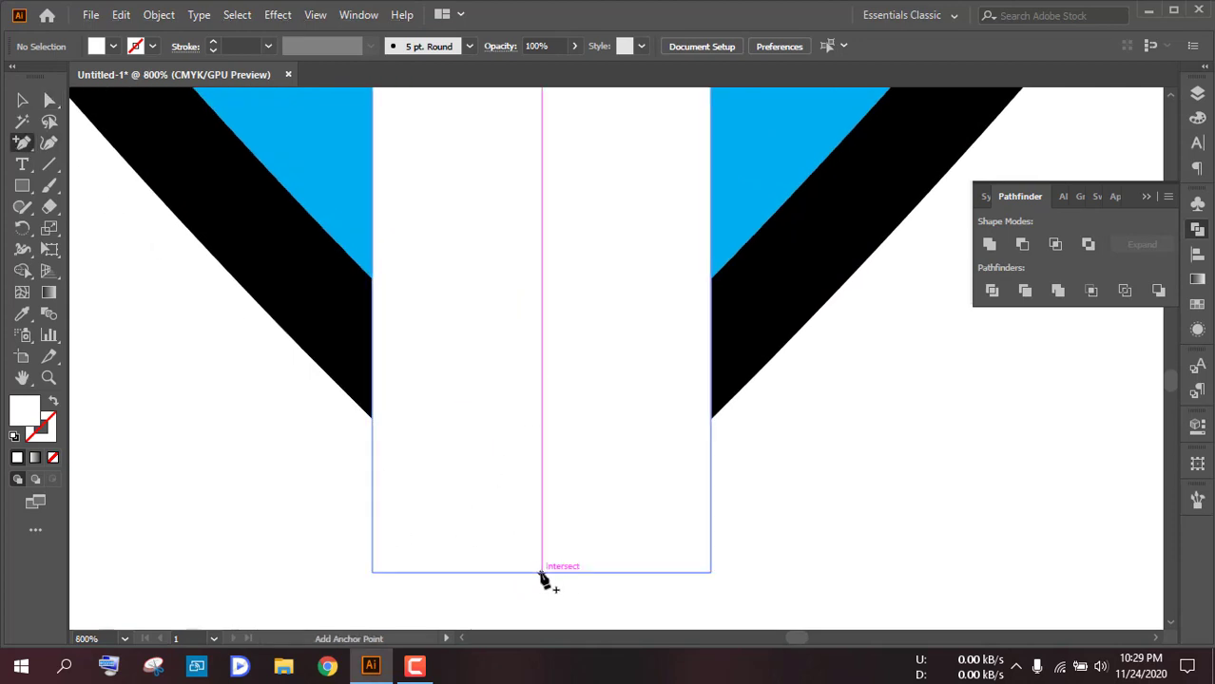
pyautogui.click(541, 573)
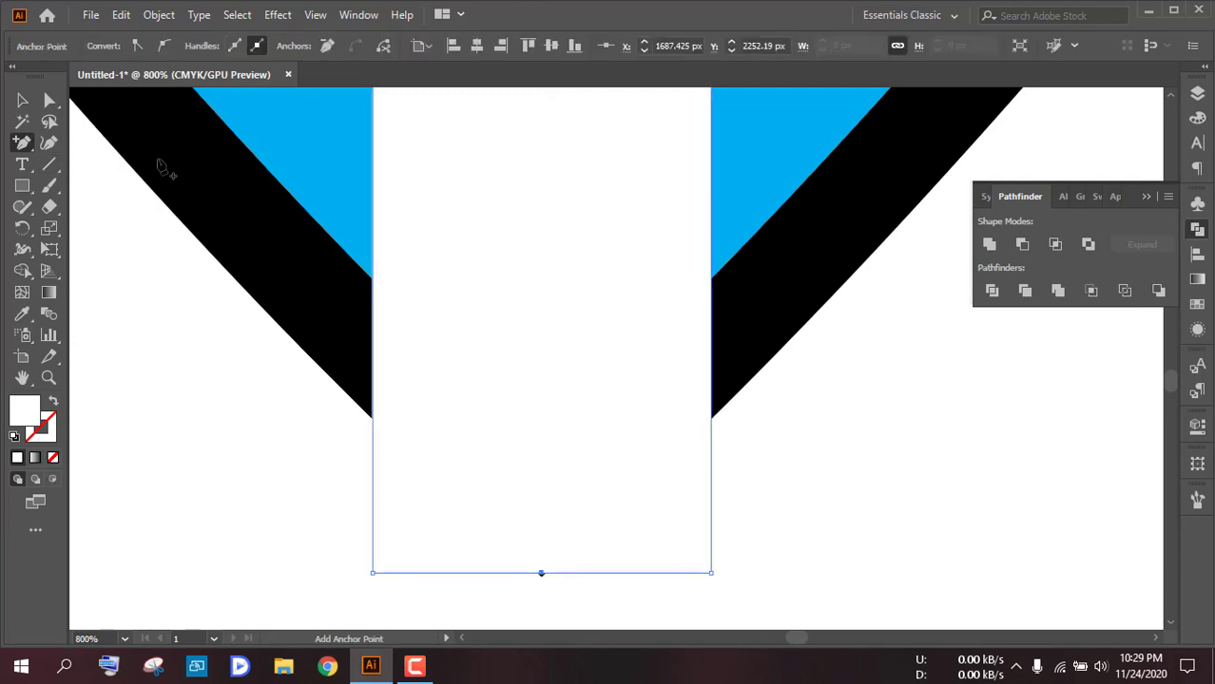
# - Raise the vertical bar's two bottom corners and its middle anchor into the black outline, shaping a pointed lower end
pyautogui.click(49, 99)
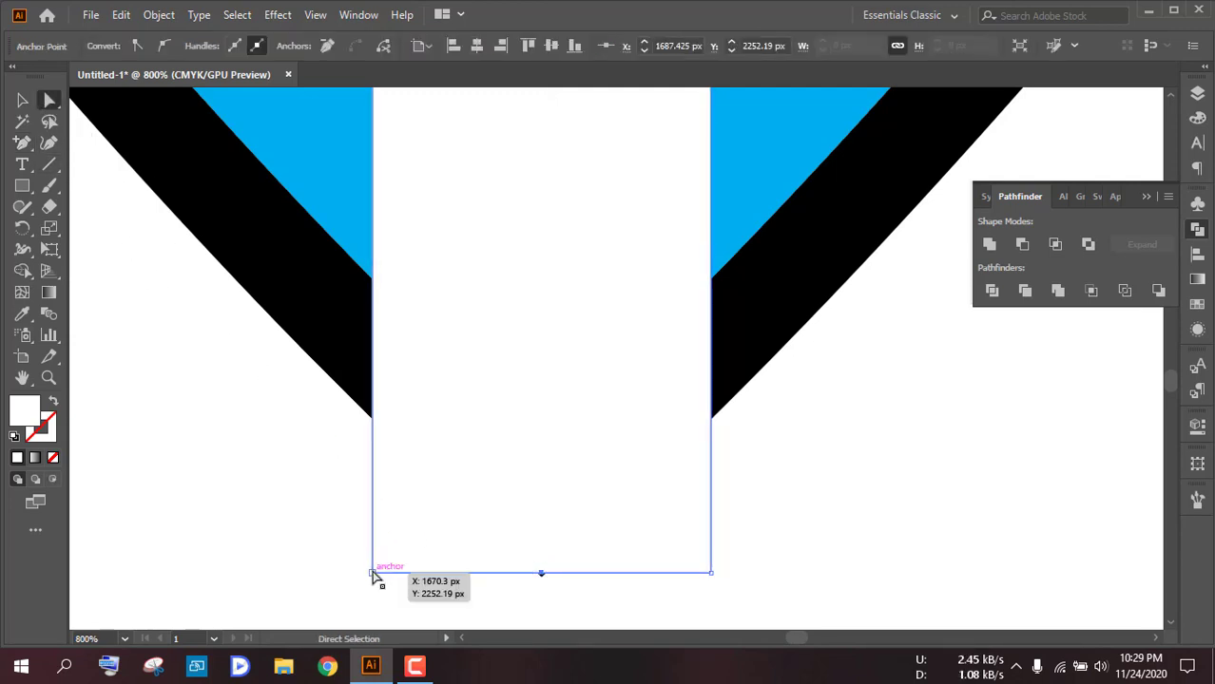
pyautogui.moveTo(374, 575); pyautogui.dragTo(374, 373)
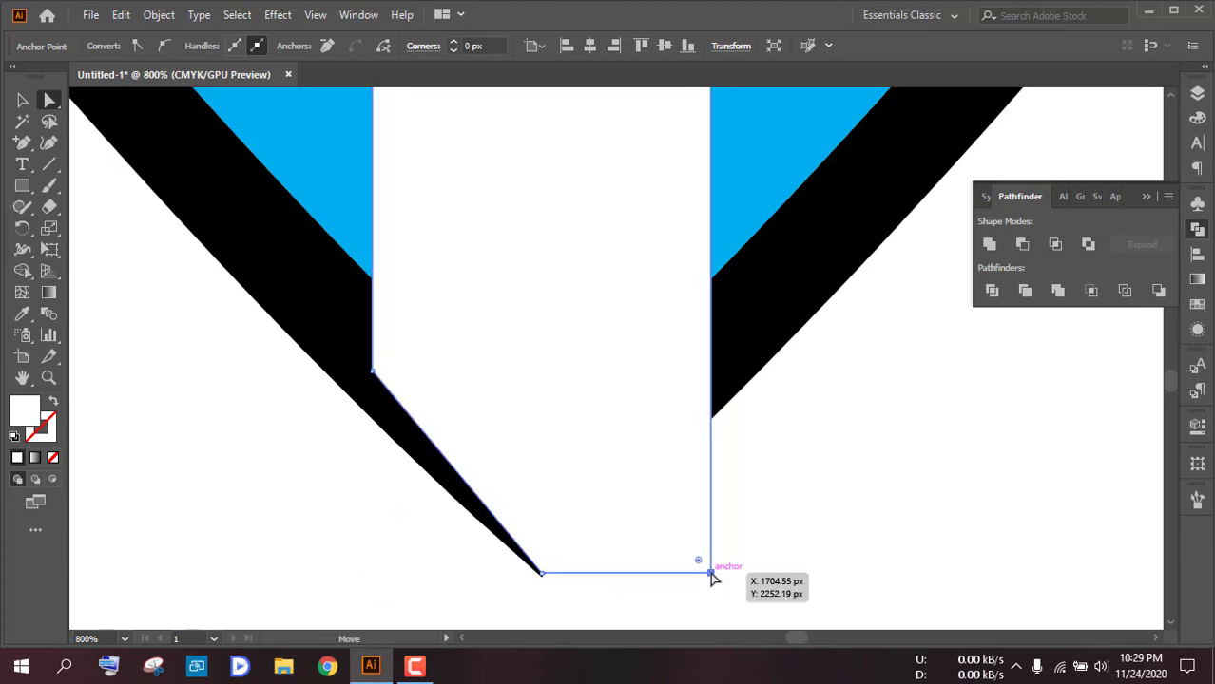
pyautogui.moveTo(711, 575); pyautogui.dragTo(715, 362)
pyautogui.moveTo(539, 576); pyautogui.dragTo(540, 482)
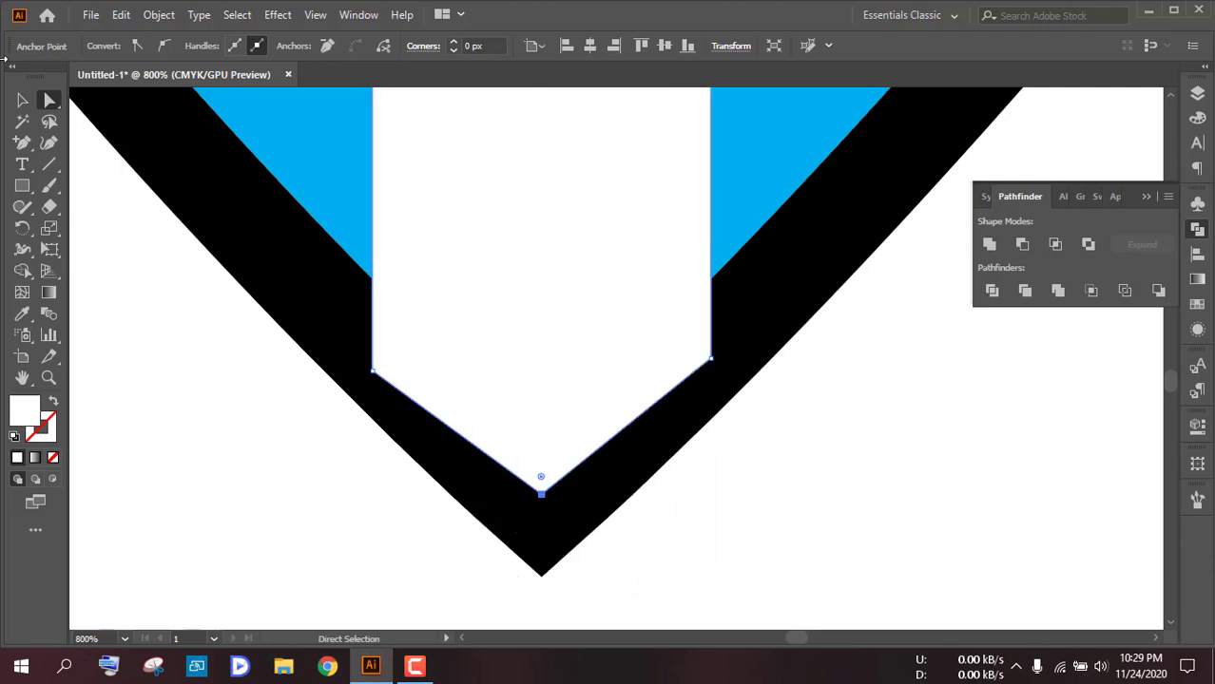
# - Level the vertical bar's lower-left corner point with the right one and realign it so the bar's left side runs straight
pyautogui.moveTo(371, 371); pyautogui.dragTo(376, 350)
pyautogui.click(21, 99)
pyautogui.scroll(-7, 295, 303)
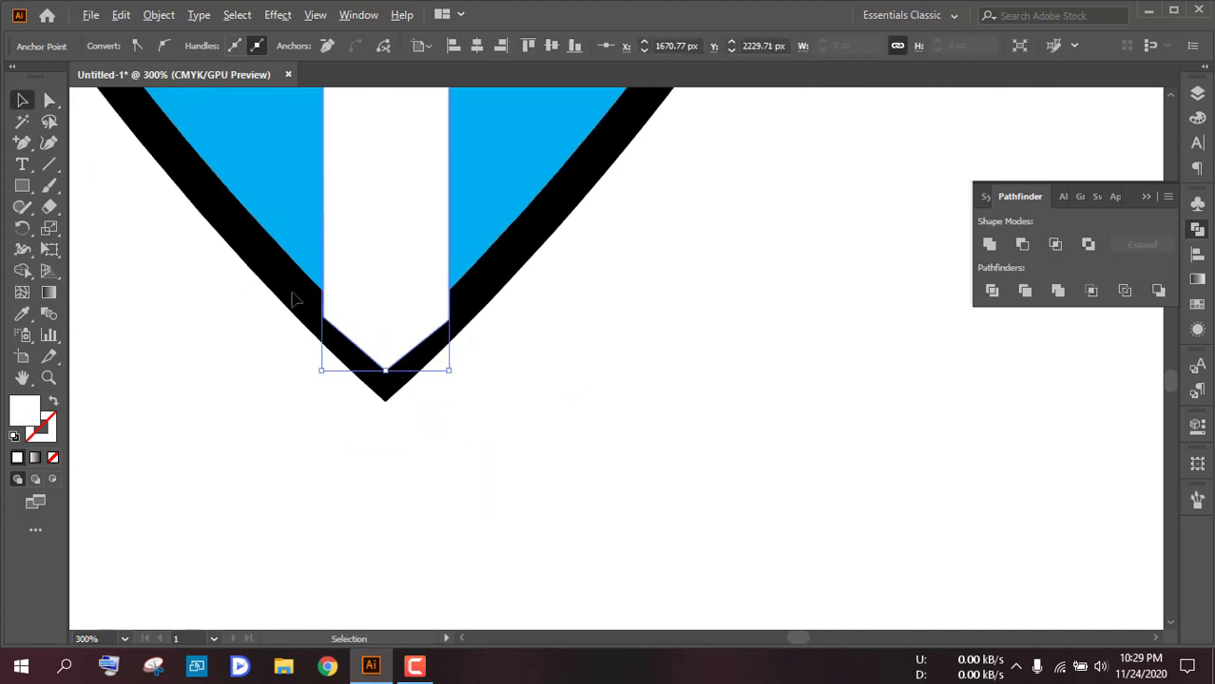
pyautogui.scroll(9, 297, 304)
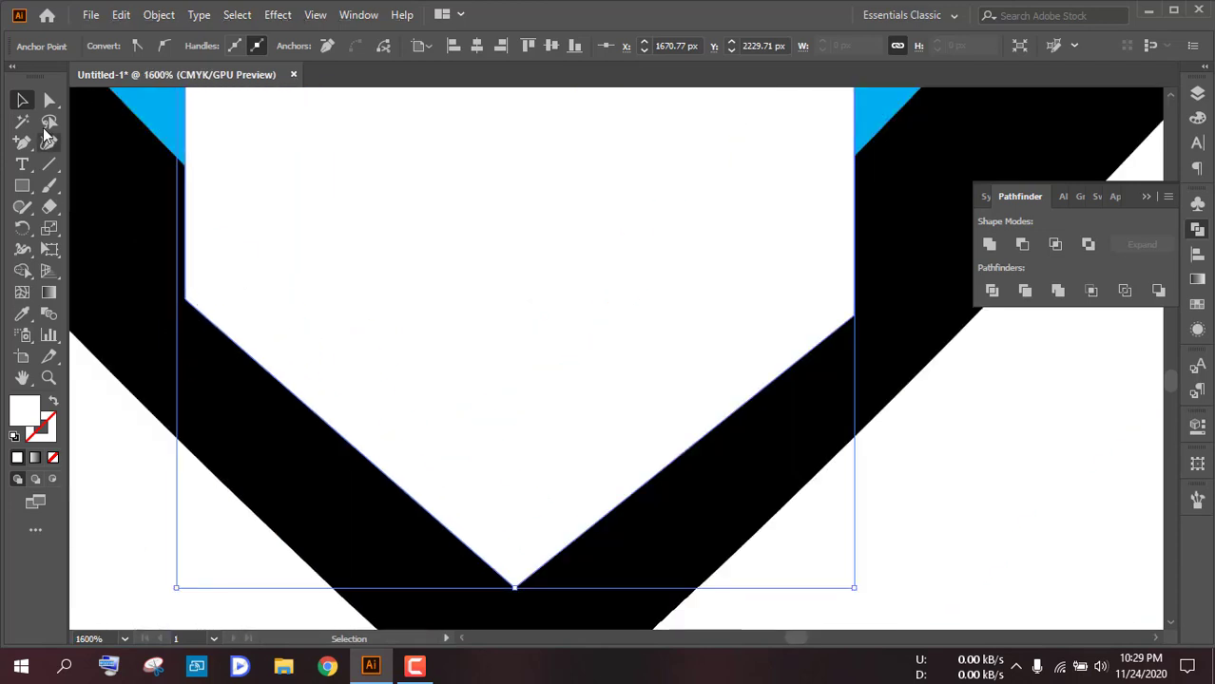
pyautogui.press('a')
pyautogui.moveTo(185, 296); pyautogui.dragTo(176, 303)
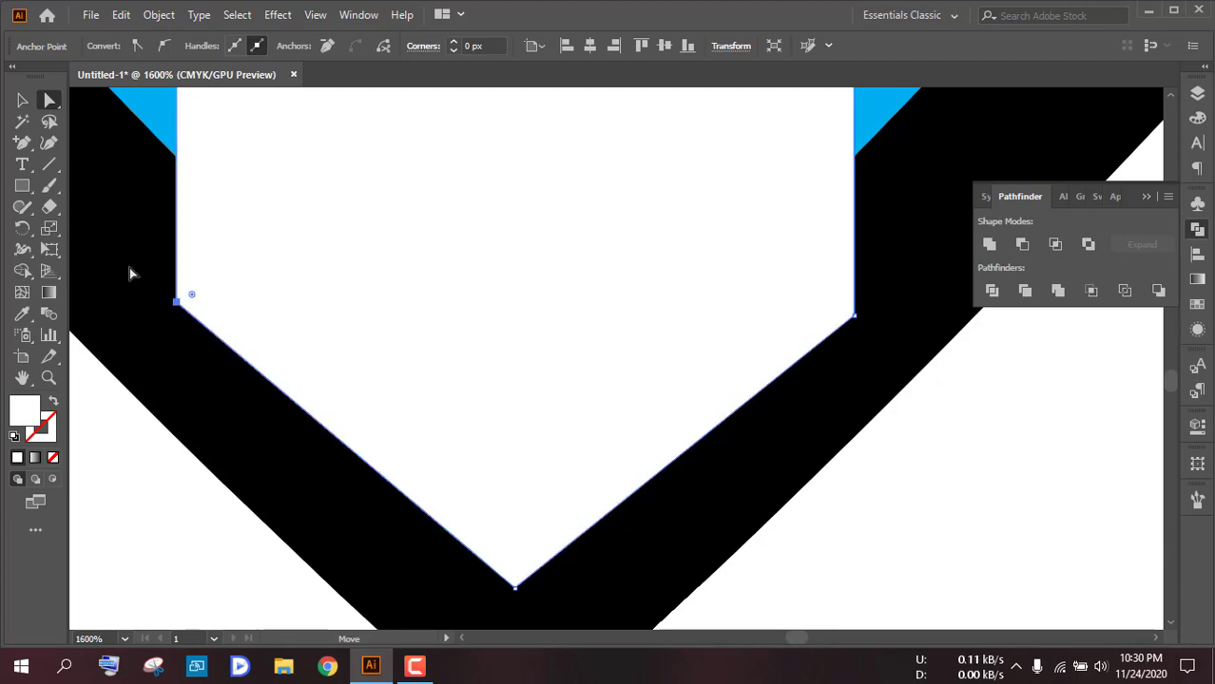
pyautogui.click(23, 100)
pyautogui.keyDown('alt'); pyautogui.scroll(-10, 209, 293); pyautogui.keyUp('alt')
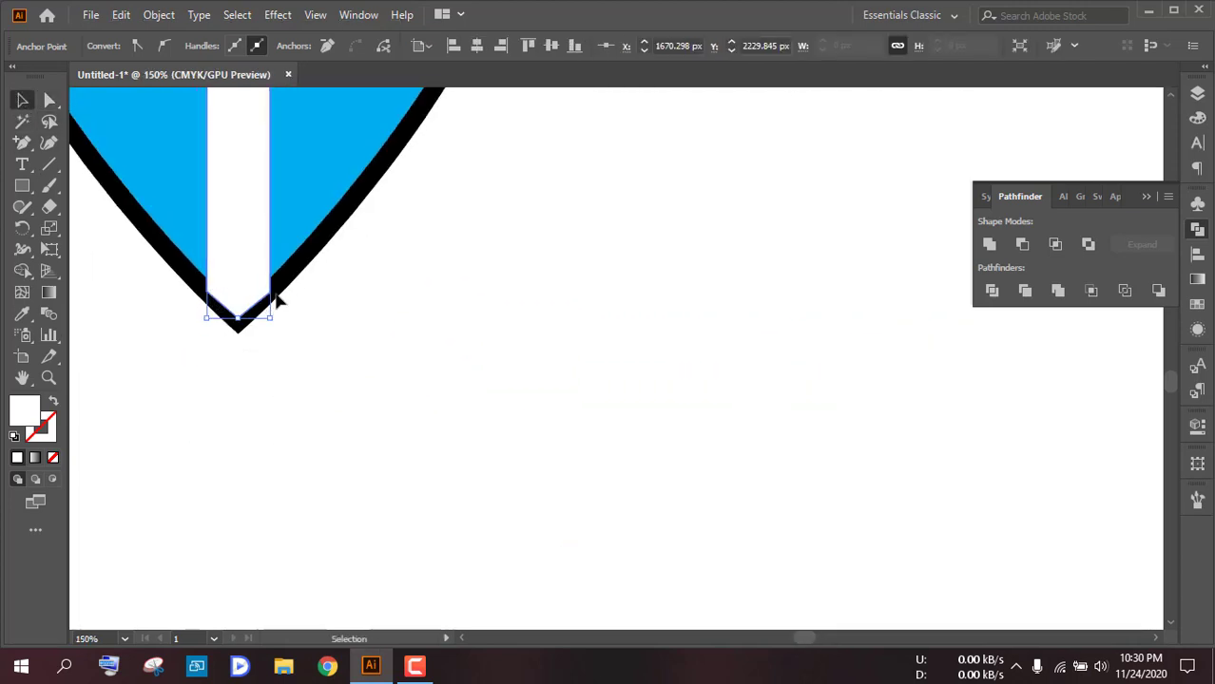
pyautogui.click(655, 304)
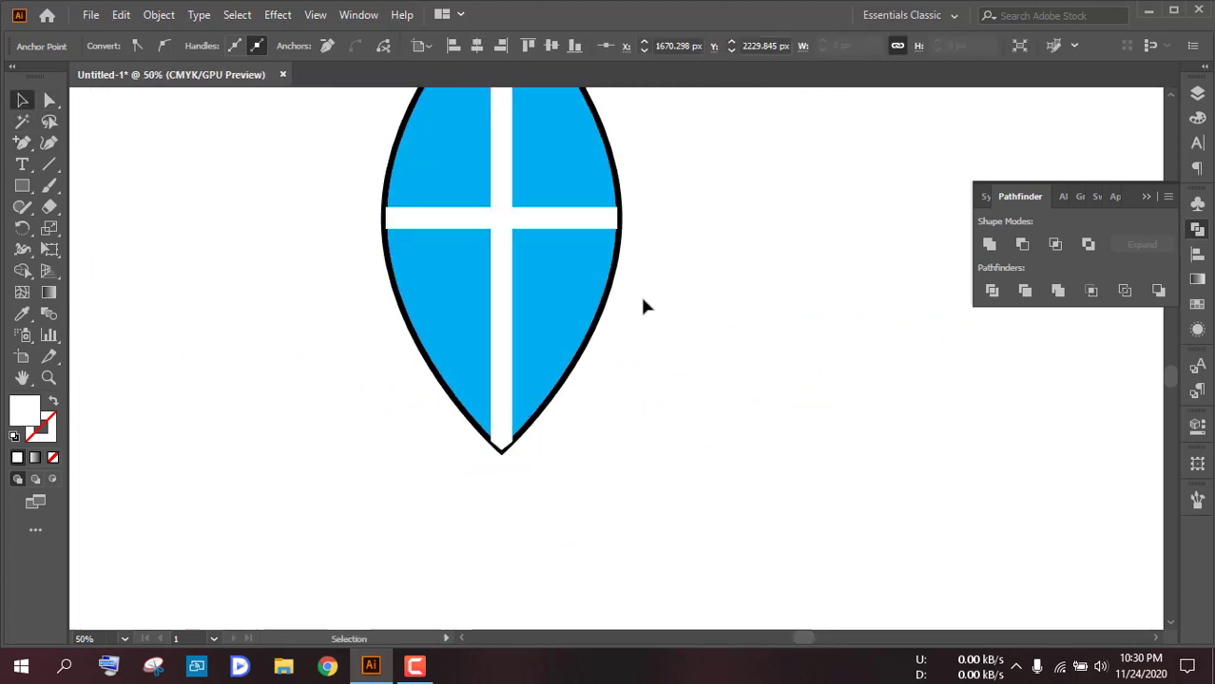
# - Give both the vertical and horizontal white bars a 10 pt black stroke
pyautogui.keyDown('alt'); pyautogui.scroll(3, 553, 198); pyautogui.keyUp('alt')
pyautogui.click(304, 332)
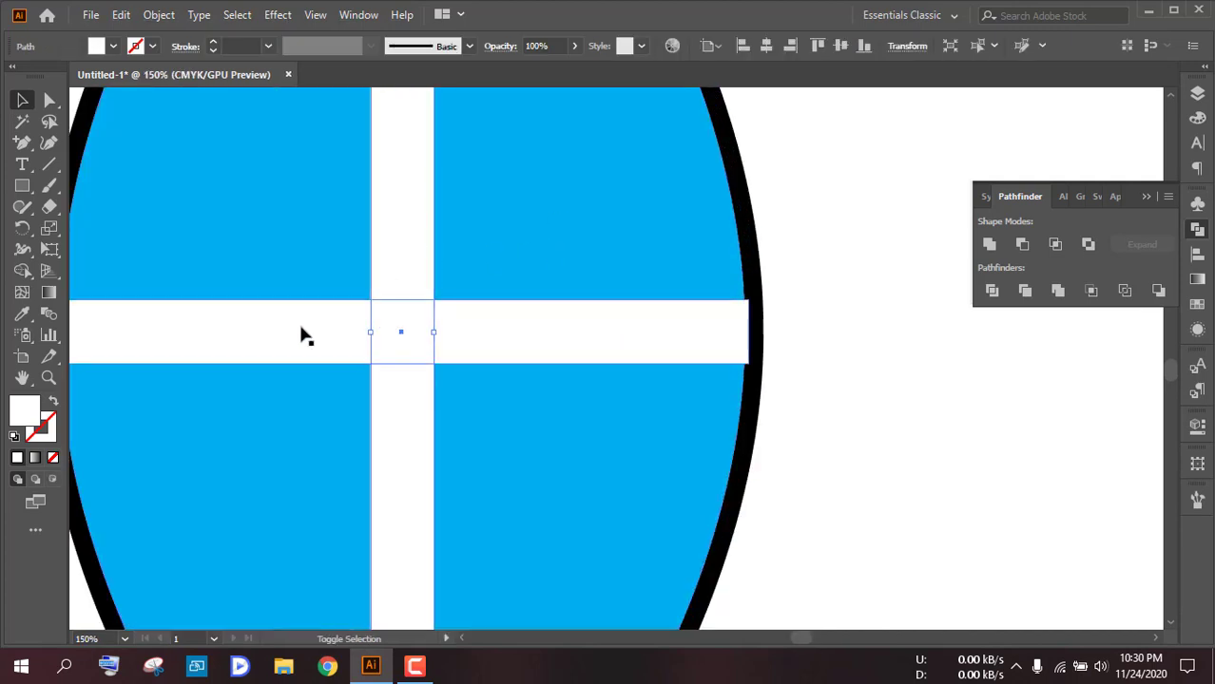
pyautogui.keyDown('alt'); pyautogui.scroll(-3, 364, 332); pyautogui.keyUp('alt')
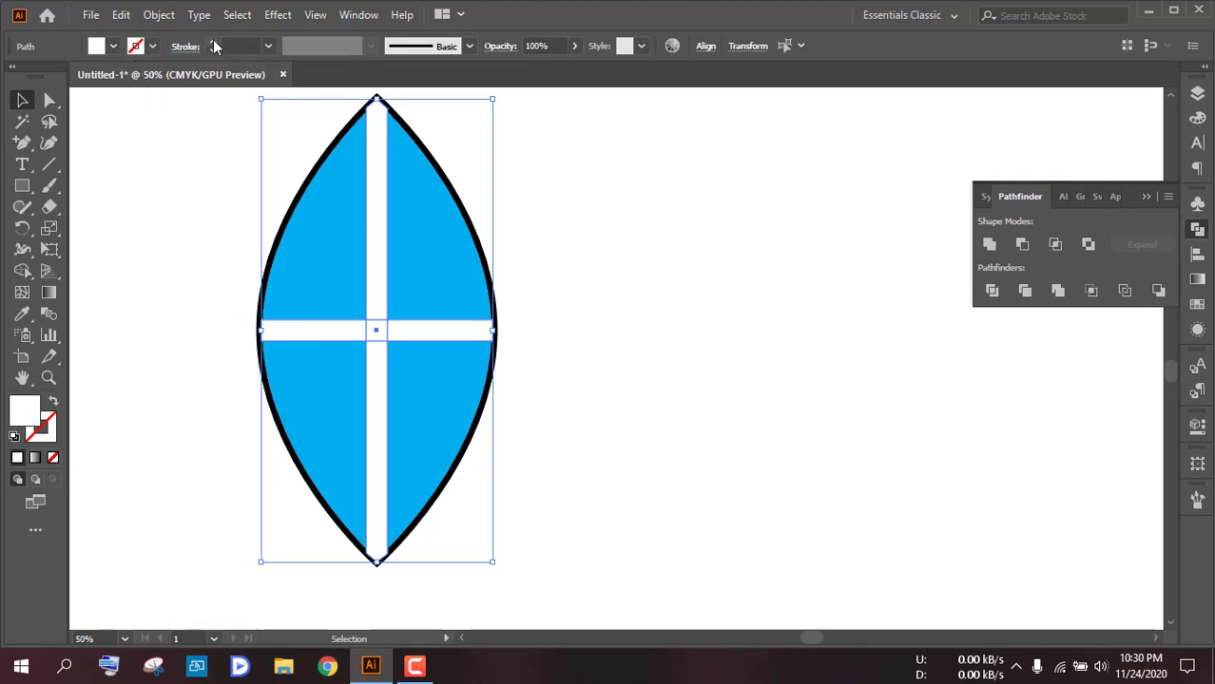
pyautogui.click(213, 41)
pyautogui.click(213, 41)
pyautogui.click(213, 41)
pyautogui.click(213, 42)
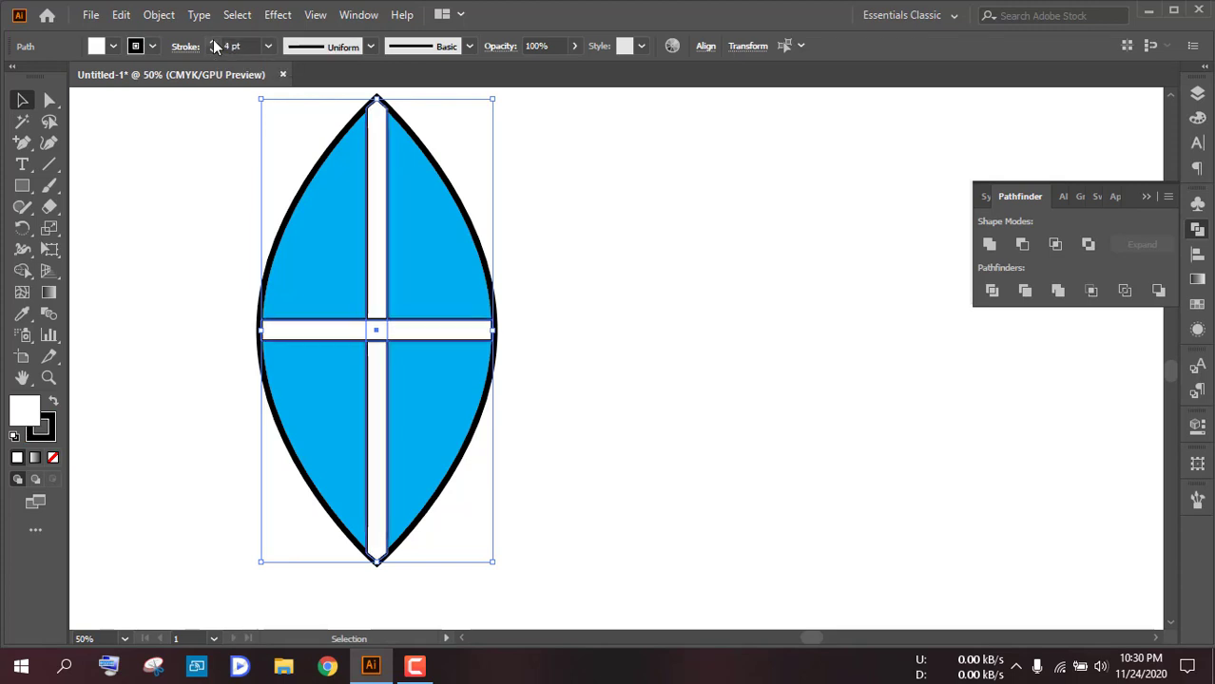
pyautogui.click(212, 42)
pyautogui.click(213, 42)
pyautogui.click(213, 41)
pyautogui.click(213, 42)
pyautogui.click(213, 42)
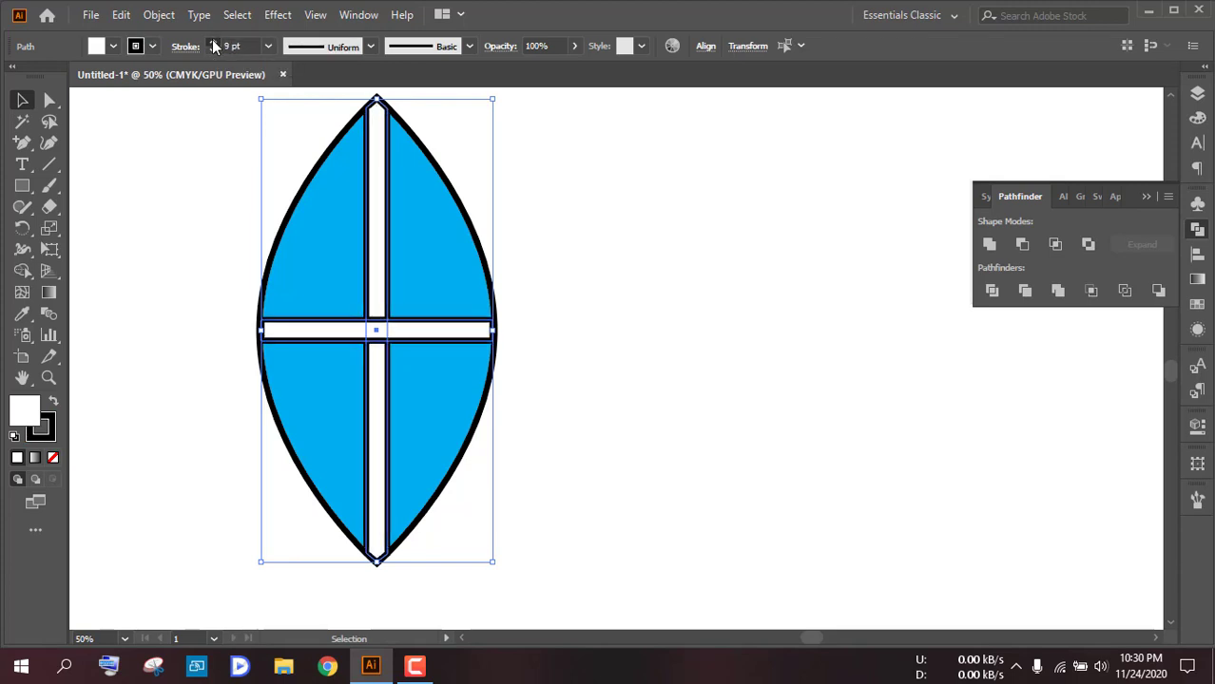
pyautogui.click(213, 41)
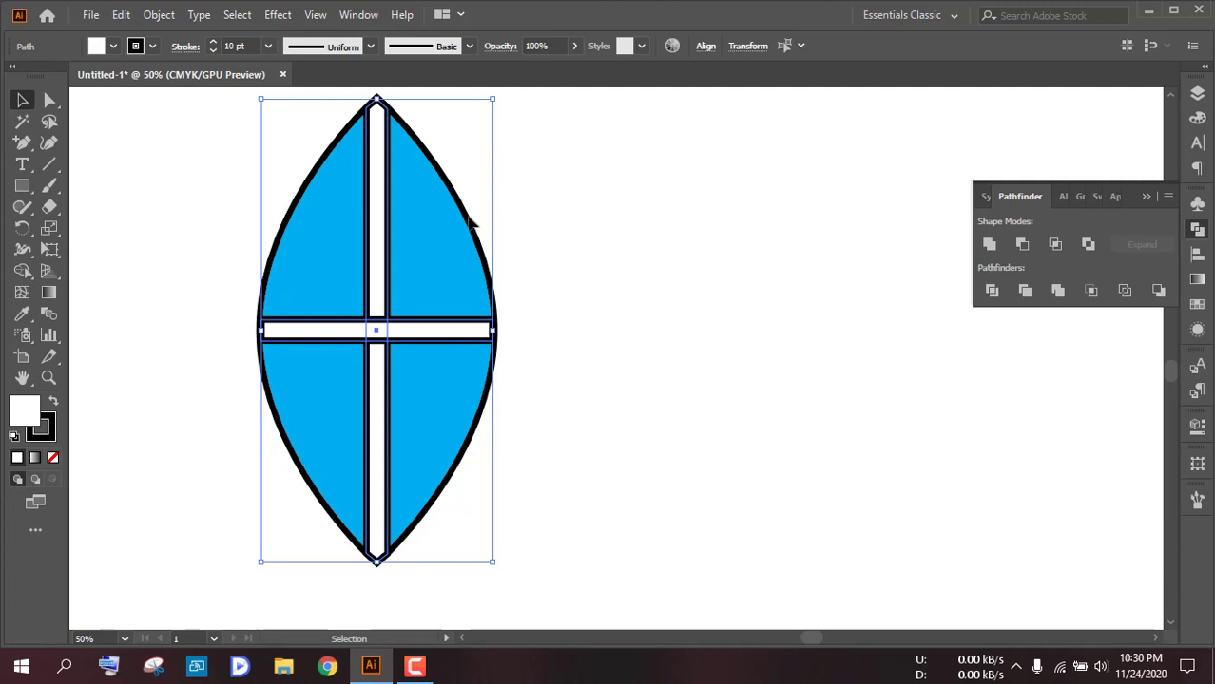
pyautogui.click(568, 311)
# - Widen the horizontal bar symmetrically until its stroked ends reach the outer edge of the shield's black outline
pyautogui.scroll(-3, 567, 311)
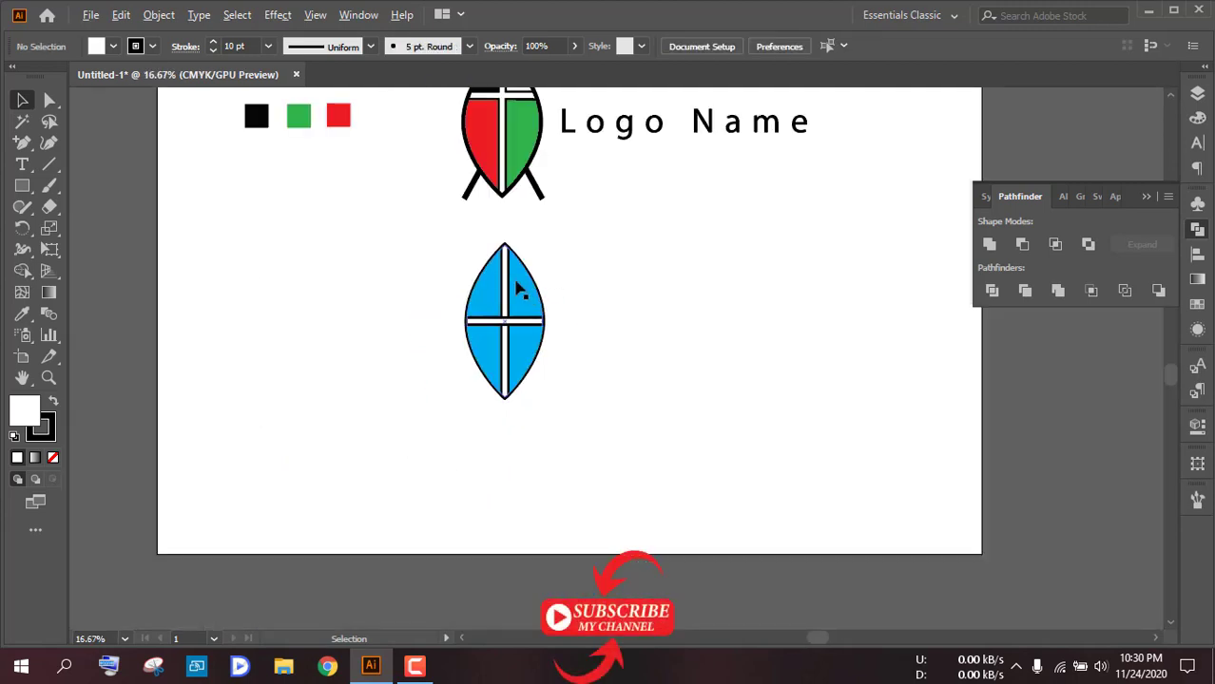
pyautogui.scroll(5, 500, 325)
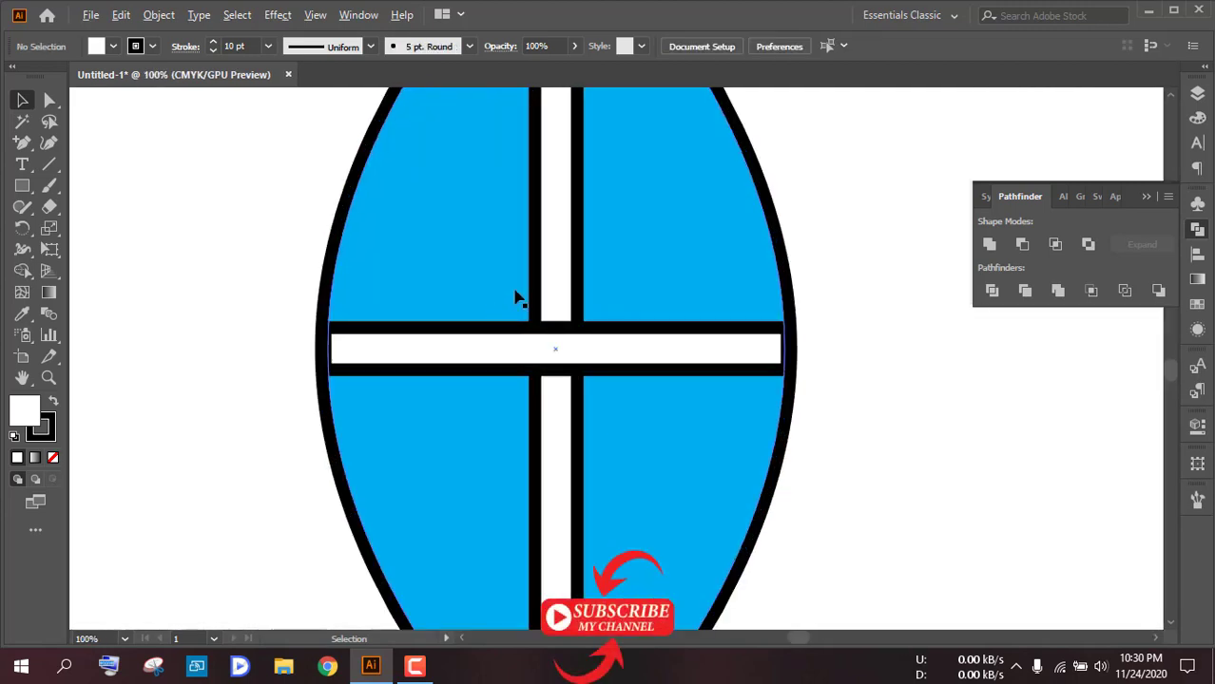
pyautogui.click(685, 349)
pyautogui.scroll(2, 745, 357)
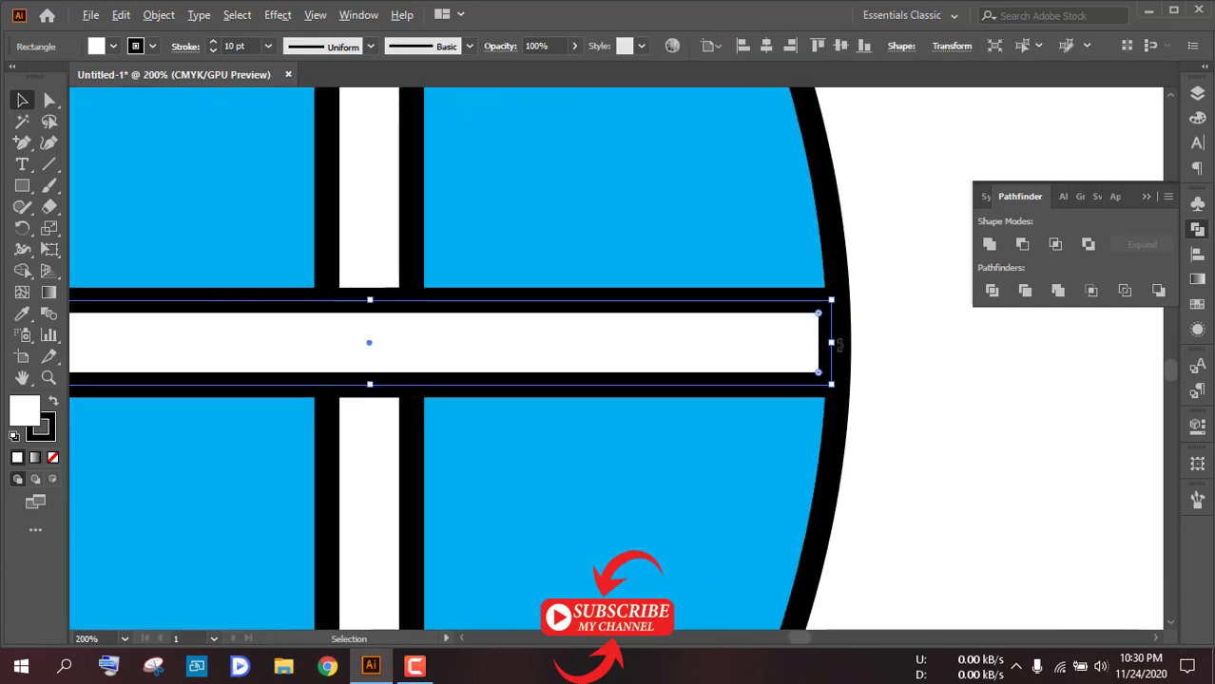
pyautogui.moveTo(832, 342)
pyautogui.mouseDown()
pyautogui.moveTo(876, 347)
pyautogui.moveTo(851, 349)
pyautogui.mouseUp()
pyautogui.scroll(4, 836, 348)
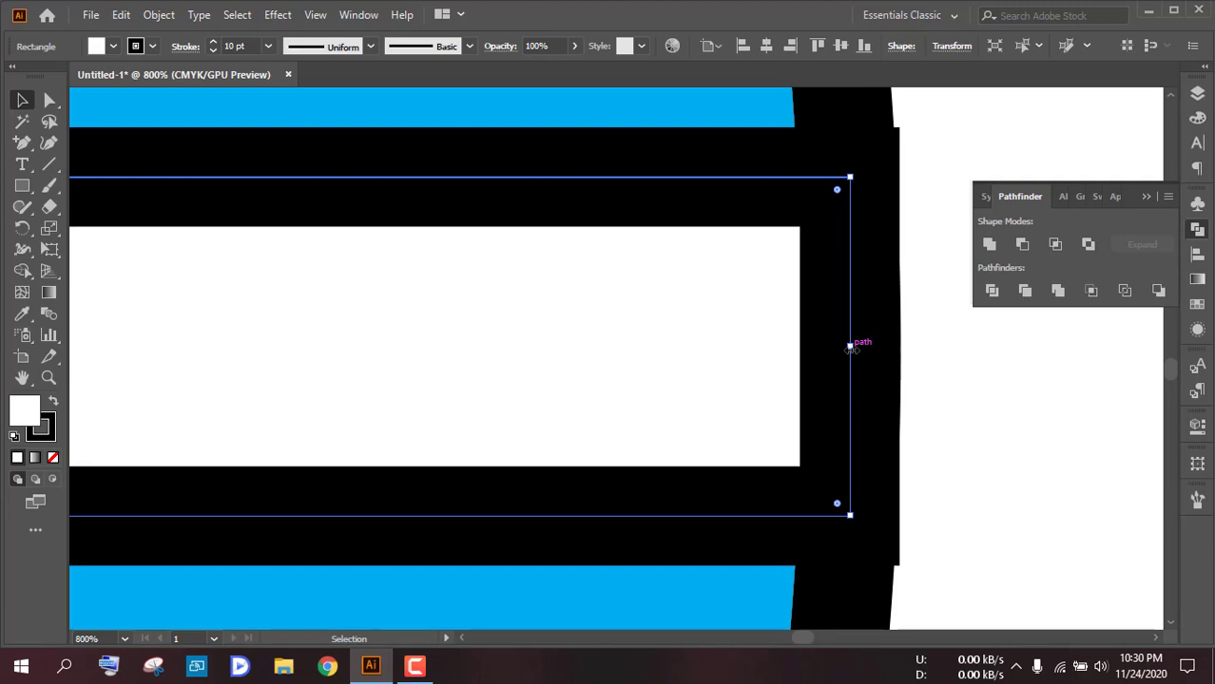
pyautogui.scroll(-4, 849, 349)
pyautogui.scroll(-3, 846, 350)
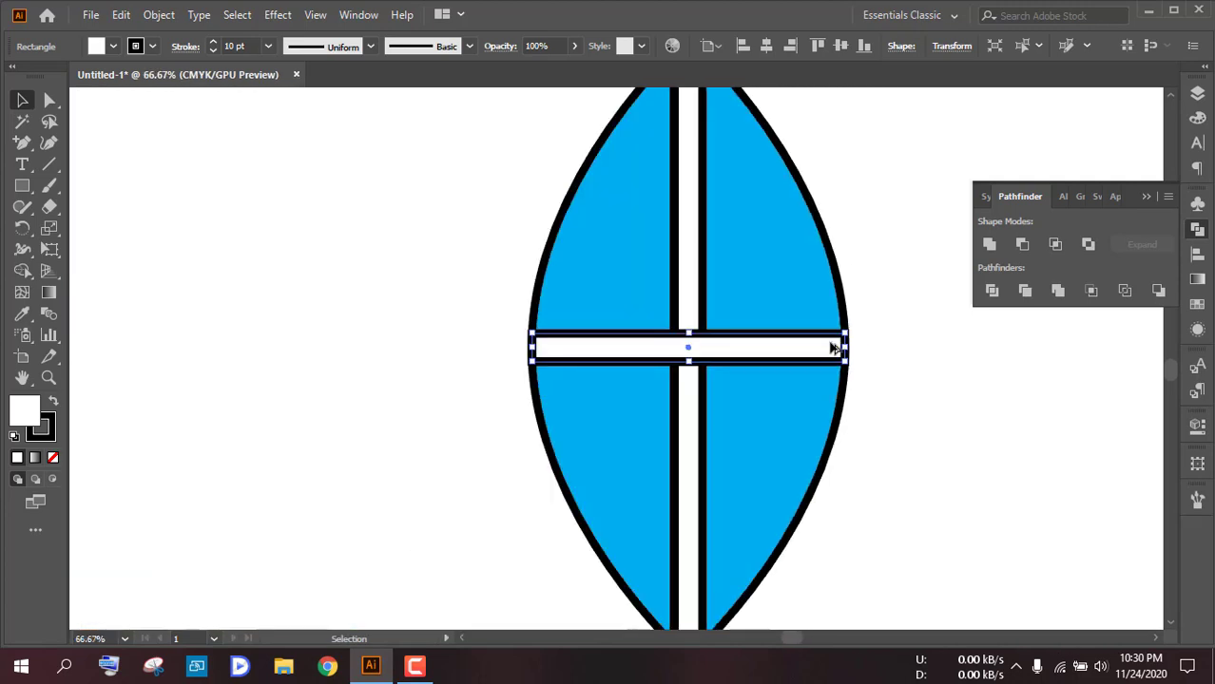
pyautogui.click(872, 221)
# - Unite the vertical and horizontal bars into a single cross shape
pyautogui.scroll(3, 776, 299)
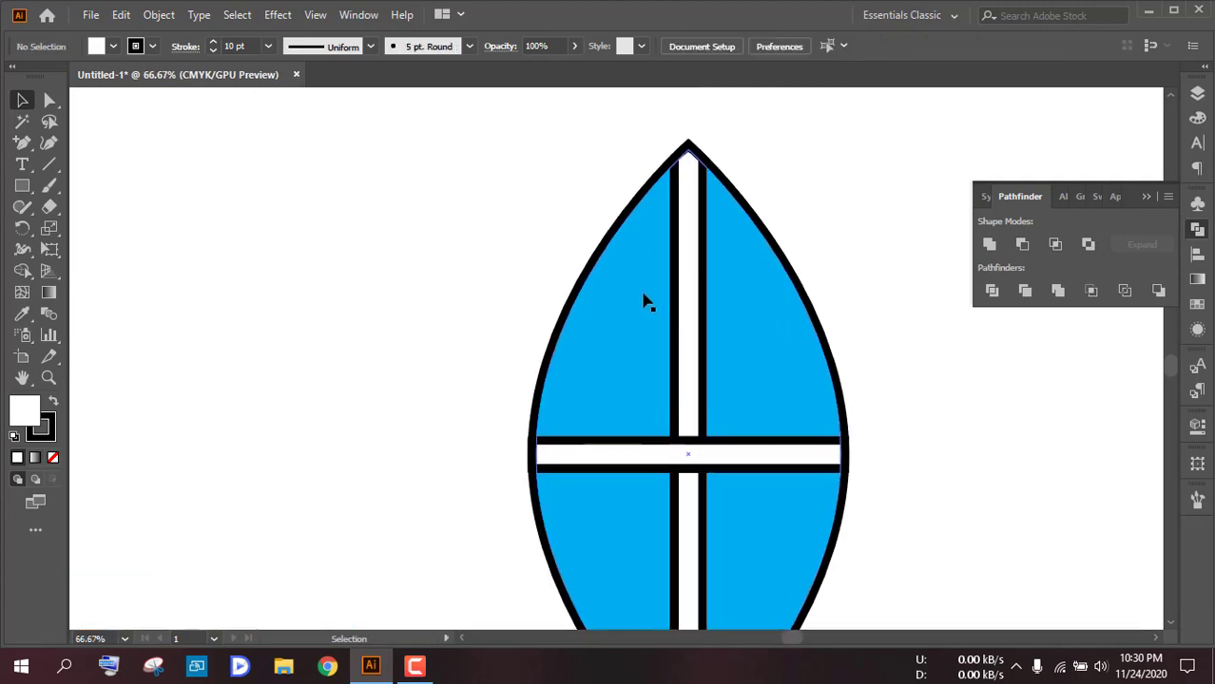
pyautogui.scroll(-2, 643, 306)
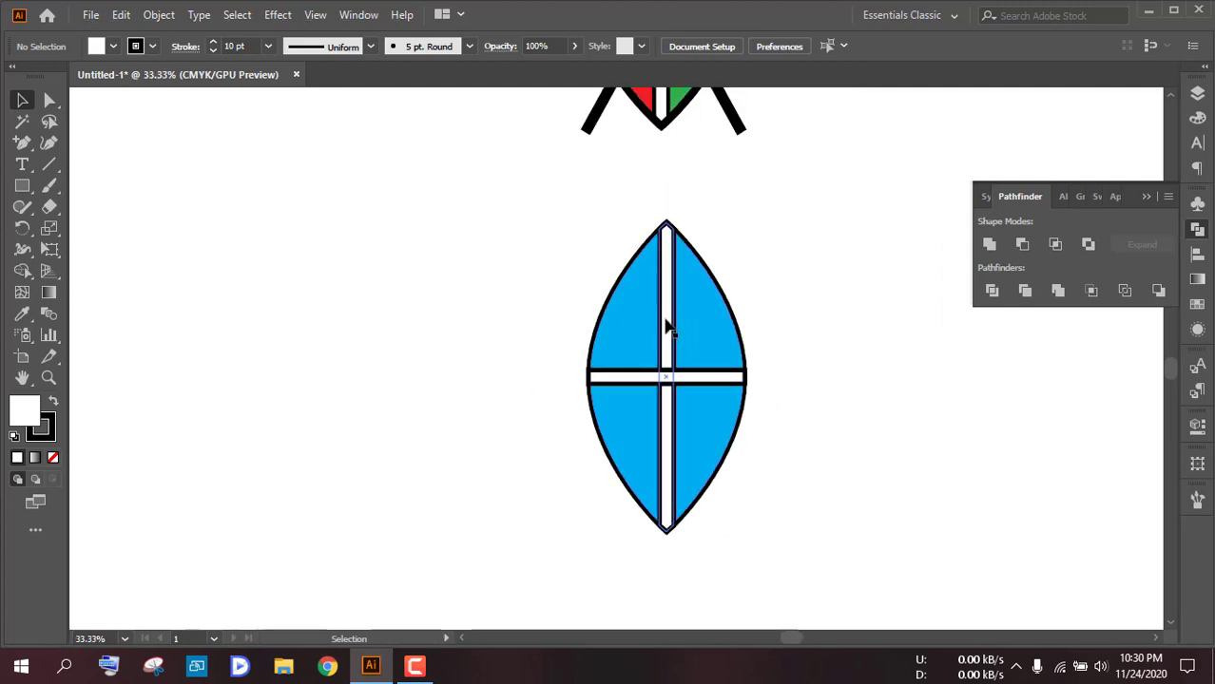
pyautogui.scroll(5, 664, 326)
pyautogui.scroll(-2, 636, 331)
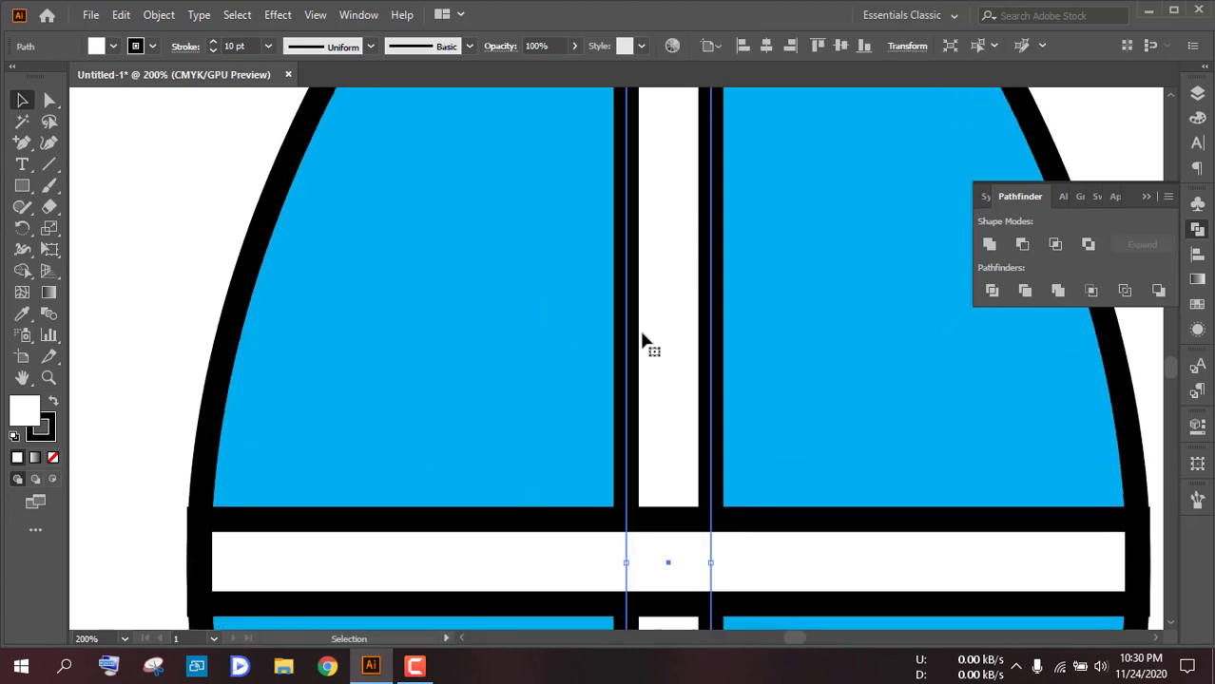
pyautogui.click(754, 575)
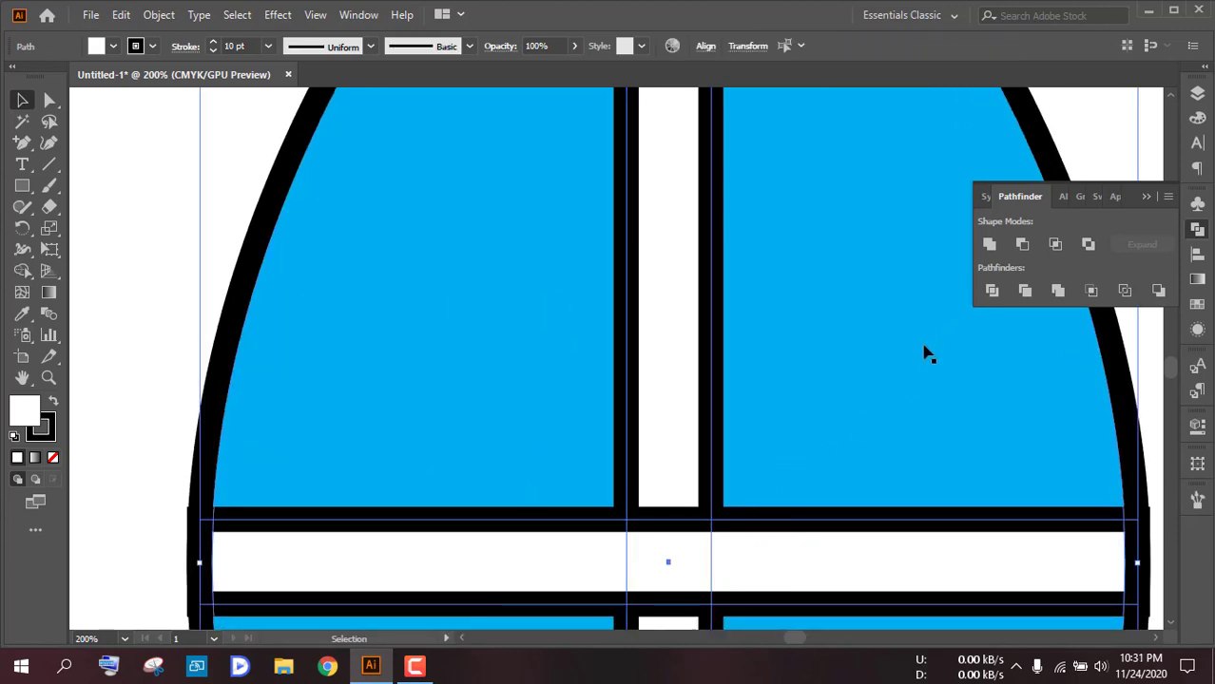
pyautogui.click(984, 246)
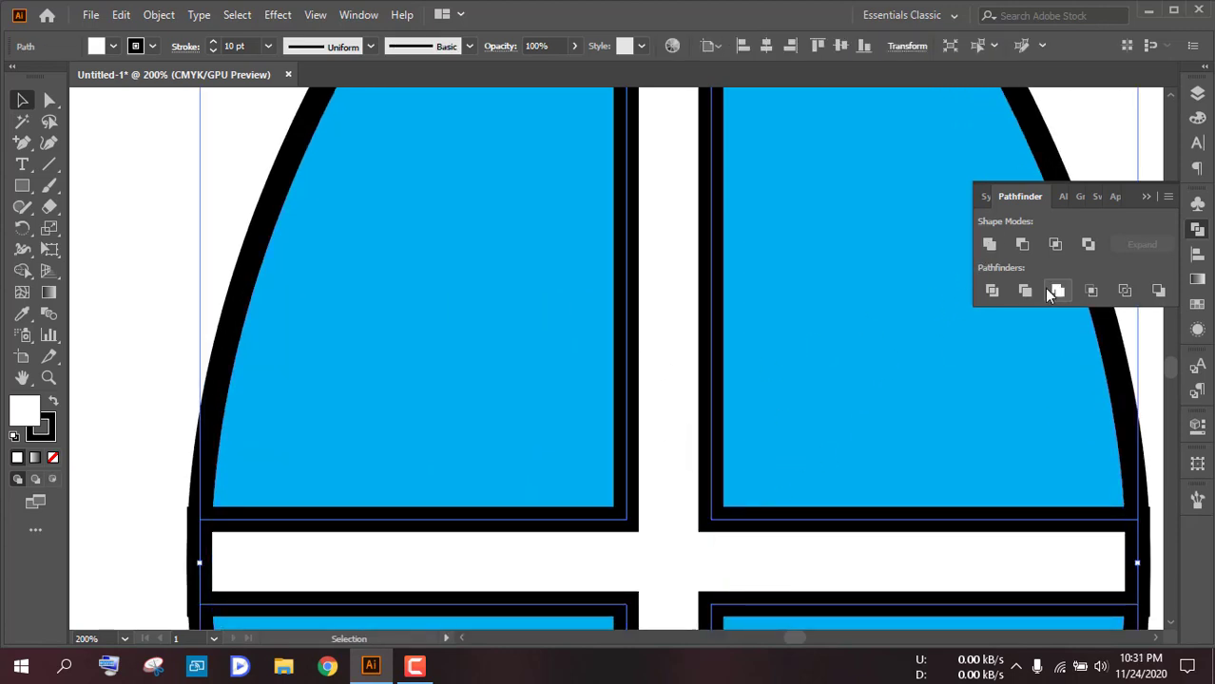
pyautogui.click(1146, 199)
# - Expand the united cross's fill and stroke into separate shapes
pyautogui.scroll(-3, 891, 359)
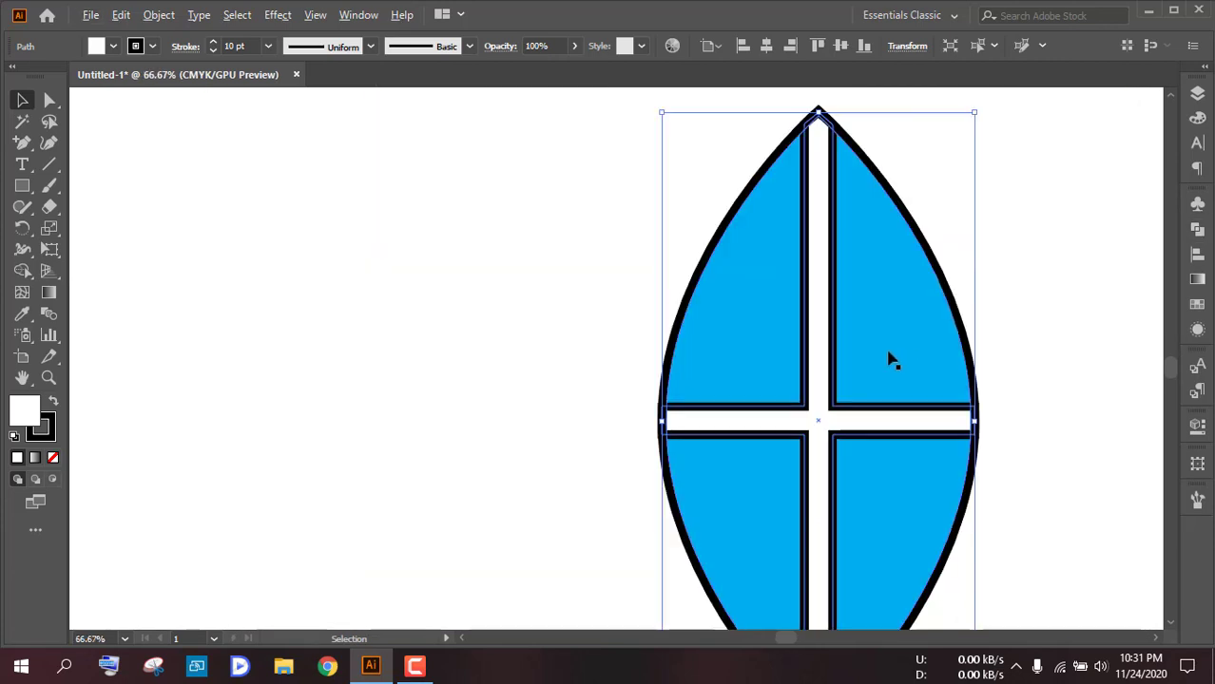
pyautogui.click(162, 15)
pyautogui.click(238, 219)
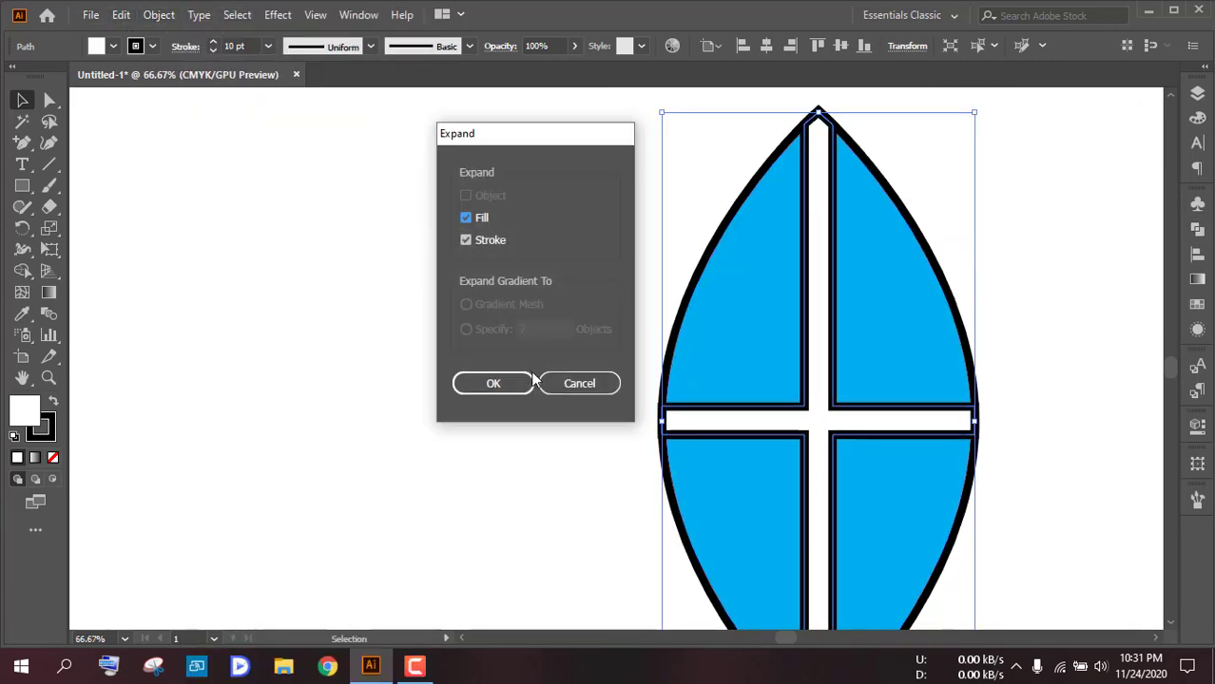
pyautogui.click(514, 382)
pyautogui.click(825, 238)
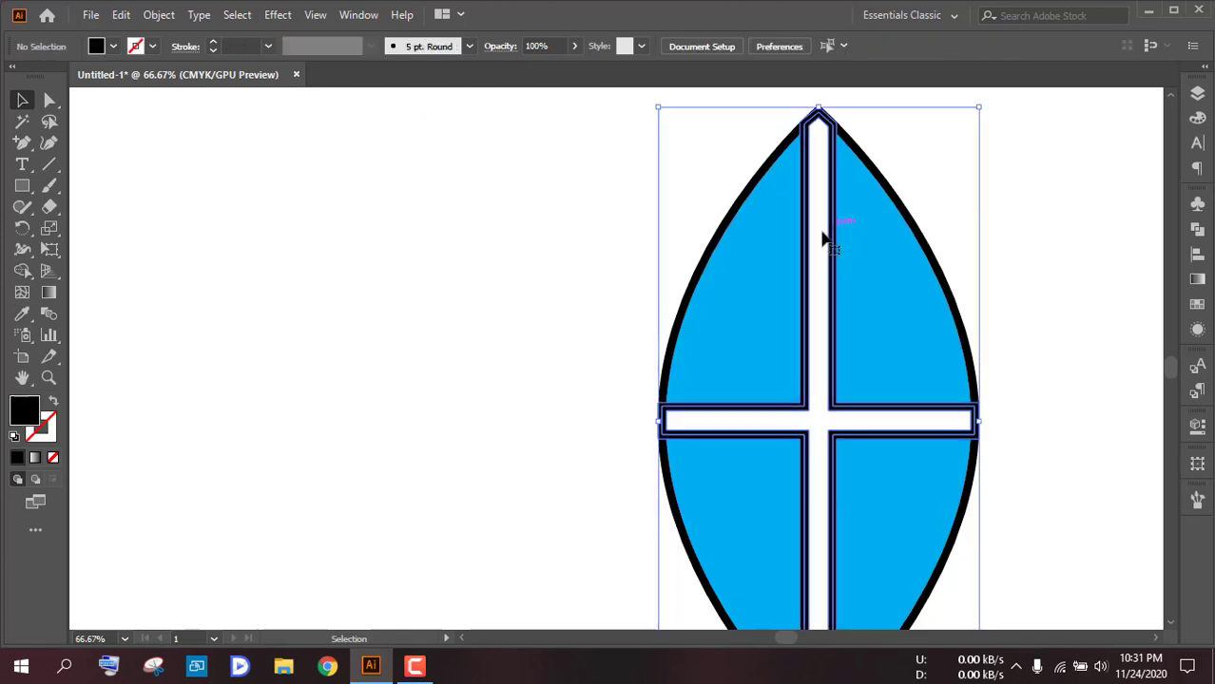
pyautogui.click(159, 14)
pyautogui.click(287, 217)
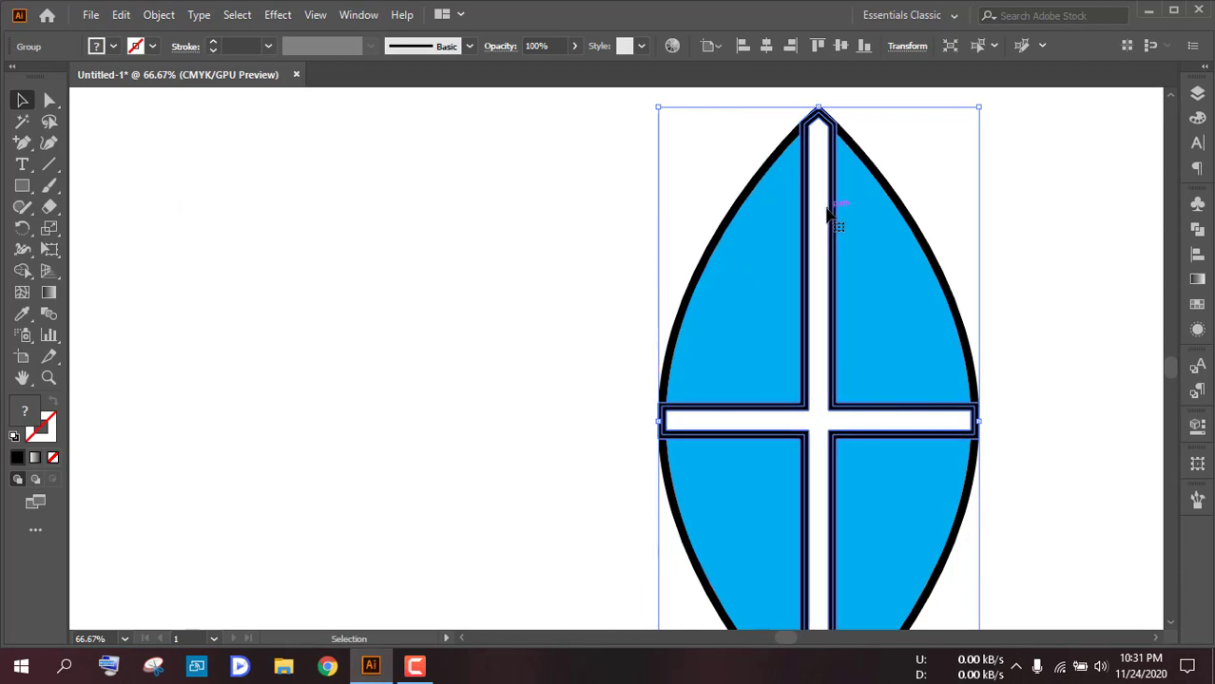
pyautogui.click(1093, 247)
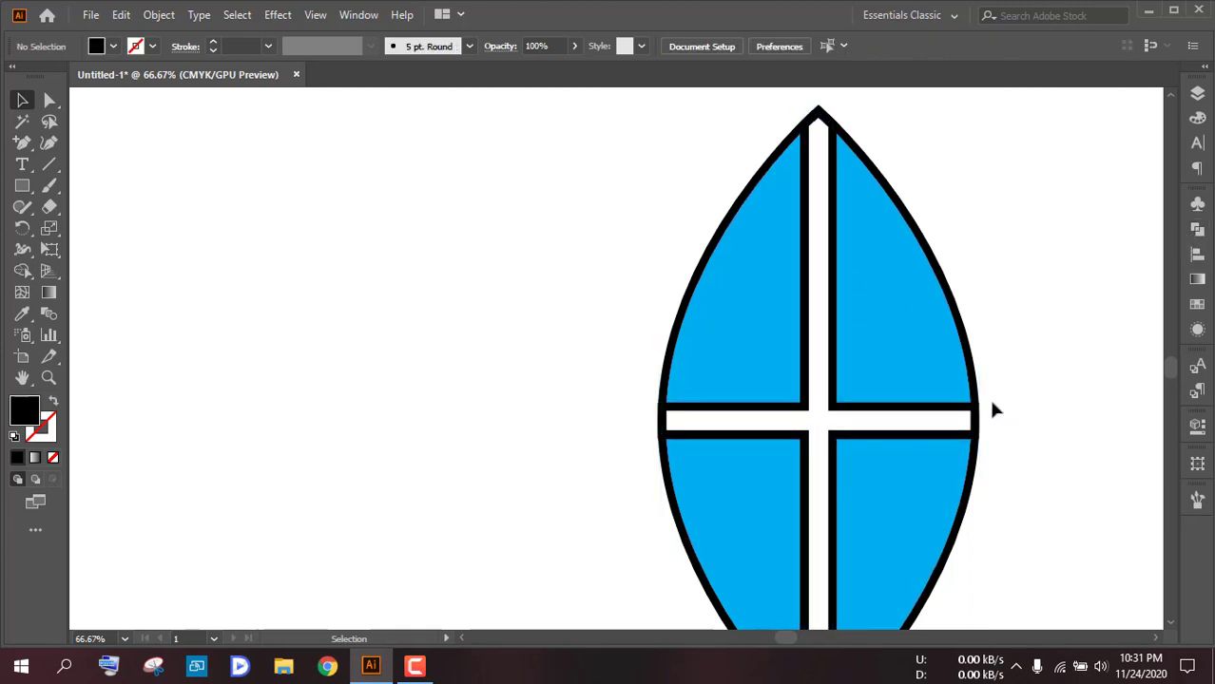
# - Move the expanded cross off the shield to its right, and move the blue fill shape out to the left of the black outline
pyautogui.click(819, 384)
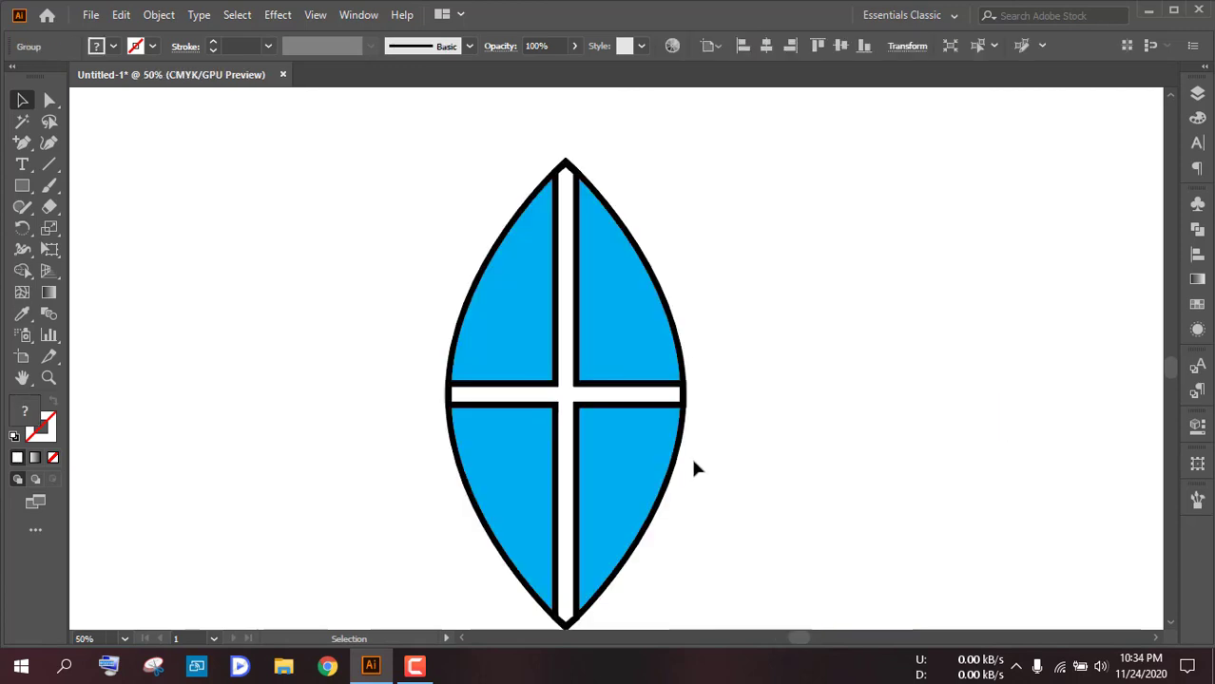
pyautogui.click(580, 150)
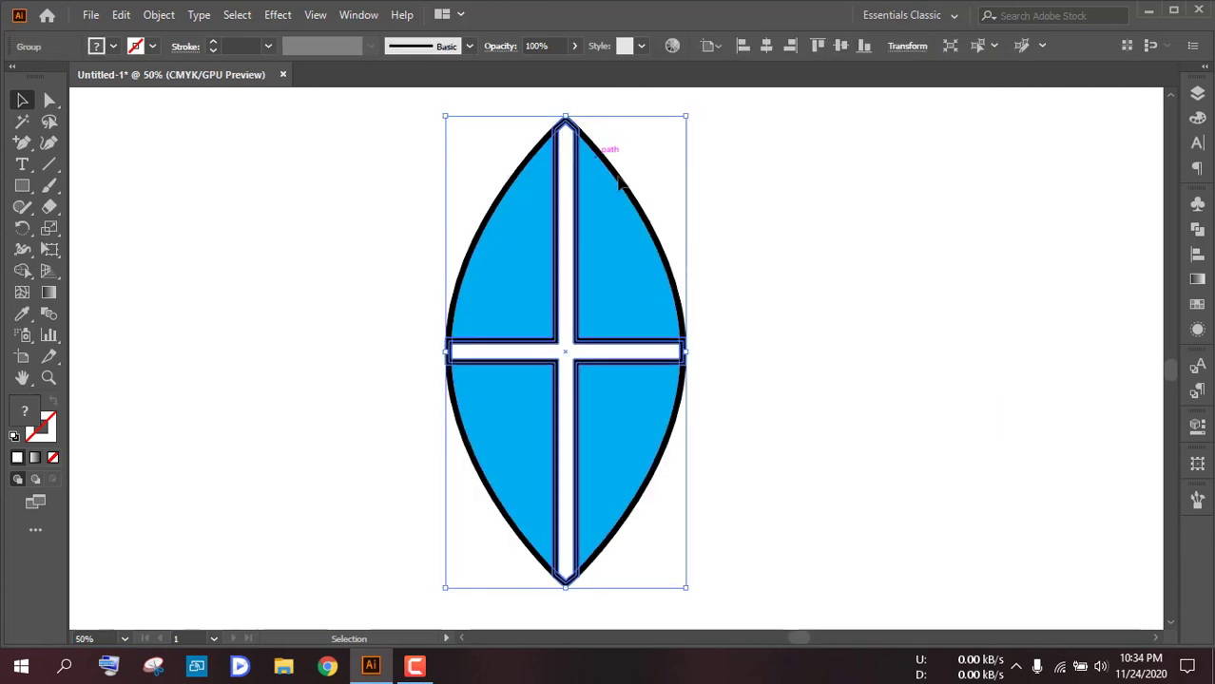
pyautogui.click(799, 282)
pyautogui.moveTo(566, 339); pyautogui.dragTo(919, 344)
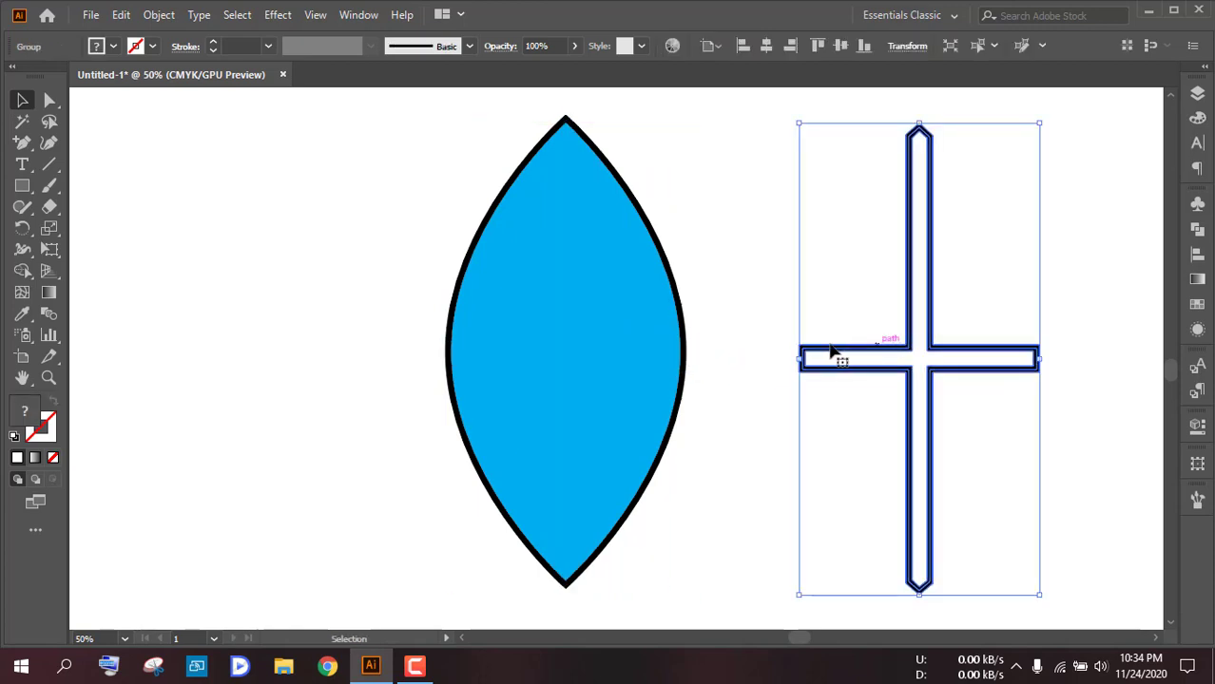
pyautogui.click(753, 291)
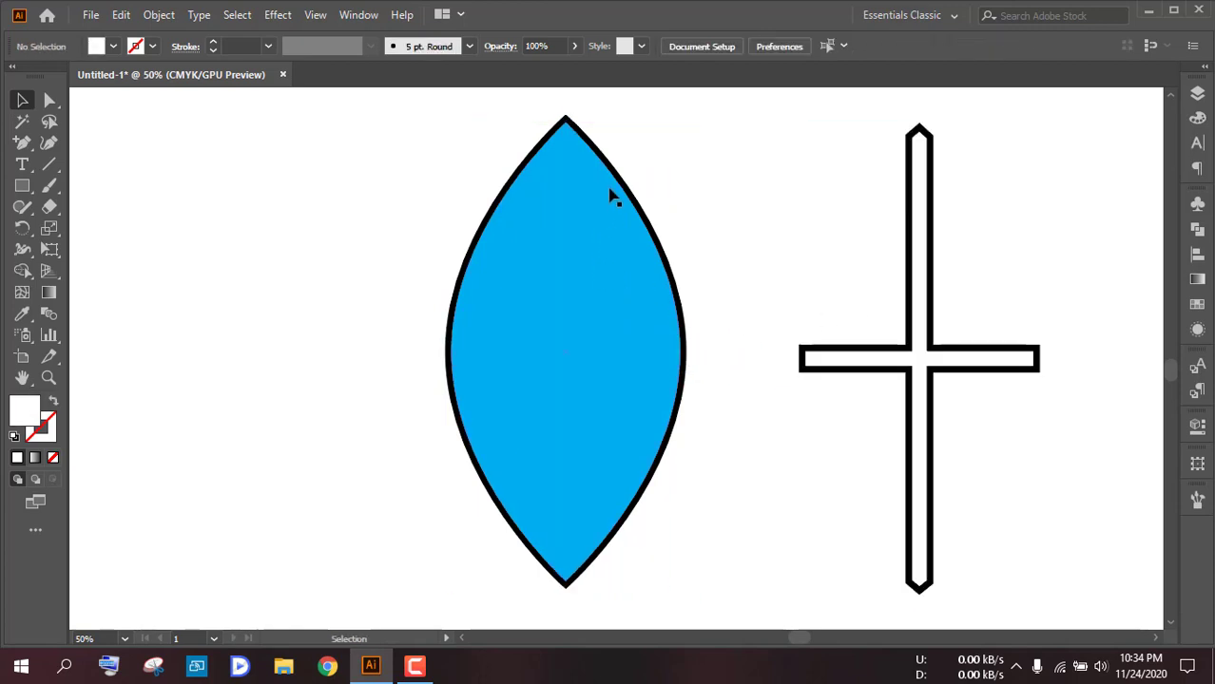
pyautogui.moveTo(548, 257); pyautogui.dragTo(271, 258)
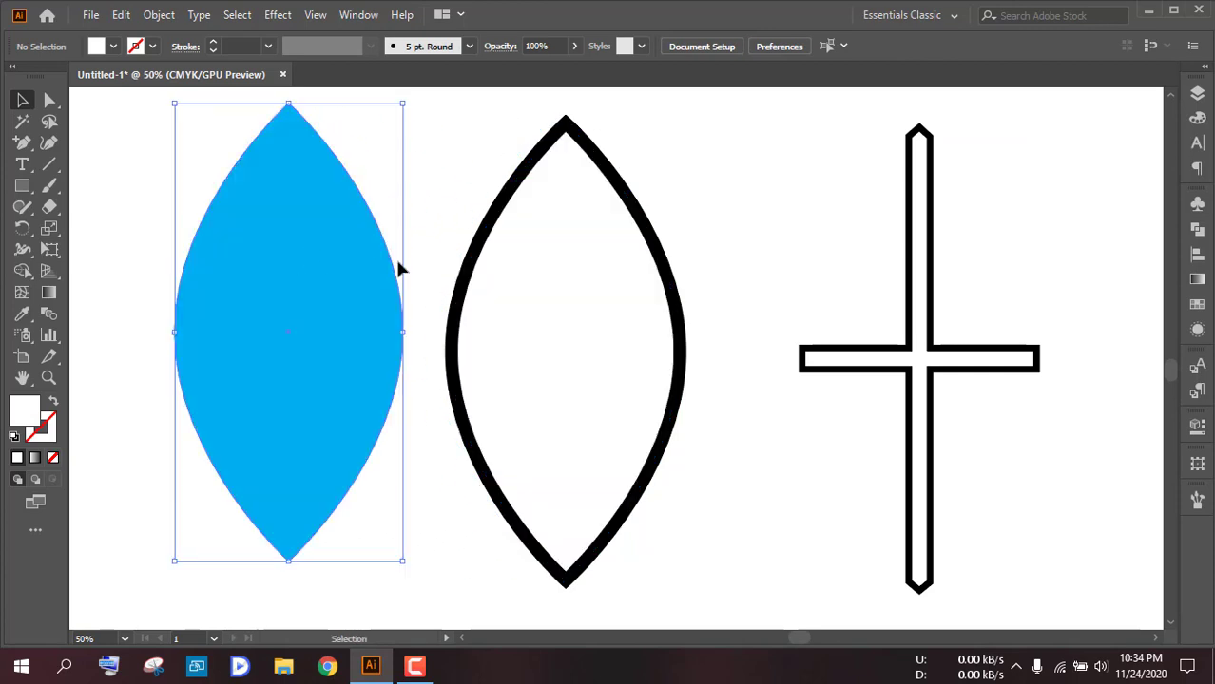
# - Expand the fill and stroke of the shield's 20 pt black outline into a plain filled shape
pyautogui.click(488, 233)
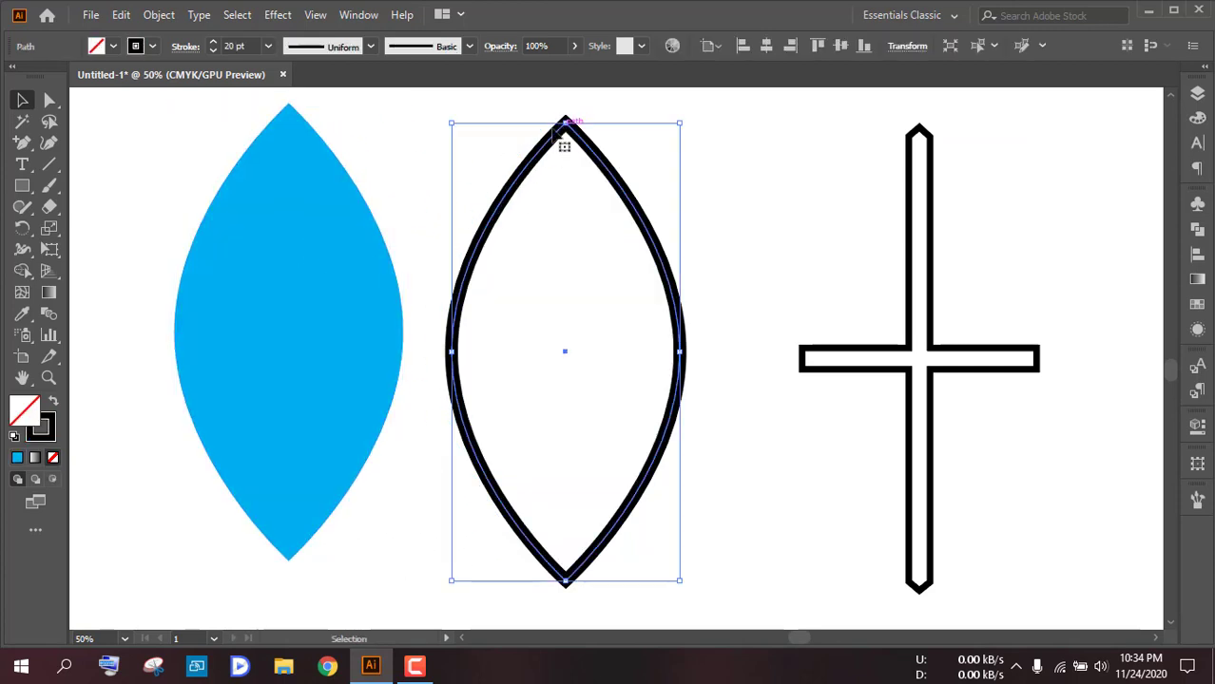
pyautogui.scroll(5, 538, 186)
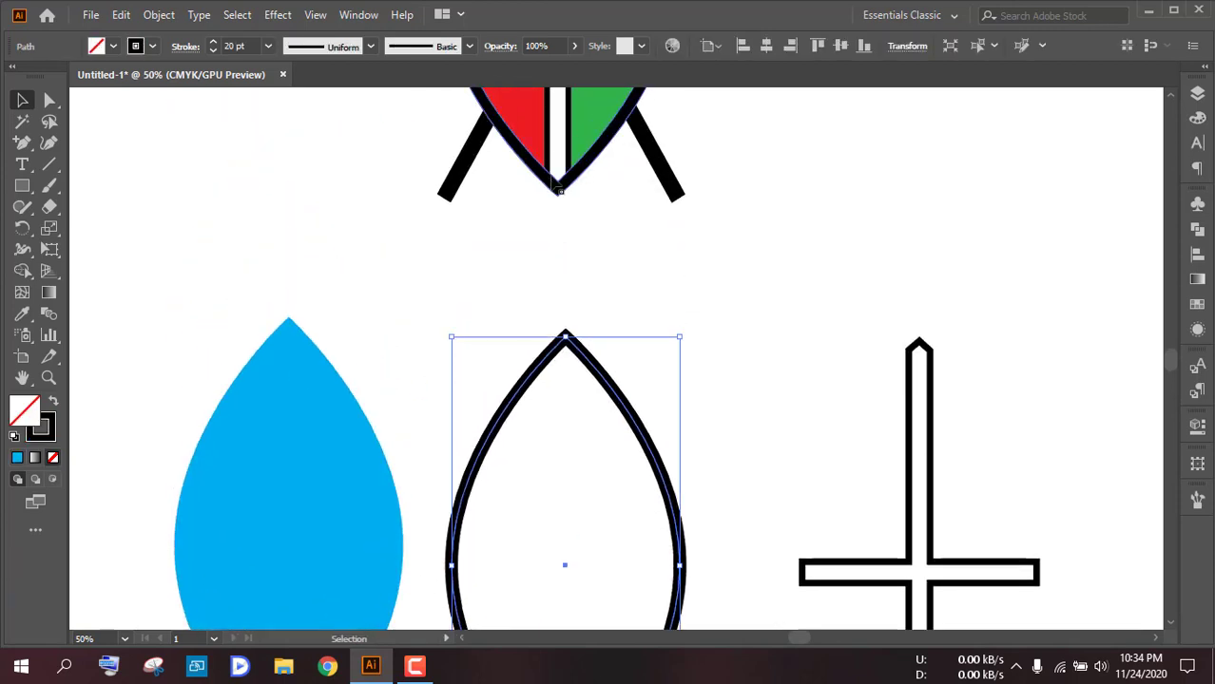
pyautogui.scroll(2, 571, 169)
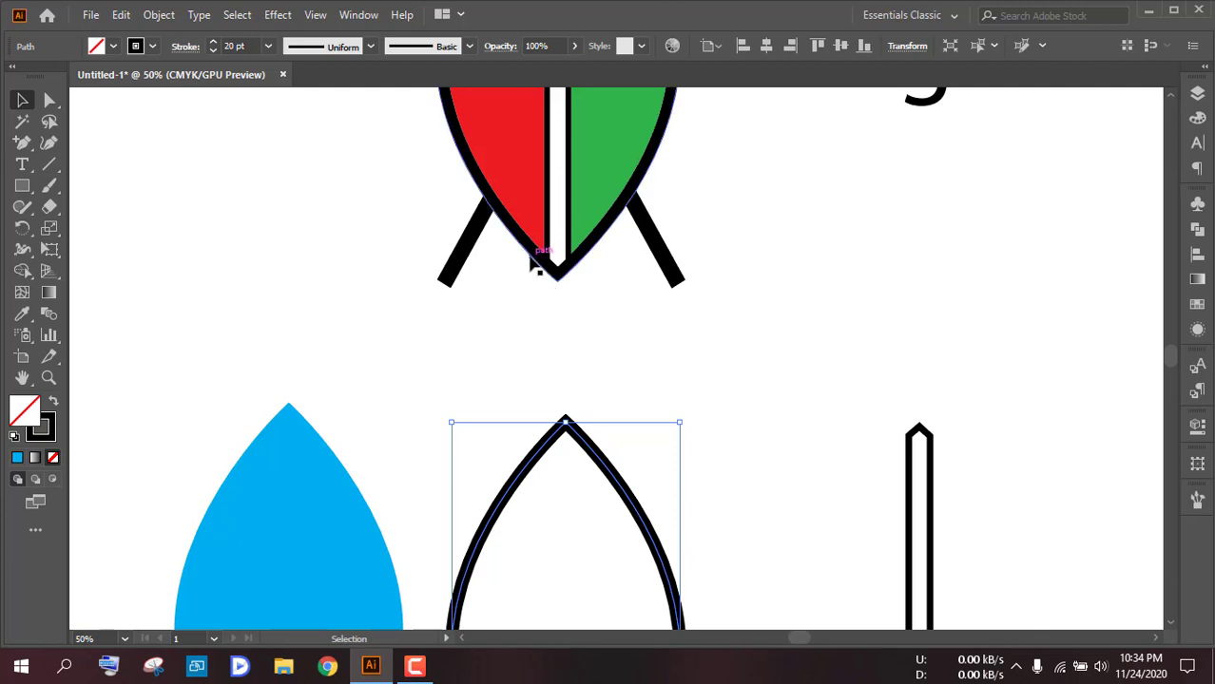
pyautogui.click(760, 389)
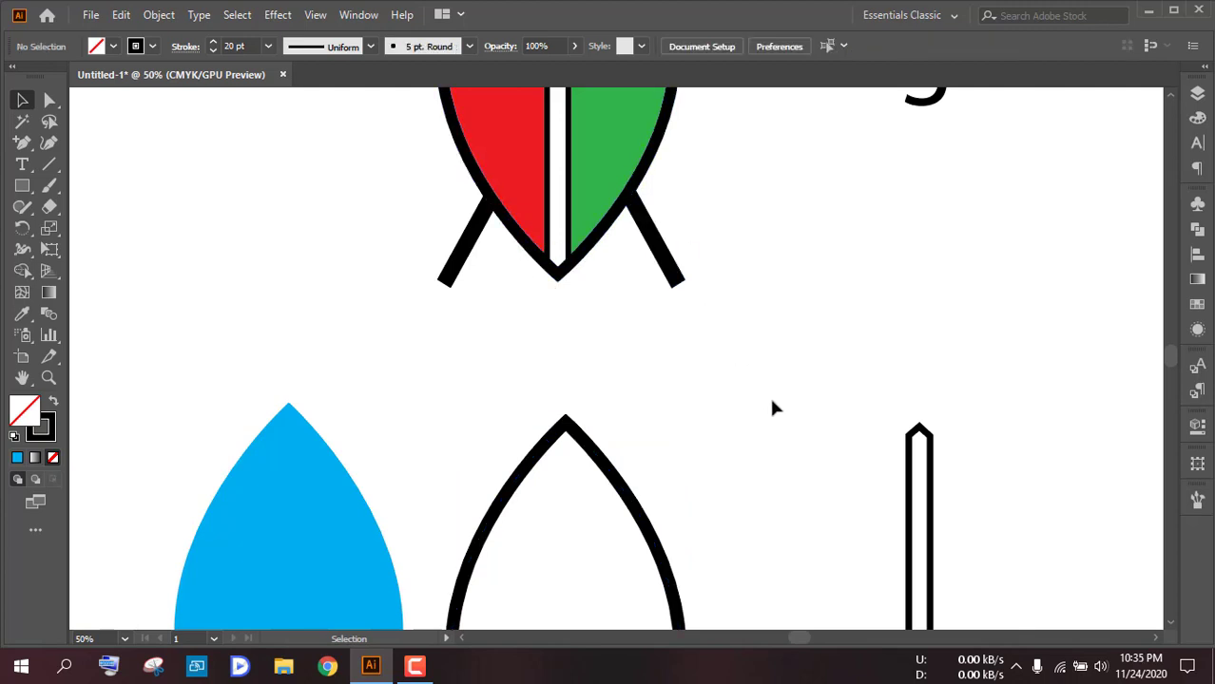
pyautogui.scroll(-3, 783, 415)
pyautogui.scroll(-1, 783, 415)
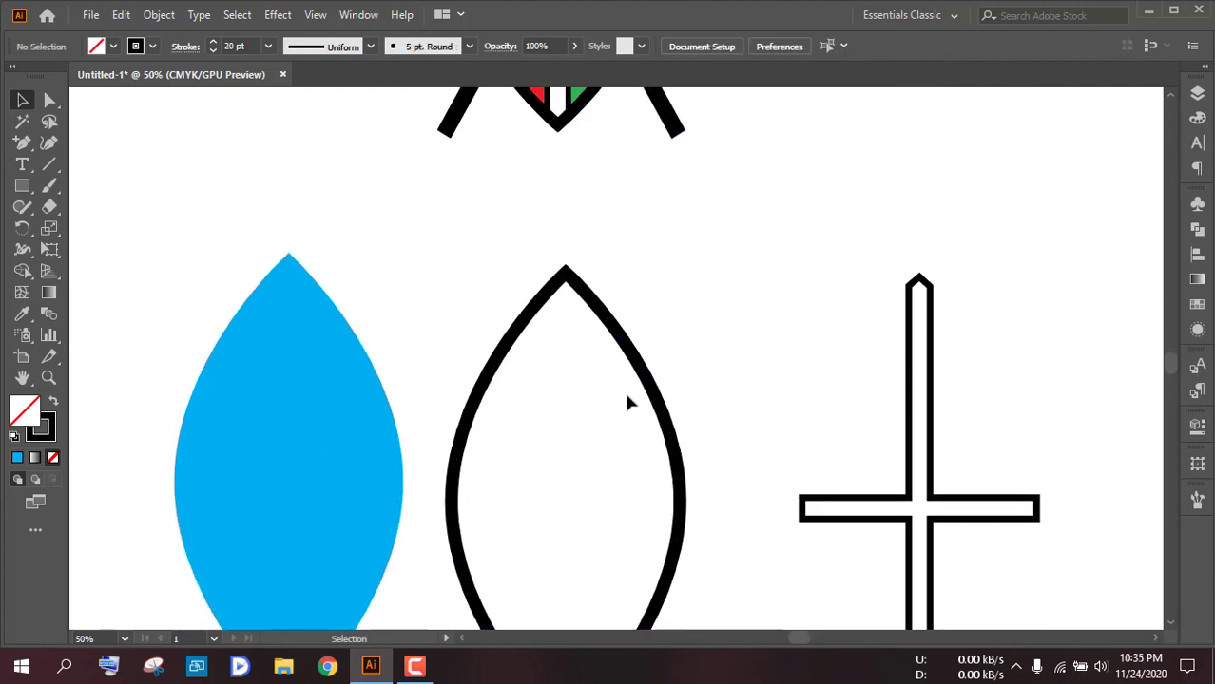
pyautogui.click(664, 385)
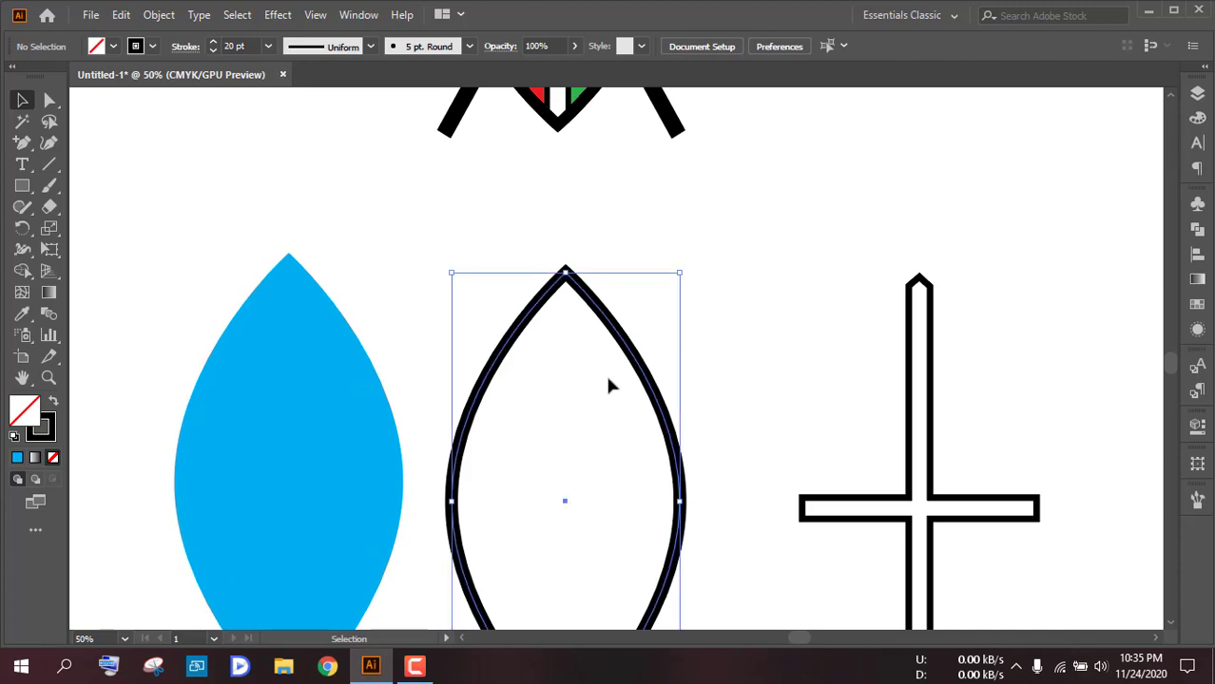
pyautogui.click(144, 17)
pyautogui.click(285, 220)
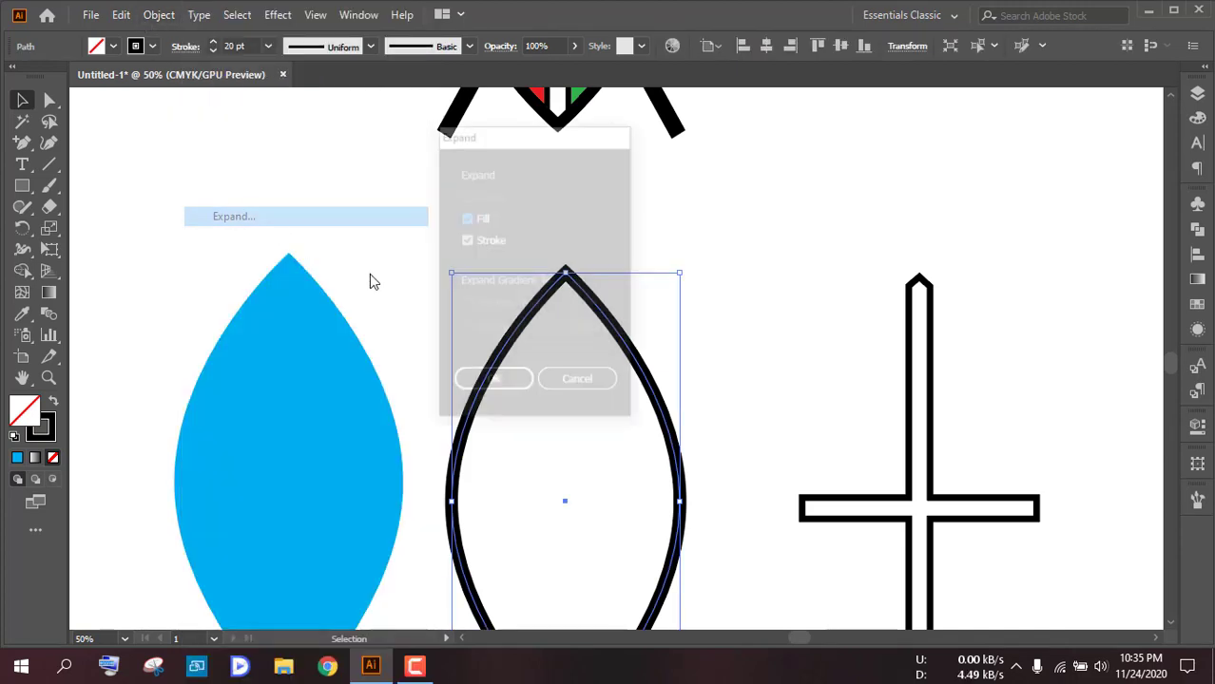
pyautogui.click(469, 383)
pyautogui.click(691, 393)
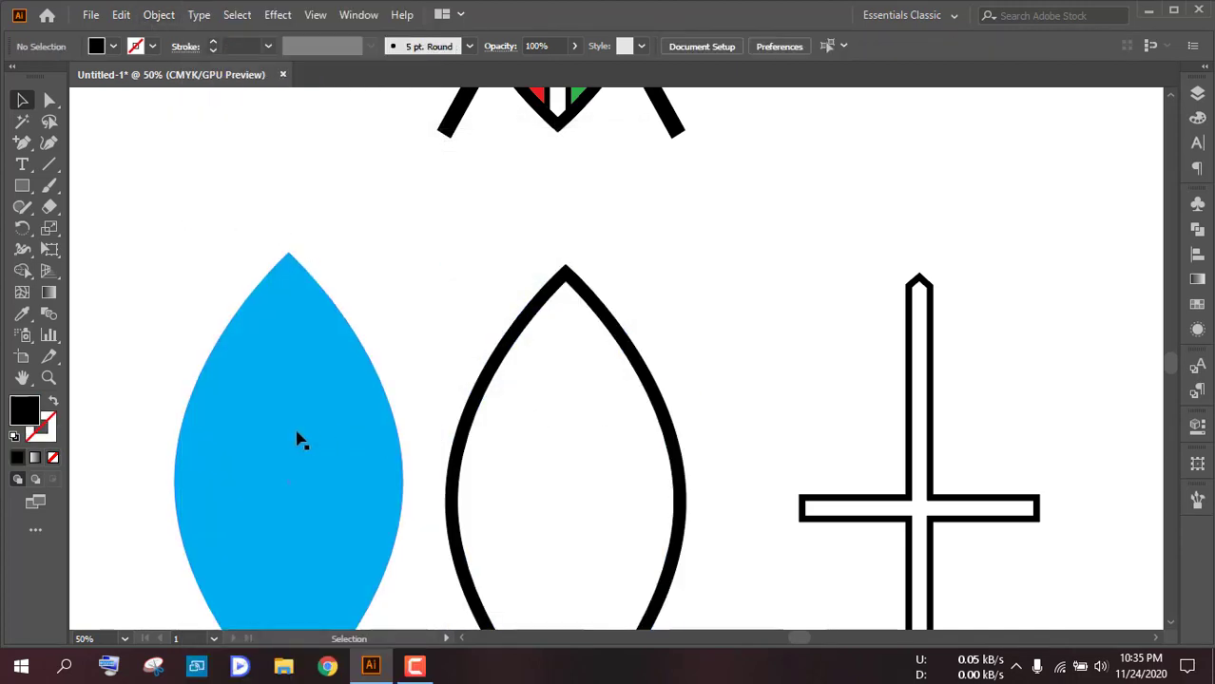
# - Place the blue fill shape back inside the black outline and the cross back over the centre of the shield
pyautogui.moveTo(298, 439); pyautogui.dragTo(574, 460)
pyautogui.scroll(-2, 574, 460)
pyautogui.click(738, 492)
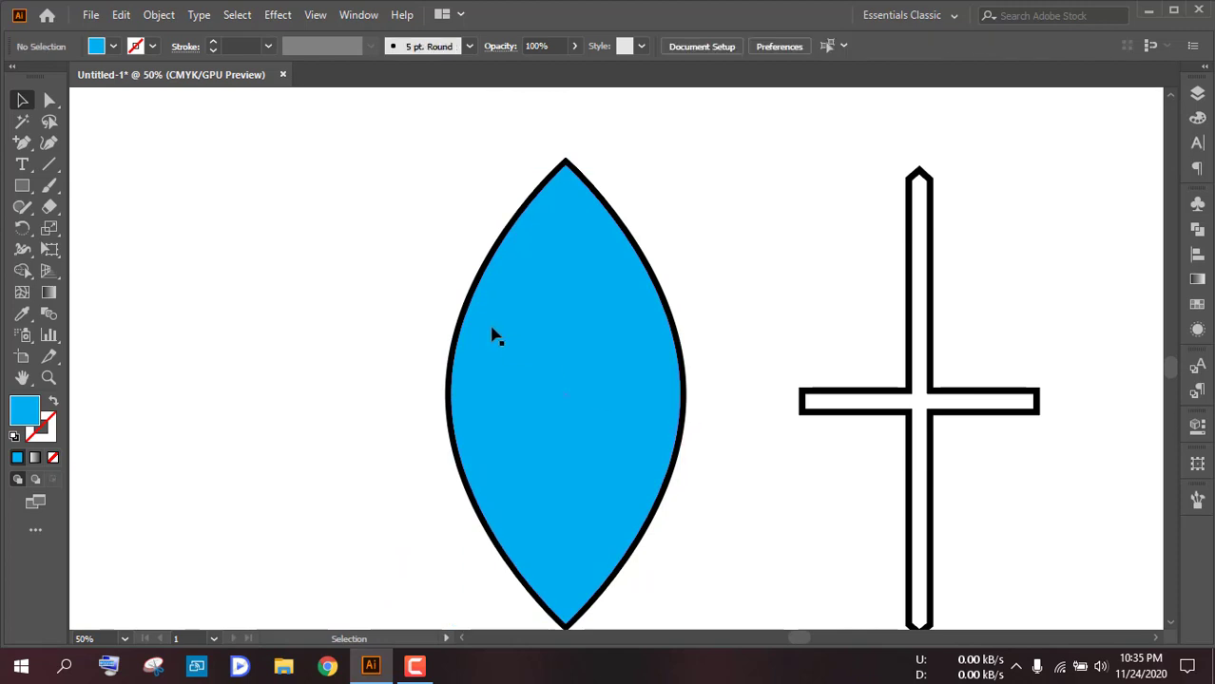
pyautogui.moveTo(903, 393); pyautogui.dragTo(558, 391)
pyautogui.click(741, 411)
pyautogui.scroll(-1, 734, 405)
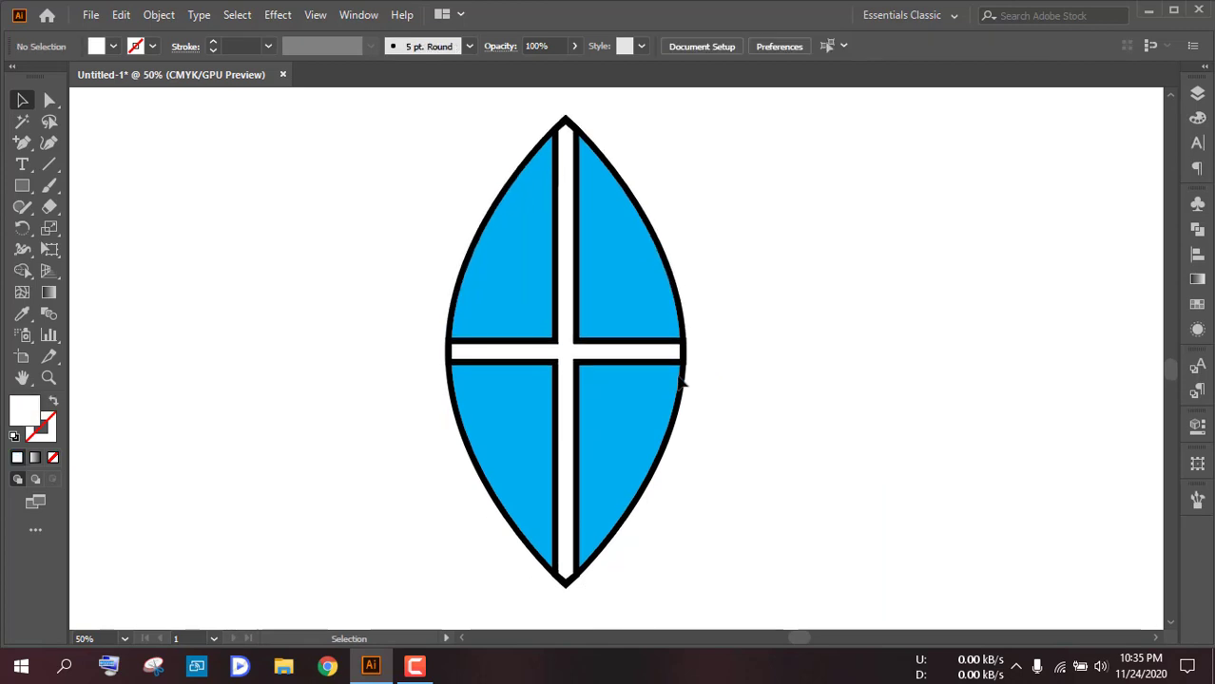
pyautogui.scroll(2, 571, 340)
pyautogui.scroll(-2, 583, 340)
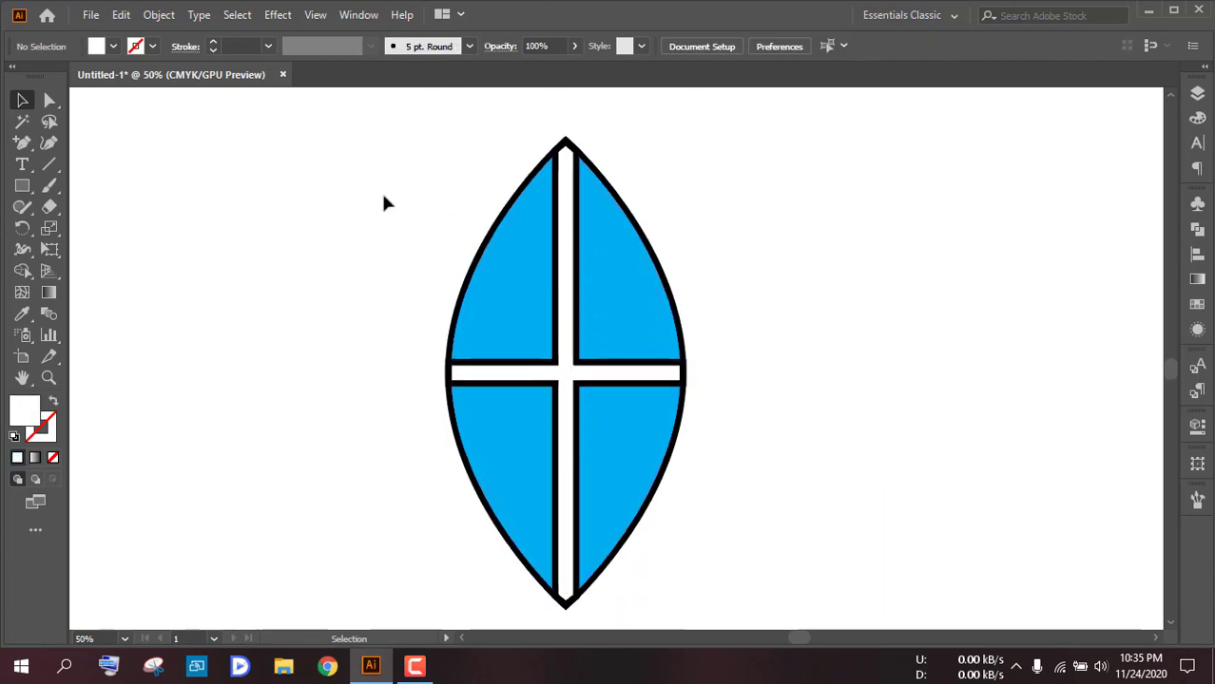
# - Select the whole shield and cross, and separate the upper-left section with the Shape Builder as a white-filled shape
pyautogui.moveTo(384, 202); pyautogui.dragTo(792, 496)
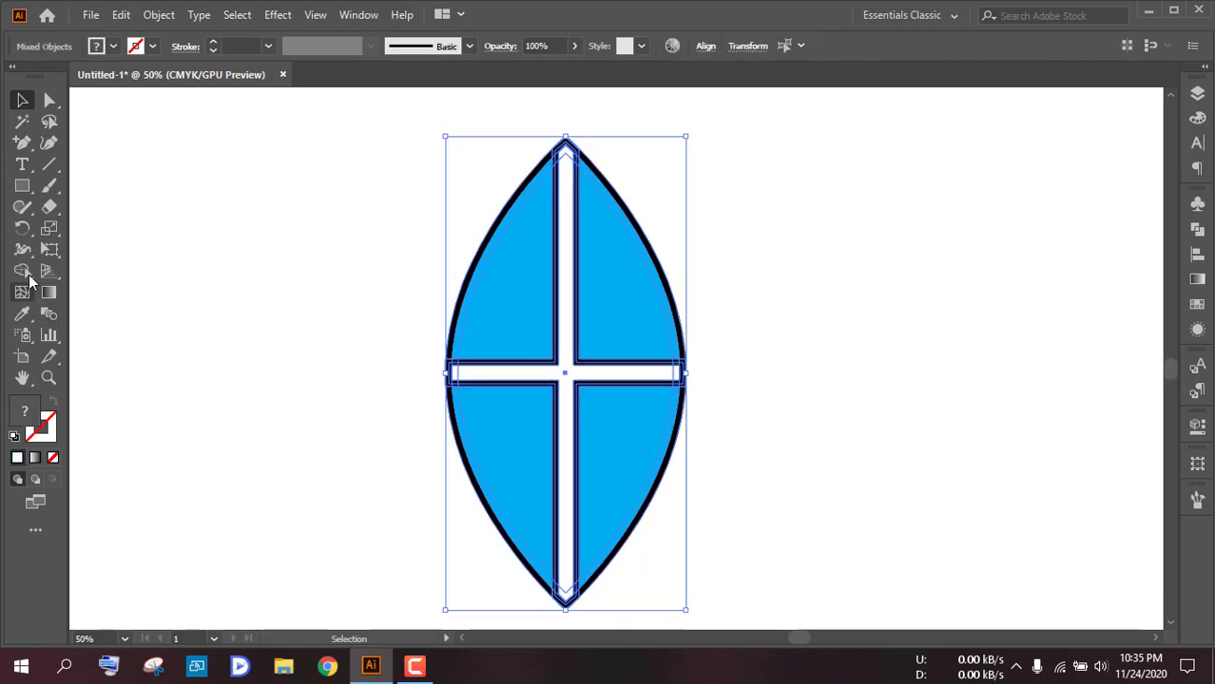
pyautogui.moveTo(30, 277); pyautogui.dragTo(119, 272)
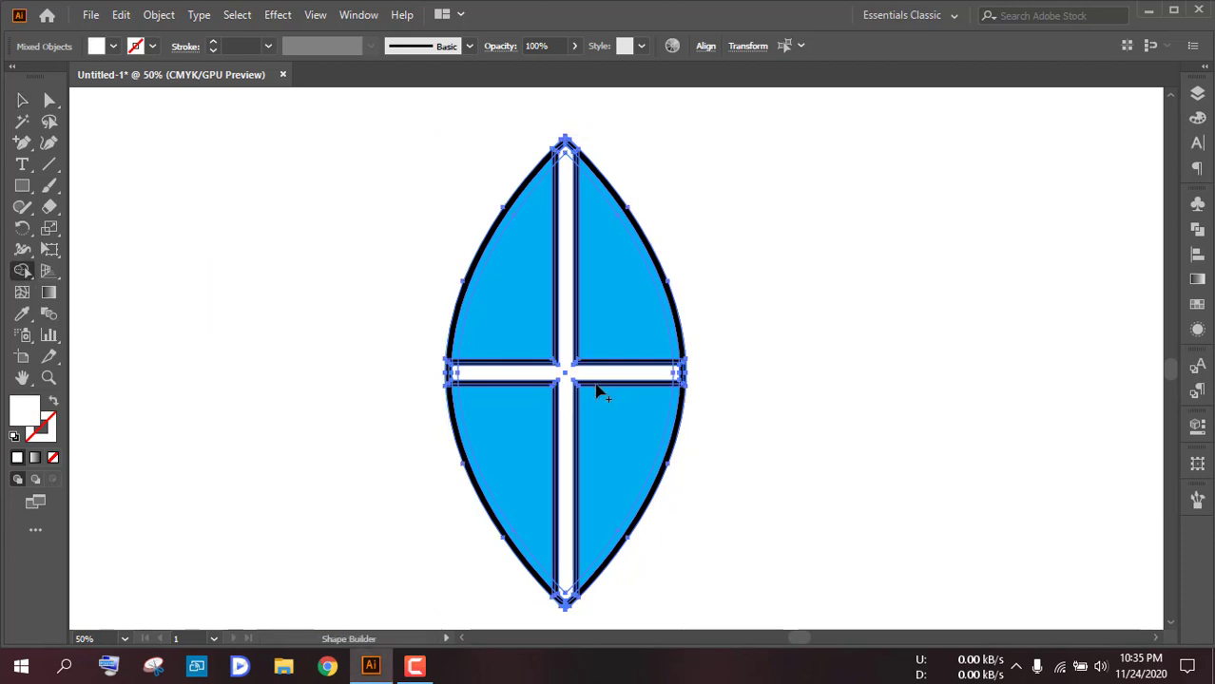
pyautogui.click(528, 318)
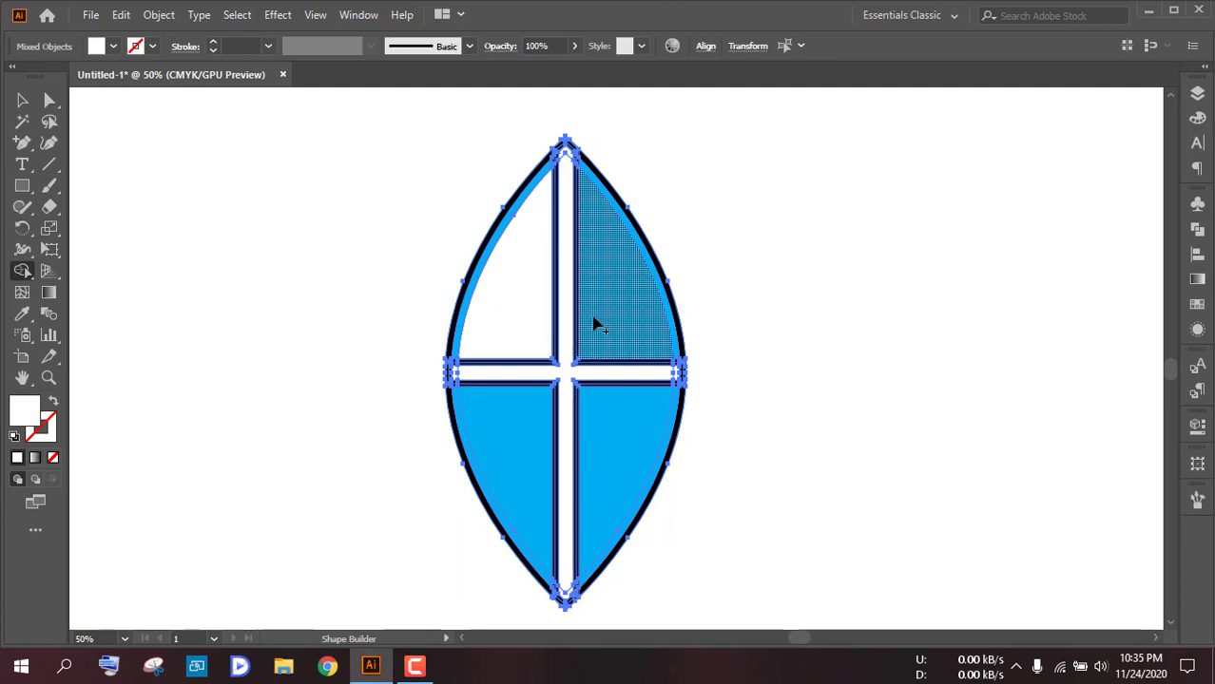
pyautogui.click(521, 306)
# - Pick a light blue fill colour and apply it to the shield's upper-left section with the Shape Builder
pyautogui.click(1198, 95)
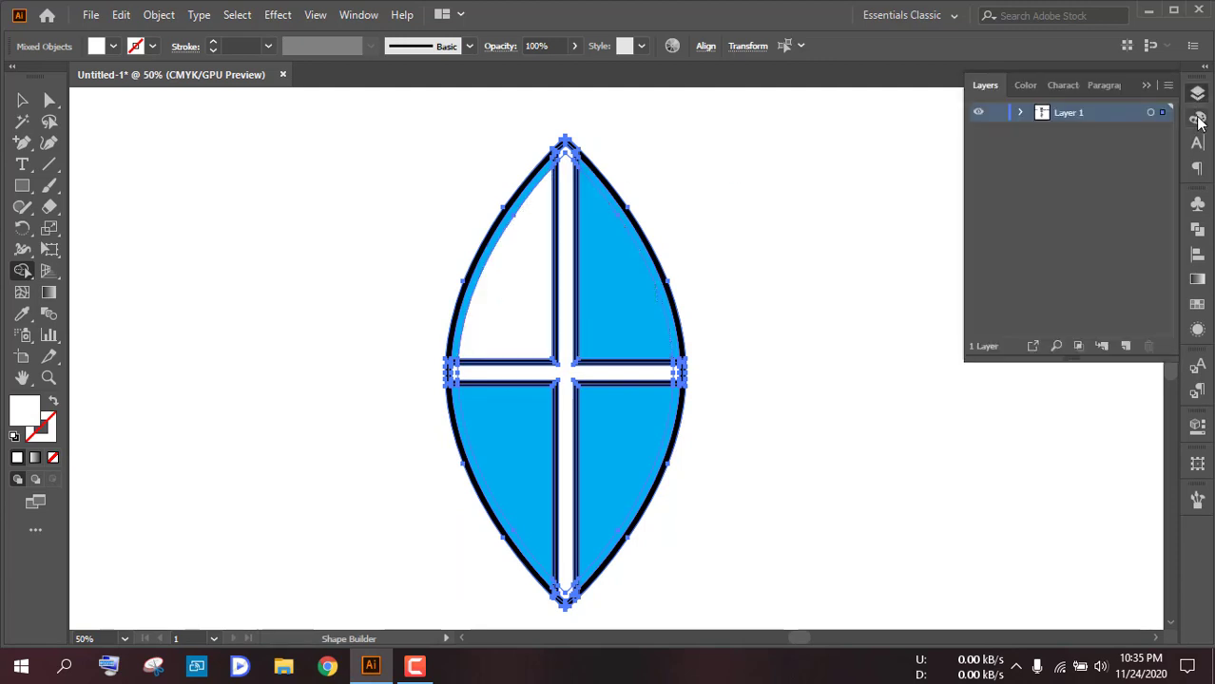
pyautogui.click(1196, 118)
pyautogui.click(1080, 226)
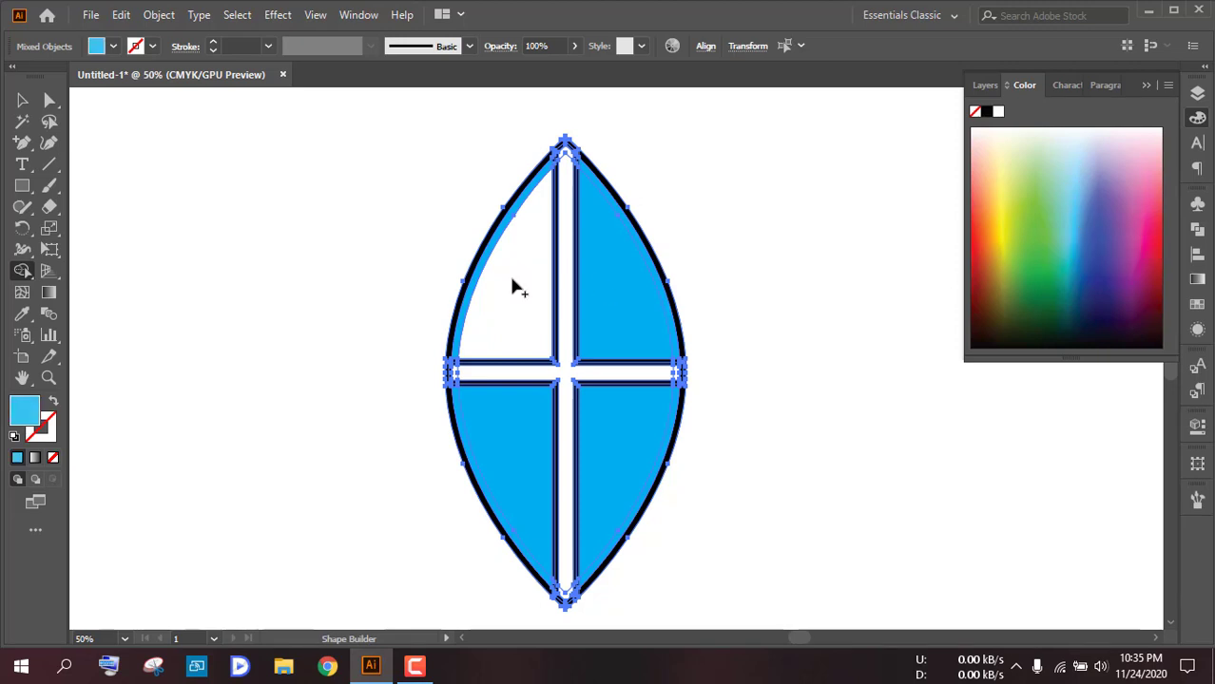
pyautogui.click(516, 295)
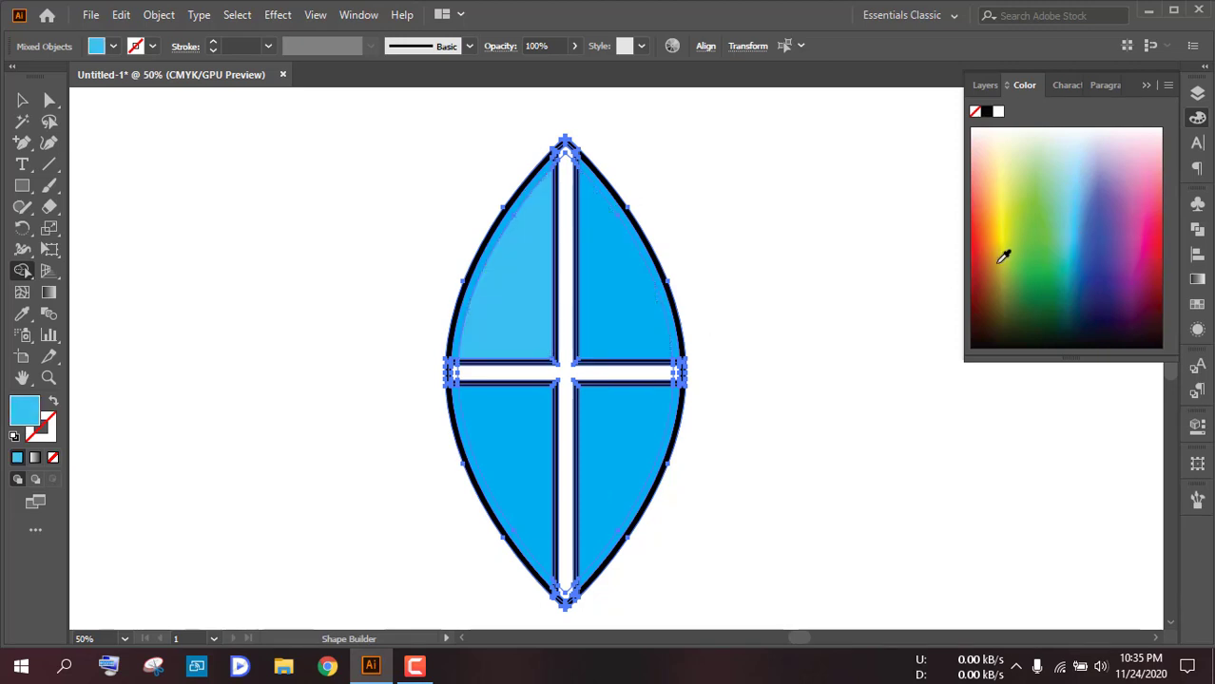
# - Choose a green fill and apply it to all four inner sections of the shield with the Shape Builder
pyautogui.click(1032, 224)
pyautogui.click(523, 322)
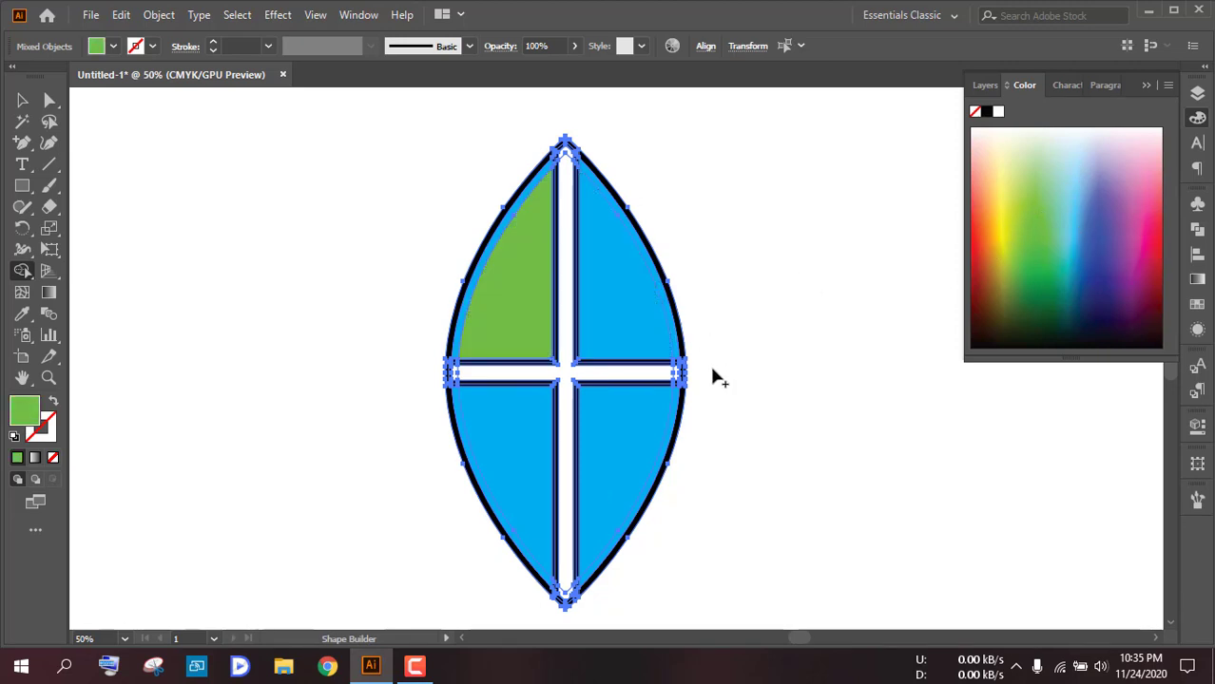
pyautogui.click(625, 332)
pyautogui.click(629, 447)
pyautogui.click(514, 456)
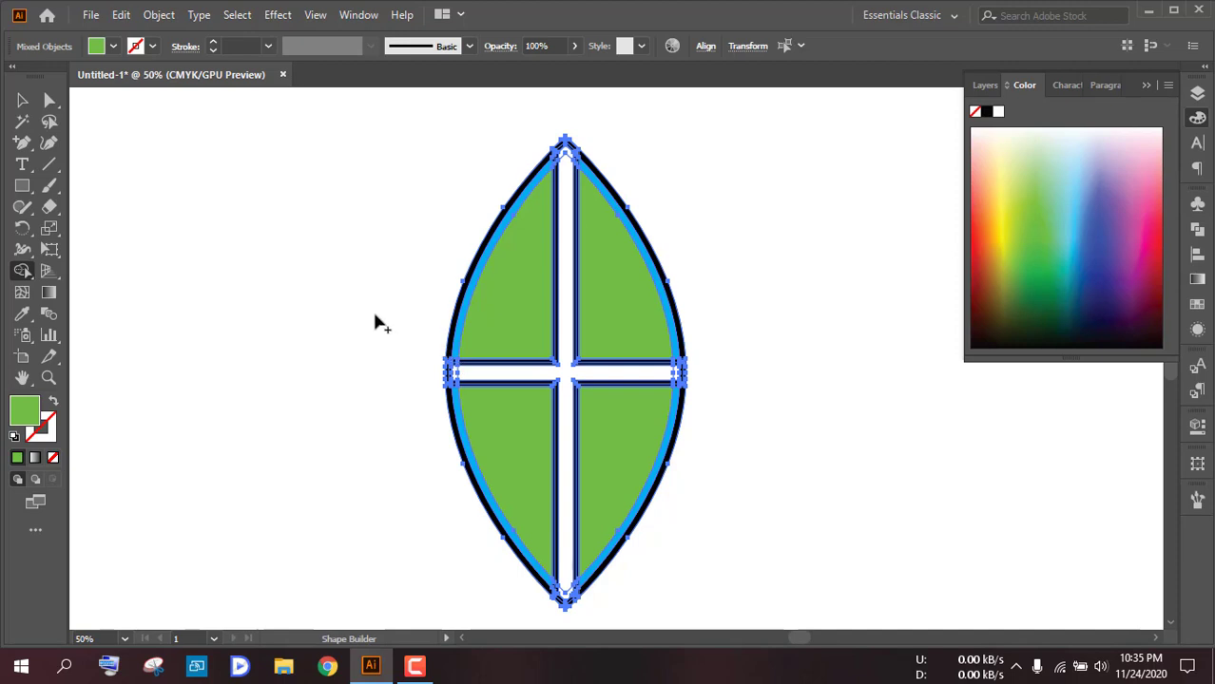
# - Merge the black outline and the adjacent blue band along the shield's upper-right edge with the Shape Builder
pyautogui.scroll(4, 693, 340)
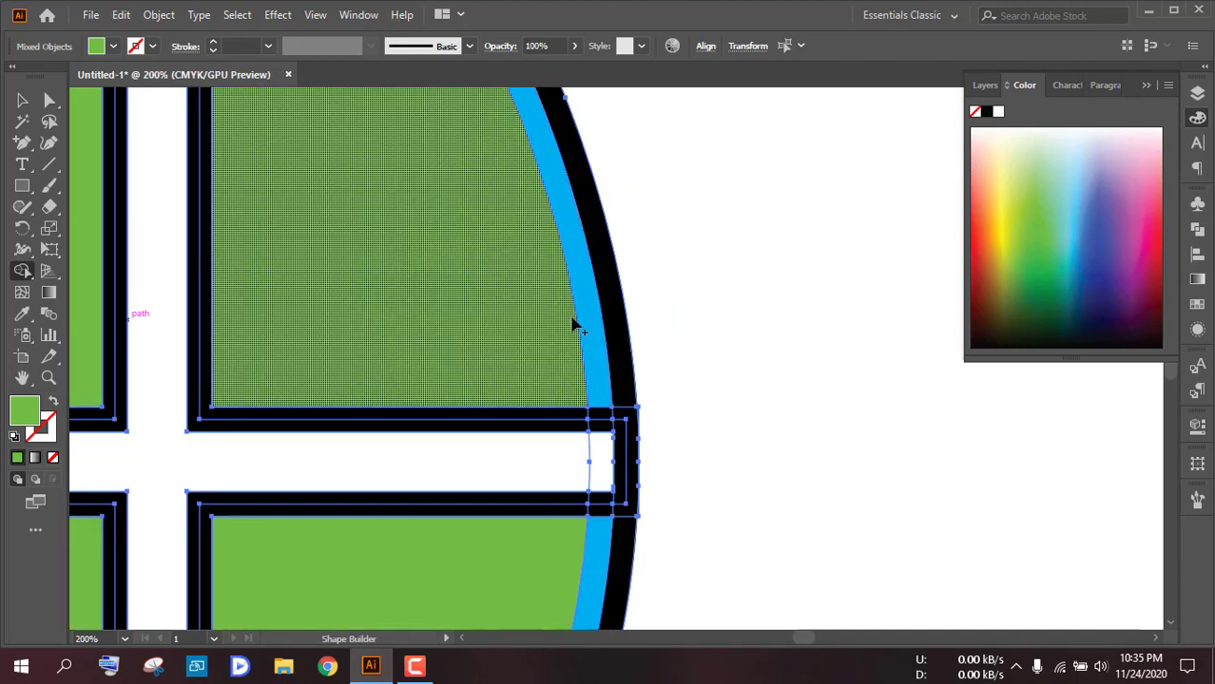
pyautogui.scroll(-2, 601, 318)
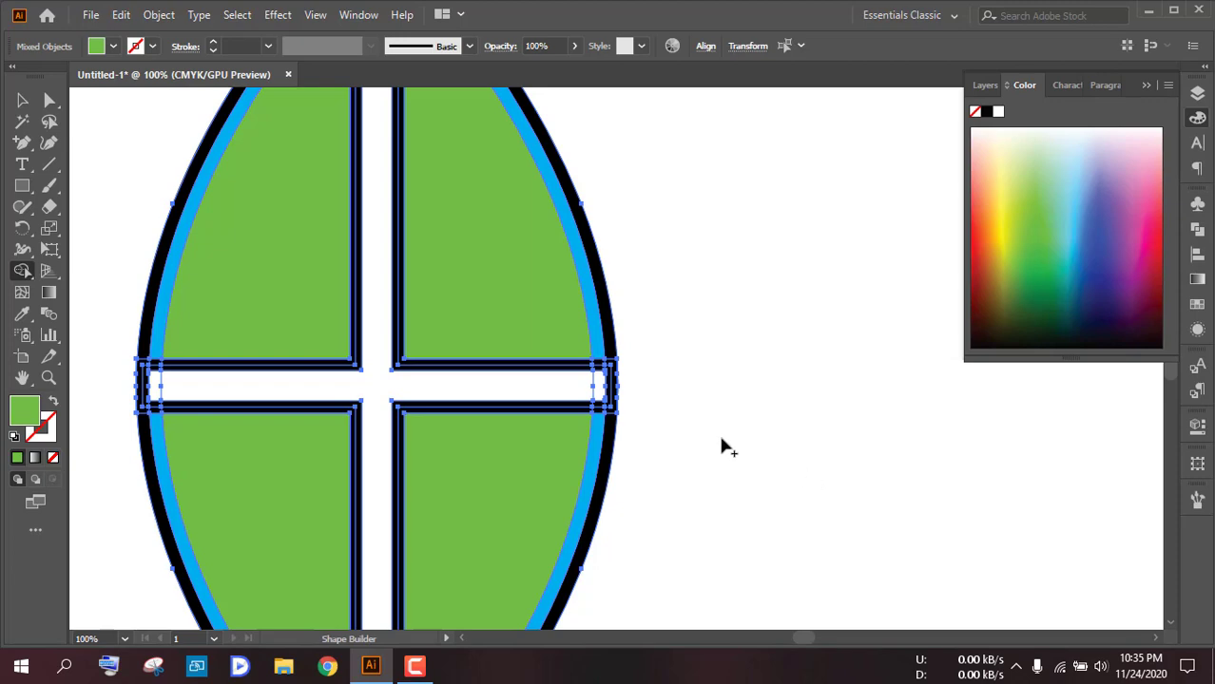
pyautogui.scroll(-4, 711, 437)
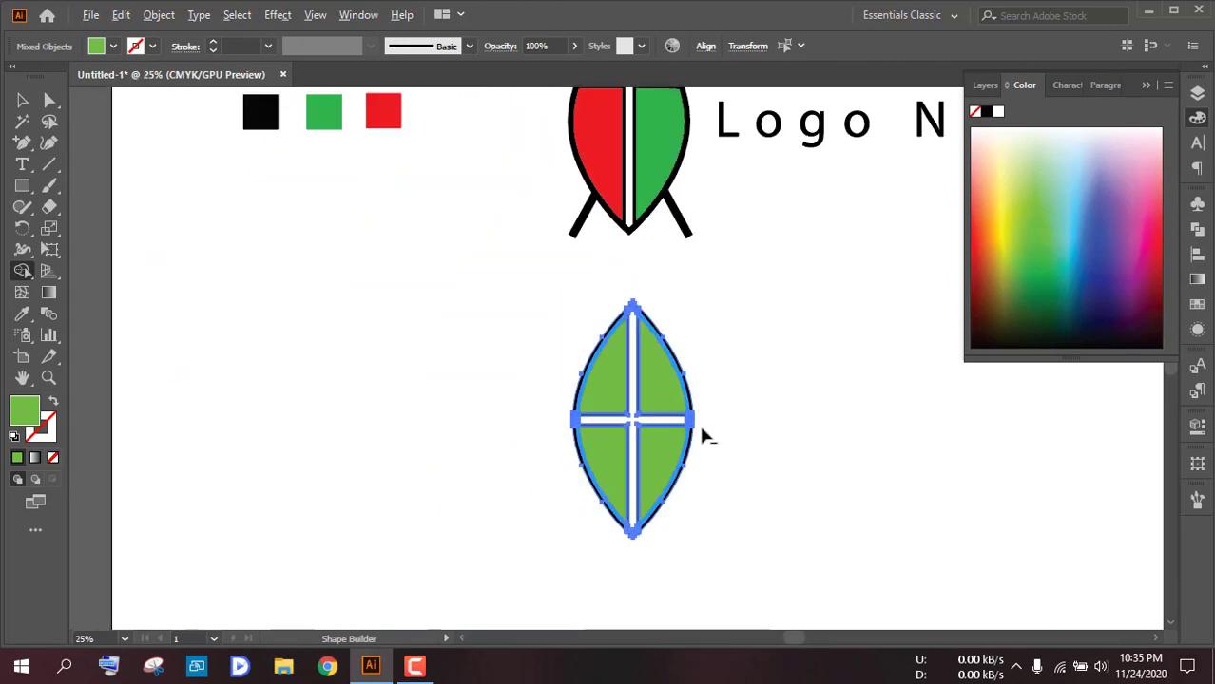
pyautogui.scroll(6, 686, 407)
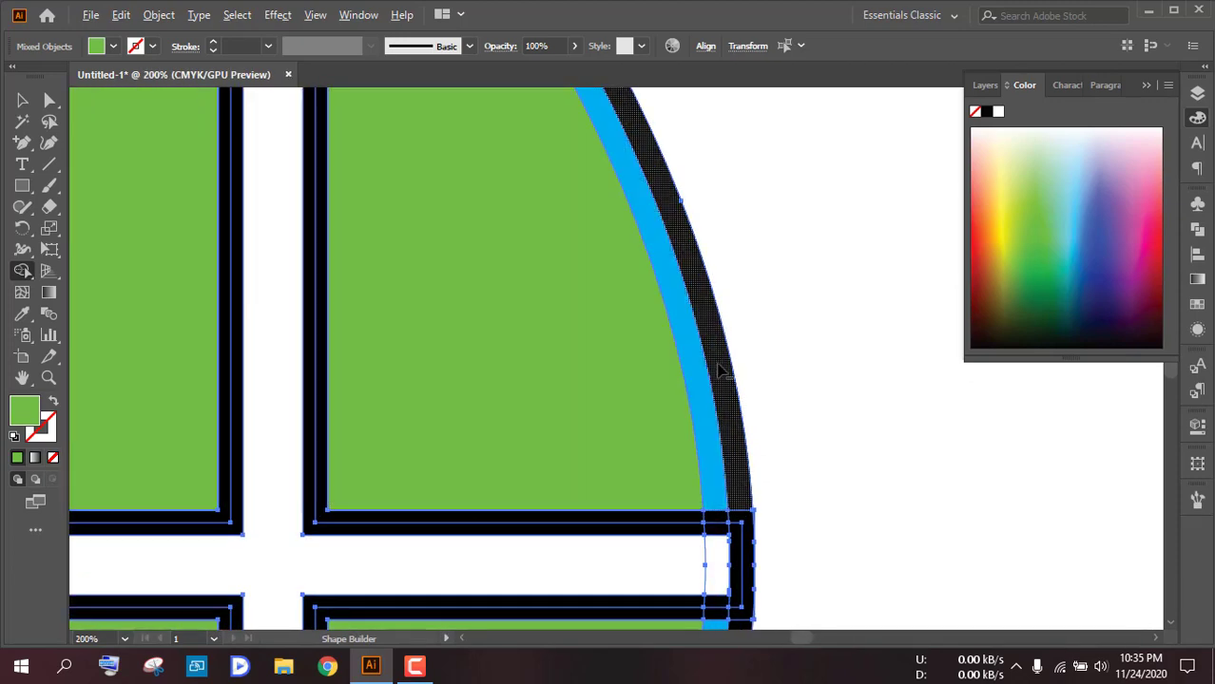
pyautogui.moveTo(719, 371); pyautogui.dragTo(694, 380)
pyautogui.scroll(-1, 724, 472)
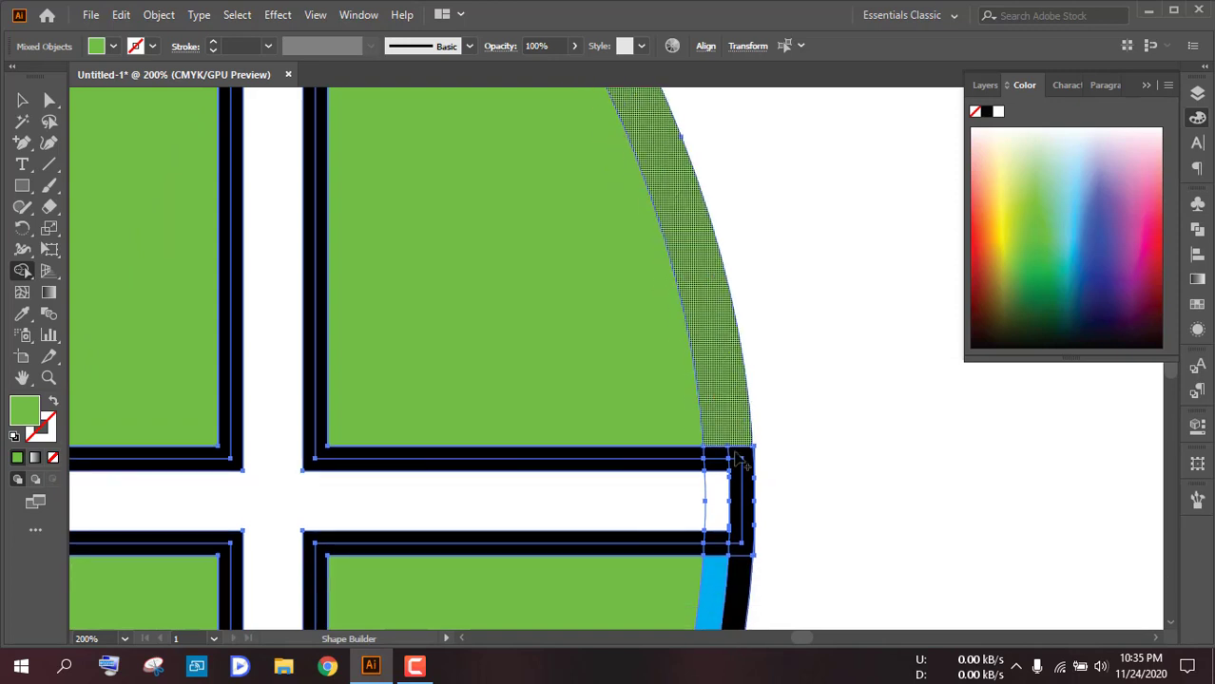
# - Merge the upper-right rim with the pieces at the horizontal bar's right end and the lower-right rim
pyautogui.moveTo(724, 426)
pyautogui.mouseDown()
pyautogui.moveTo(718, 570)
pyautogui.moveTo(748, 524)
pyautogui.moveTo(745, 439)
pyautogui.moveTo(738, 479)
pyautogui.mouseUp()
pyautogui.scroll(-2, 738, 480)
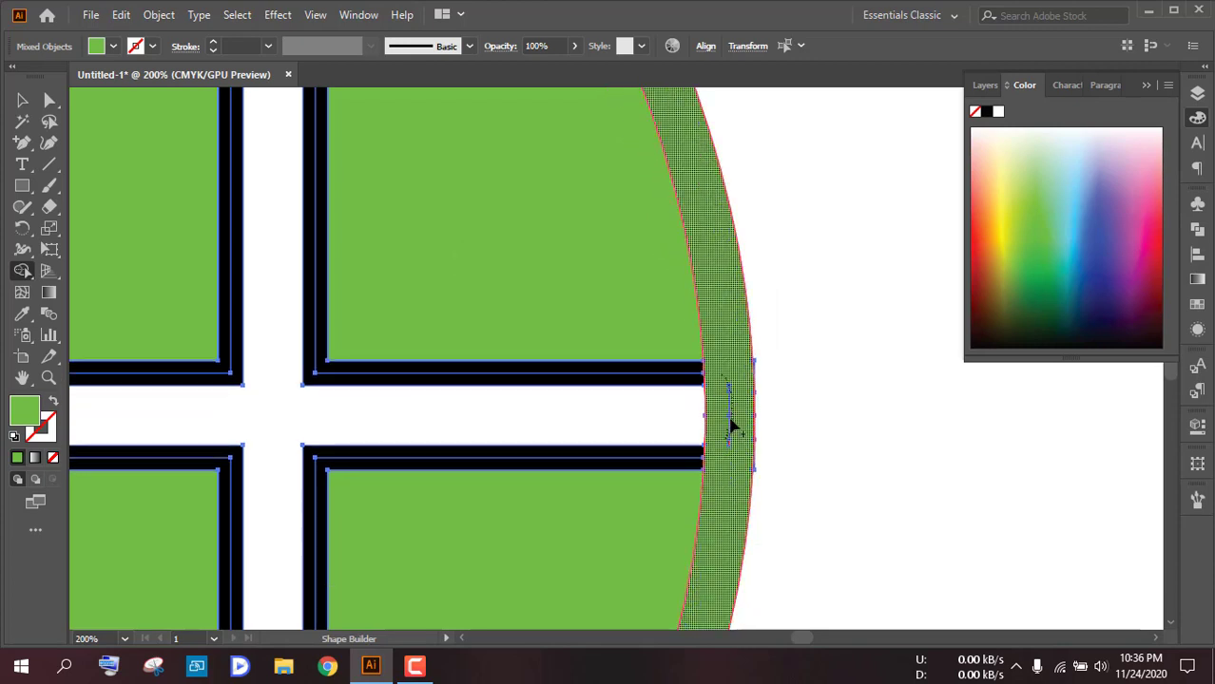
pyautogui.moveTo(733, 447); pyautogui.dragTo(732, 447)
pyautogui.click(731, 448)
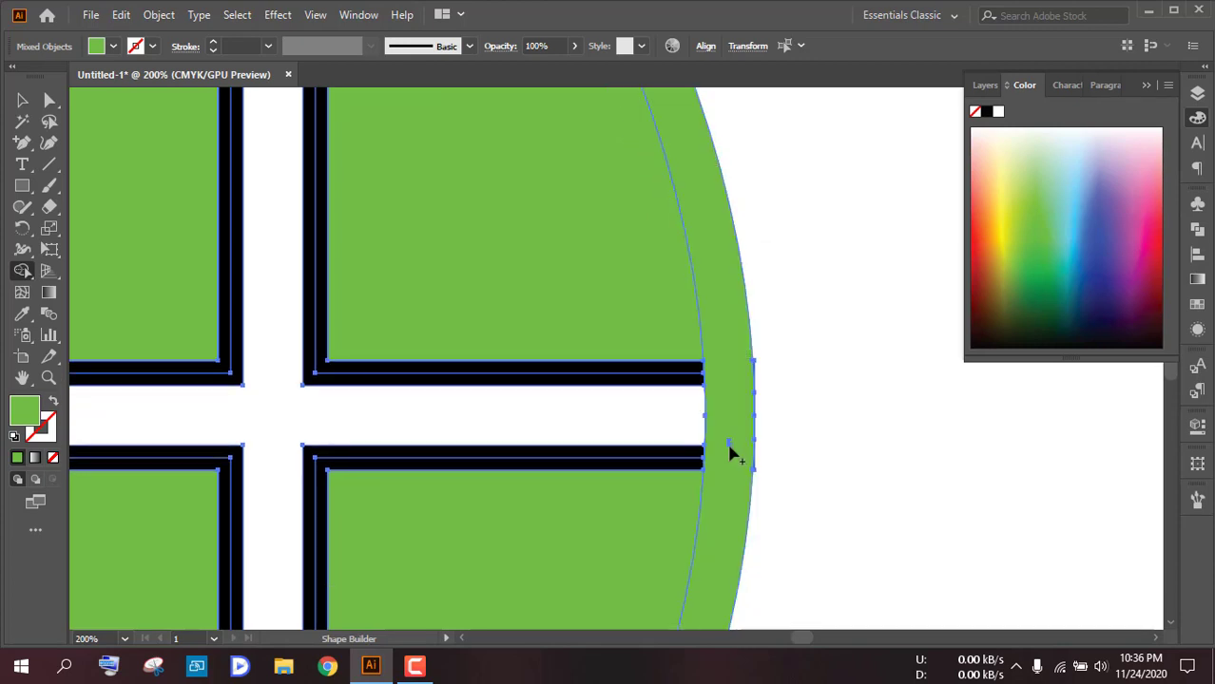
pyautogui.click(733, 450)
# - Remove the black sliver sticking out past the rim at the upper corner of the horizontal bar's right end
pyautogui.scroll(6, 754, 409)
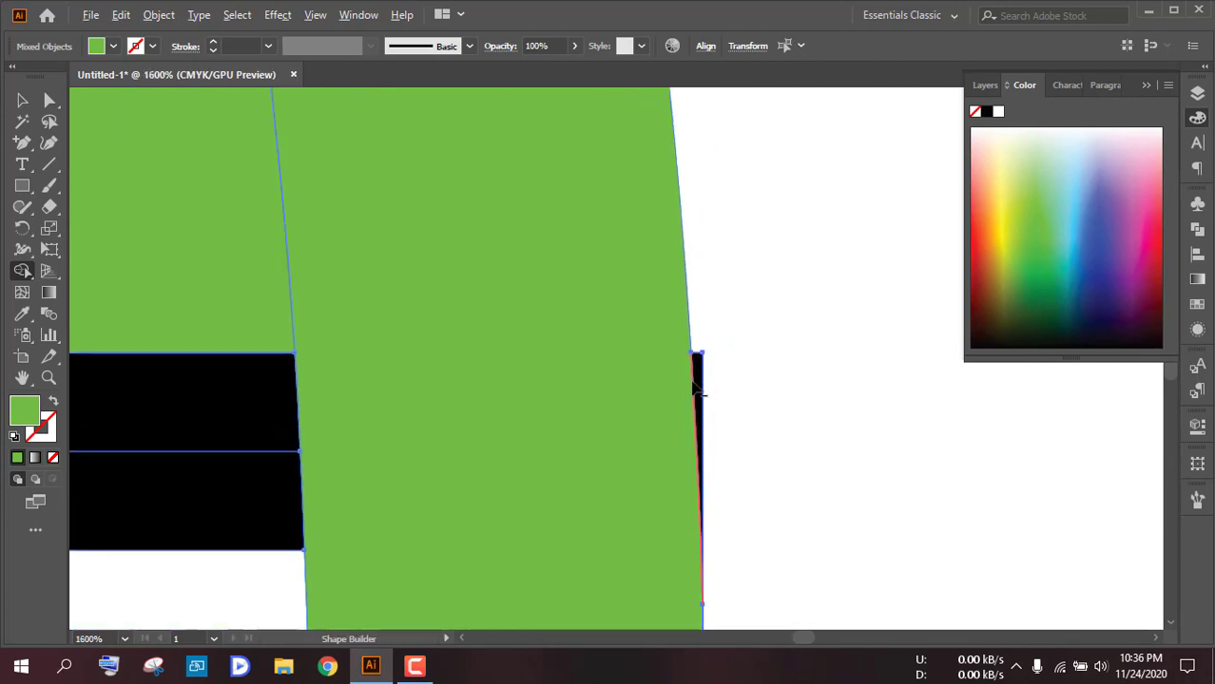
pyautogui.scroll(3, 705, 380)
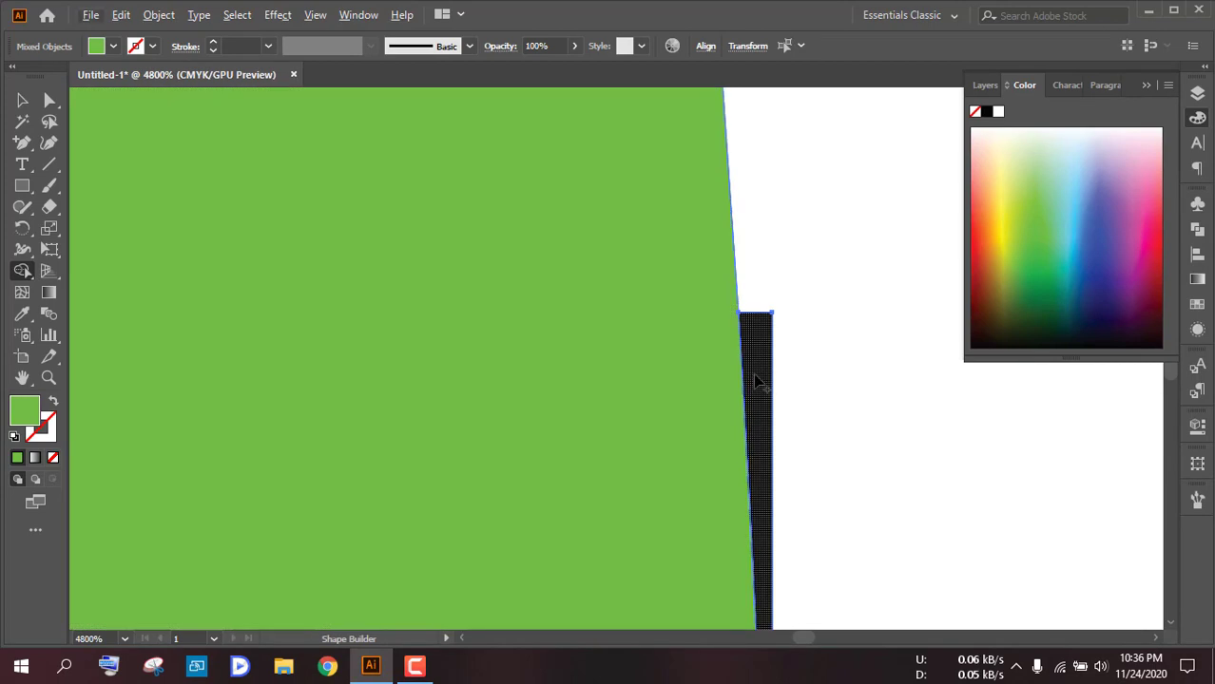
pyautogui.keyDown('alt'); pyautogui.click(755, 380); pyautogui.keyUp('alt')
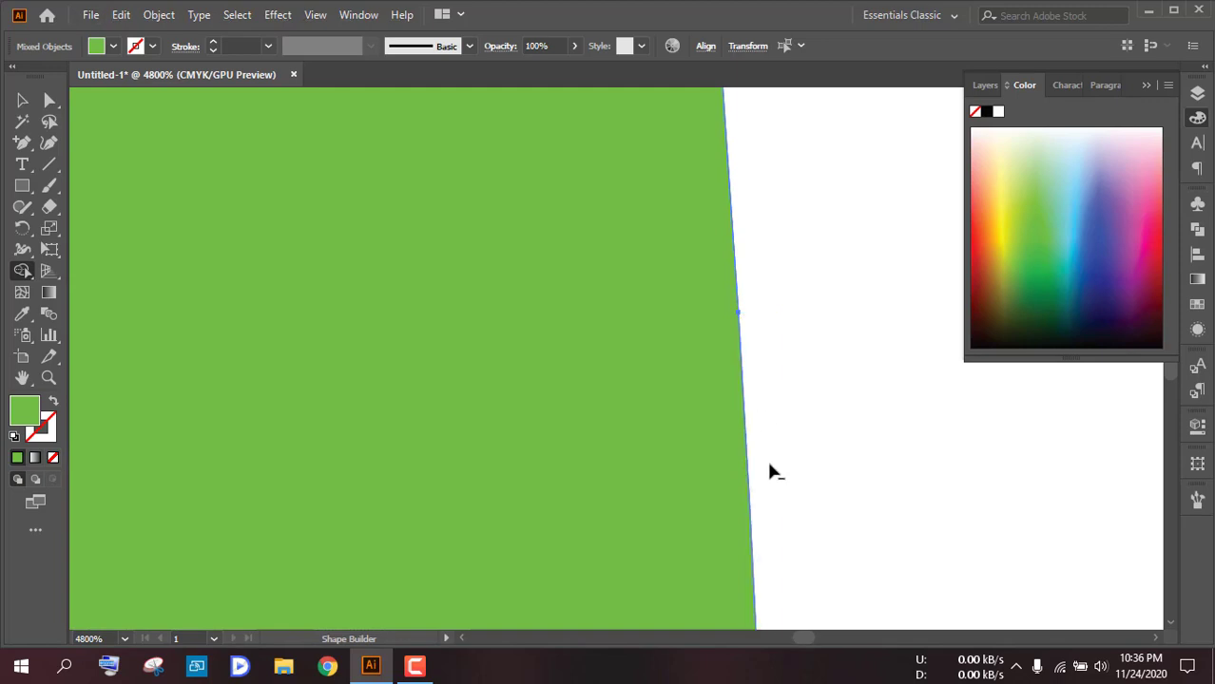
pyautogui.scroll(-4, 770, 469)
pyautogui.scroll(-1, 793, 456)
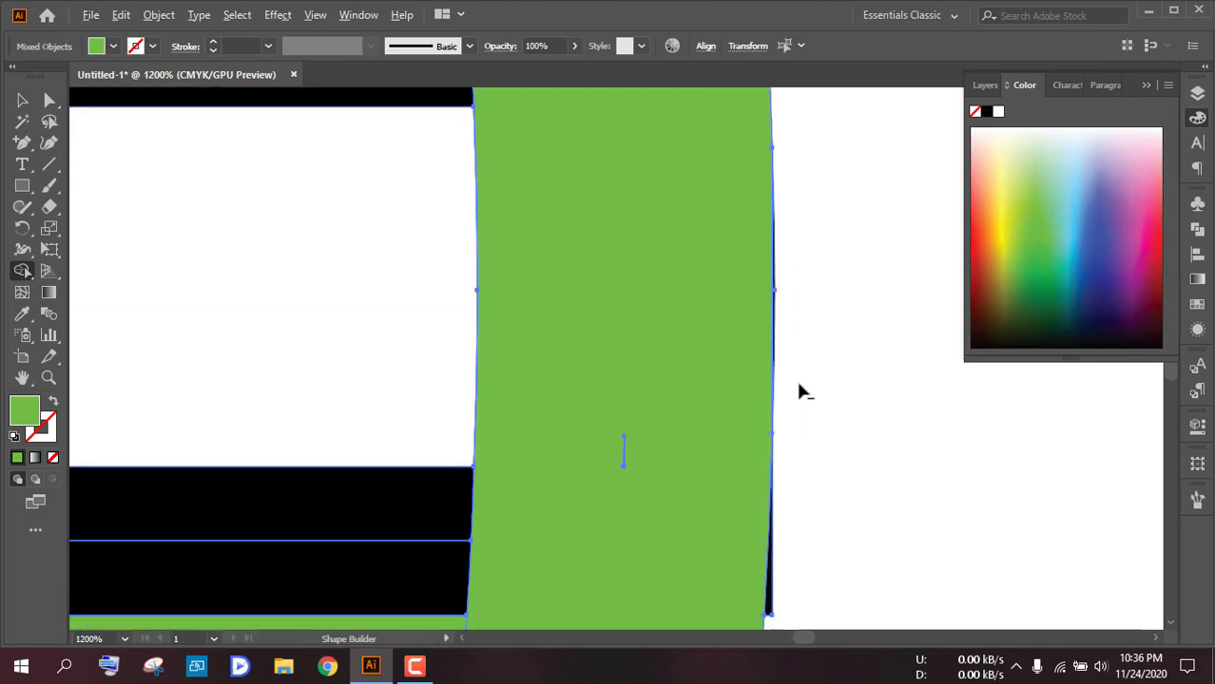
# - Remove the remaining thin slivers sticking out past the rim at the horizontal bar's right end with the Shape Builder
pyautogui.scroll(4, 770, 342)
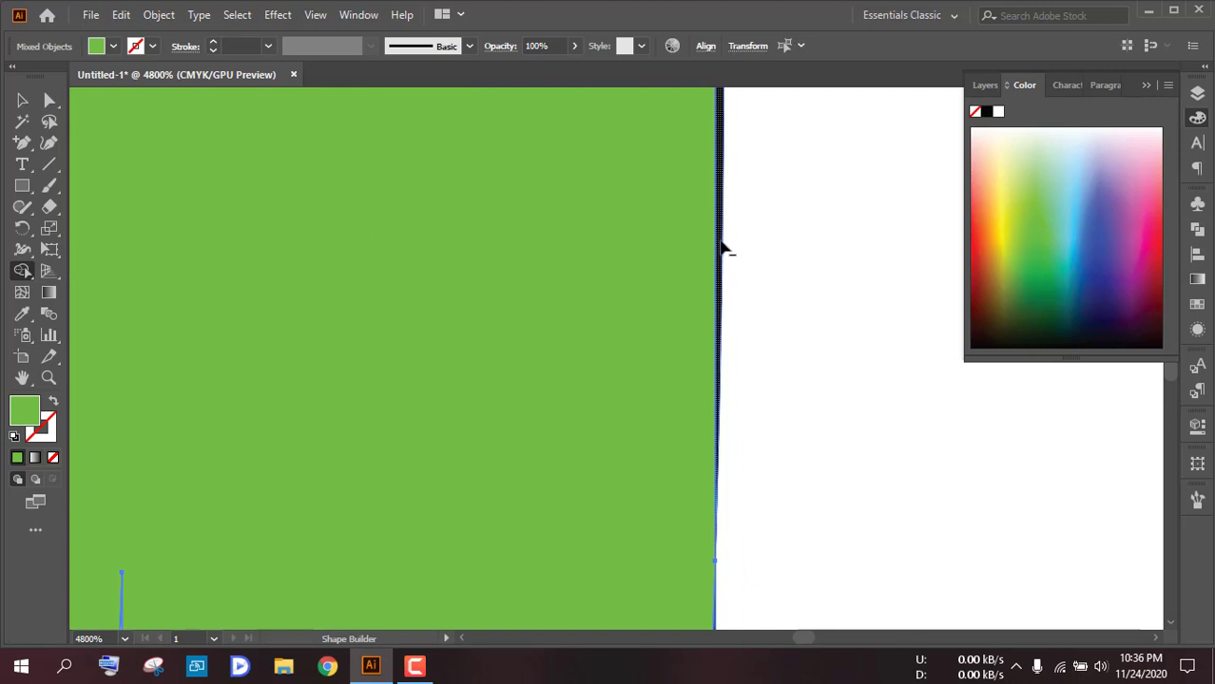
pyautogui.scroll(-3, 724, 247)
pyautogui.scroll(-2, 769, 447)
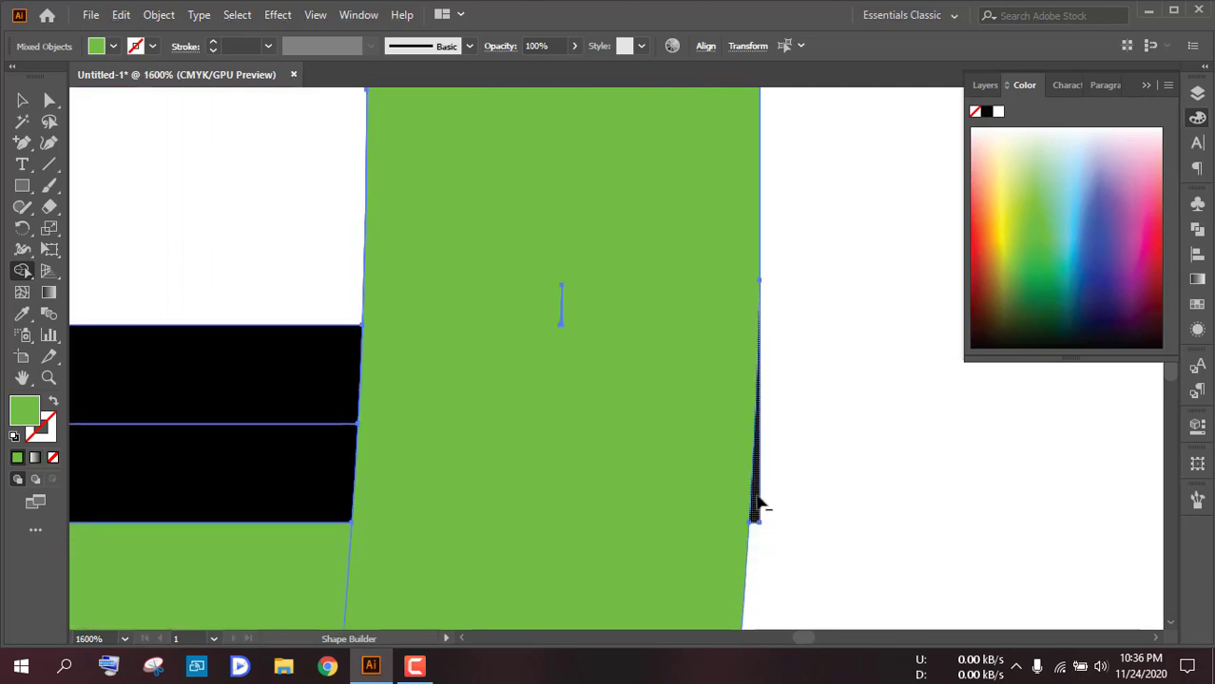
pyautogui.scroll(-6, 761, 508)
pyautogui.scroll(-3, 761, 504)
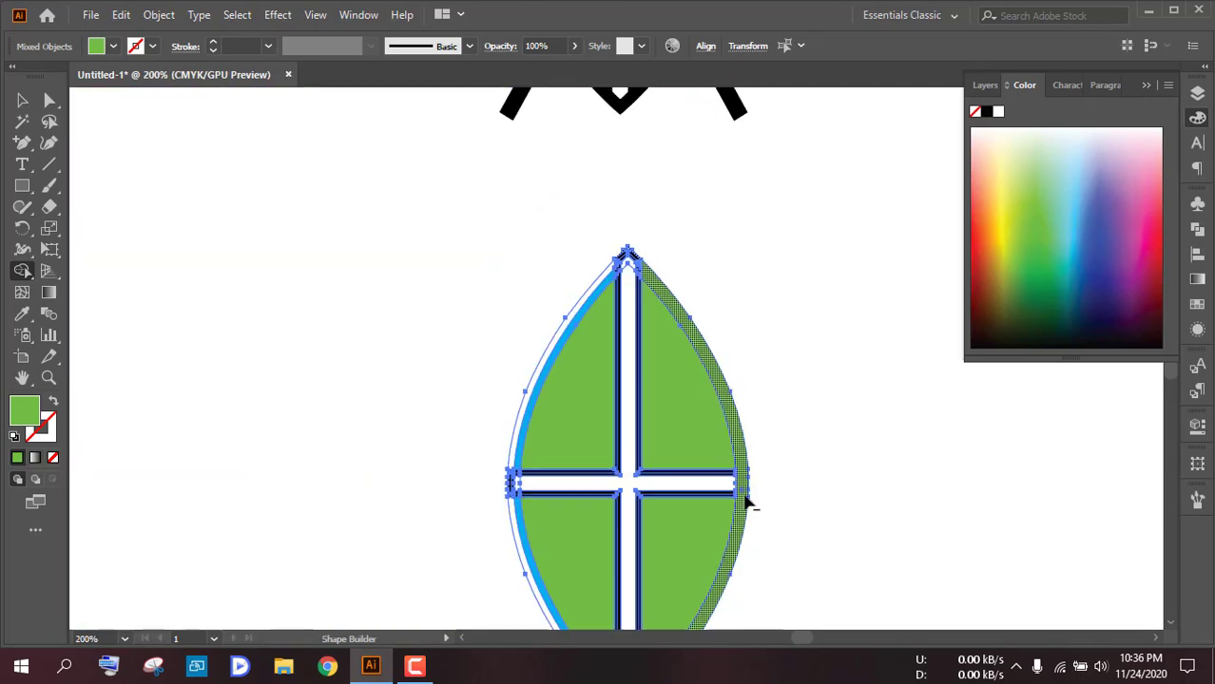
# - Merge the shield's upper-left rim with the pieces at the horizontal bar's left end and the lower-left rim
pyautogui.scroll(4, 513, 485)
pyautogui.scroll(2, 521, 353)
pyautogui.moveTo(521, 354); pyautogui.dragTo(523, 629)
pyautogui.scroll(-4, 504, 399)
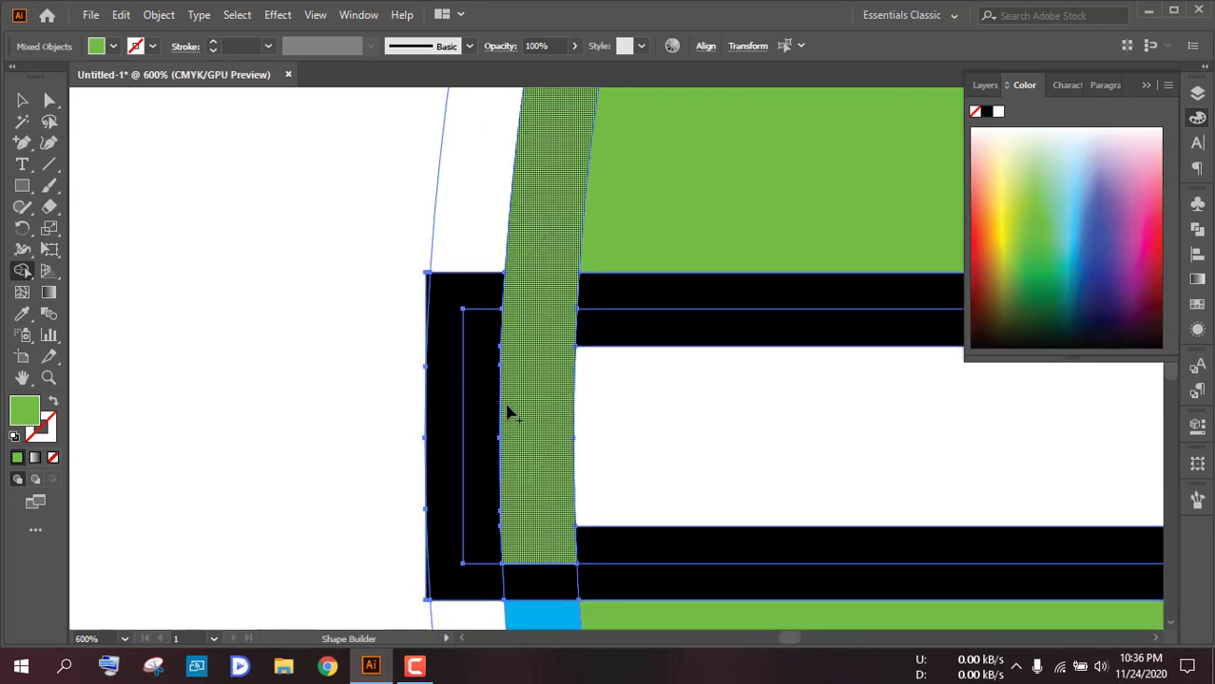
pyautogui.moveTo(522, 302)
pyautogui.mouseDown()
pyautogui.moveTo(492, 392)
pyautogui.moveTo(502, 483)
pyautogui.moveTo(520, 474)
pyautogui.mouseUp()
pyautogui.moveTo(515, 422); pyautogui.dragTo(518, 455)
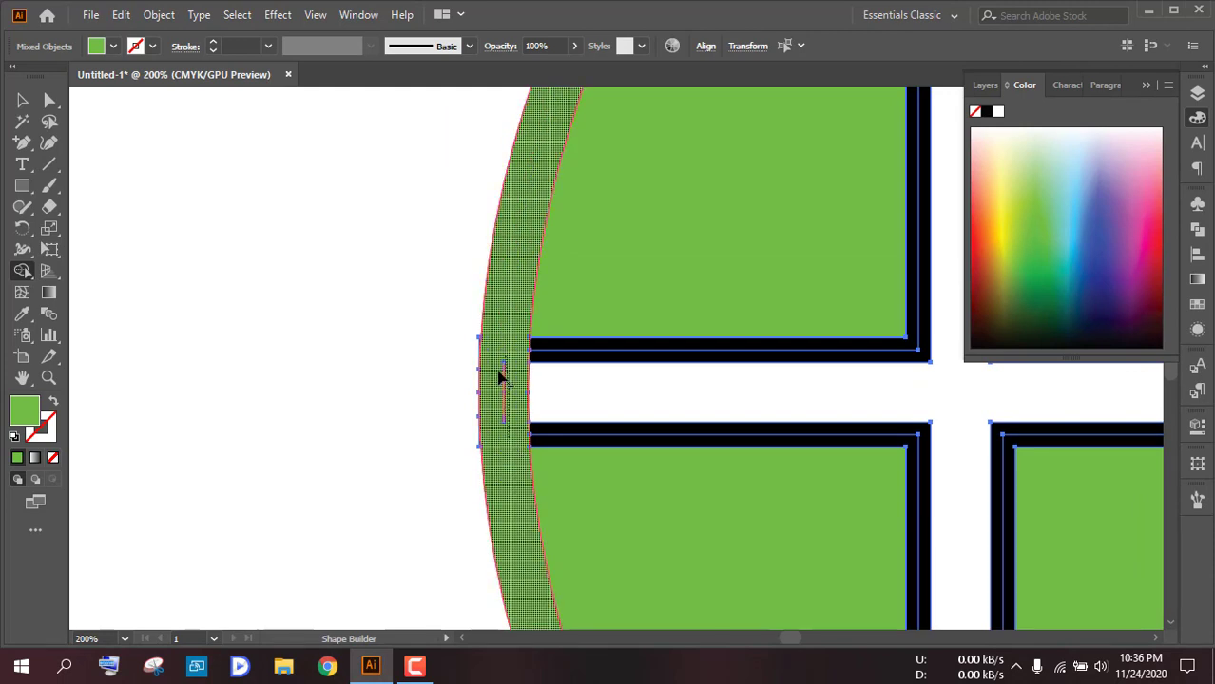
pyautogui.moveTo(501, 341); pyautogui.dragTo(503, 379)
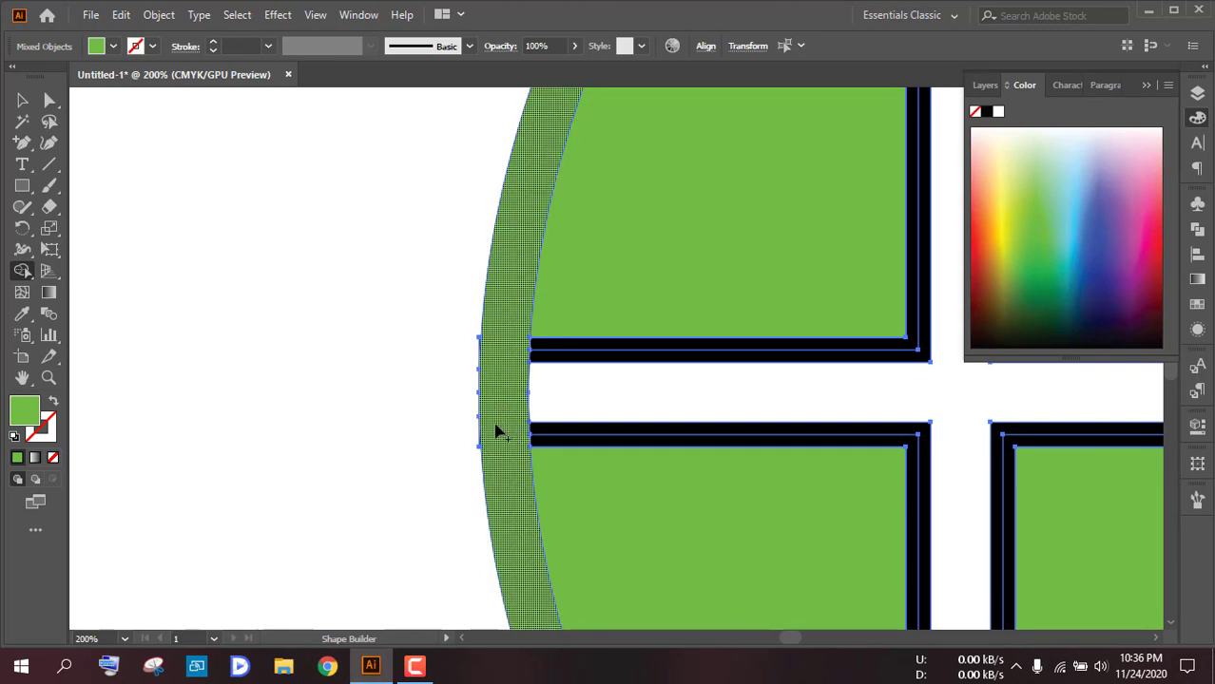
# - Remove the black slivers sticking out past the rim at both corners of the horizontal bar's left end
pyautogui.scroll(5, 495, 432)
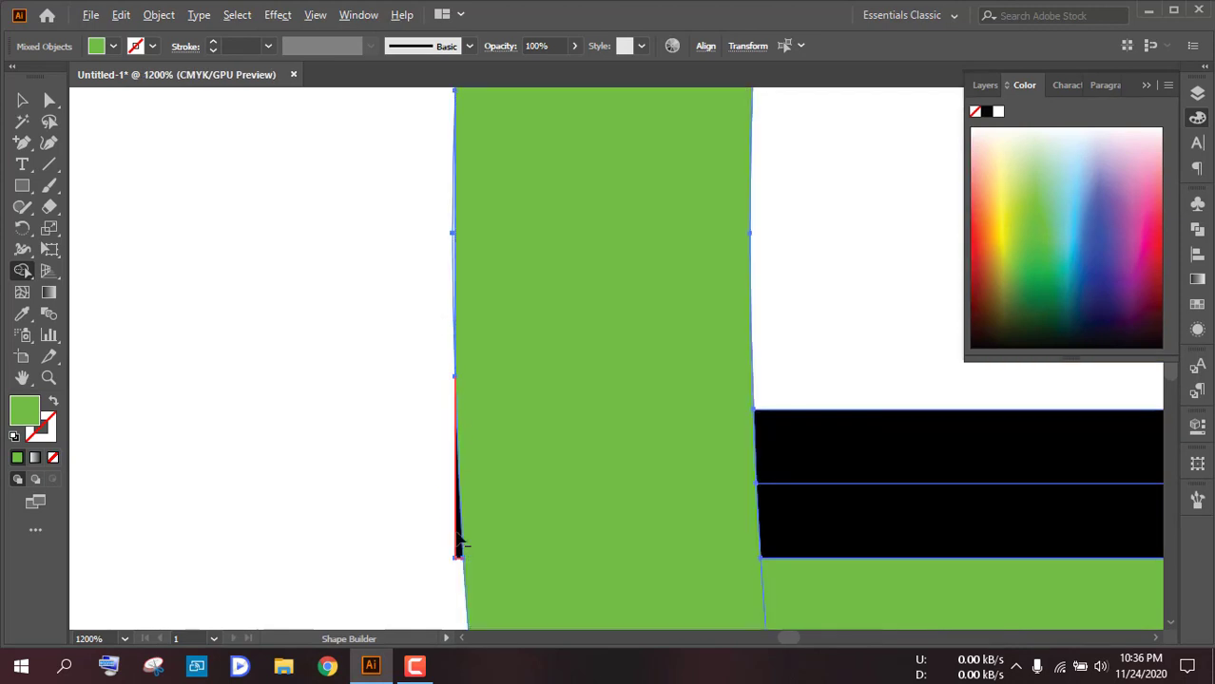
pyautogui.scroll(4, 453, 321)
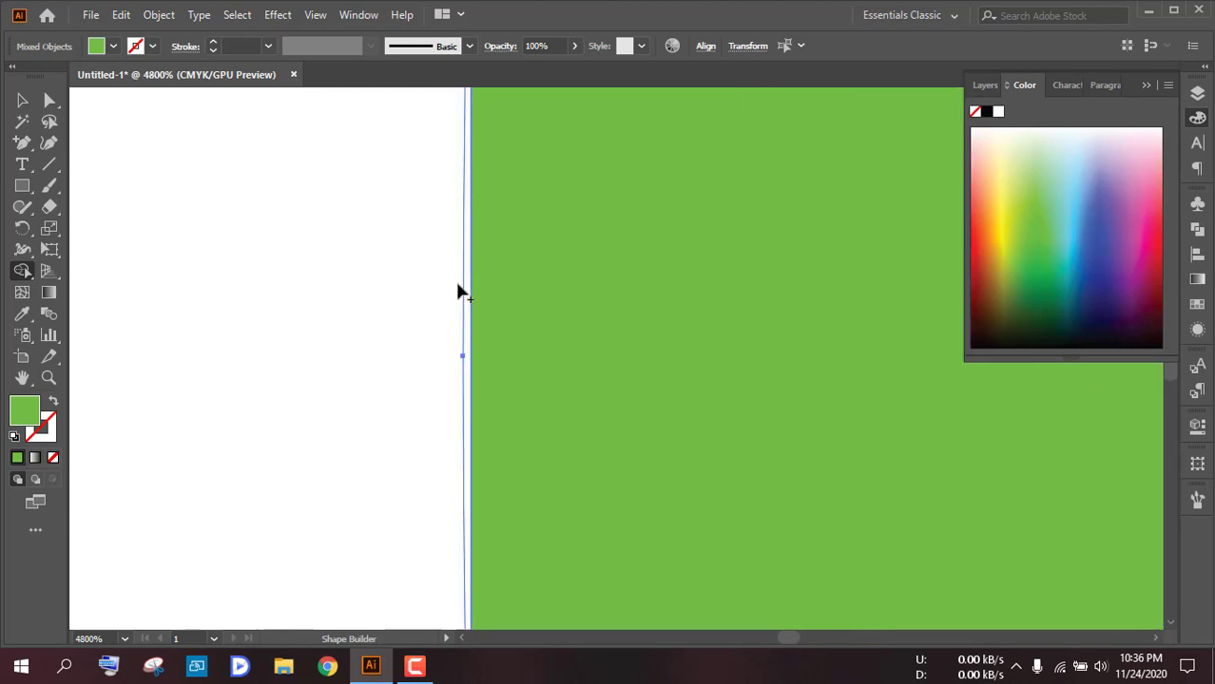
pyautogui.scroll(-4, 465, 286)
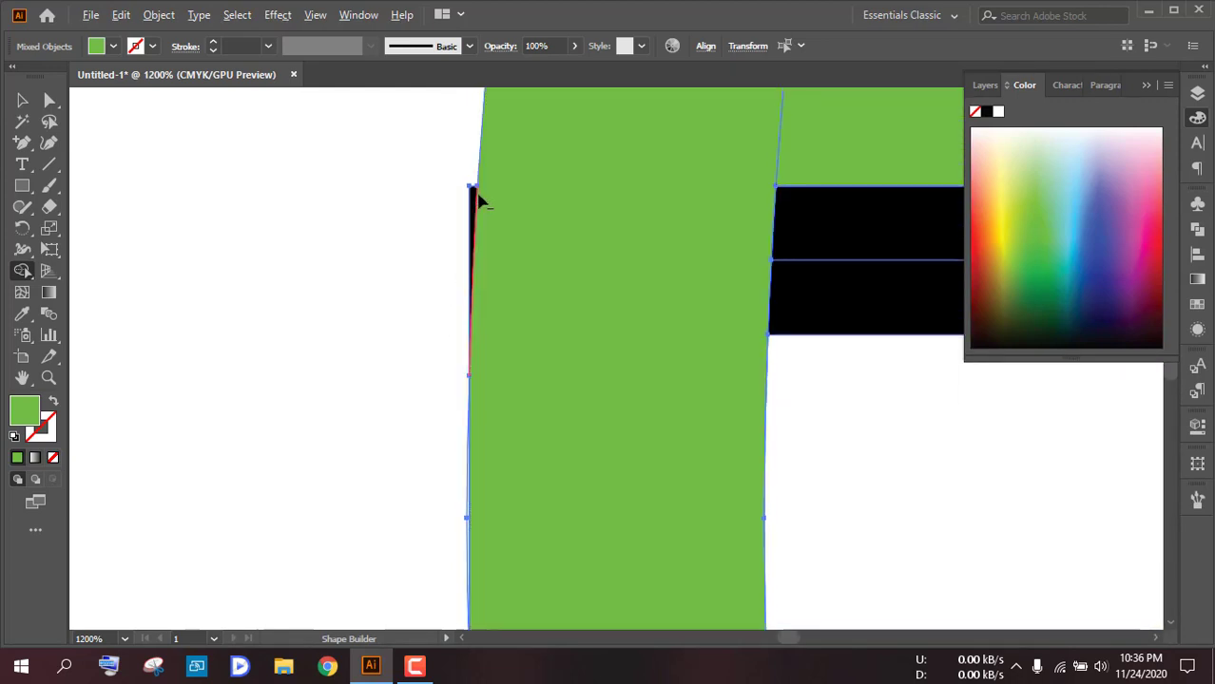
pyautogui.scroll(-2, 521, 322)
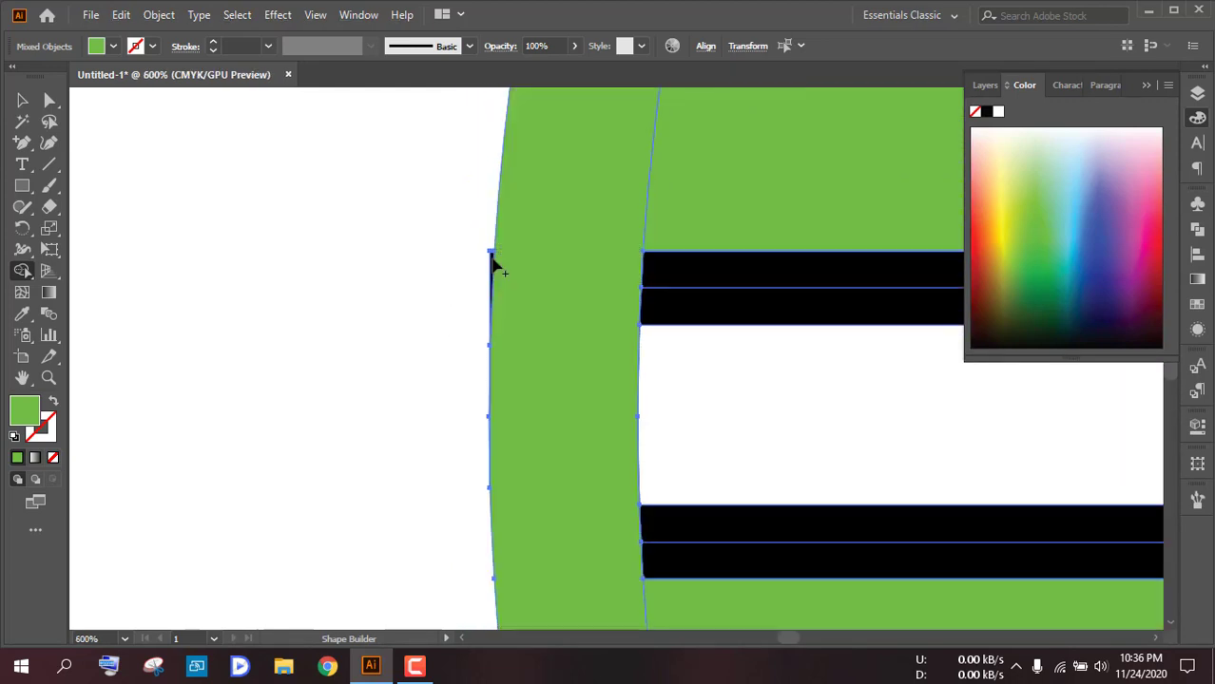
pyautogui.scroll(-9, 504, 323)
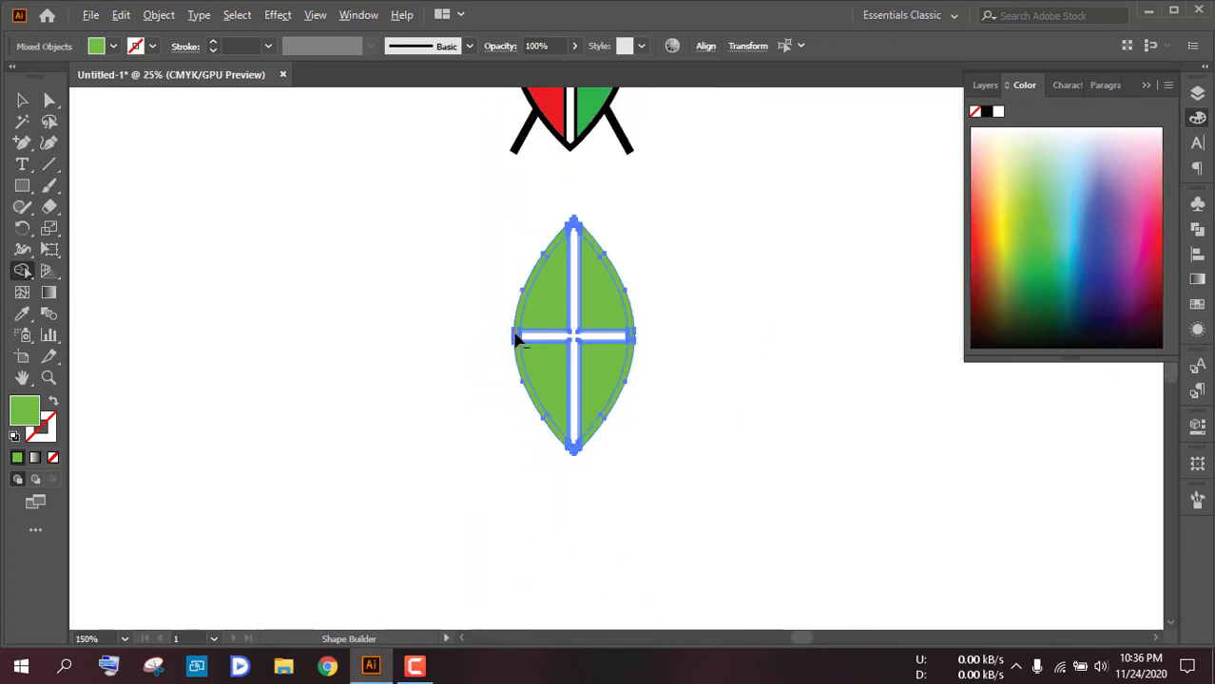
# - Merge the rim pieces at the shield's bottom tip, including the narrow outer slivers, into one green shape with the Shape Builder
pyautogui.scroll(5, 573, 446)
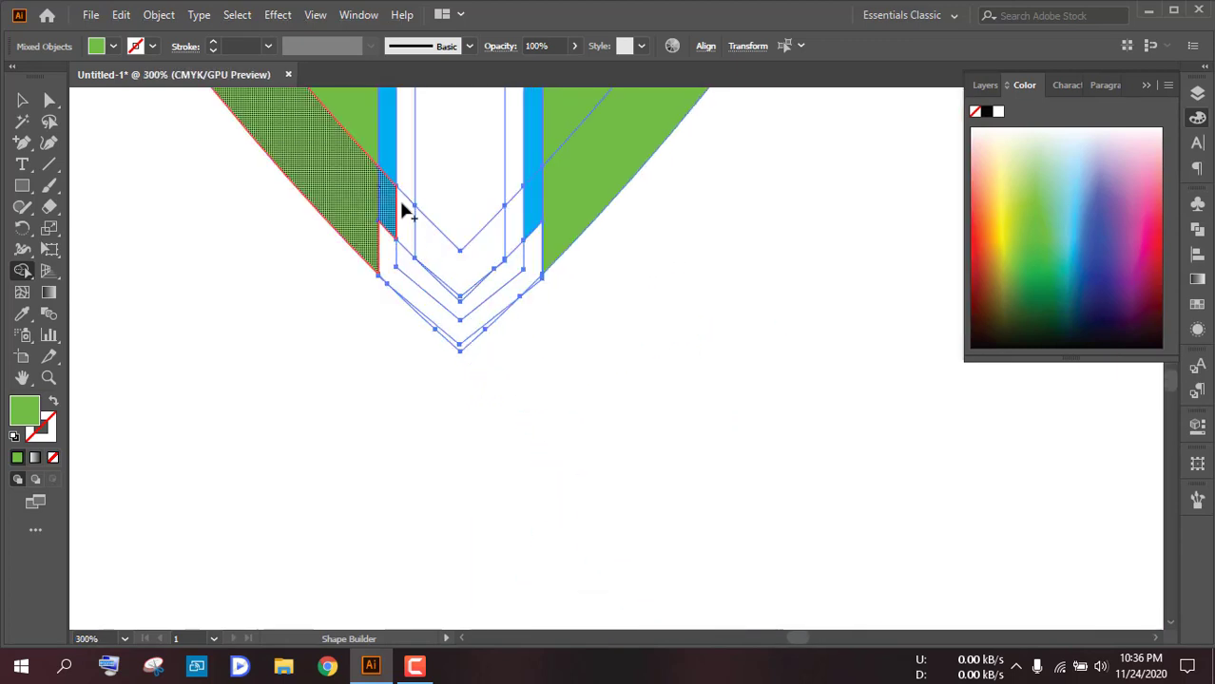
pyautogui.moveTo(401, 209)
pyautogui.mouseDown()
pyautogui.moveTo(476, 271)
pyautogui.moveTo(561, 206)
pyautogui.moveTo(397, 257)
pyautogui.moveTo(441, 295)
pyautogui.mouseUp()
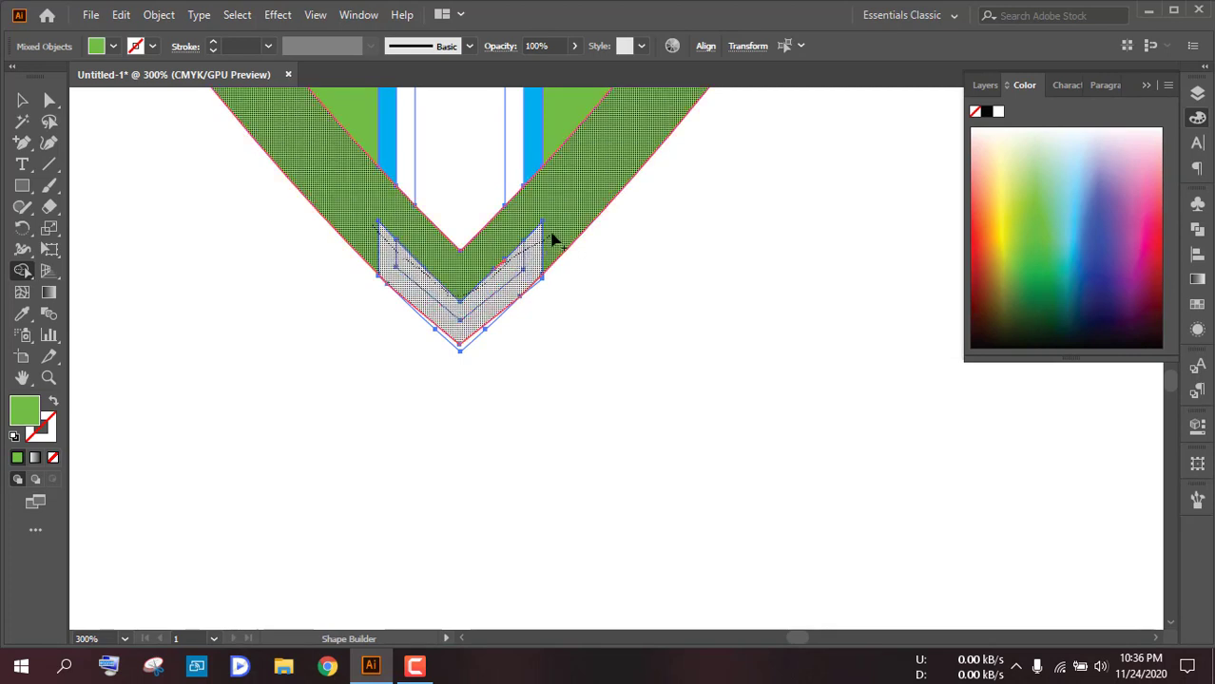
pyautogui.moveTo(522, 247); pyautogui.dragTo(522, 248)
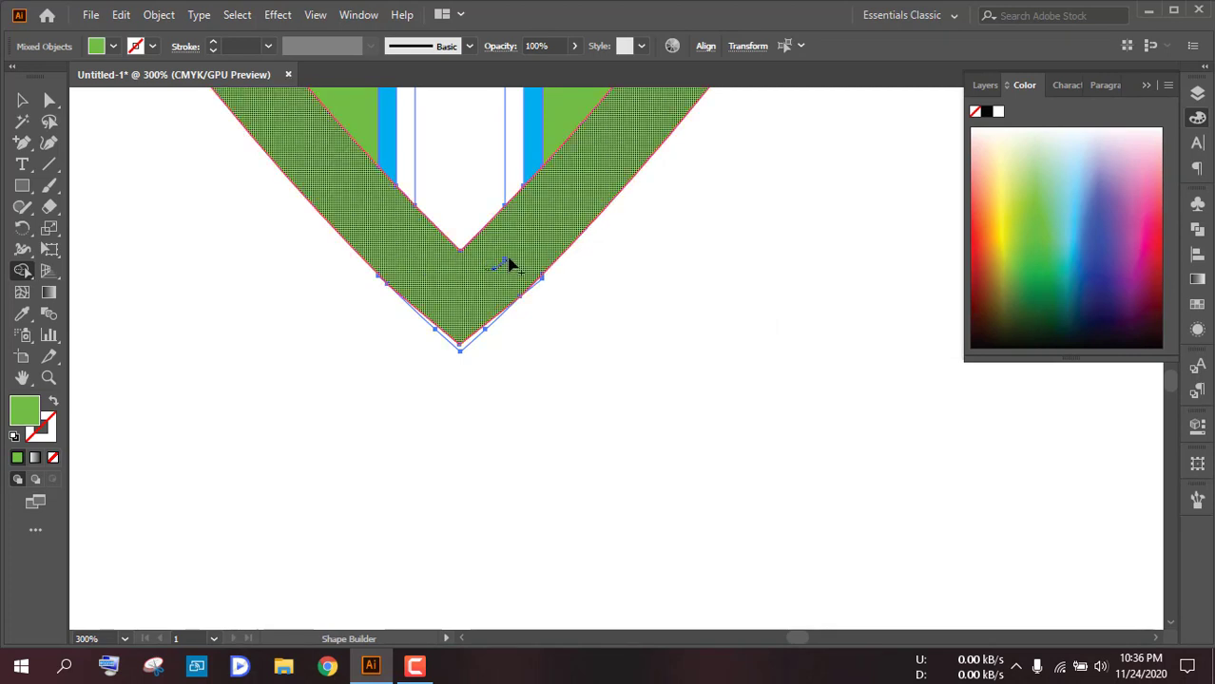
pyautogui.scroll(4, 423, 309)
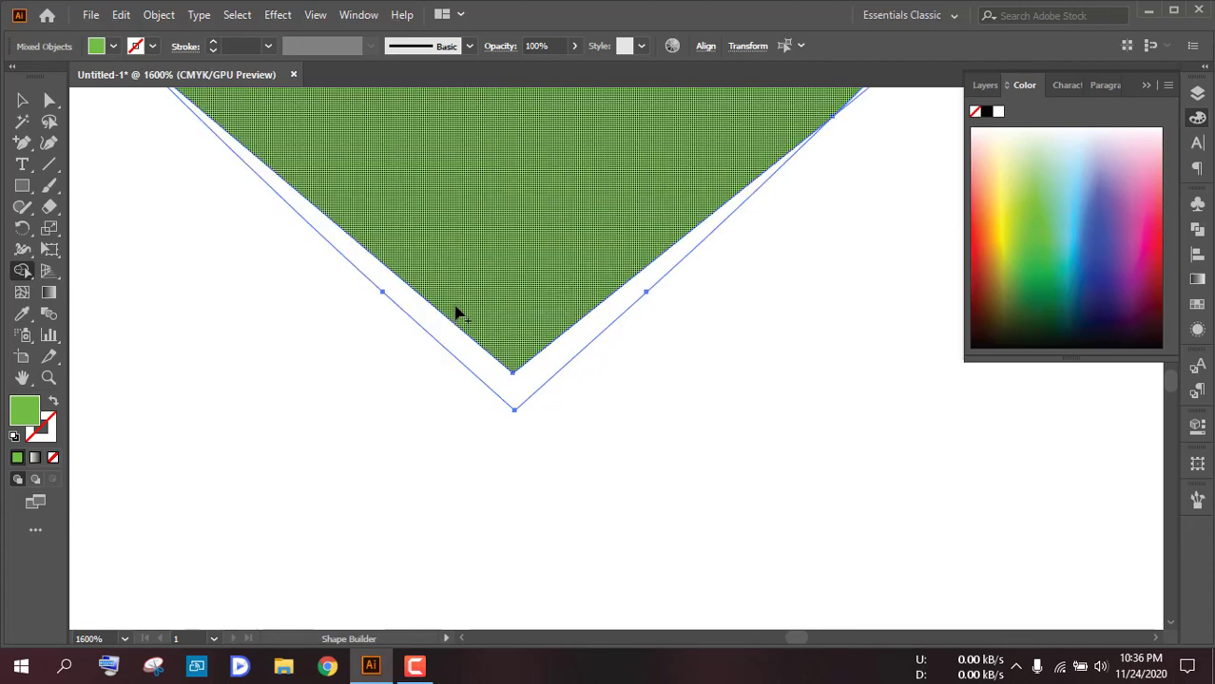
pyautogui.moveTo(455, 344); pyautogui.dragTo(563, 342)
pyautogui.scroll(-10, 564, 342)
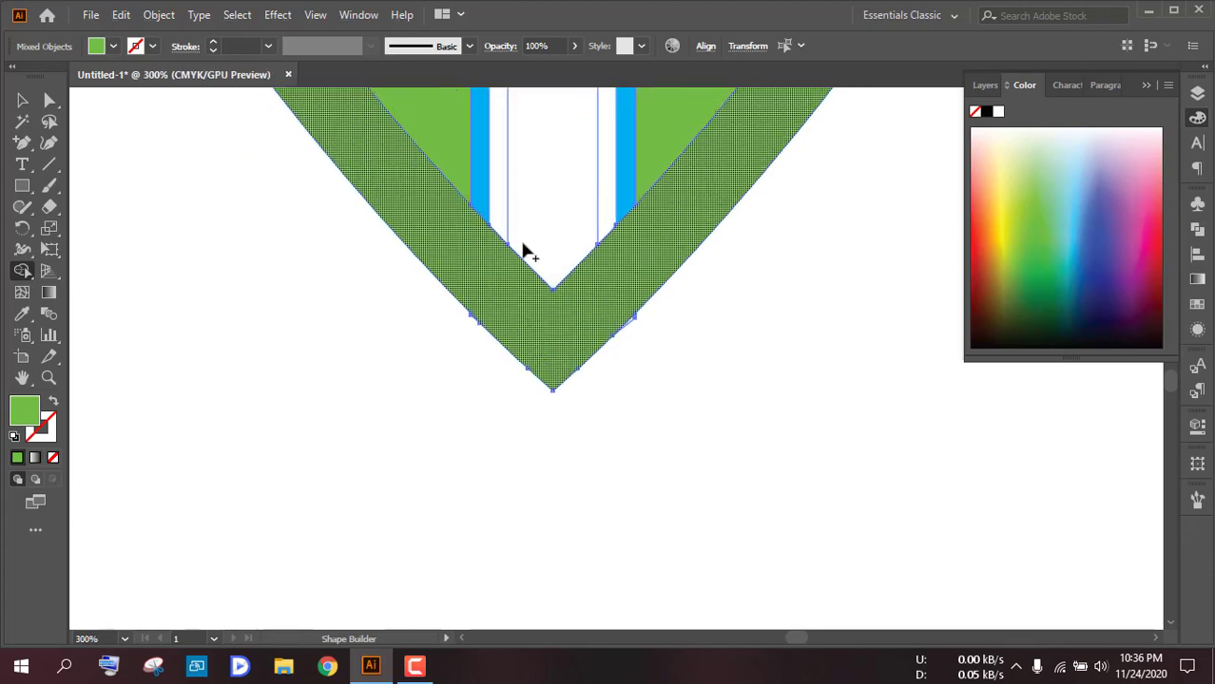
pyautogui.scroll(7, 560, 166)
pyautogui.scroll(-5, 551, 187)
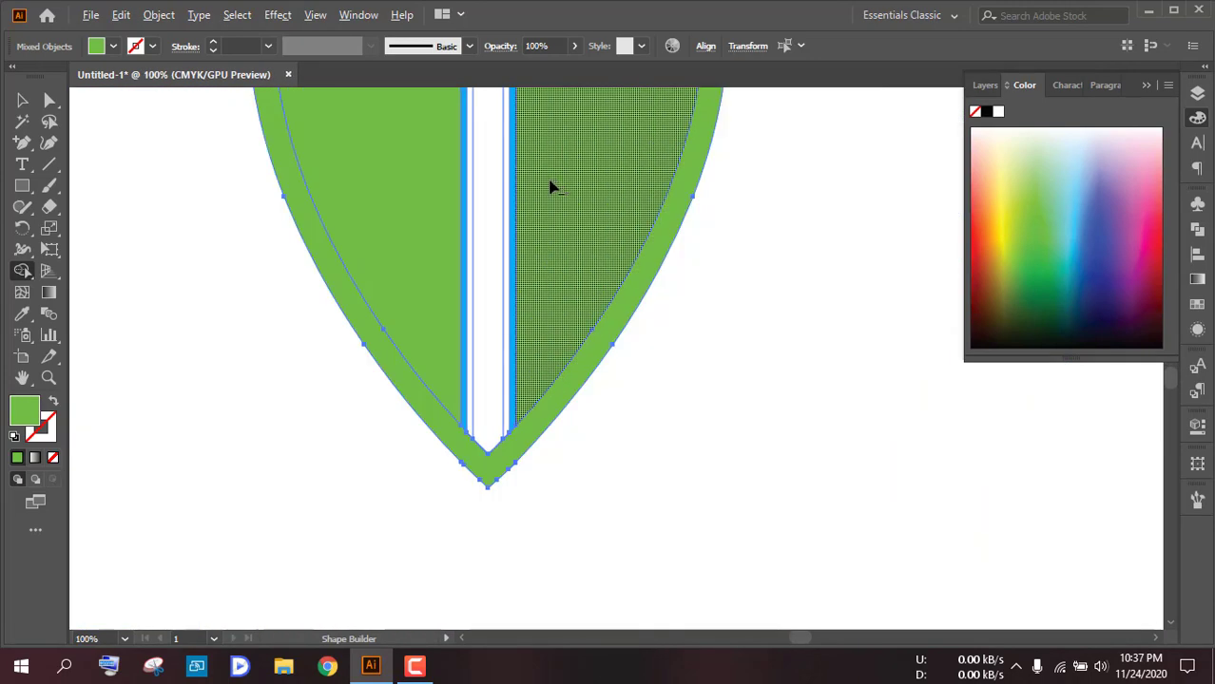
# - Merge the rim pieces and blue strip ends at the shield's top tip into the green rim
pyautogui.scroll(5, 533, 176)
pyautogui.scroll(6, 525, 166)
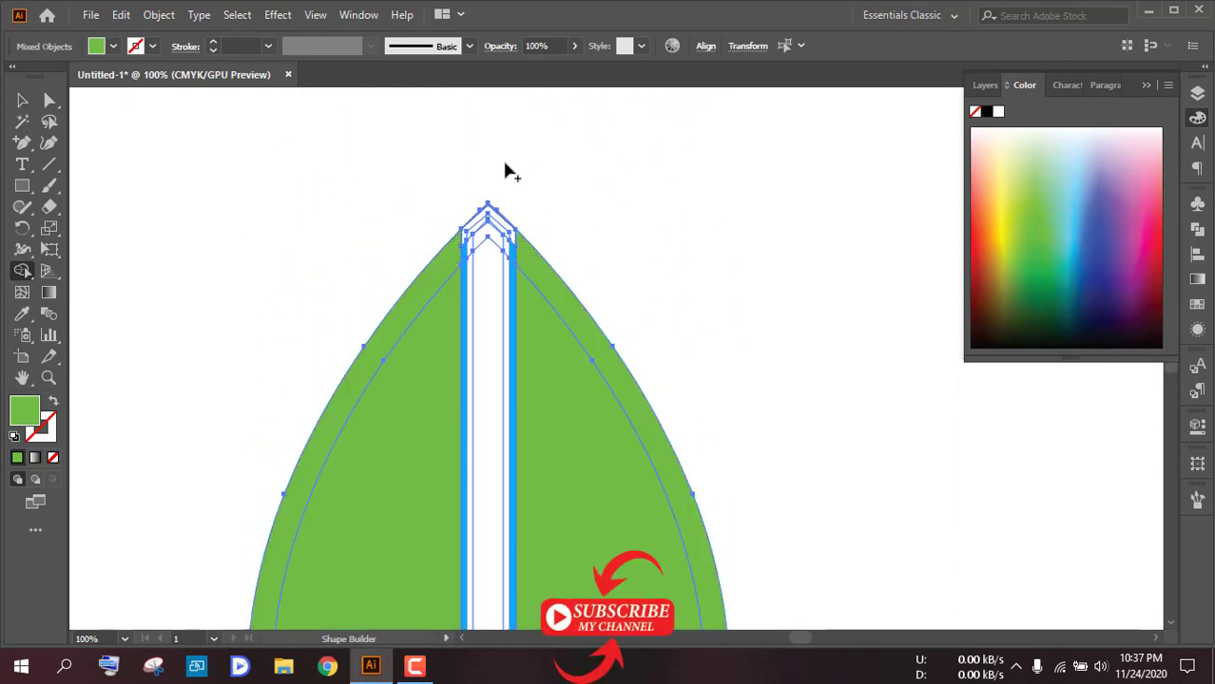
pyautogui.scroll(6, 482, 241)
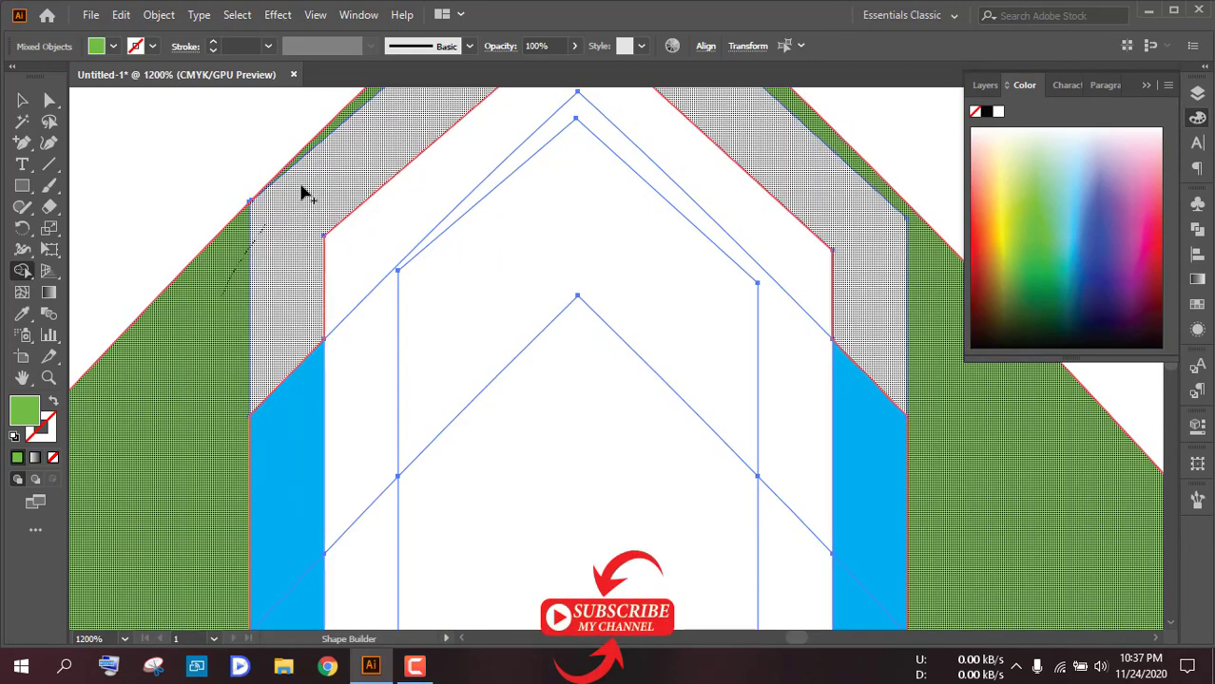
pyautogui.moveTo(359, 111); pyautogui.dragTo(361, 114)
pyautogui.moveTo(285, 272)
pyautogui.mouseDown()
pyautogui.moveTo(513, 191)
pyautogui.moveTo(699, 175)
pyautogui.mouseUp()
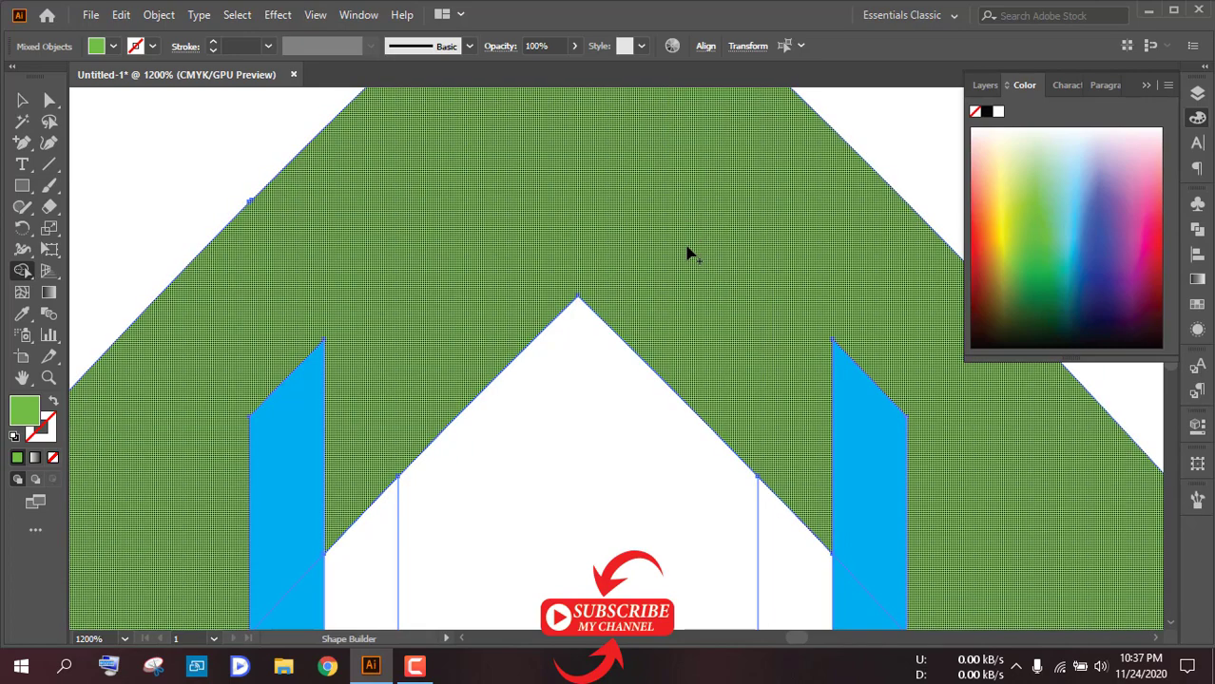
pyautogui.click(868, 506)
pyautogui.scroll(-3, 822, 488)
pyautogui.moveTo(152, 442)
pyautogui.mouseDown()
pyautogui.moveTo(369, 282)
pyautogui.moveTo(360, 353)
pyautogui.mouseUp()
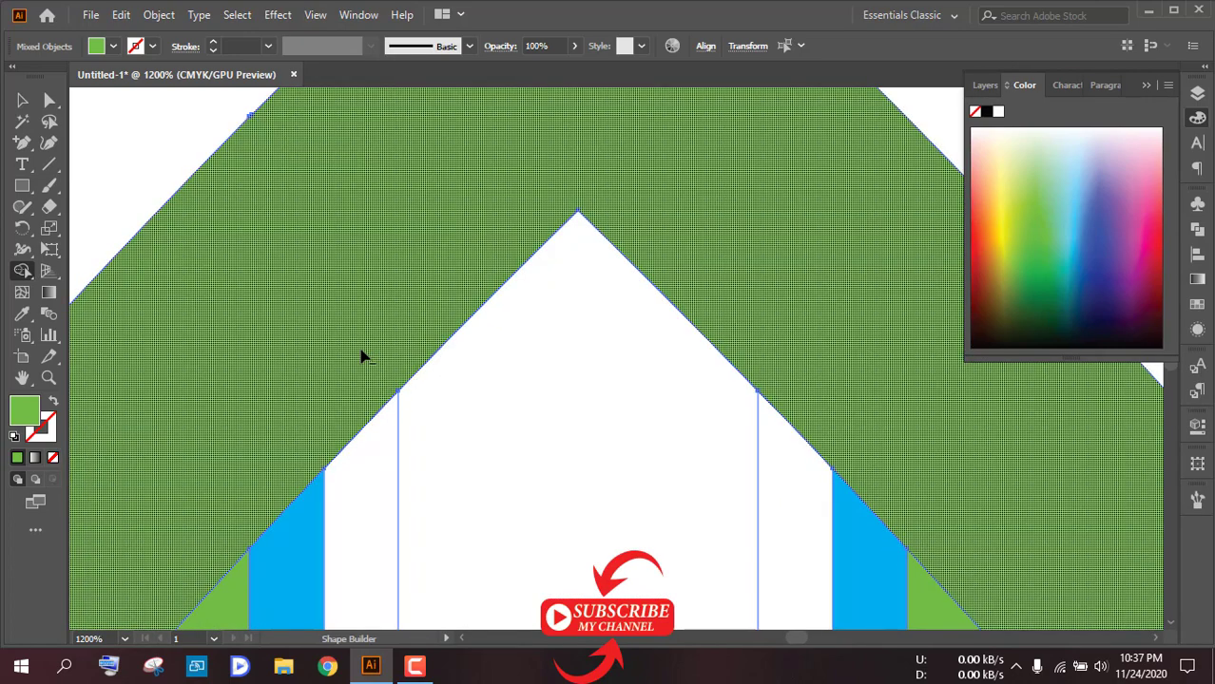
# - Merge the blue and unfilled strips along the cross into one green border for each of the two lower sections
pyautogui.scroll(-5, 361, 352)
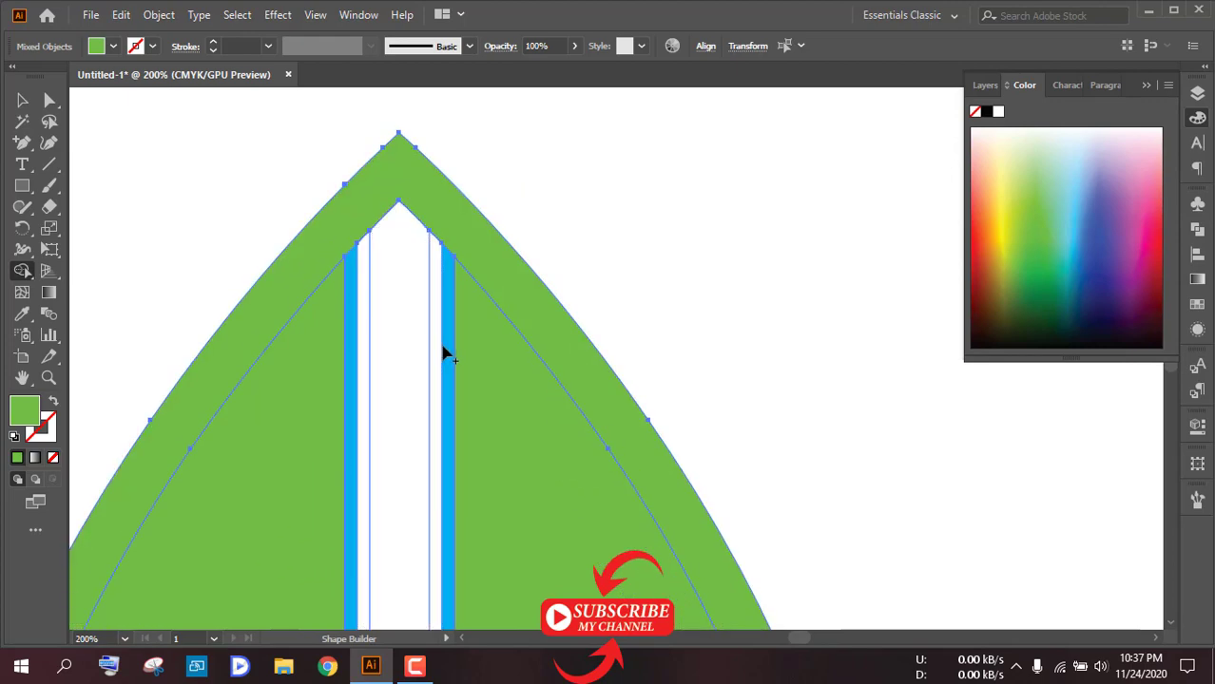
pyautogui.scroll(-4, 436, 358)
pyautogui.scroll(6, 436, 622)
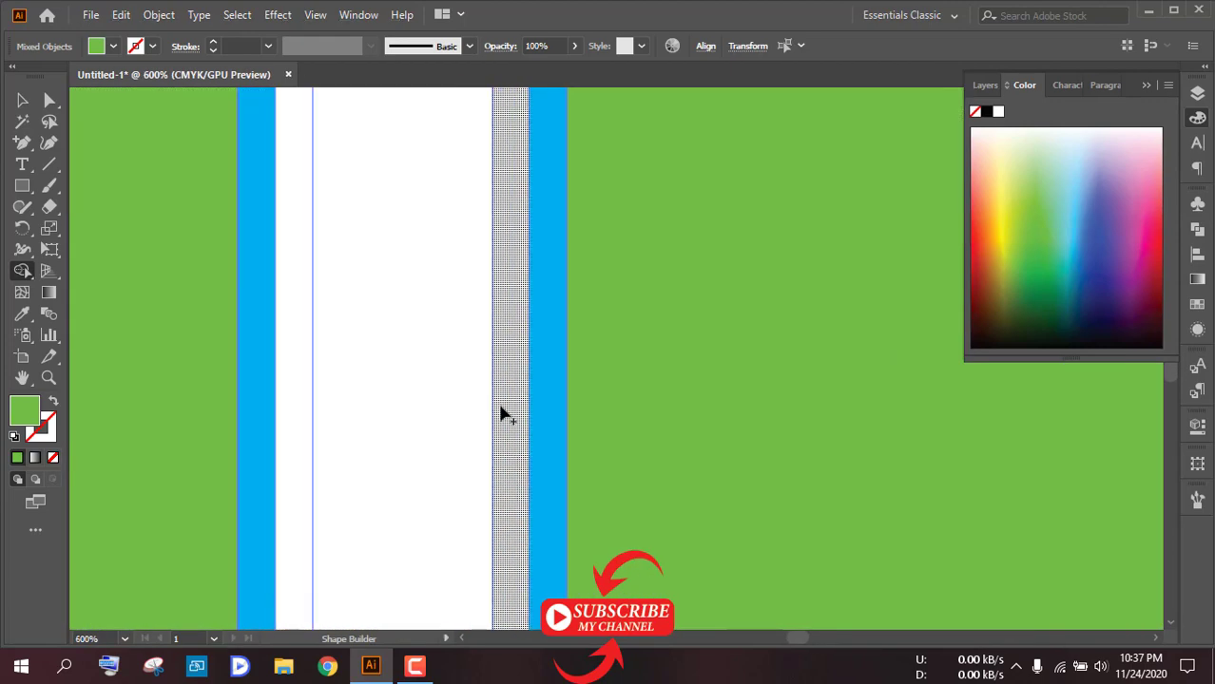
pyautogui.moveTo(539, 381); pyautogui.dragTo(510, 410)
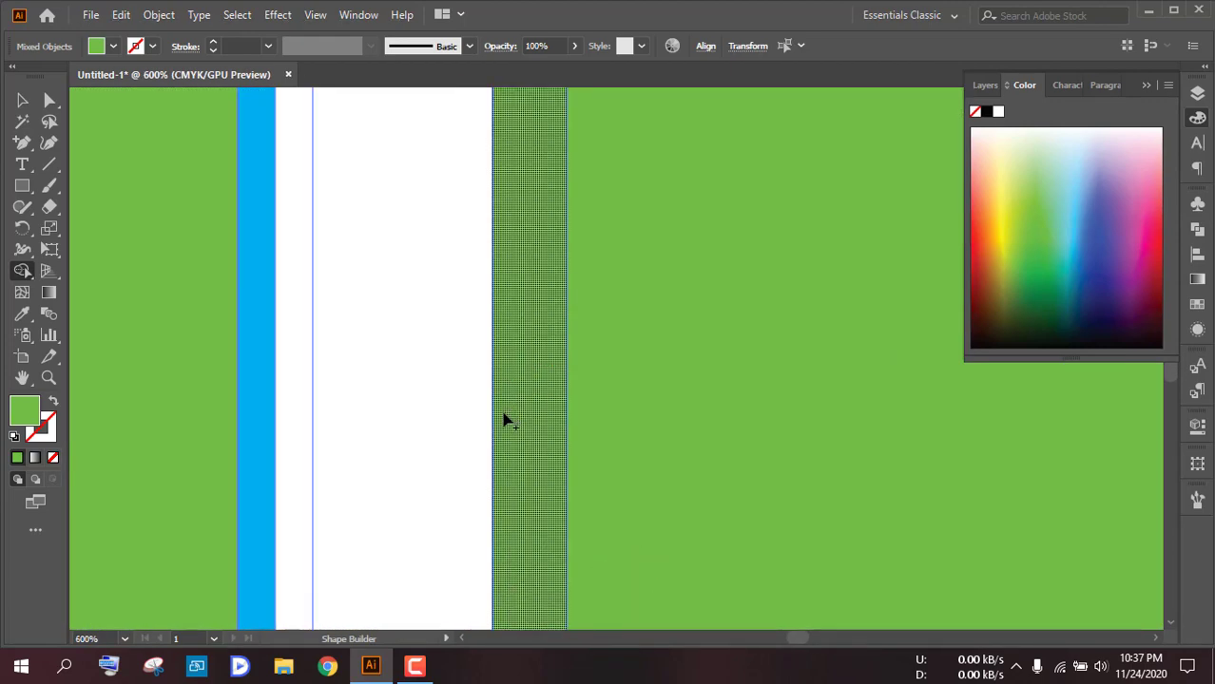
pyautogui.moveTo(271, 400); pyautogui.dragTo(285, 400)
# - Merge the blue and unfilled strips bordering the upper-left and upper-right sections into green borders, and deselect the artwork
pyautogui.scroll(-4, 285, 400)
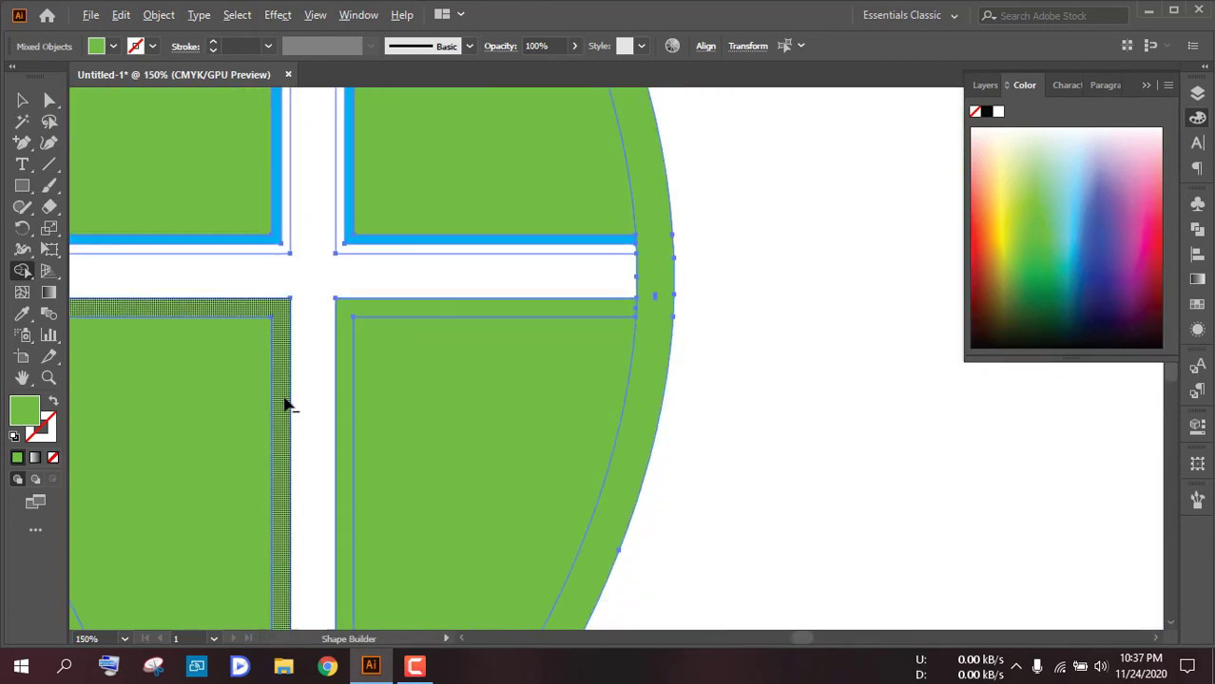
pyautogui.click(285, 249)
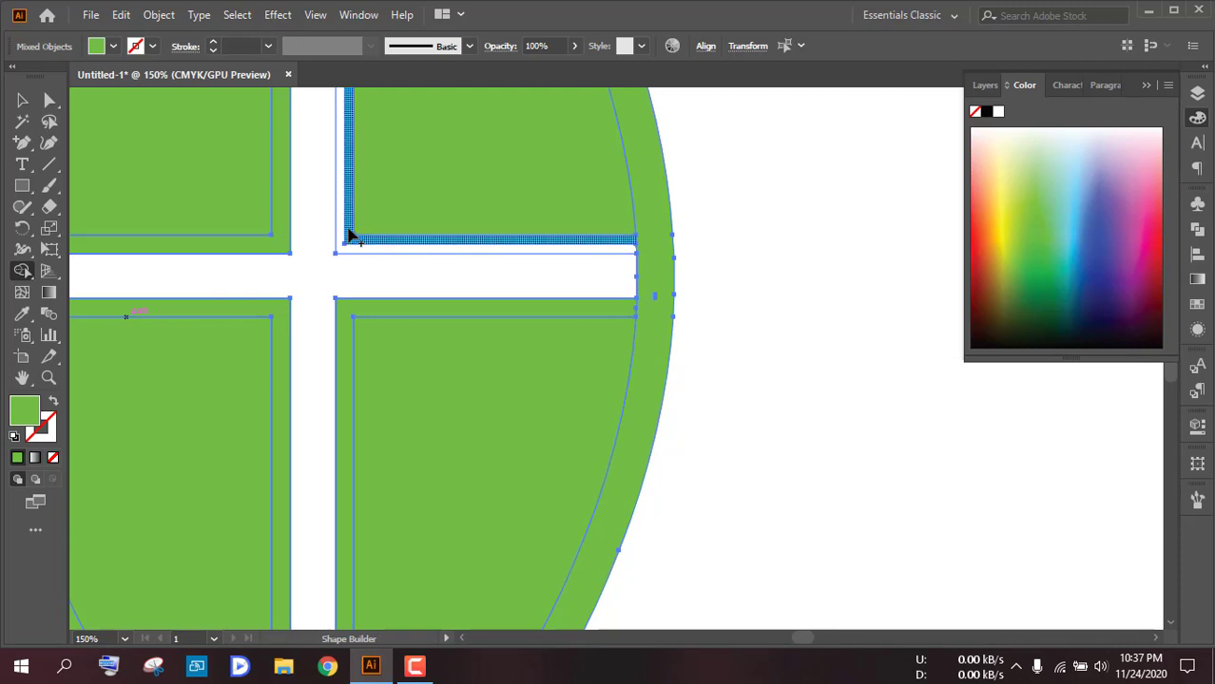
pyautogui.click(345, 247)
pyautogui.scroll(-2, 362, 276)
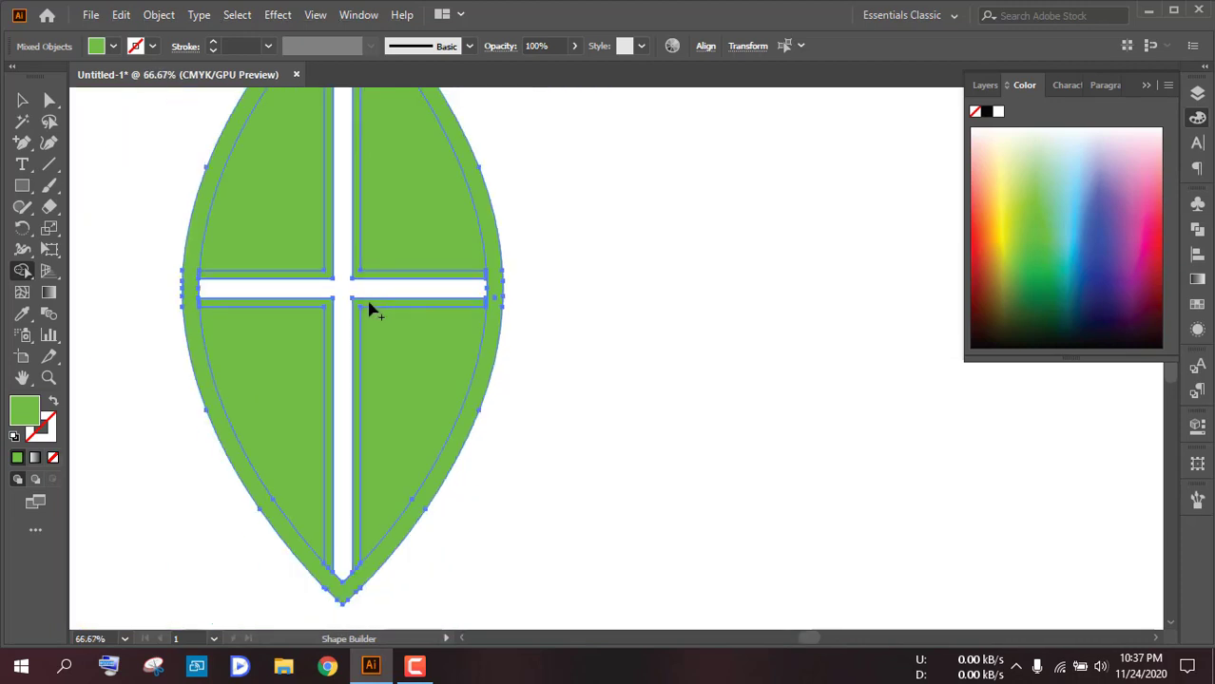
pyautogui.scroll(2, 371, 308)
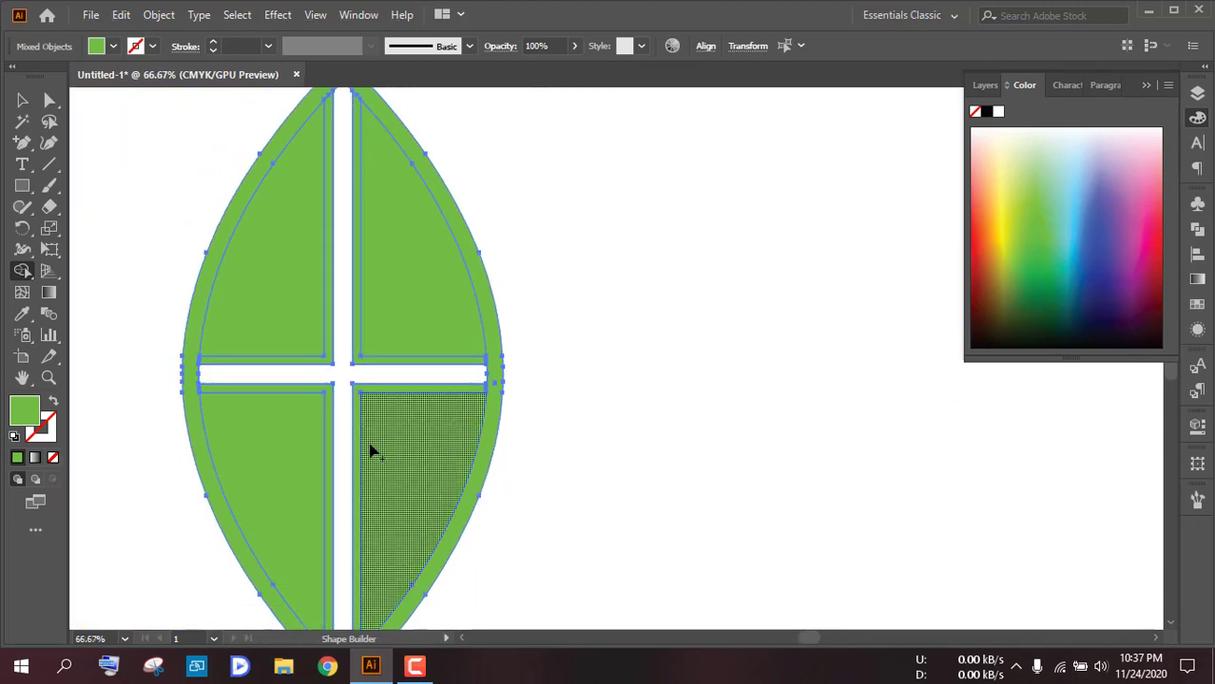
pyautogui.scroll(-1, 371, 541)
pyautogui.click(24, 101)
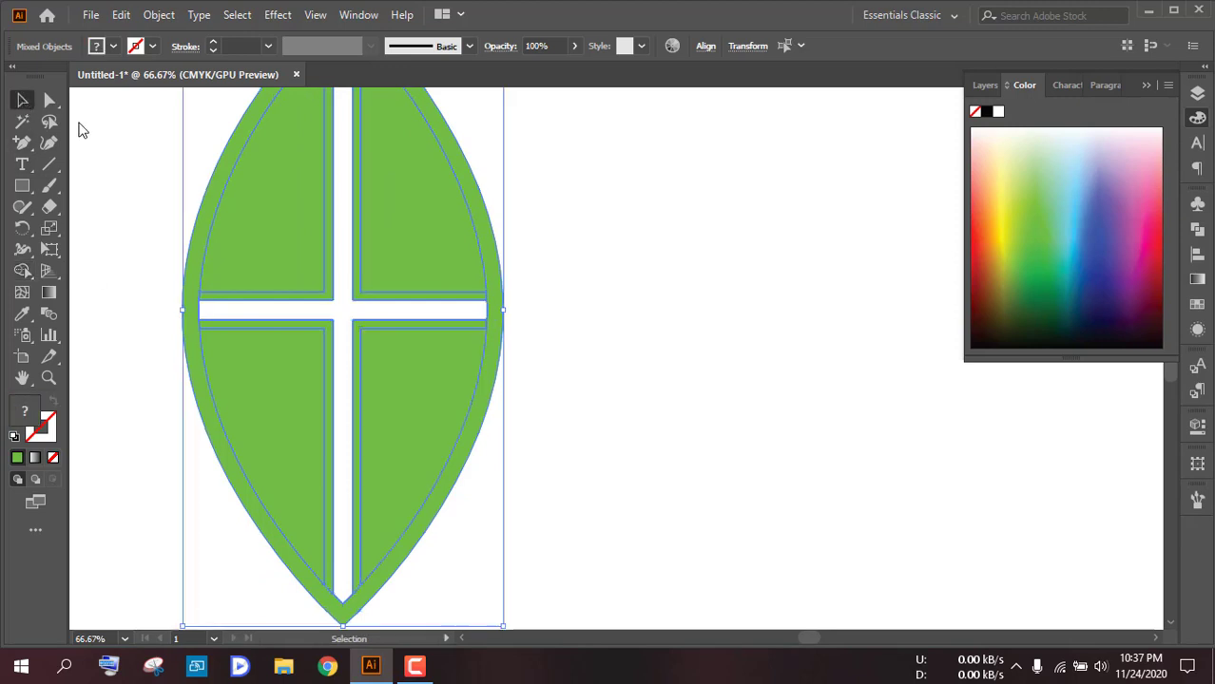
pyautogui.click(544, 280)
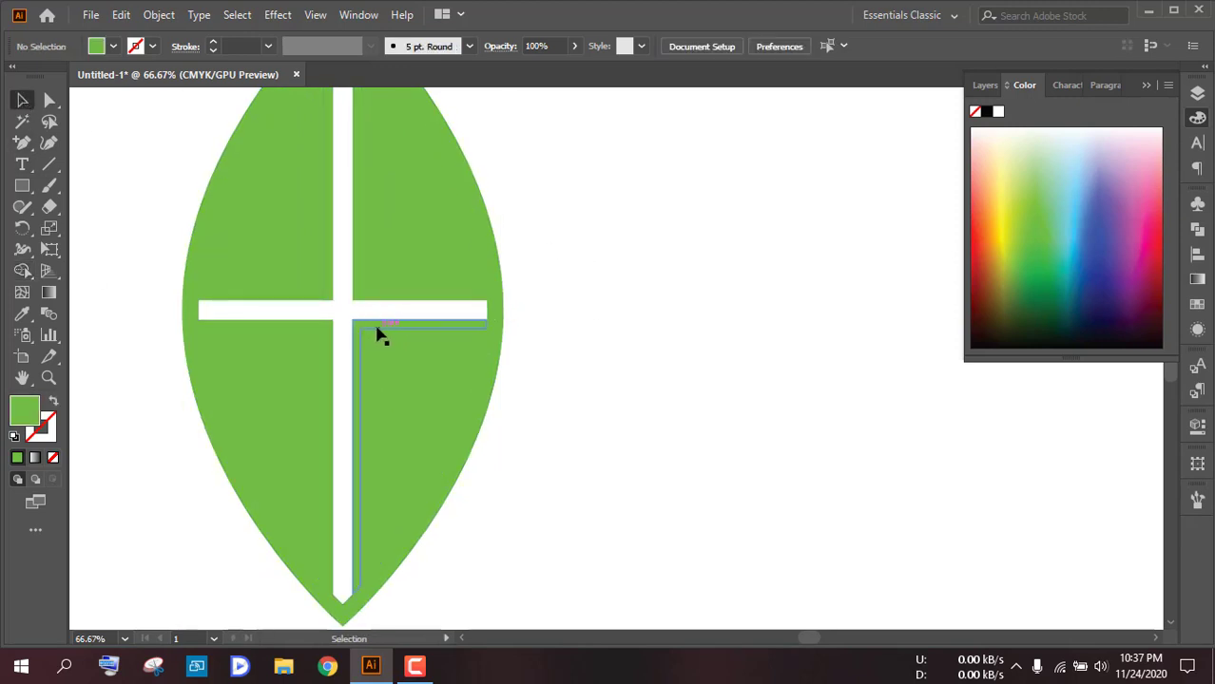
# - Fill the shield's upper-right inner section with white sampled from the artboard using the Eyedropper
pyautogui.moveTo(296, 306); pyautogui.dragTo(469, 380)
pyautogui.scroll(-2, 470, 388)
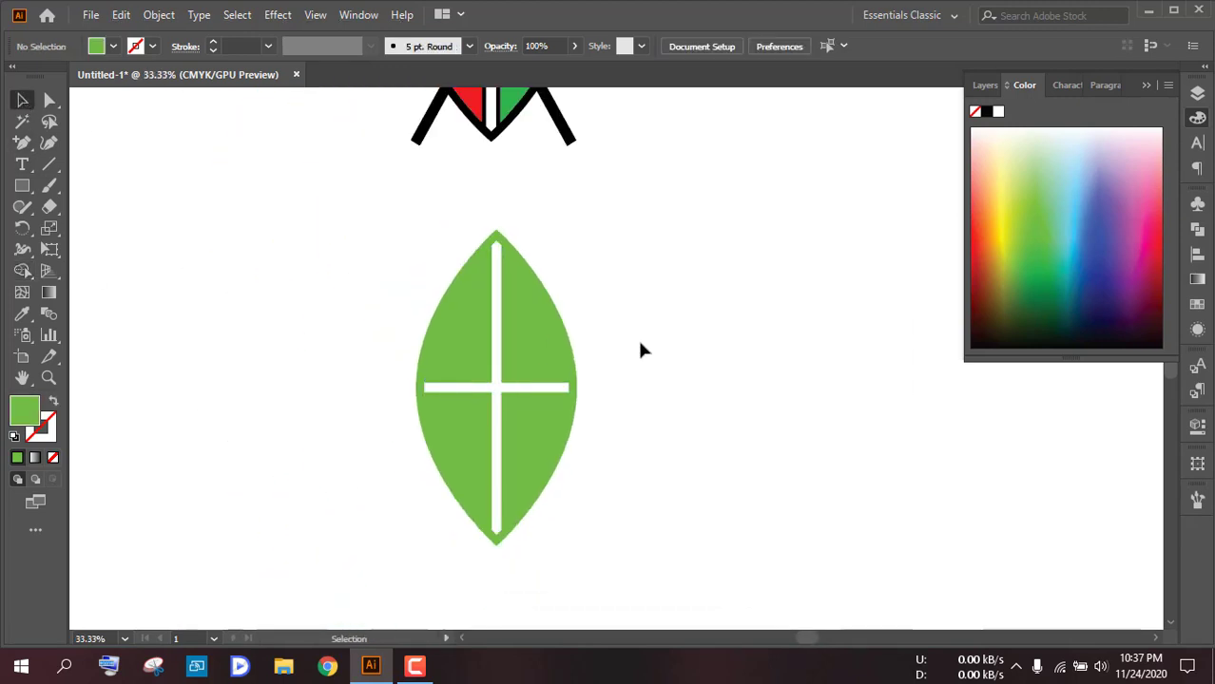
pyautogui.scroll(3, 496, 306)
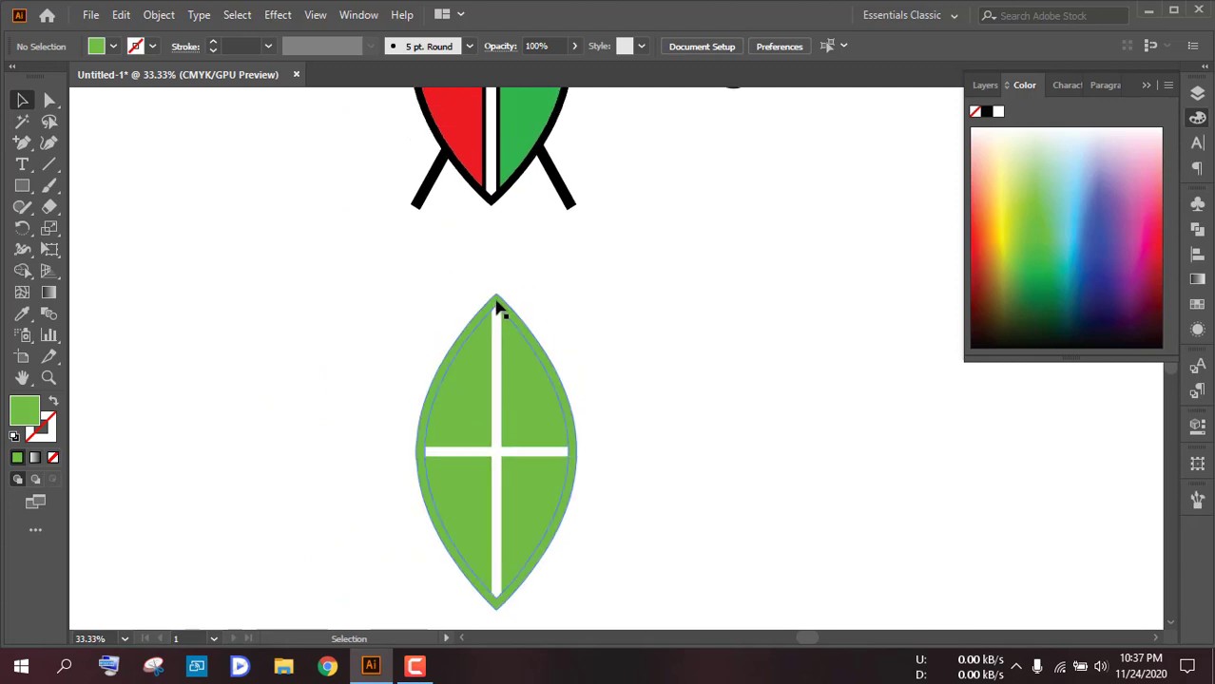
pyautogui.click(529, 448)
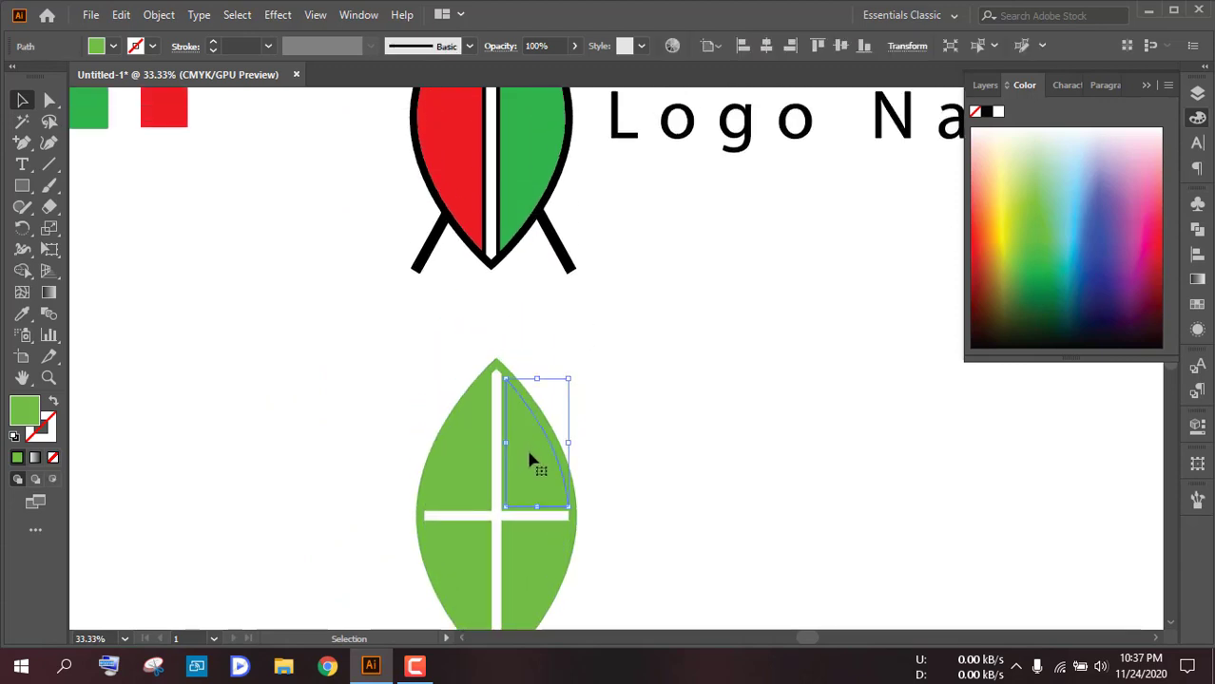
pyautogui.scroll(-2, 521, 460)
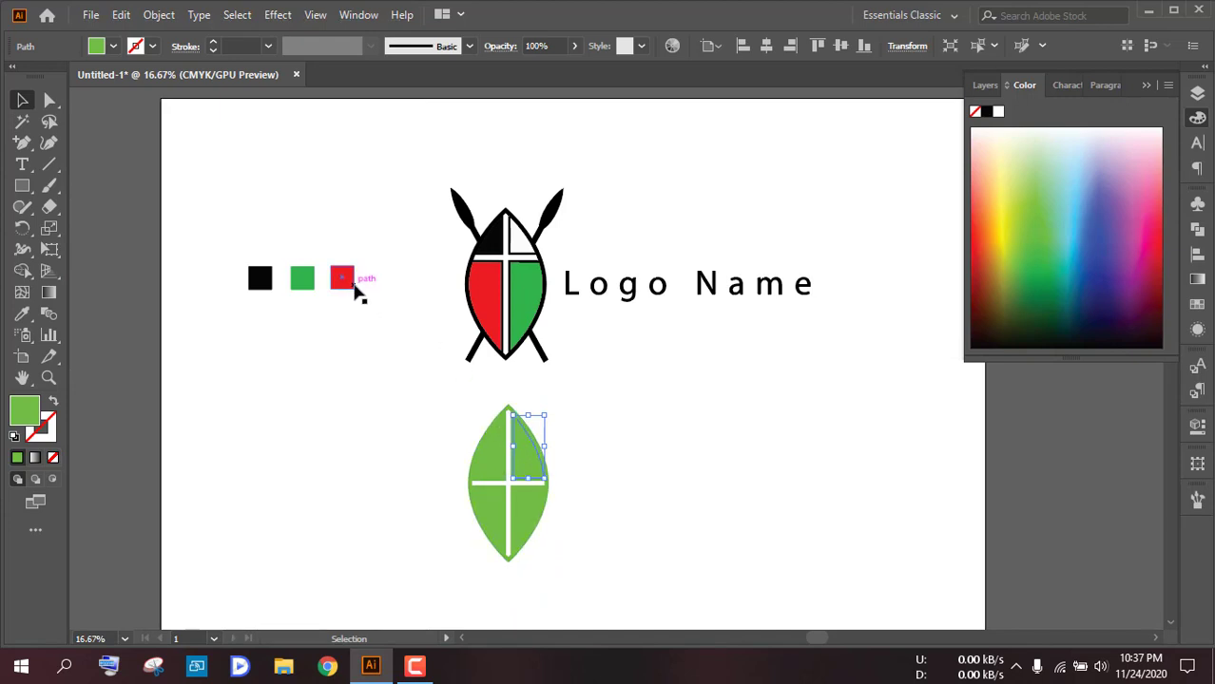
pyautogui.press('i')
pyautogui.click(391, 328)
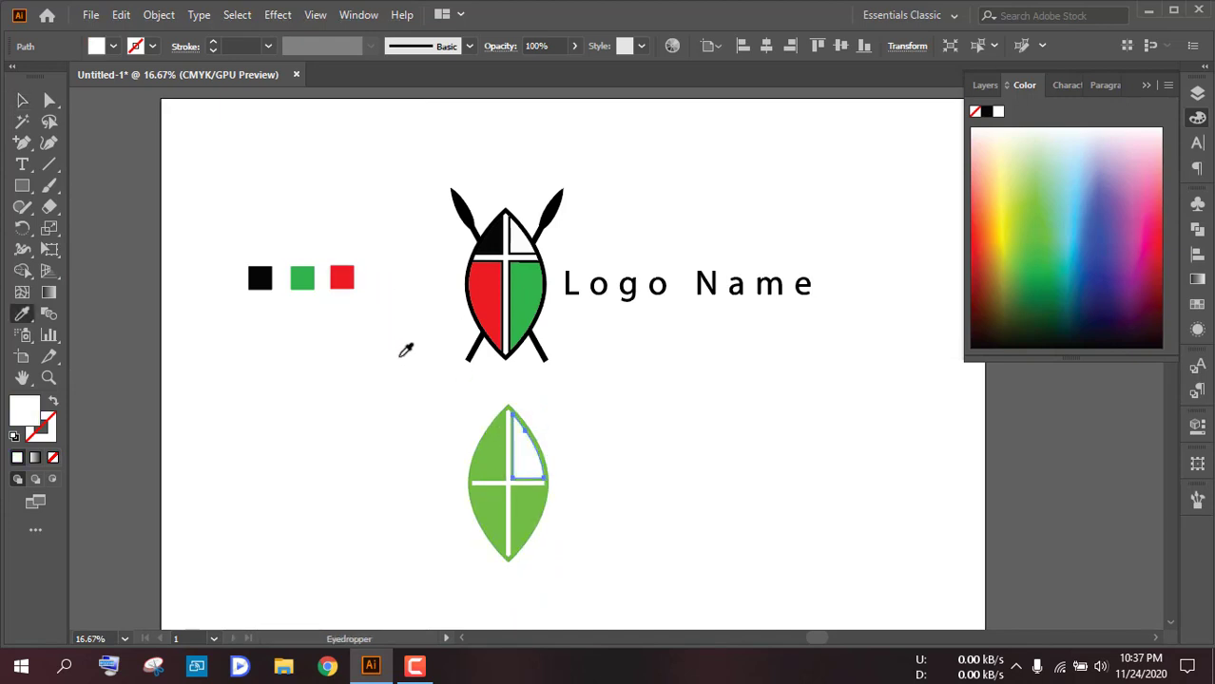
# - Fill the lower shield's upper-left inner section with black and its lower-left section with red, sampling both colours with the Eyedropper
pyautogui.keyDown('ctrl'); pyautogui.click(481, 439); pyautogui.keyUp('ctrl')
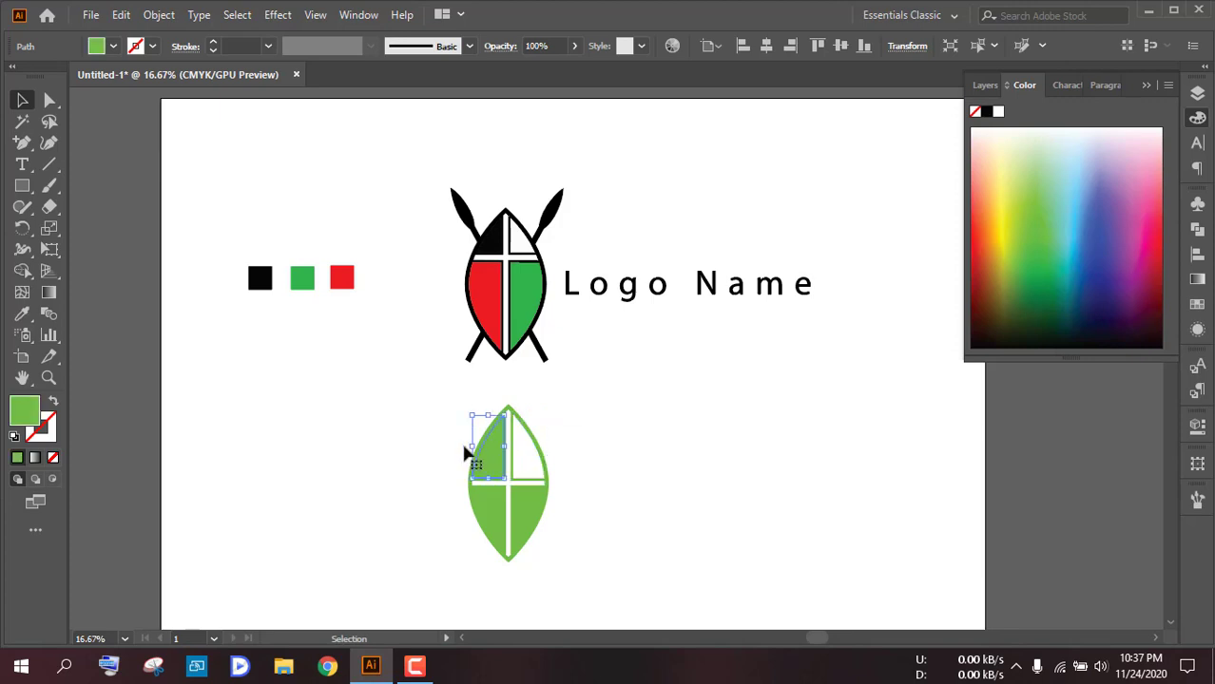
pyautogui.click(490, 240)
pyautogui.press('v')
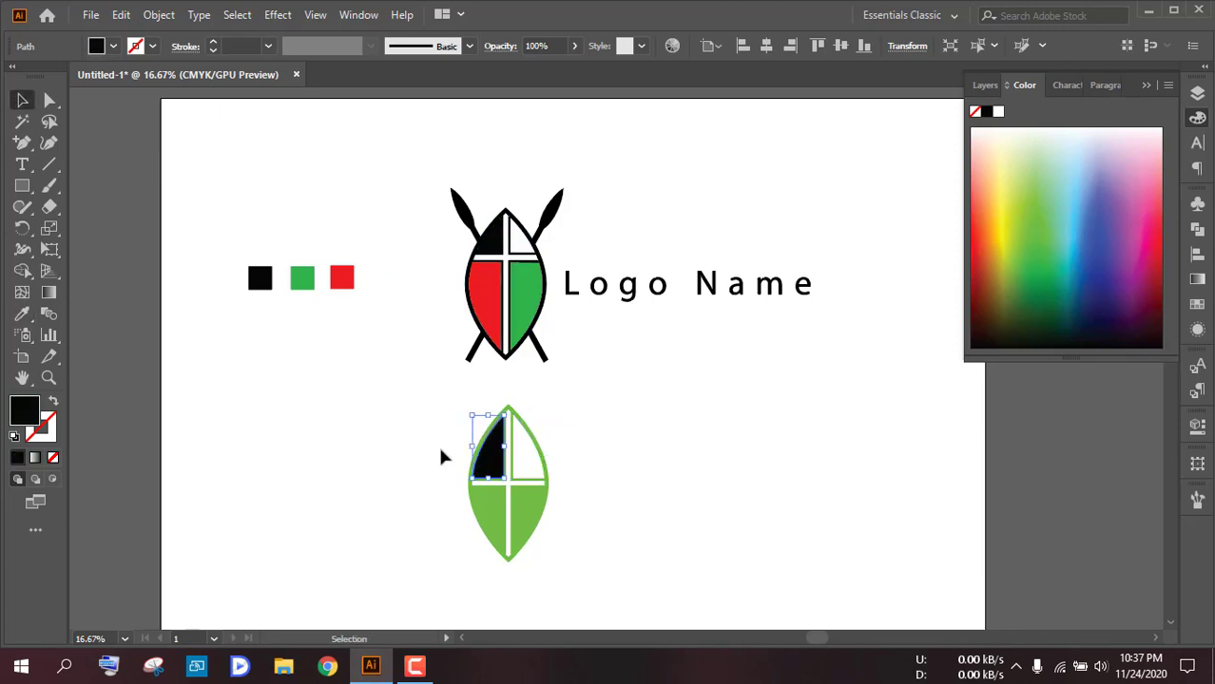
pyautogui.click(489, 506)
pyautogui.press('i')
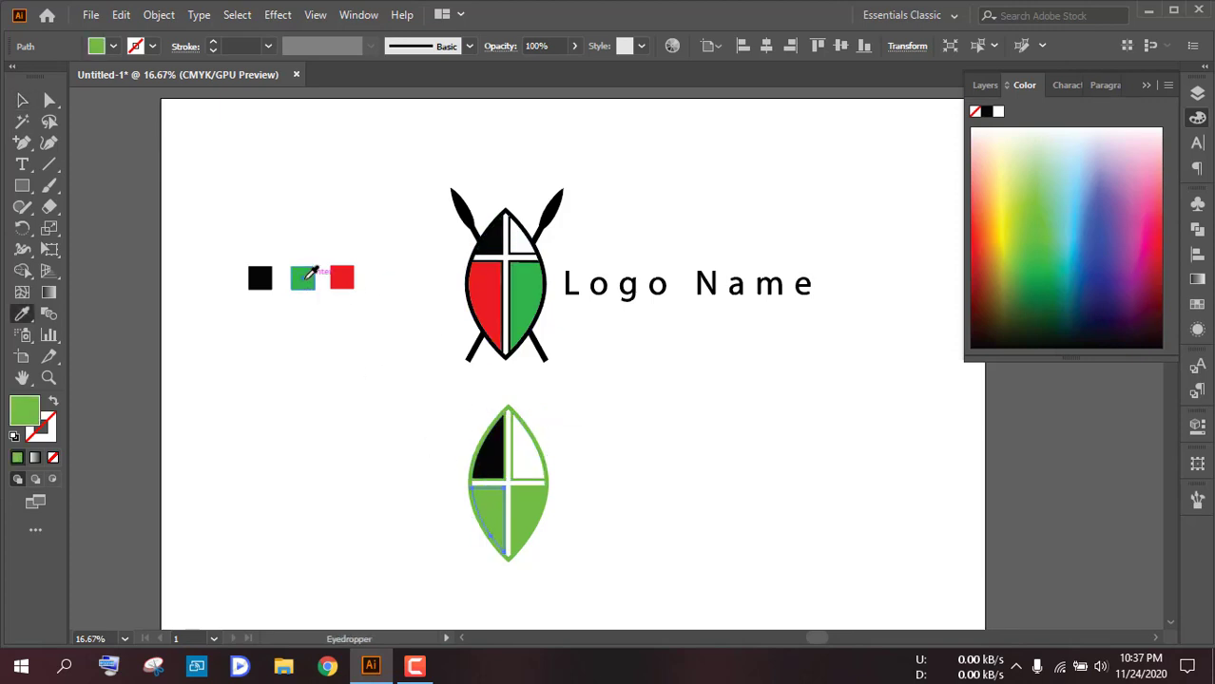
pyautogui.click(341, 277)
pyautogui.press('v')
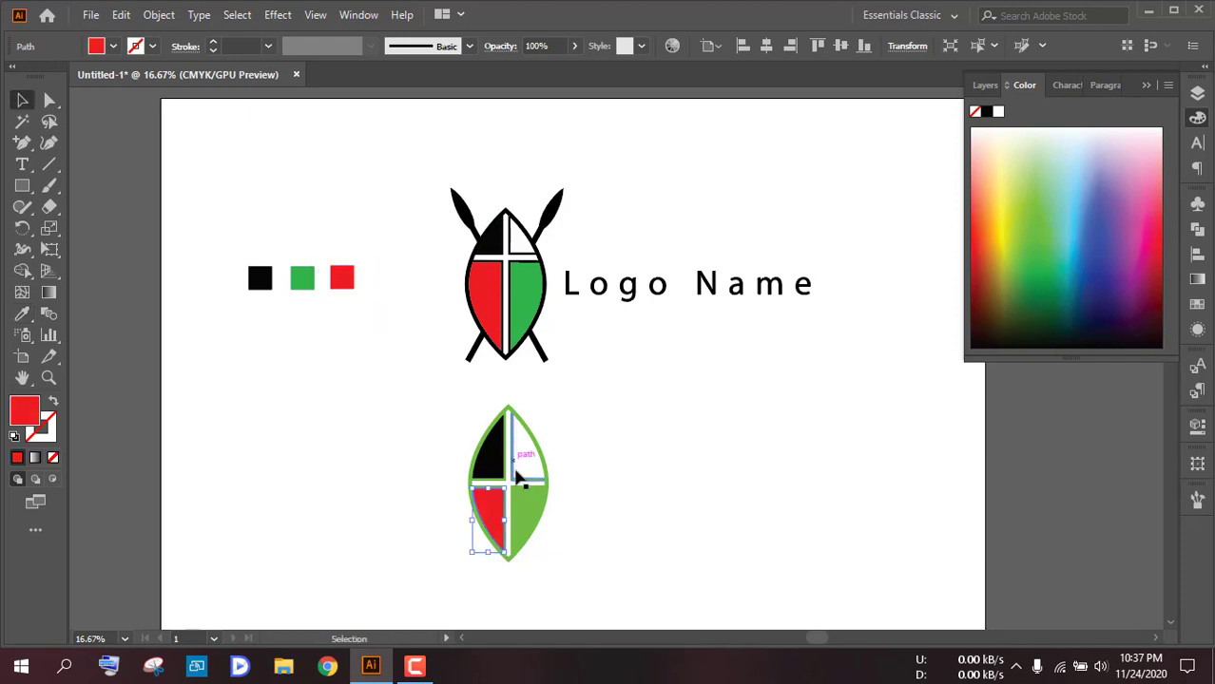
# - Fill the shield's lower-right inner section with the darker green sampled from the green swatch square, and deselect it
pyautogui.click(535, 509)
pyautogui.press('i')
pyautogui.click(302, 277)
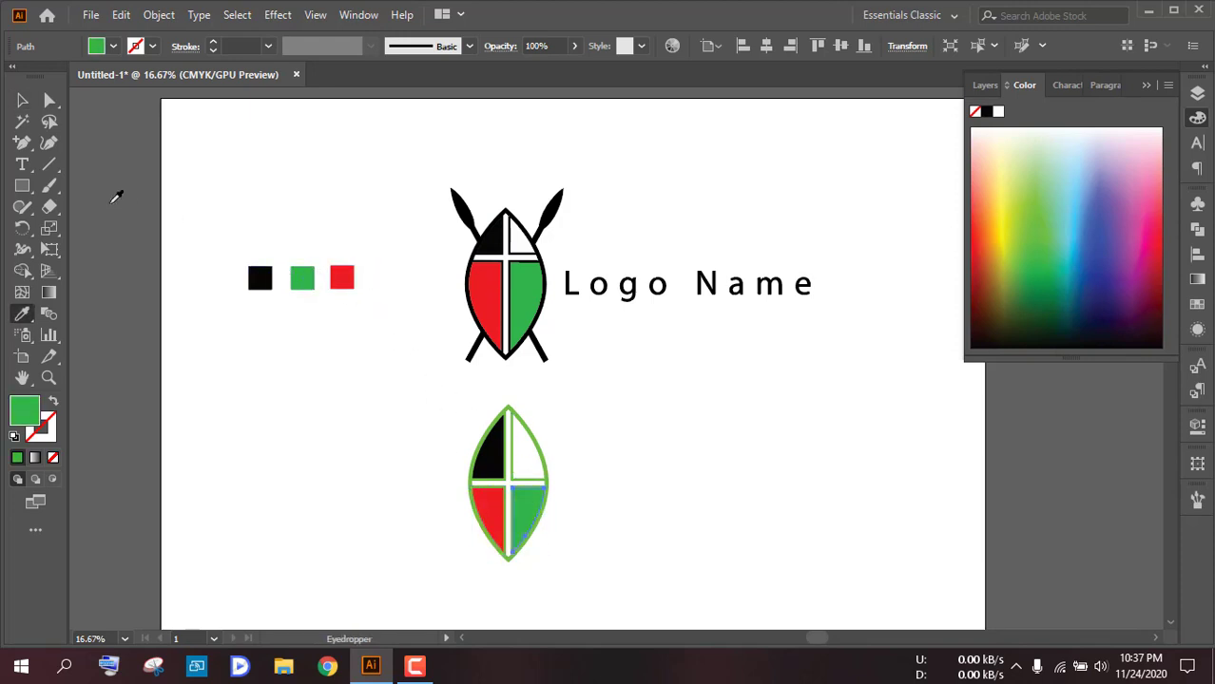
pyautogui.click(21, 100)
pyautogui.click(582, 539)
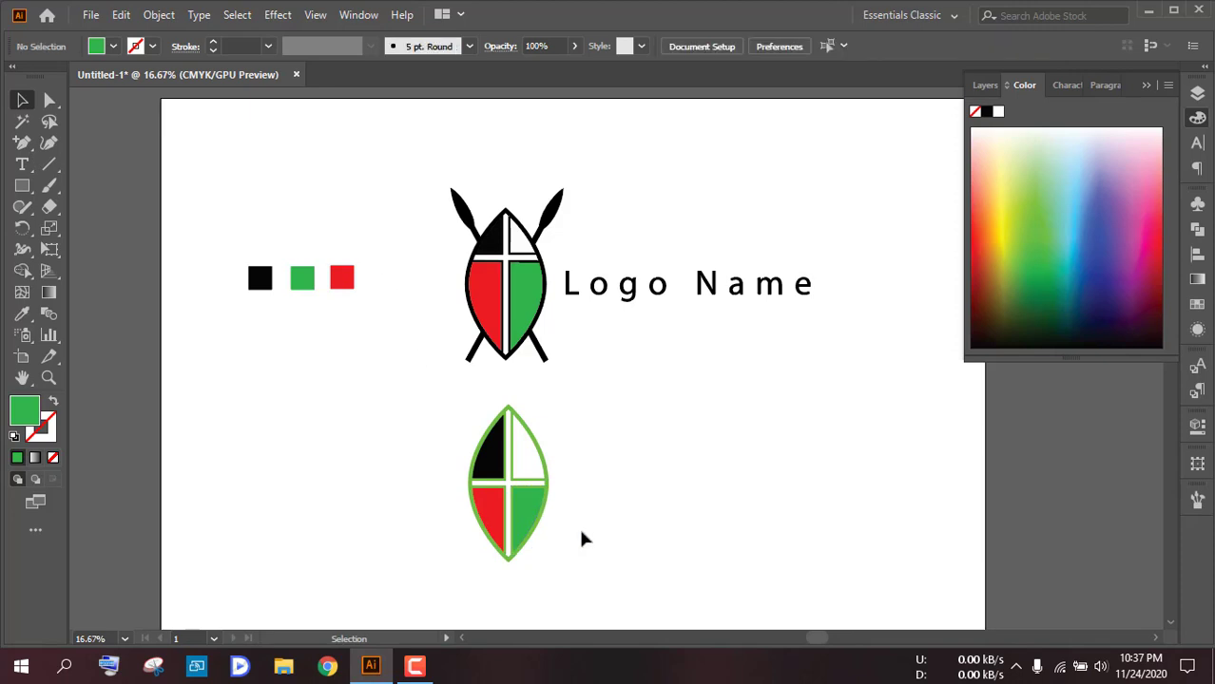
# - Fill the shield's outer rim with black and deselect it
pyautogui.scroll(5, 490, 505)
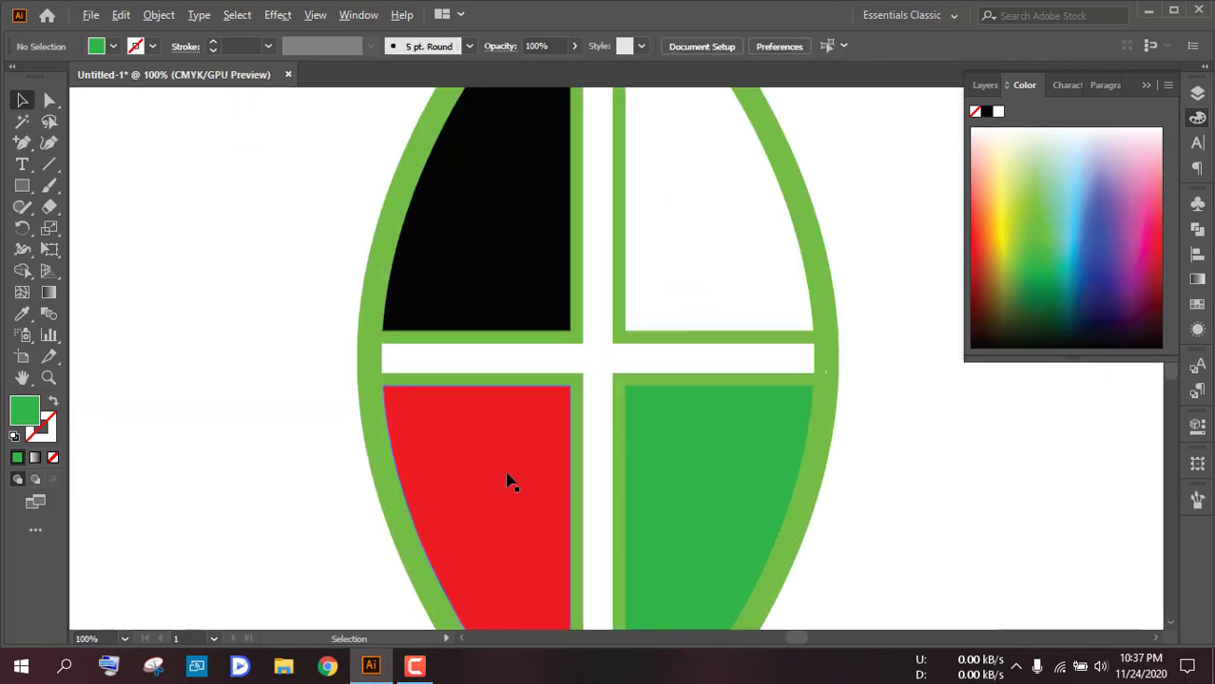
pyautogui.click(808, 246)
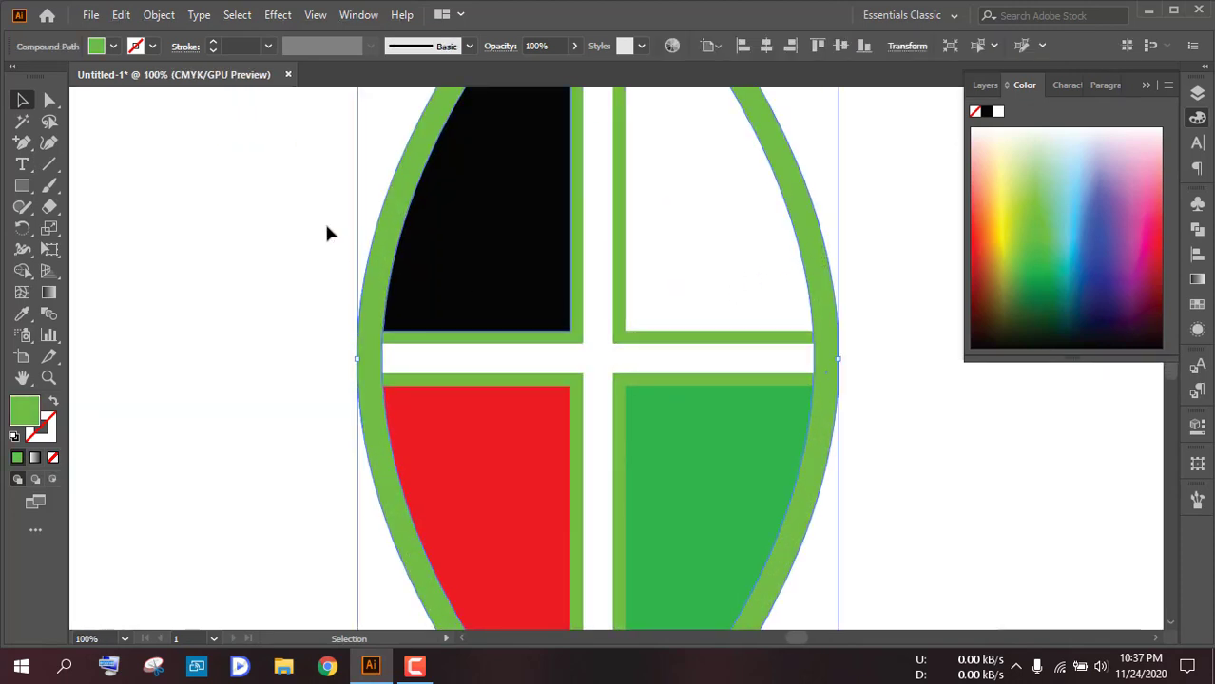
pyautogui.click(114, 47)
pyautogui.click(48, 82)
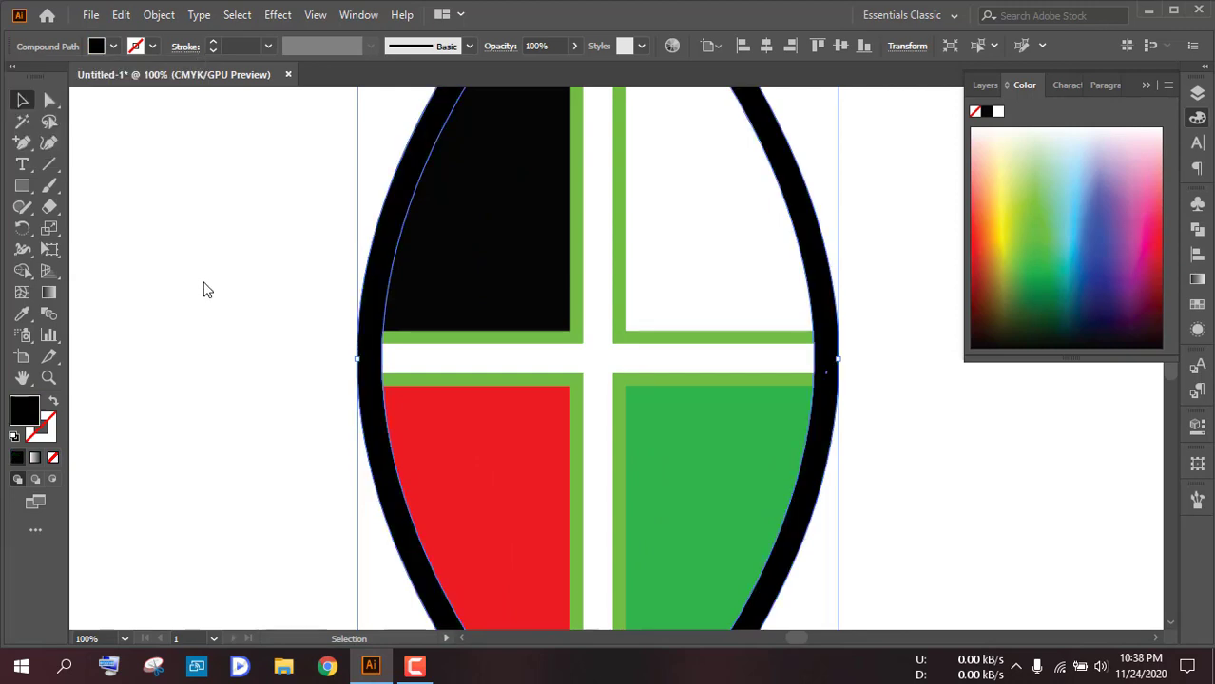
pyautogui.click(227, 294)
pyautogui.scroll(-6, 665, 318)
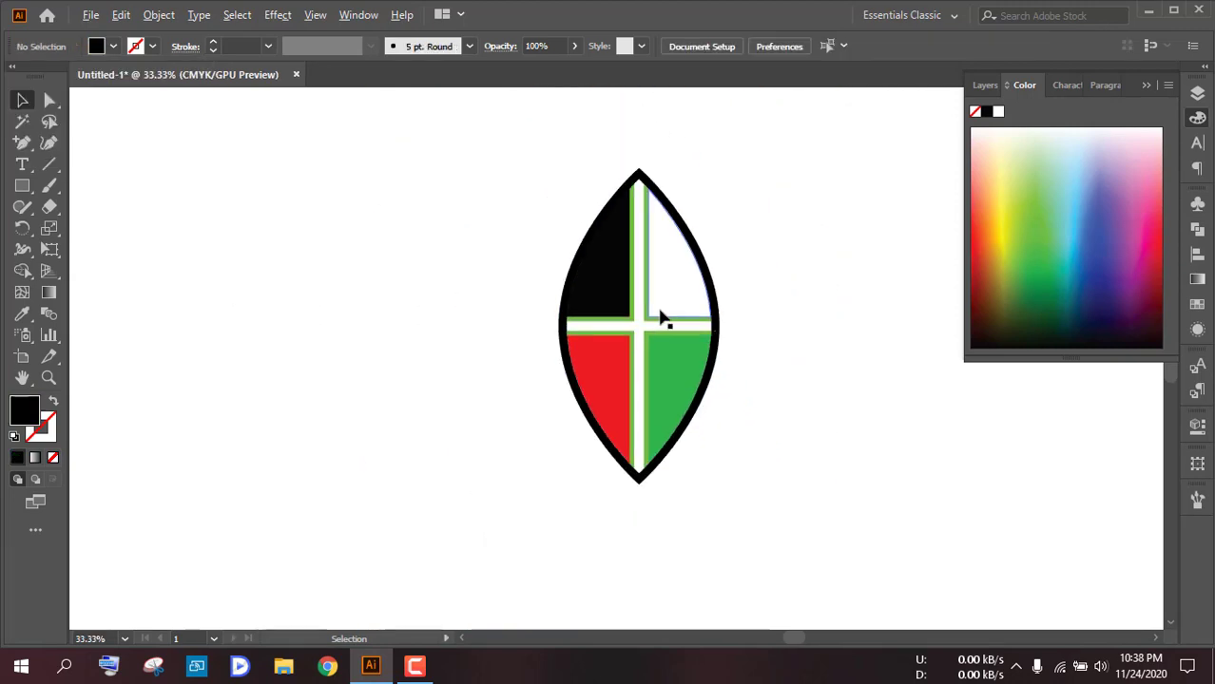
# - Fill the whole group of cross and green section borders inside the shield with black
pyautogui.scroll(5, 703, 309)
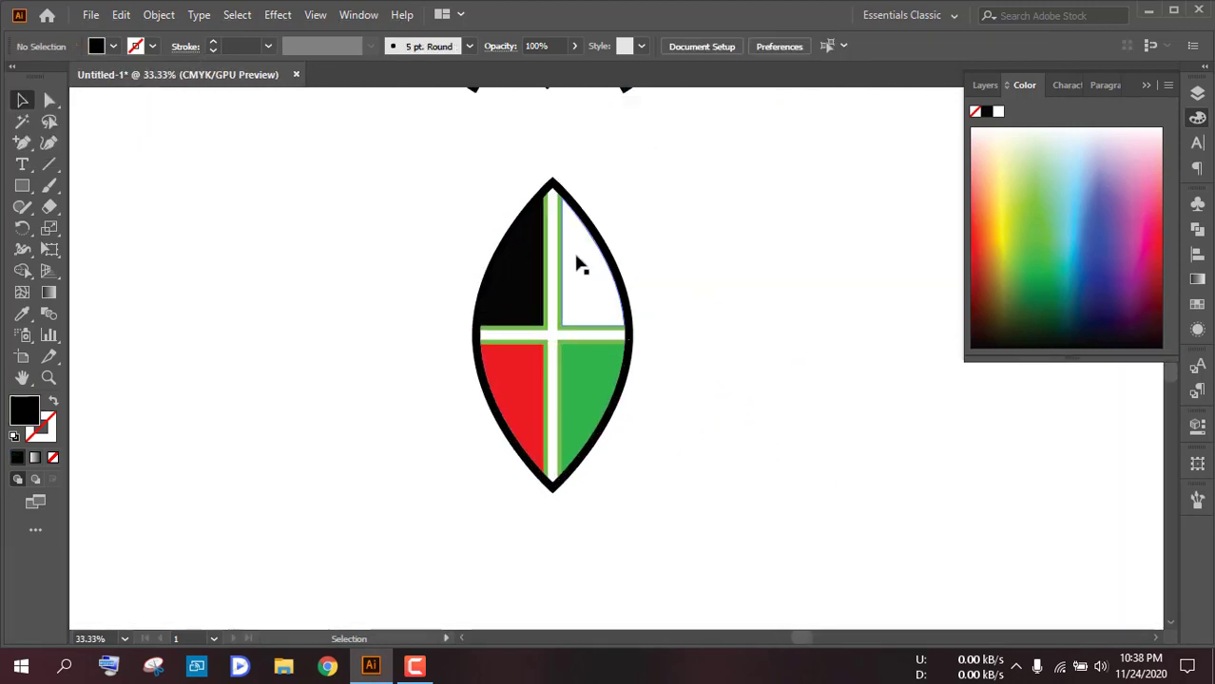
pyautogui.scroll(4, 575, 264)
pyautogui.click(508, 298)
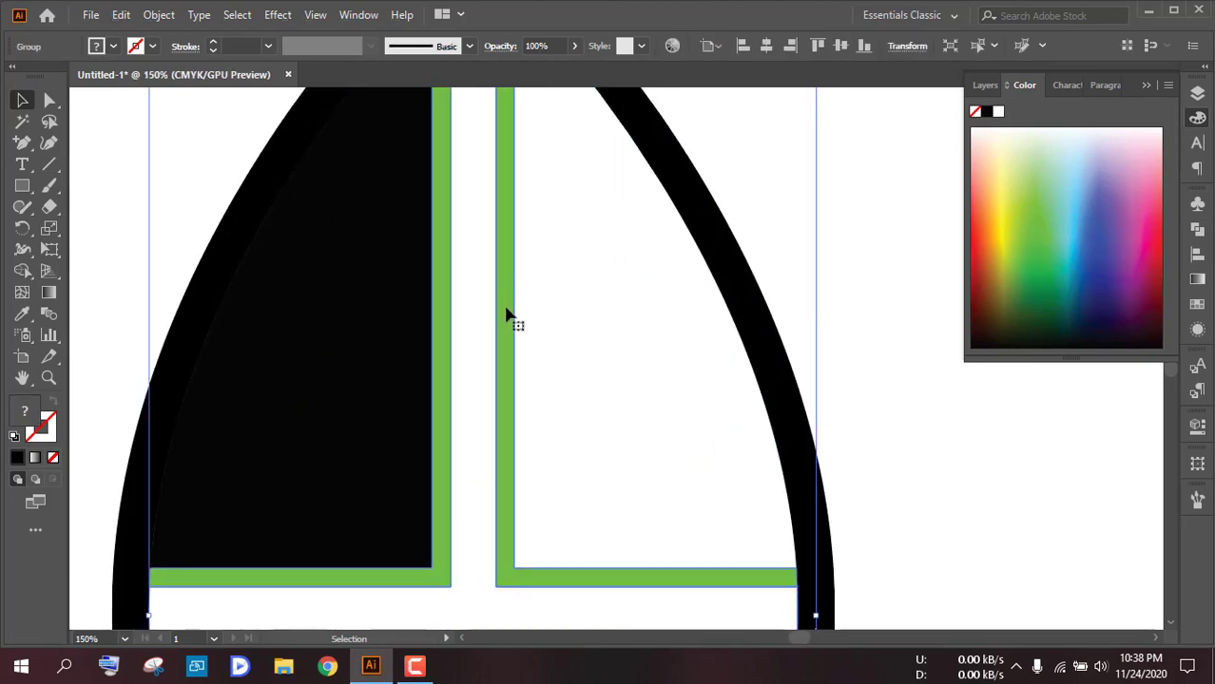
pyautogui.scroll(-4, 507, 315)
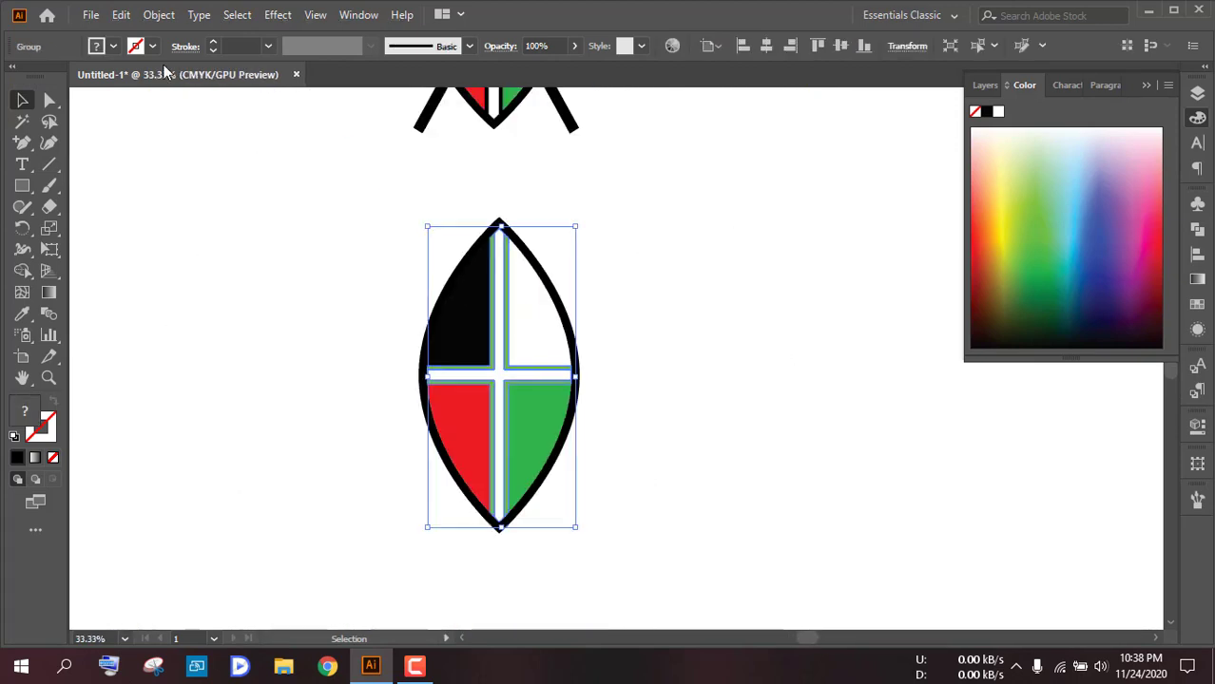
pyautogui.click(113, 46)
pyautogui.click(49, 76)
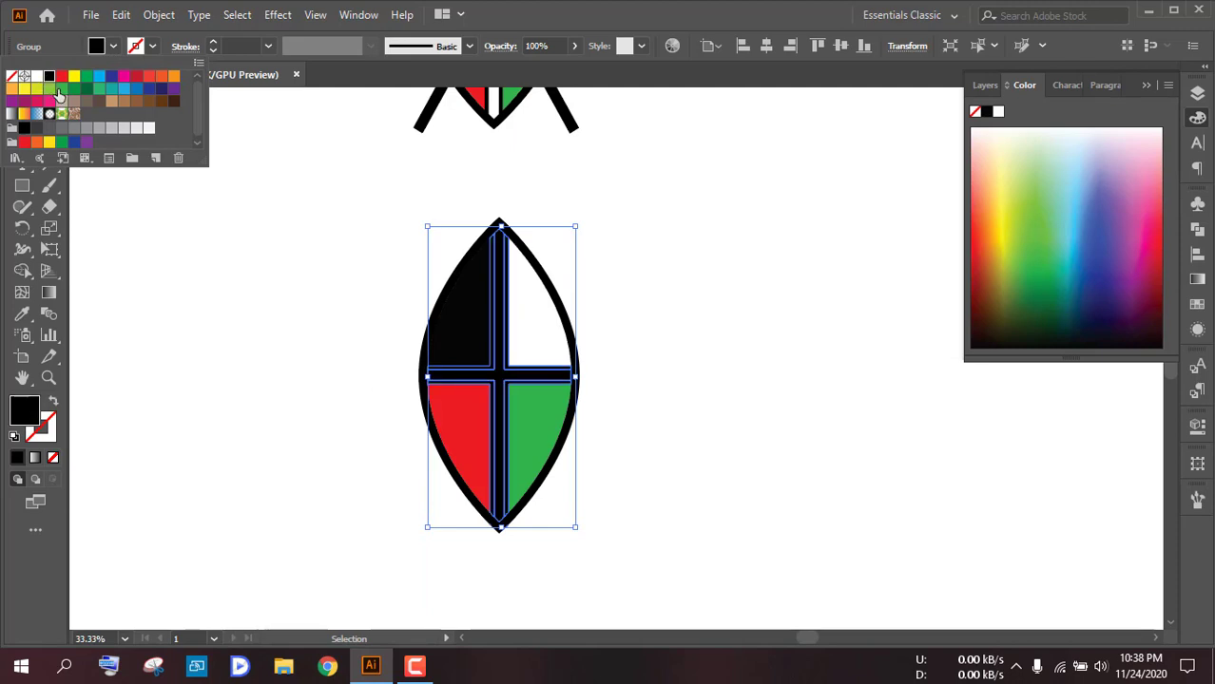
pyautogui.click(584, 358)
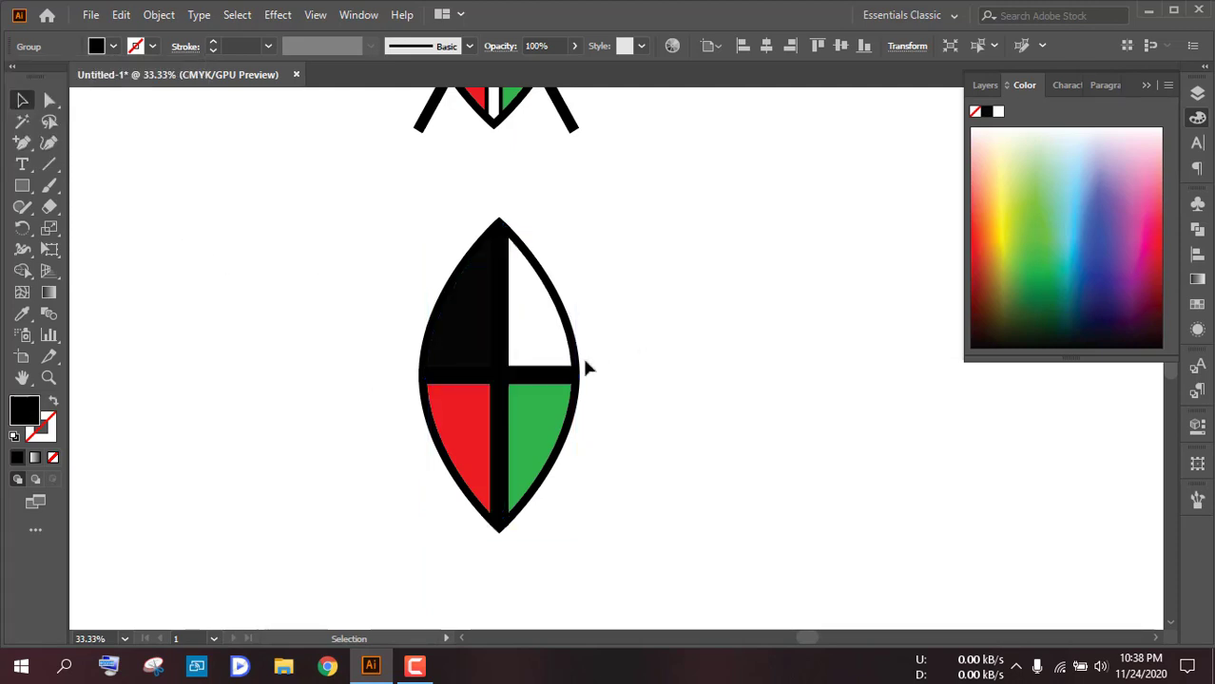
# - Ungroup the black cross and border pieces inside the shield
pyautogui.scroll(2, 518, 356)
pyautogui.click(482, 353)
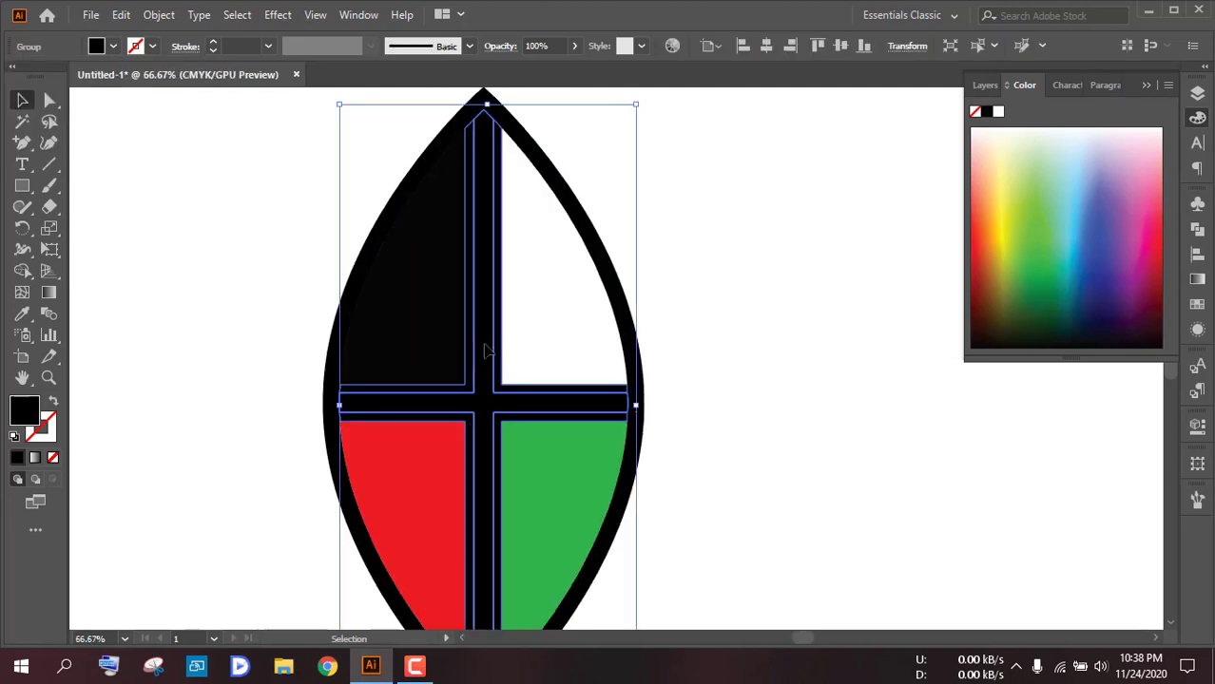
pyautogui.rightClick(483, 344)
pyautogui.click(536, 182)
pyautogui.click(799, 292)
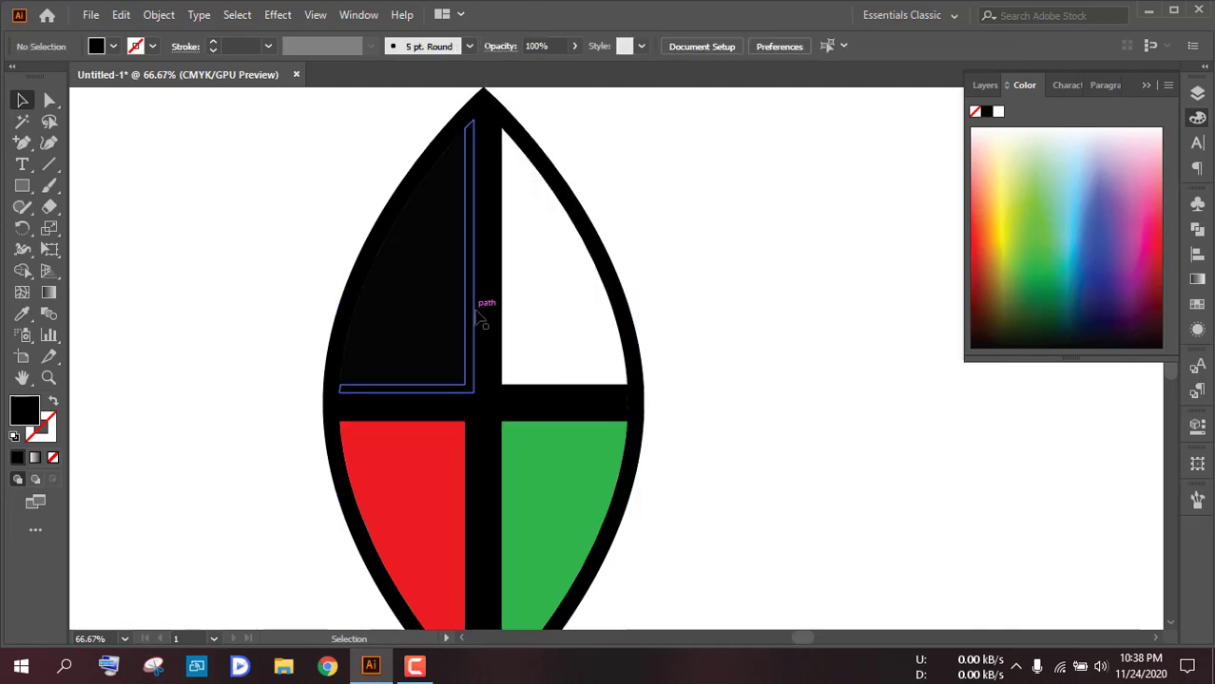
# - Fill only the cross shape inside the shield with white, and deselect it
pyautogui.click(482, 319)
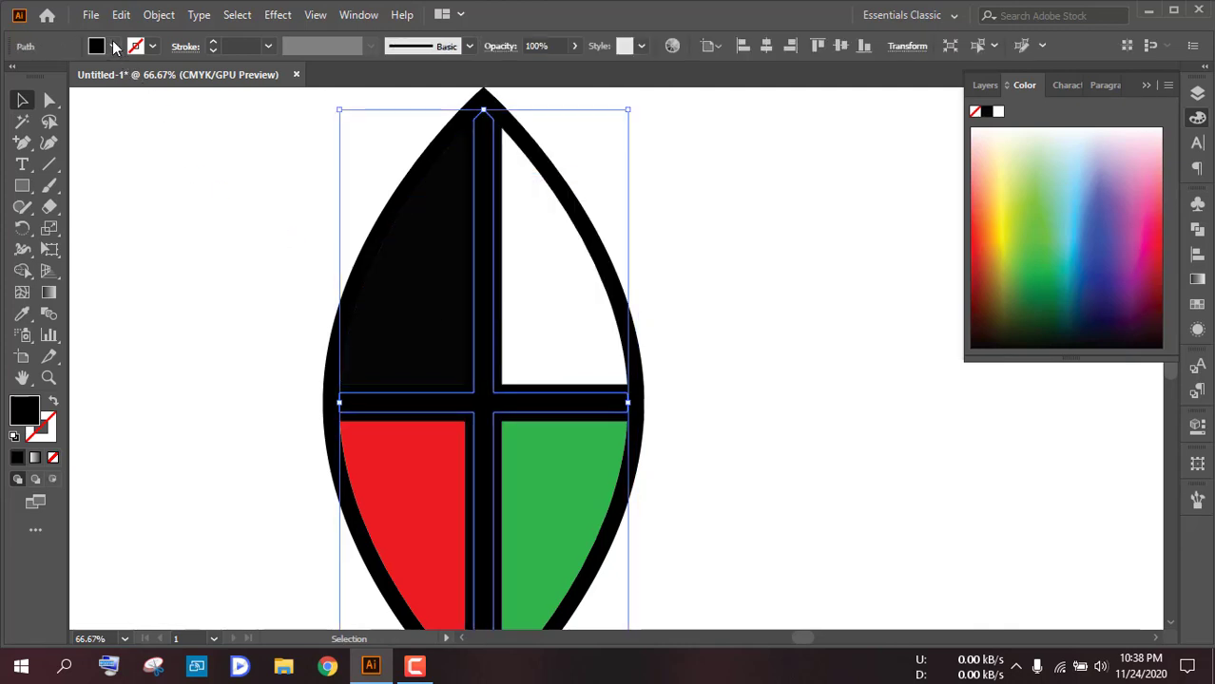
pyautogui.click(113, 47)
pyautogui.click(38, 76)
pyautogui.click(194, 221)
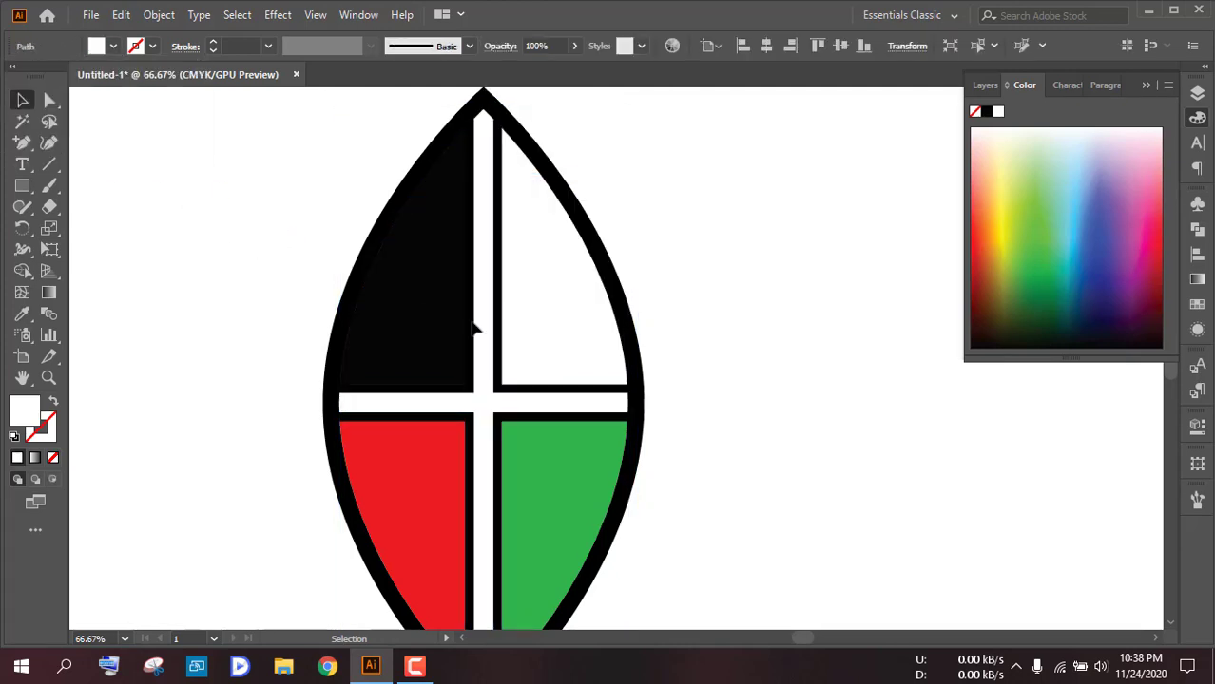
# - Draw a tall, narrow rectangle, about as high as the lower shield, in the empty space to the right of it
pyautogui.scroll(-3, 808, 385)
pyautogui.scroll(2, 591, 276)
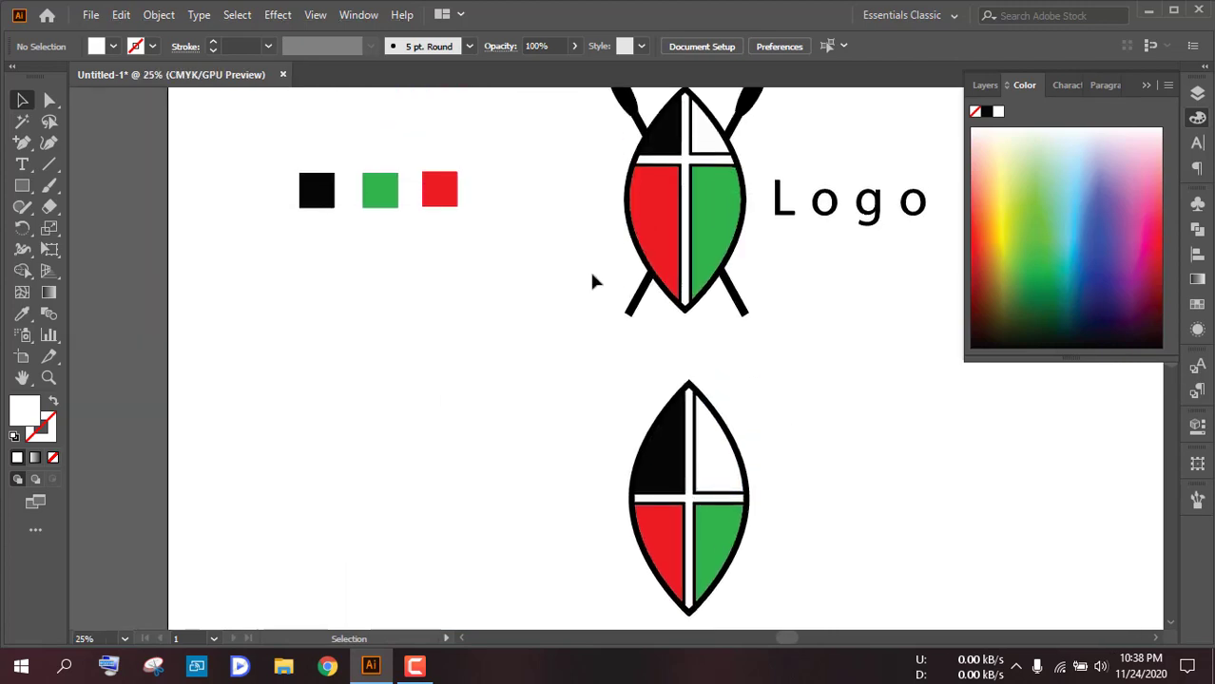
pyautogui.moveTo(821, 429); pyautogui.dragTo(668, 405)
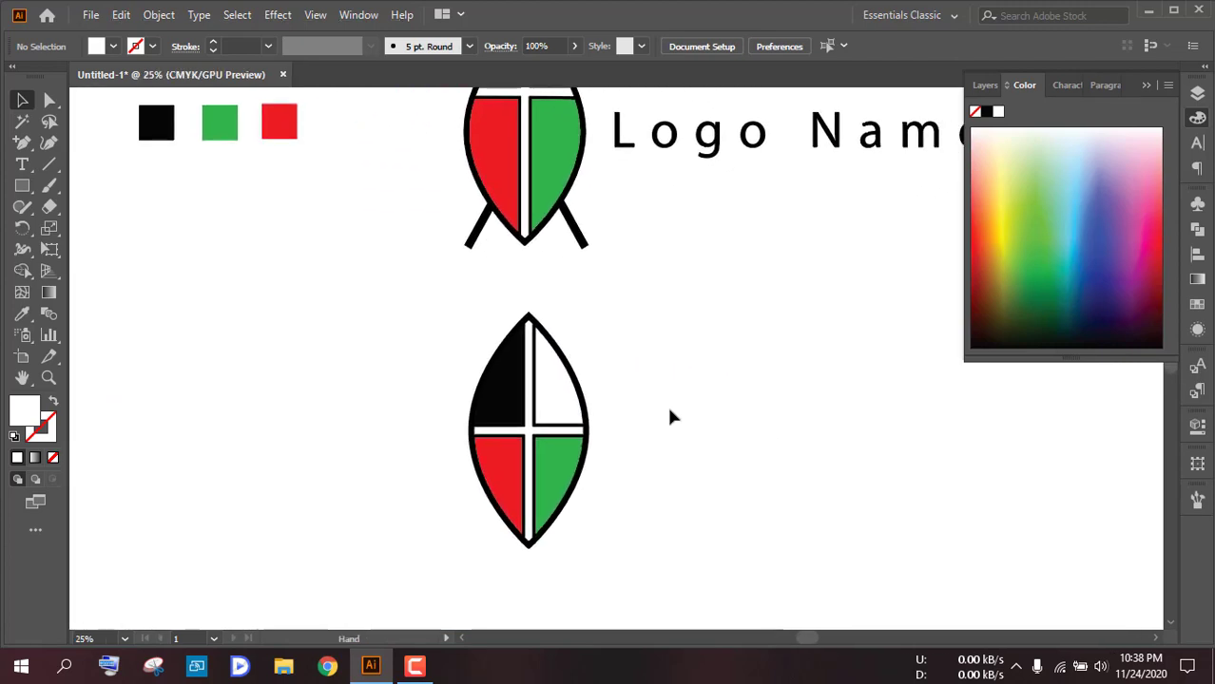
pyautogui.scroll(2, 601, 464)
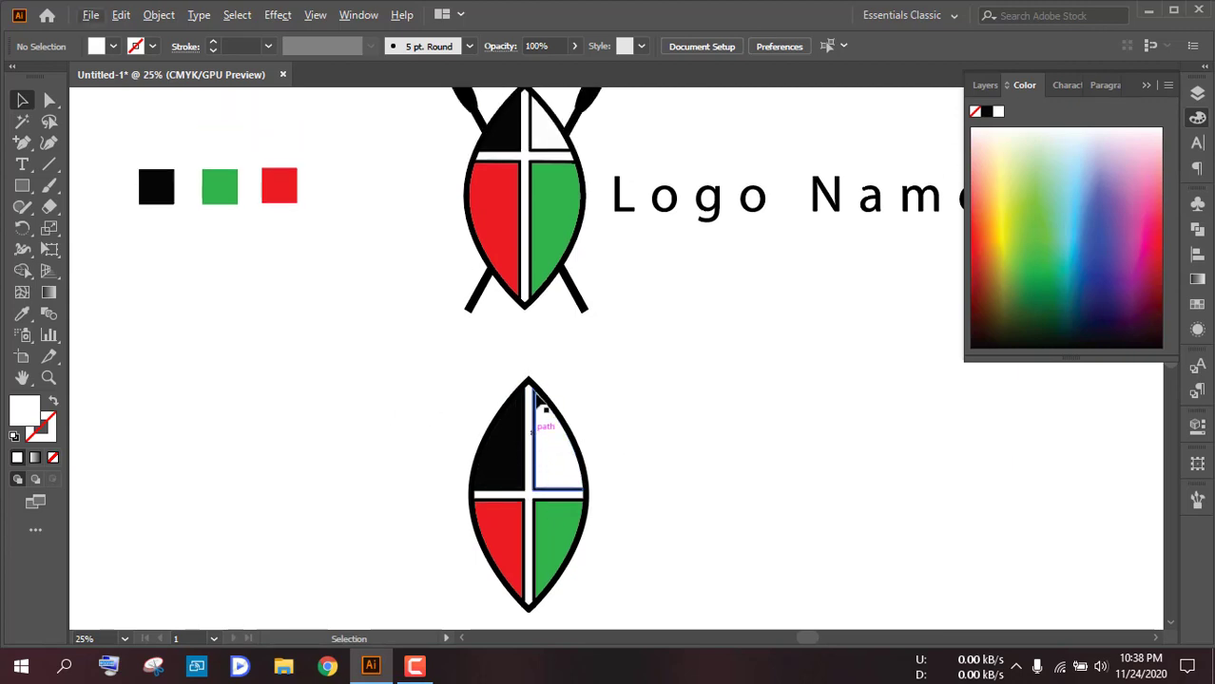
pyautogui.scroll(2, 524, 307)
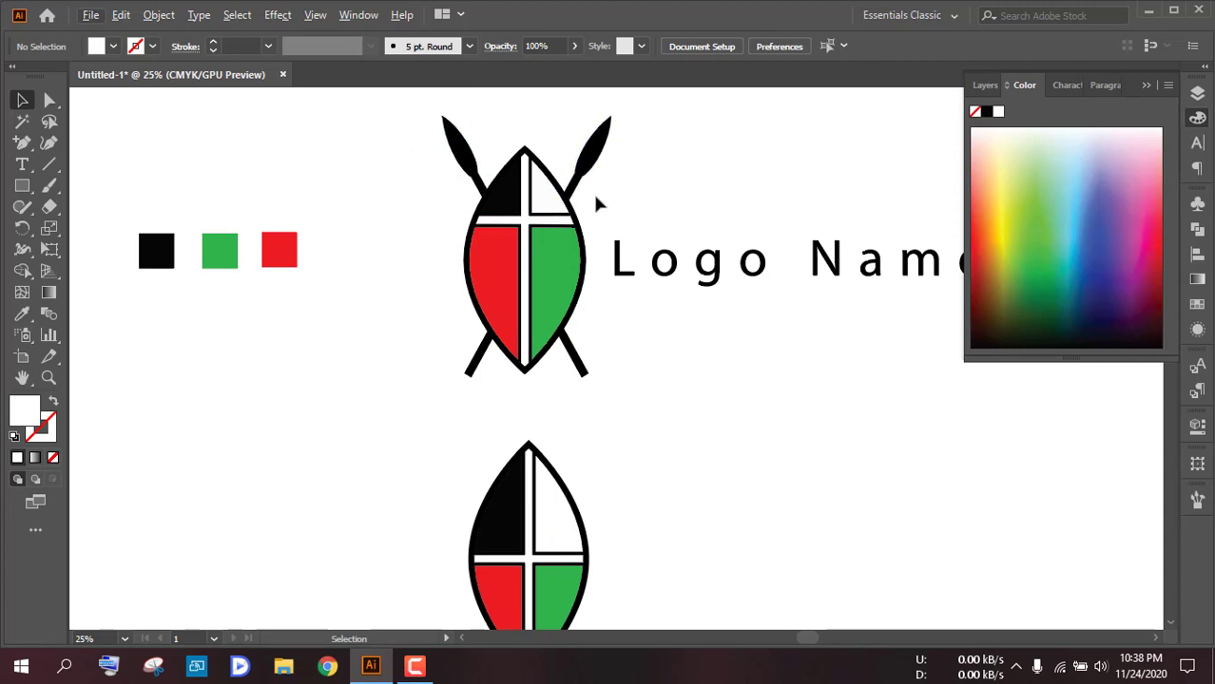
pyautogui.scroll(-2, 487, 149)
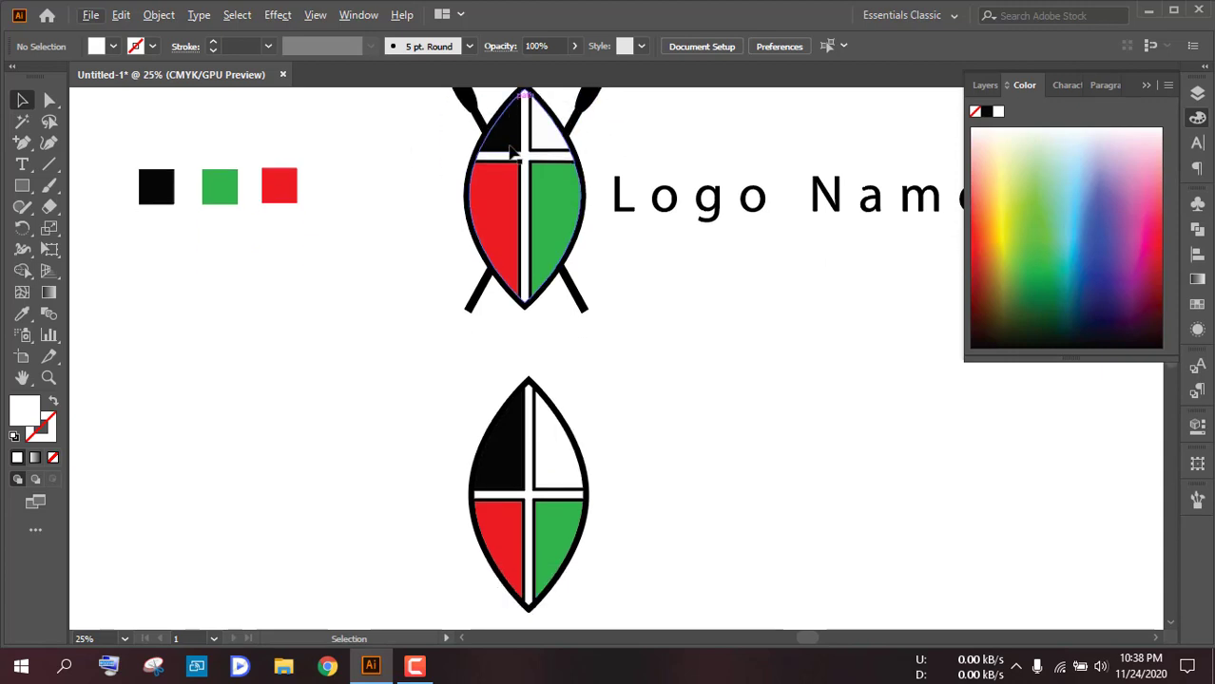
pyautogui.click(23, 186)
pyautogui.moveTo(23, 187); pyautogui.dragTo(103, 190)
pyautogui.scroll(-3, 230, 302)
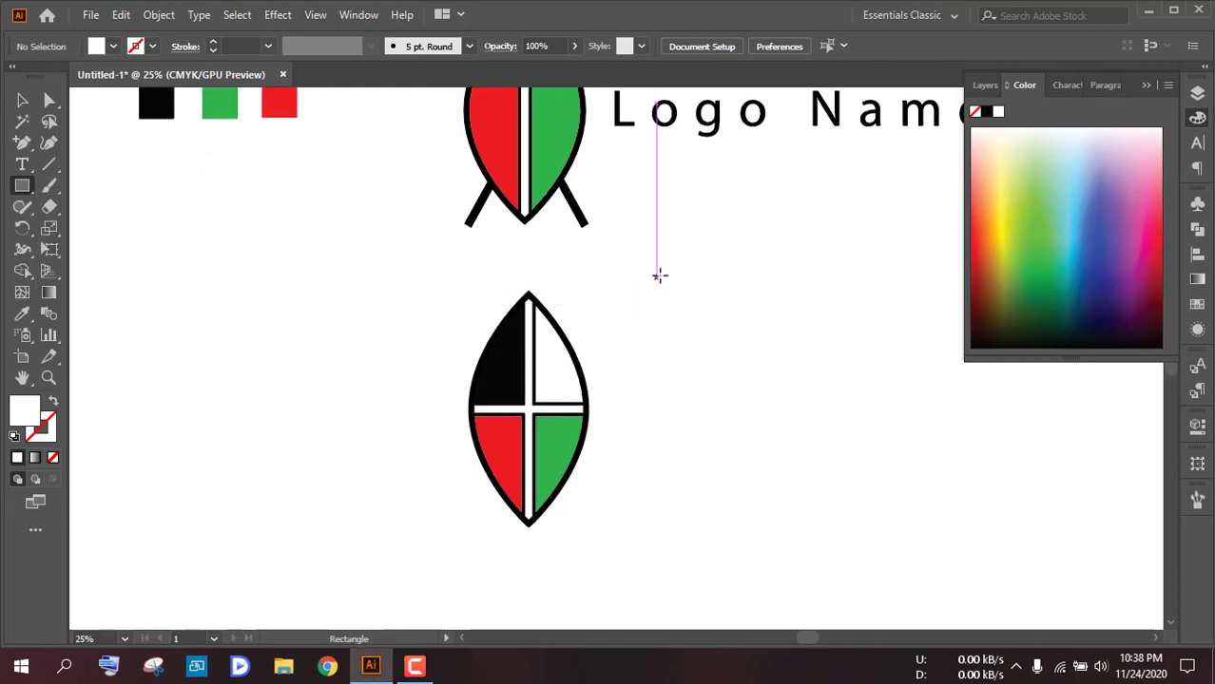
pyautogui.moveTo(664, 266); pyautogui.dragTo(676, 503)
pyautogui.click(22, 101)
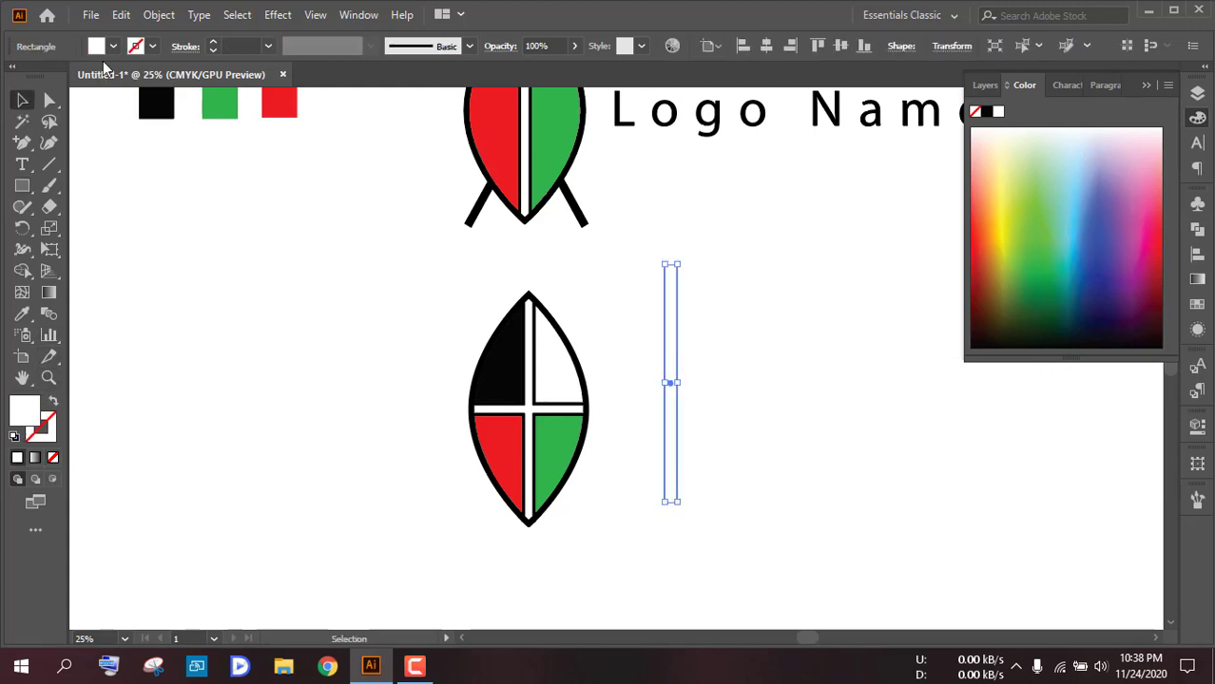
# - Fill the tall rectangle with black and narrow it evenly from both sides into a thin spear shaft
pyautogui.click(112, 47)
pyautogui.click(49, 77)
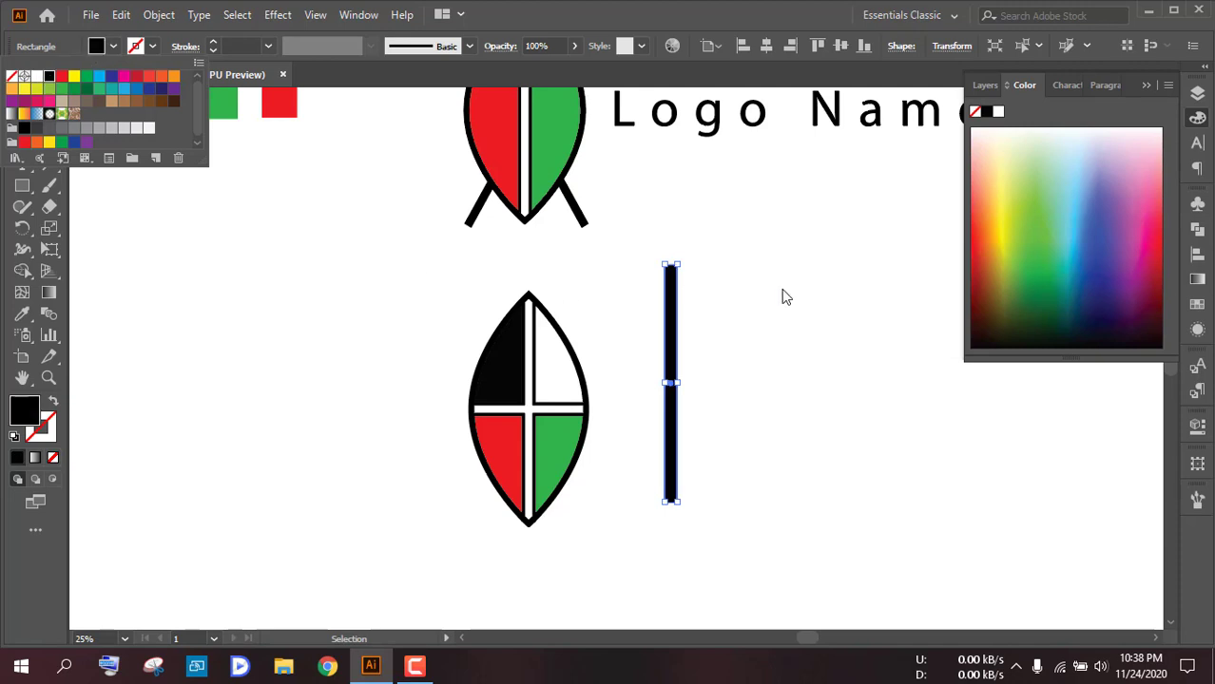
pyautogui.scroll(3, 672, 403)
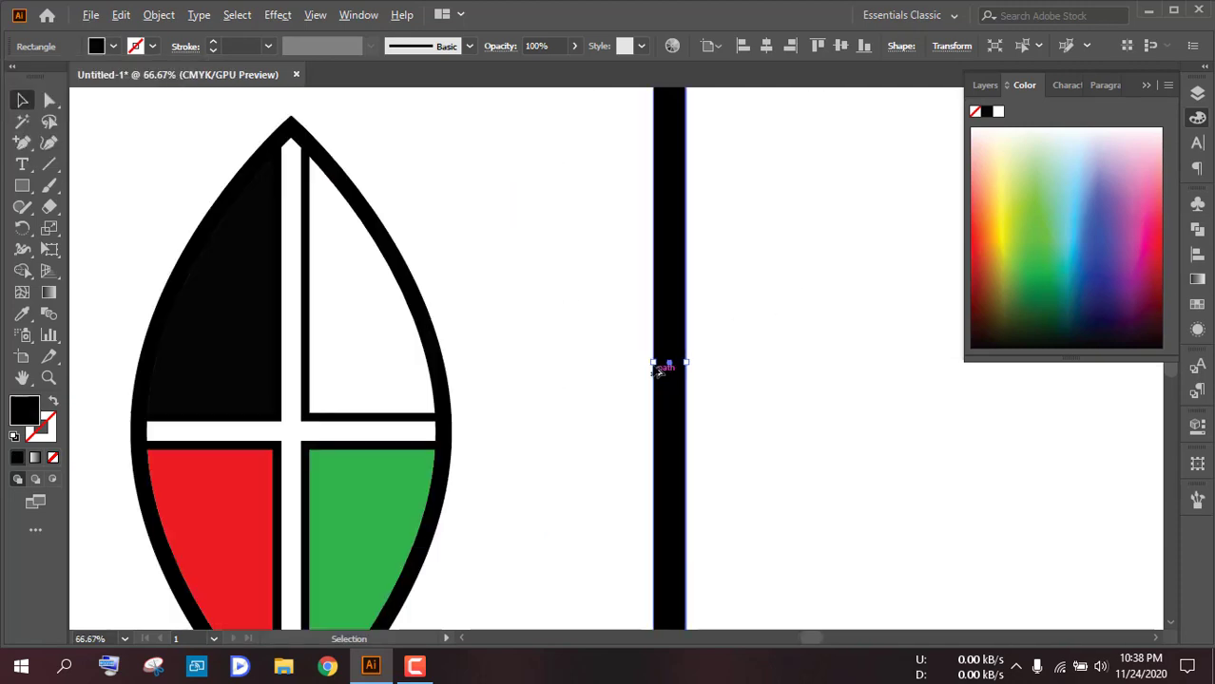
pyautogui.moveTo(652, 362); pyautogui.dragTo(660, 363)
pyautogui.click(756, 360)
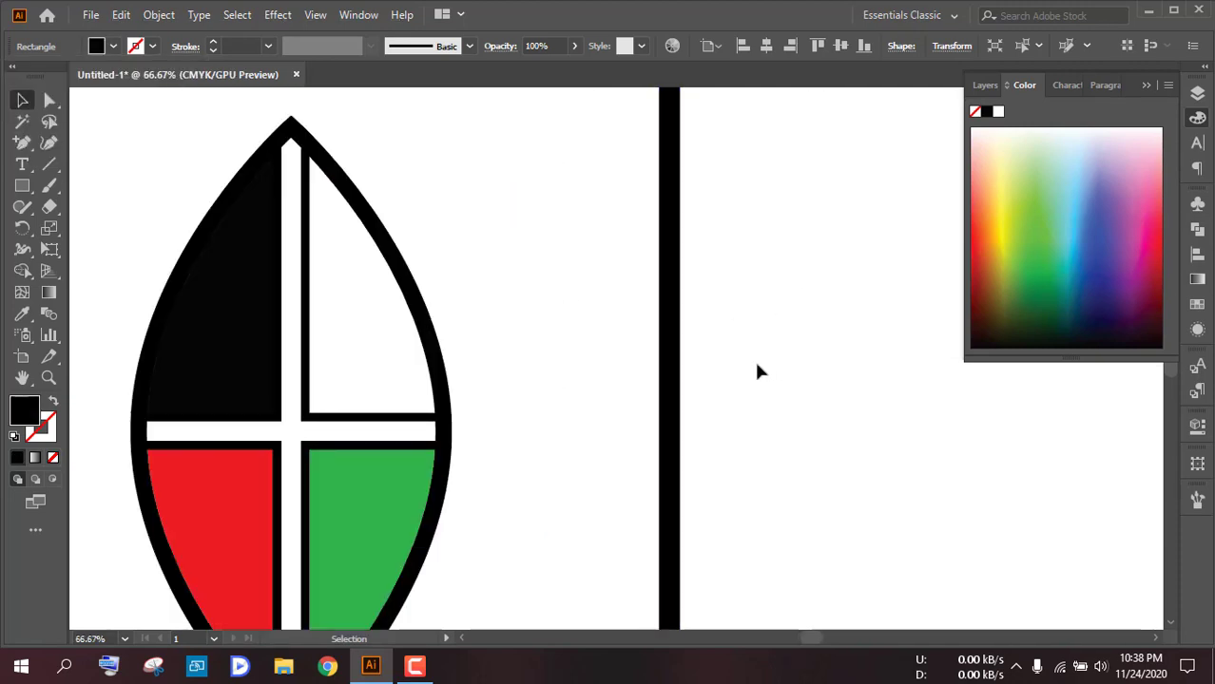
pyautogui.scroll(-3, 756, 358)
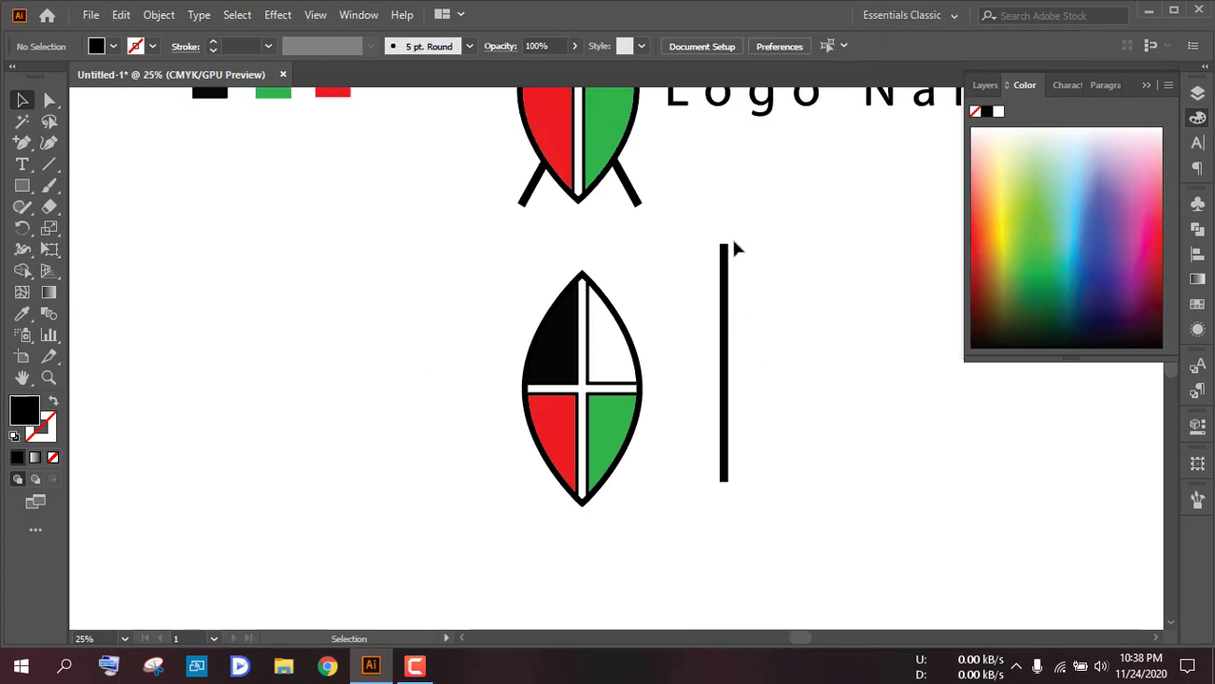
pyautogui.scroll(2, 732, 283)
pyautogui.click(729, 358)
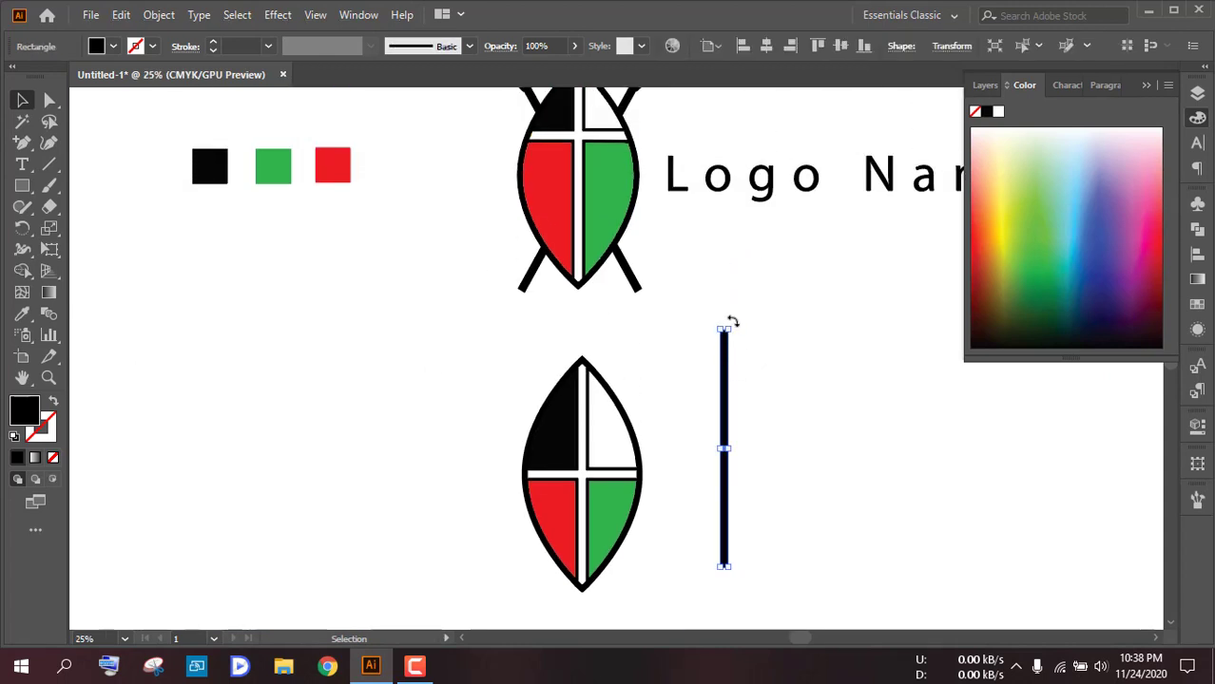
pyautogui.click(742, 310)
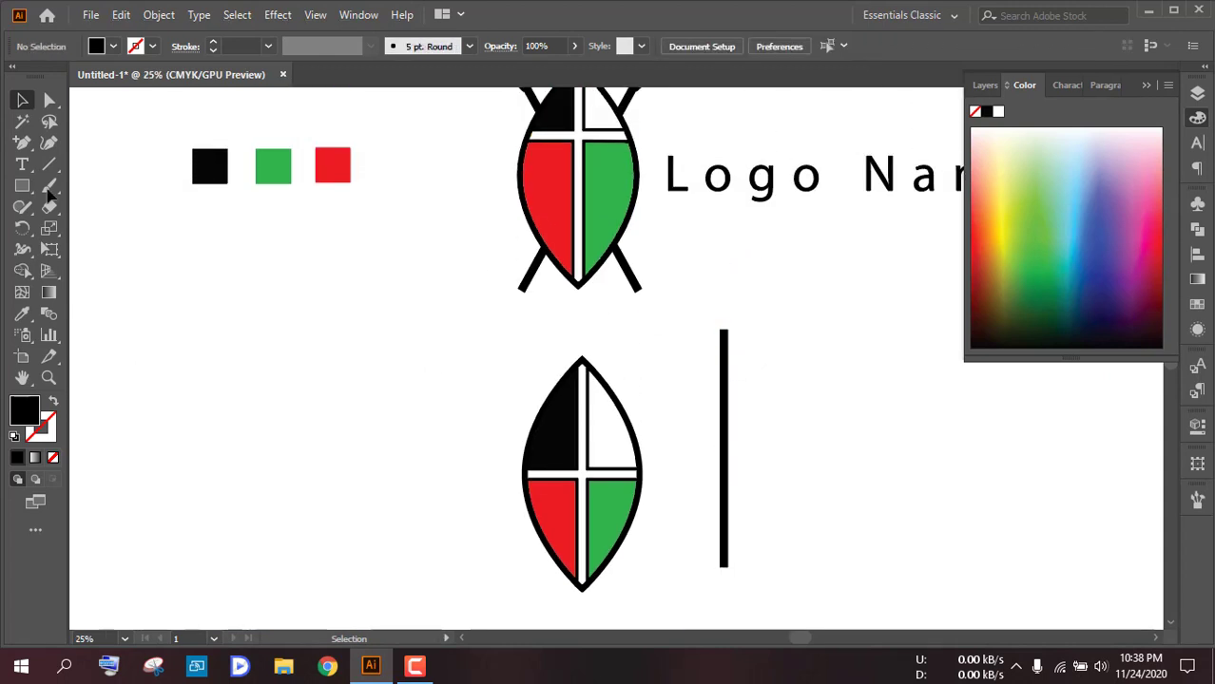
# - Start a Pen path at the shaft's upper left corner and curve it up to a sharp tip centred above the shaft
pyautogui.rightClick(17, 149)
pyautogui.click(67, 142)
pyautogui.scroll(6, 771, 335)
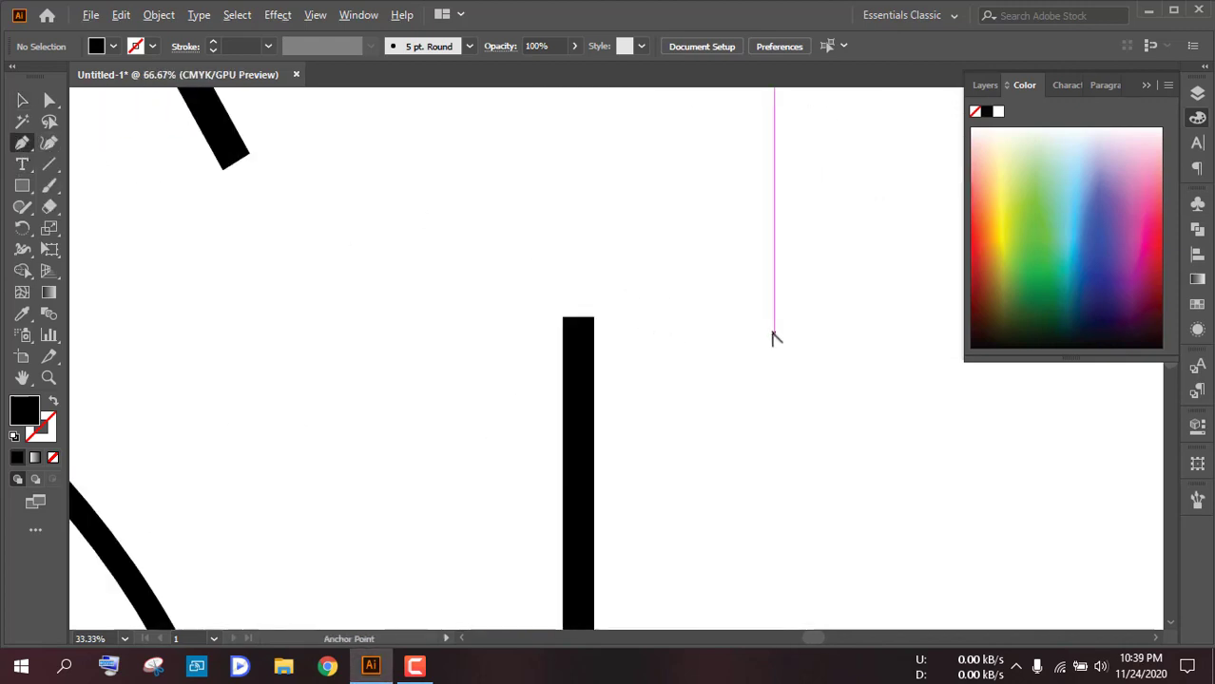
pyautogui.scroll(2, 399, 333)
pyautogui.click(352, 410)
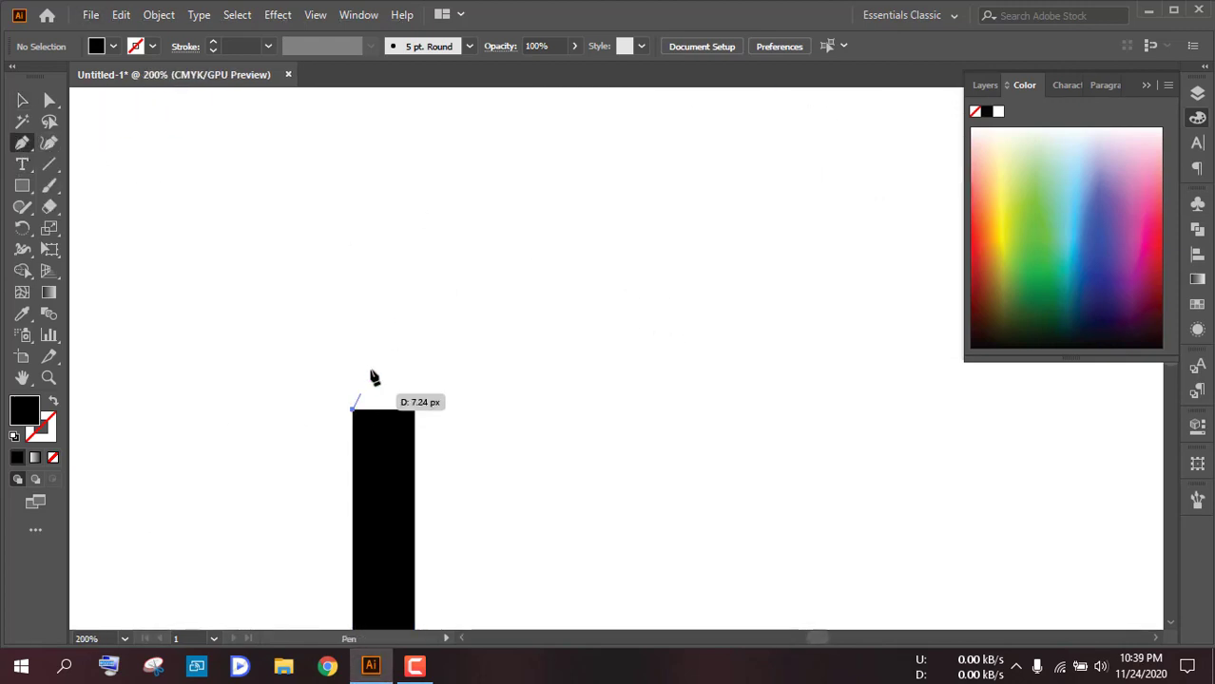
pyautogui.scroll(2, 373, 345)
pyautogui.scroll(-4, 381, 190)
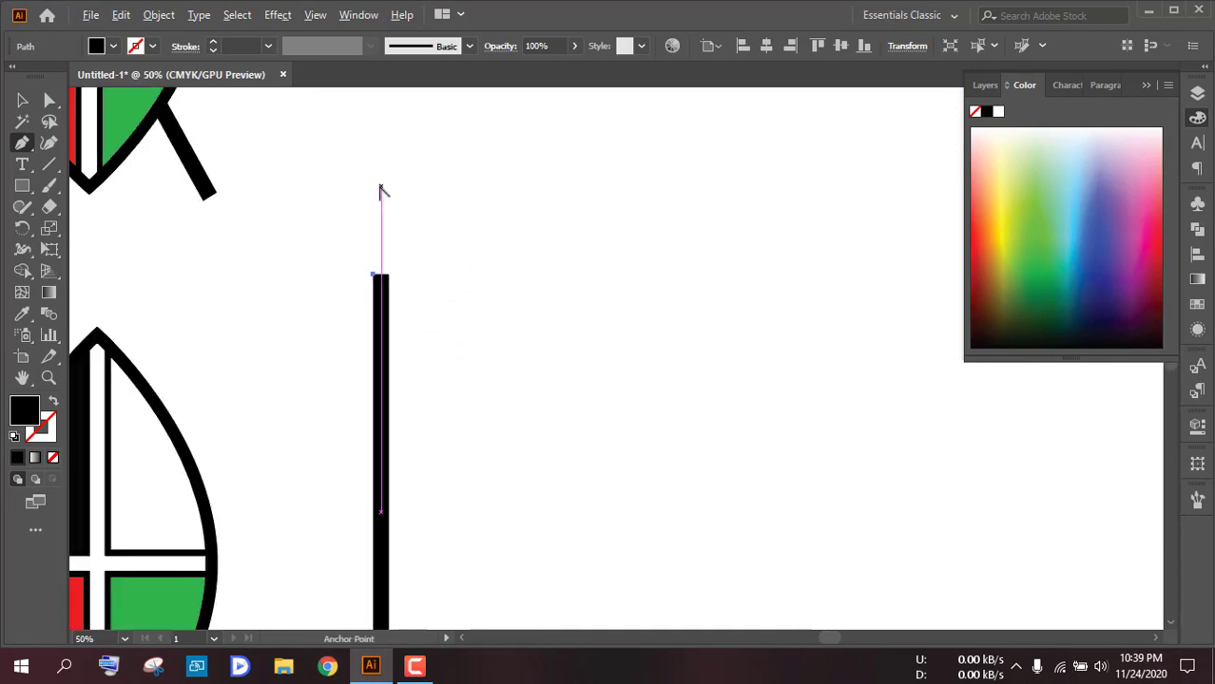
pyautogui.scroll(-2, 381, 190)
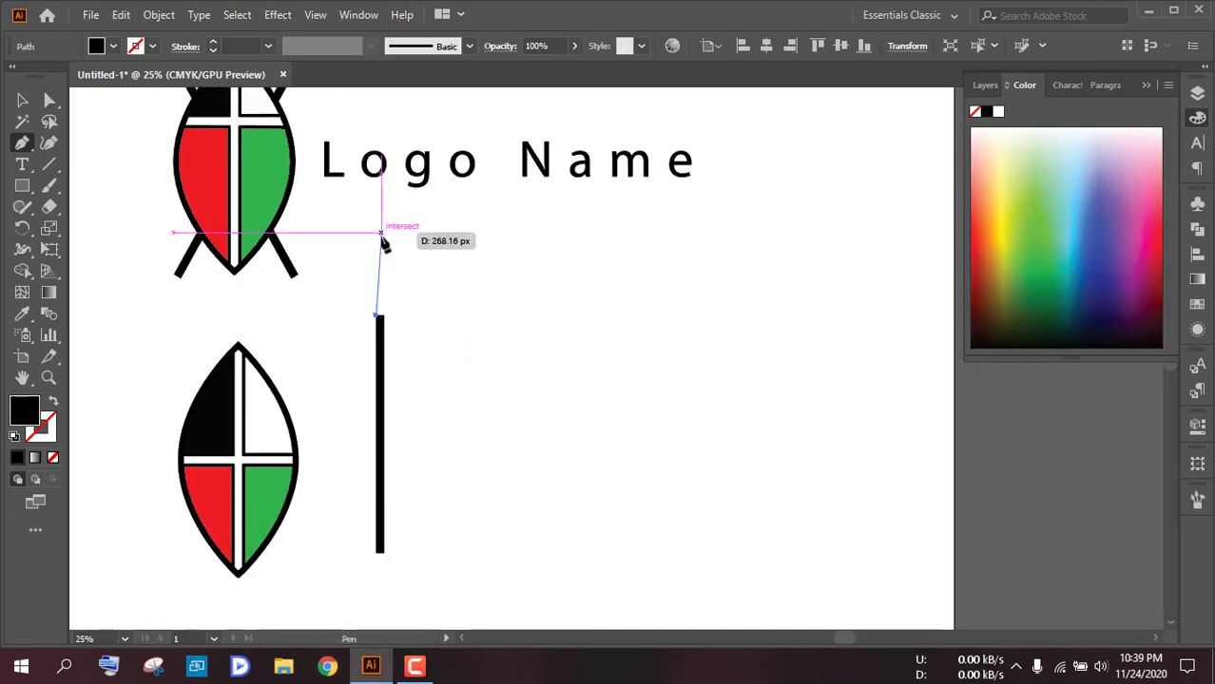
pyautogui.scroll(2, 382, 245)
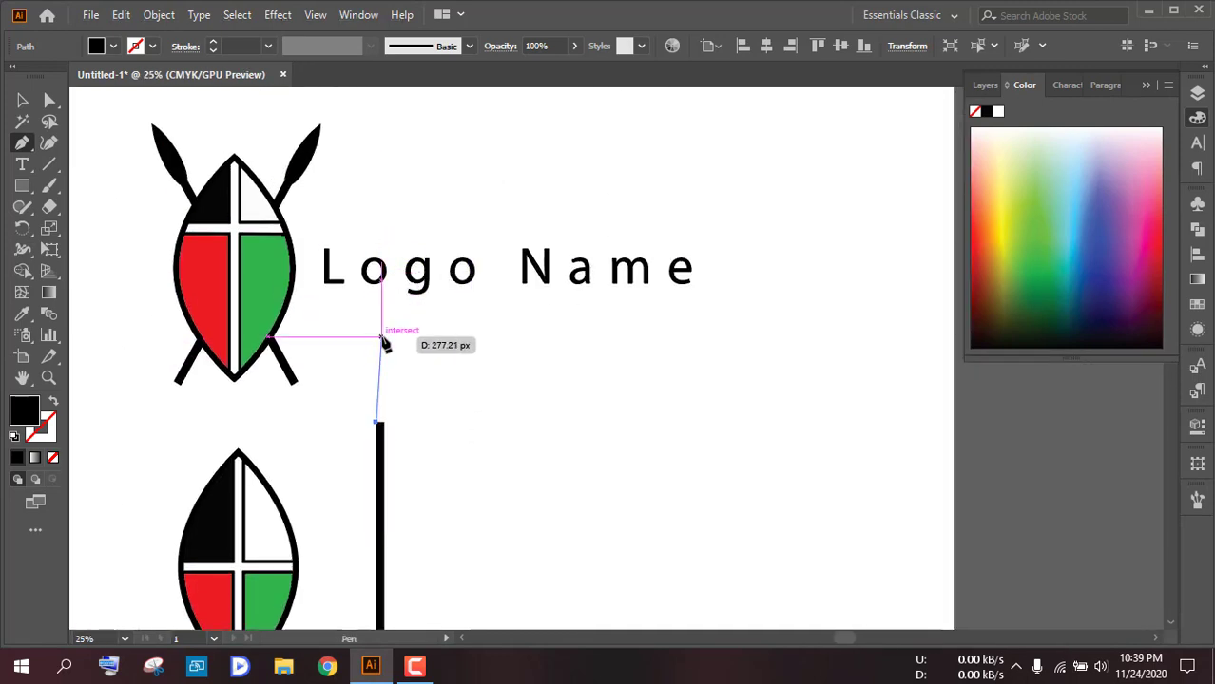
pyautogui.moveTo(381, 337); pyautogui.dragTo(405, 302)
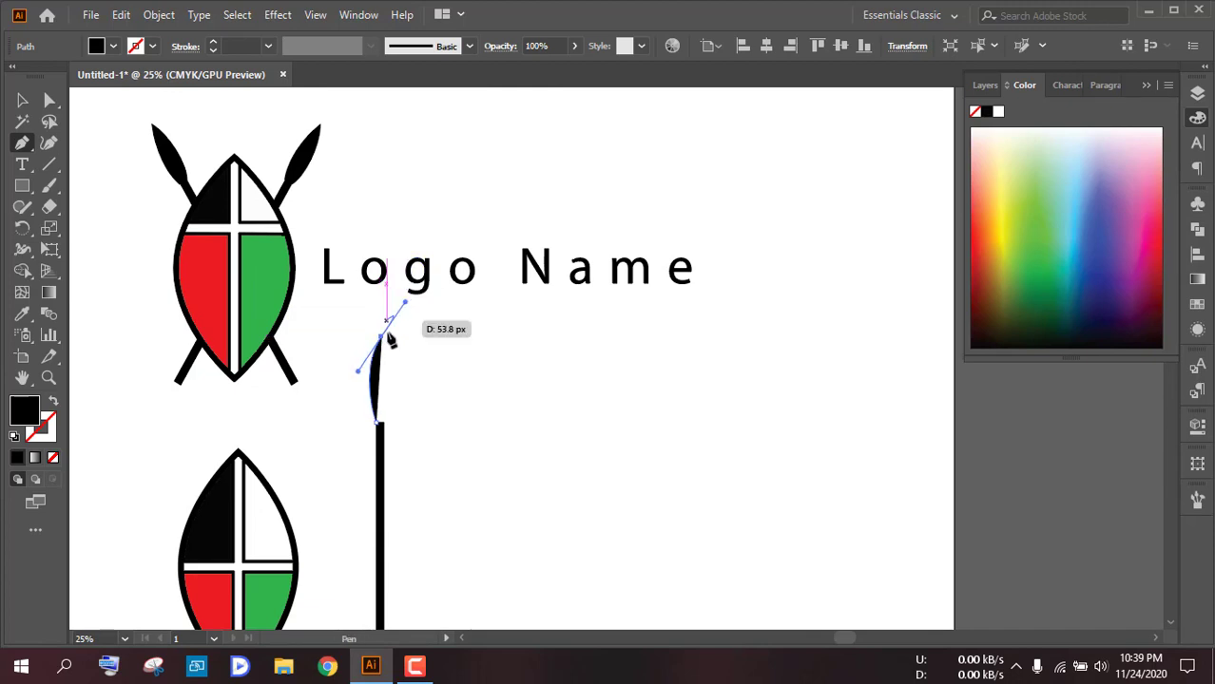
pyautogui.click(381, 339)
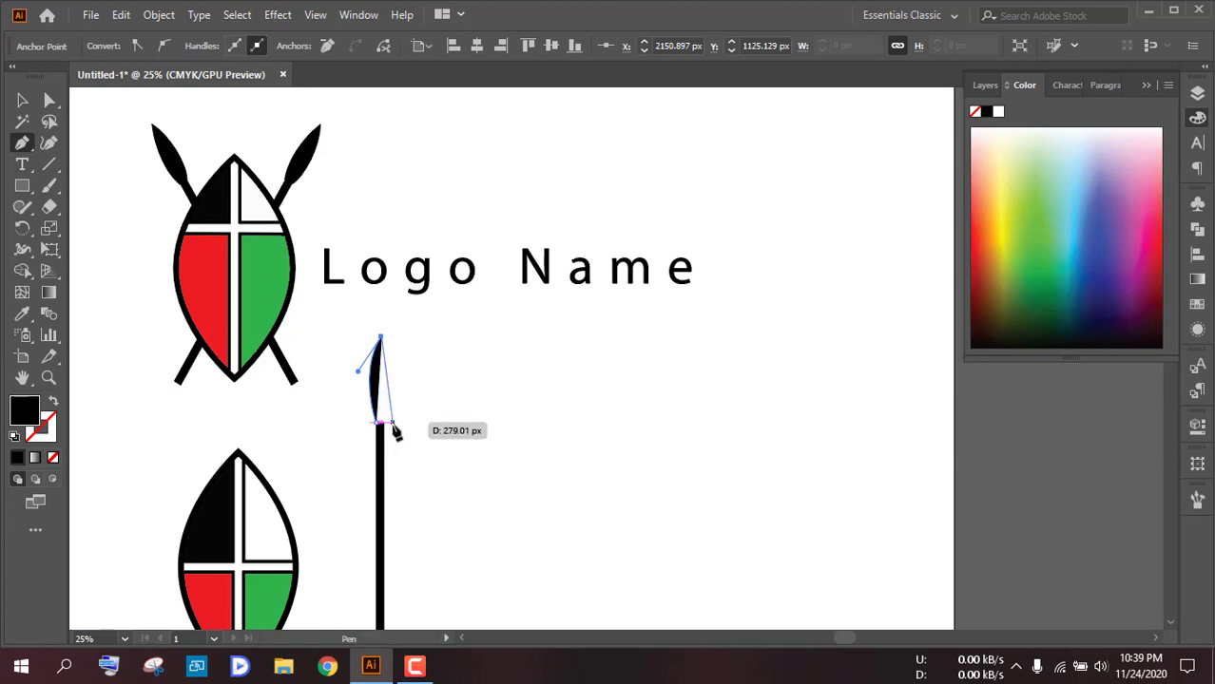
# - Curve the path down to the shaft's other upper corner and bow that side outward to match the opposite side of the spearhead
pyautogui.moveTo(383, 426); pyautogui.dragTo(376, 487)
pyautogui.scroll(3, 383, 403)
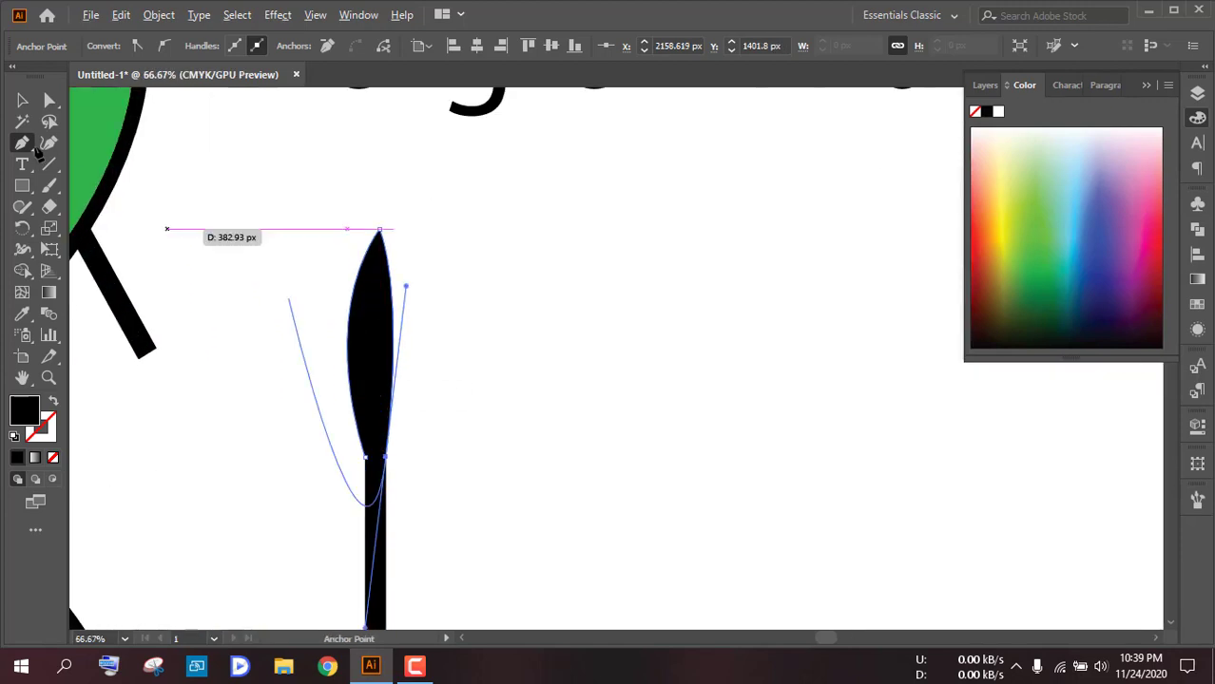
pyautogui.click(22, 99)
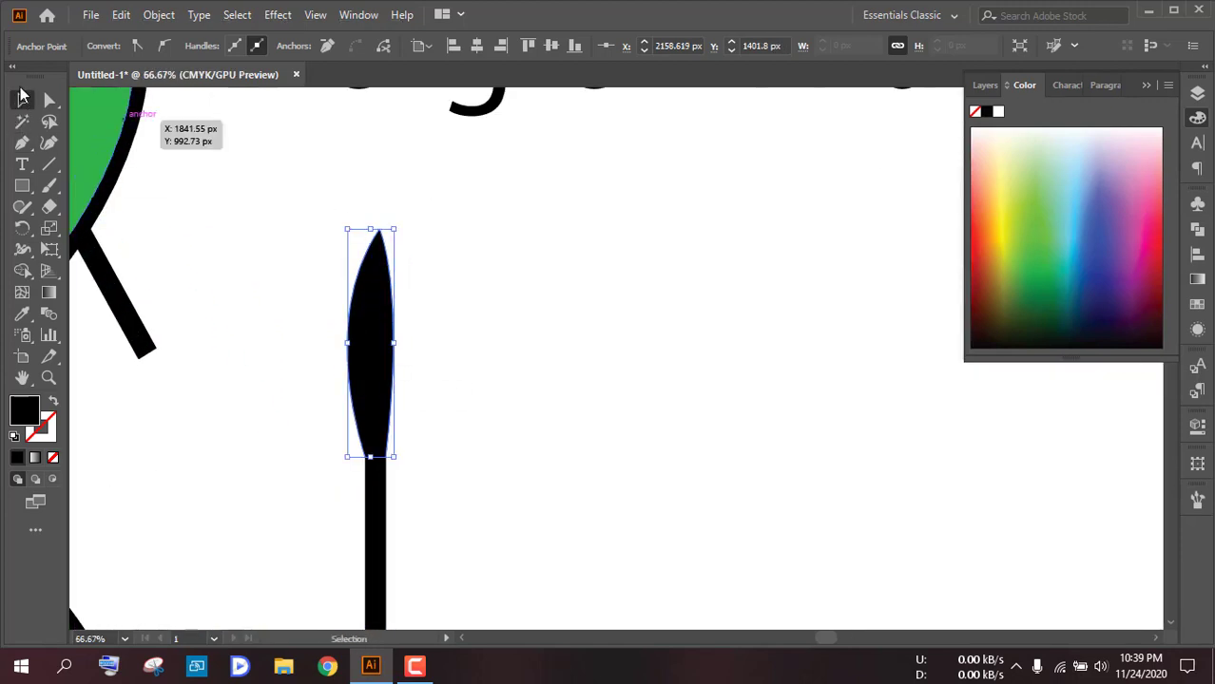
pyautogui.click(50, 100)
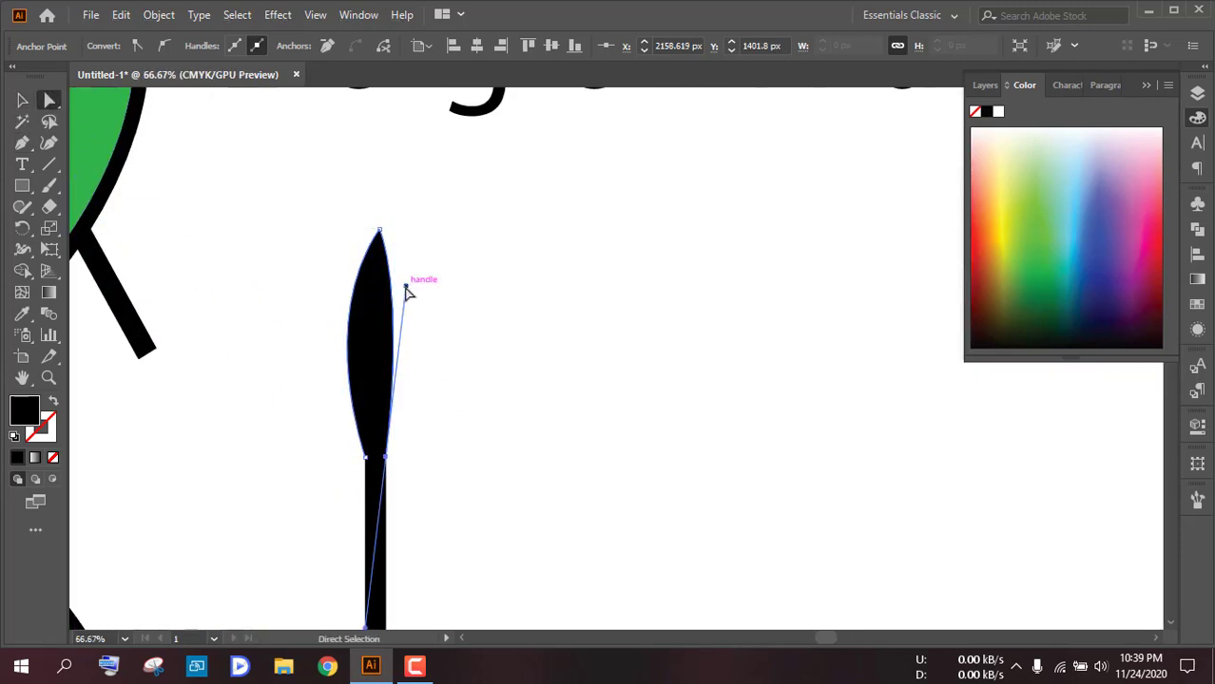
pyautogui.moveTo(408, 286); pyautogui.dragTo(435, 300)
pyautogui.click(22, 100)
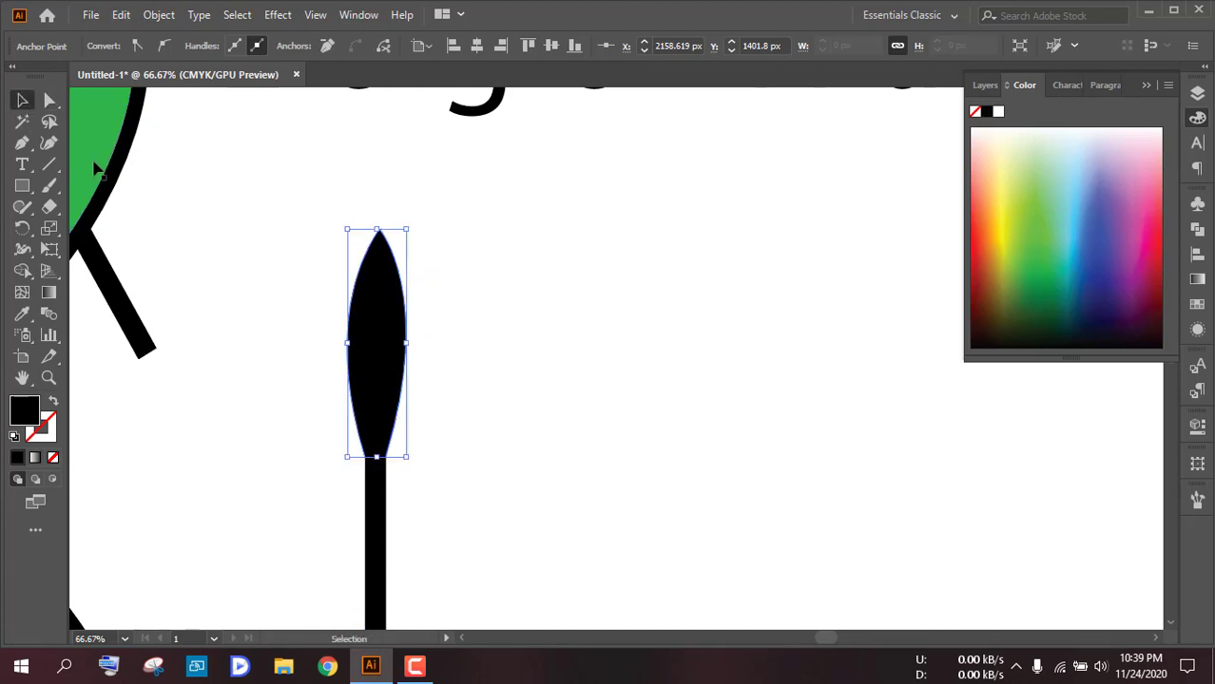
pyautogui.click(494, 361)
# - Unite the spearhead and the shaft into a single shape, and deselect it
pyautogui.scroll(-3, 492, 375)
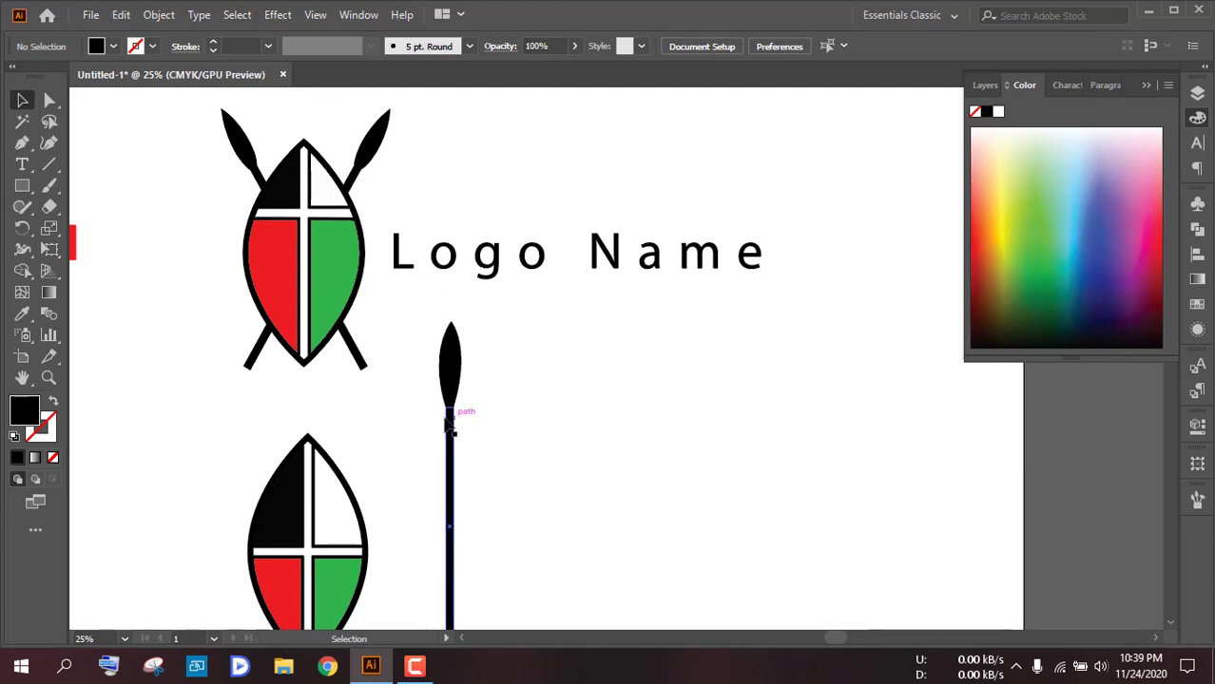
pyautogui.moveTo(398, 373); pyautogui.dragTo(512, 443)
pyautogui.click(1198, 230)
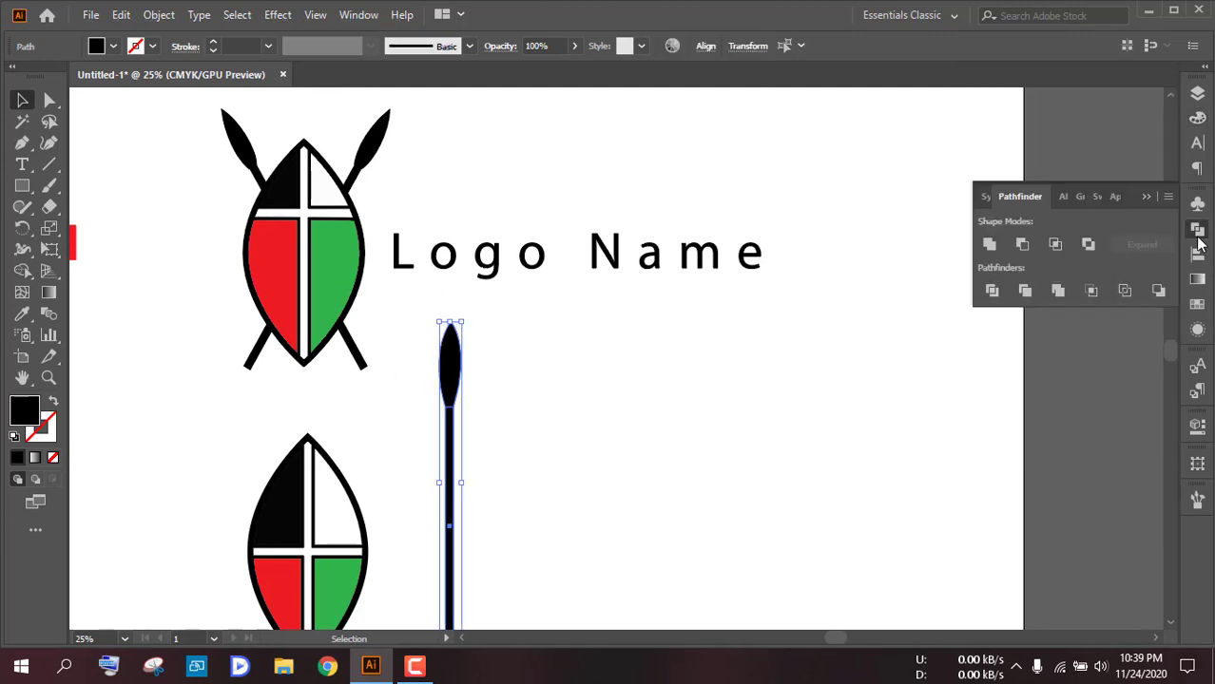
pyautogui.click(988, 244)
pyautogui.click(603, 460)
# - Tilt the spear to the right and place it diagonally across the lower shield
pyautogui.scroll(-1, 603, 428)
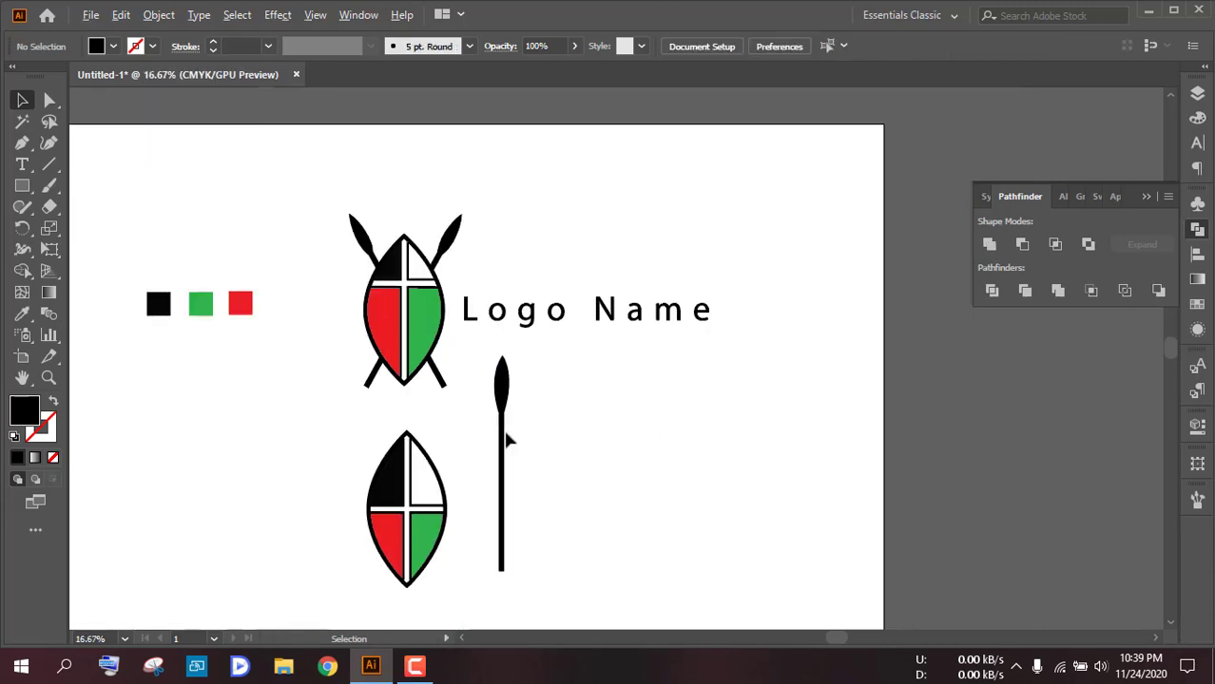
pyautogui.click(504, 403)
pyautogui.moveTo(513, 350); pyautogui.dragTo(456, 460)
pyautogui.click(509, 460)
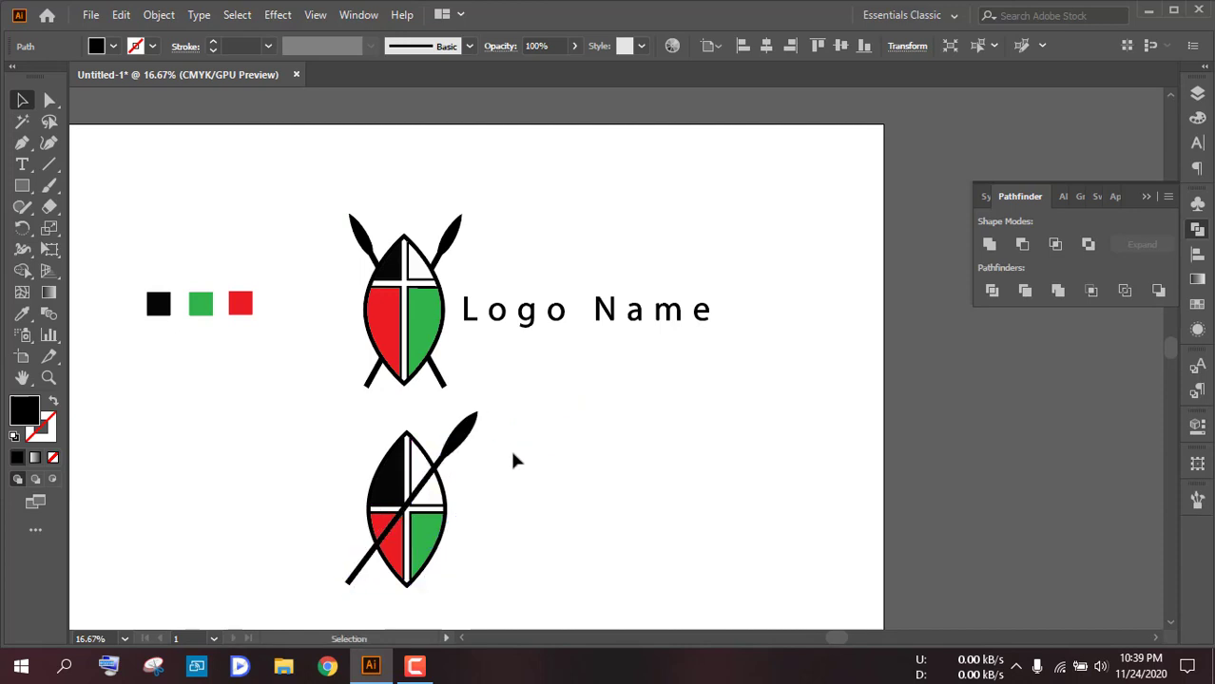
# - Make the spear slightly steeper and adjust its position so it crosses the lower shield's centre like the reference, and deselect it
pyautogui.scroll(1, 447, 456)
pyautogui.click(463, 435)
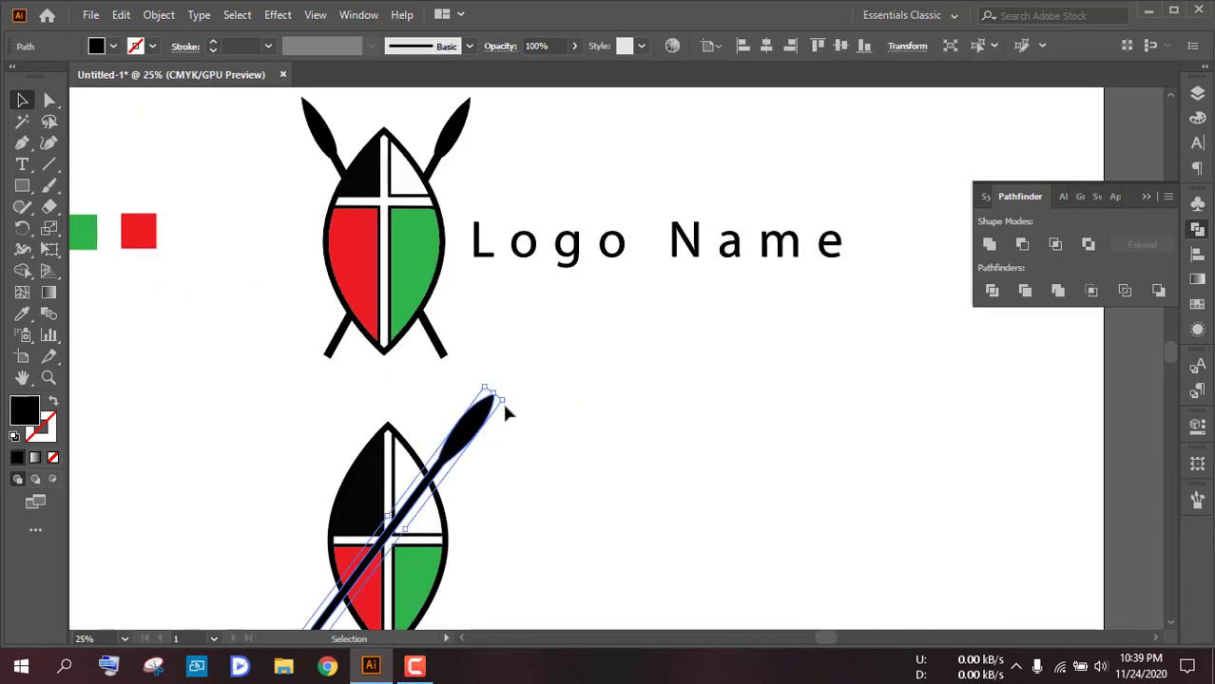
pyautogui.moveTo(509, 399); pyautogui.dragTo(502, 380)
pyautogui.scroll(-1, 530, 455)
pyautogui.moveTo(528, 452); pyautogui.dragTo(532, 445)
pyautogui.click(556, 461)
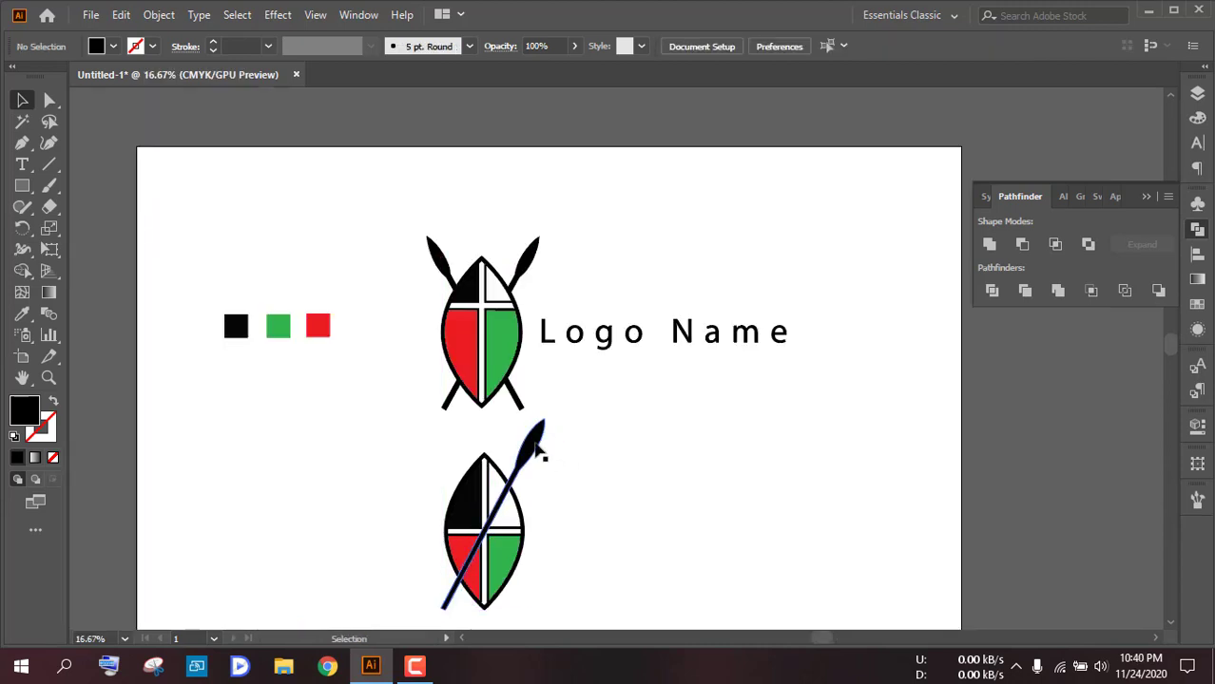
pyautogui.click(23, 230)
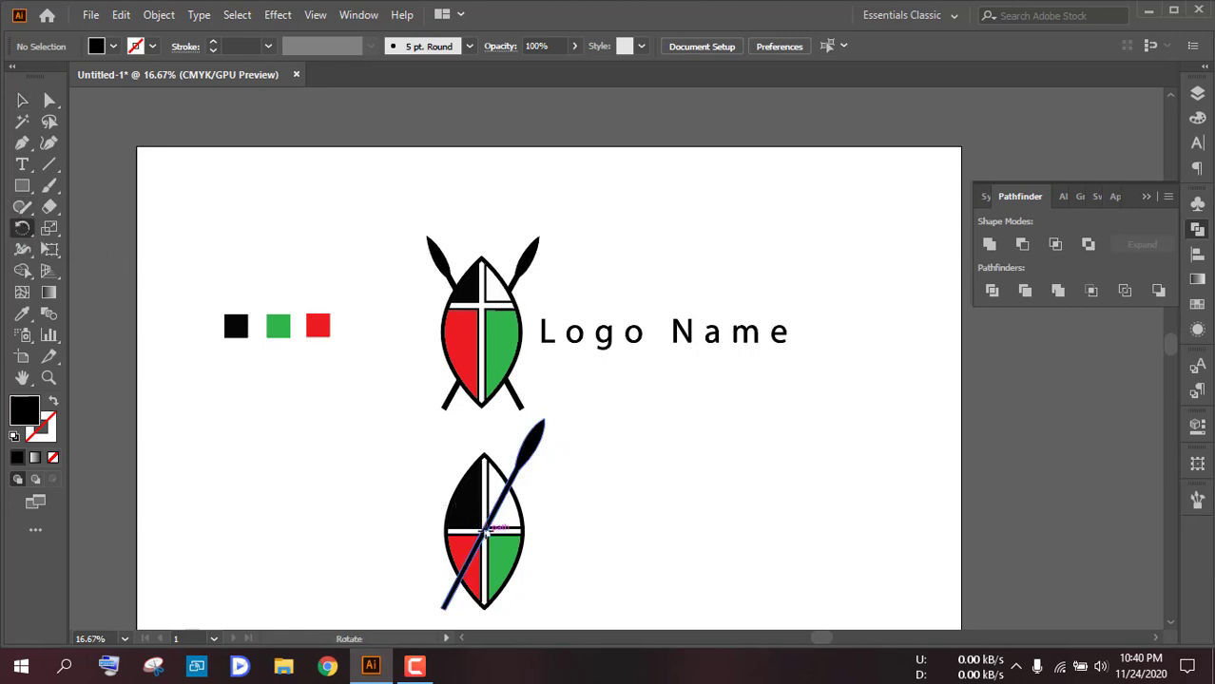
pyautogui.click(484, 529)
pyautogui.moveTo(528, 459); pyautogui.dragTo(468, 459)
pyautogui.click(21, 103)
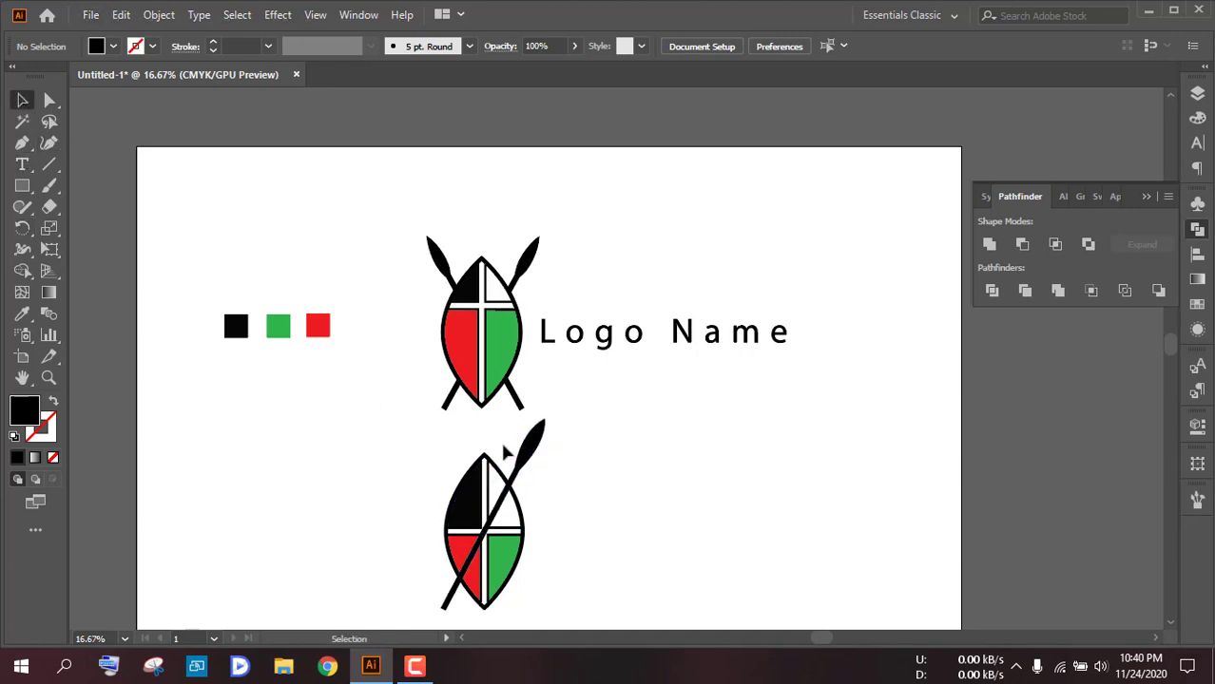
# - Rotate a copy of the spear about the shield's centre so it leans left and crosses the first spear
pyautogui.click(520, 462)
pyautogui.press('r')
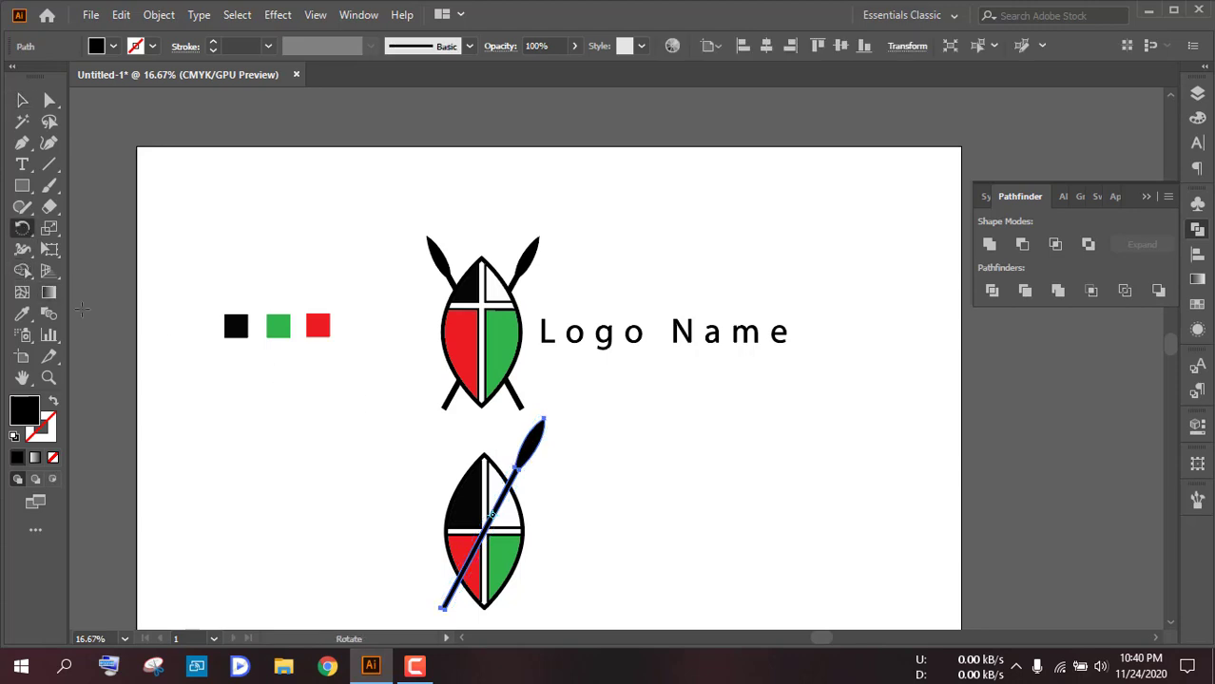
pyautogui.scroll(5, 511, 515)
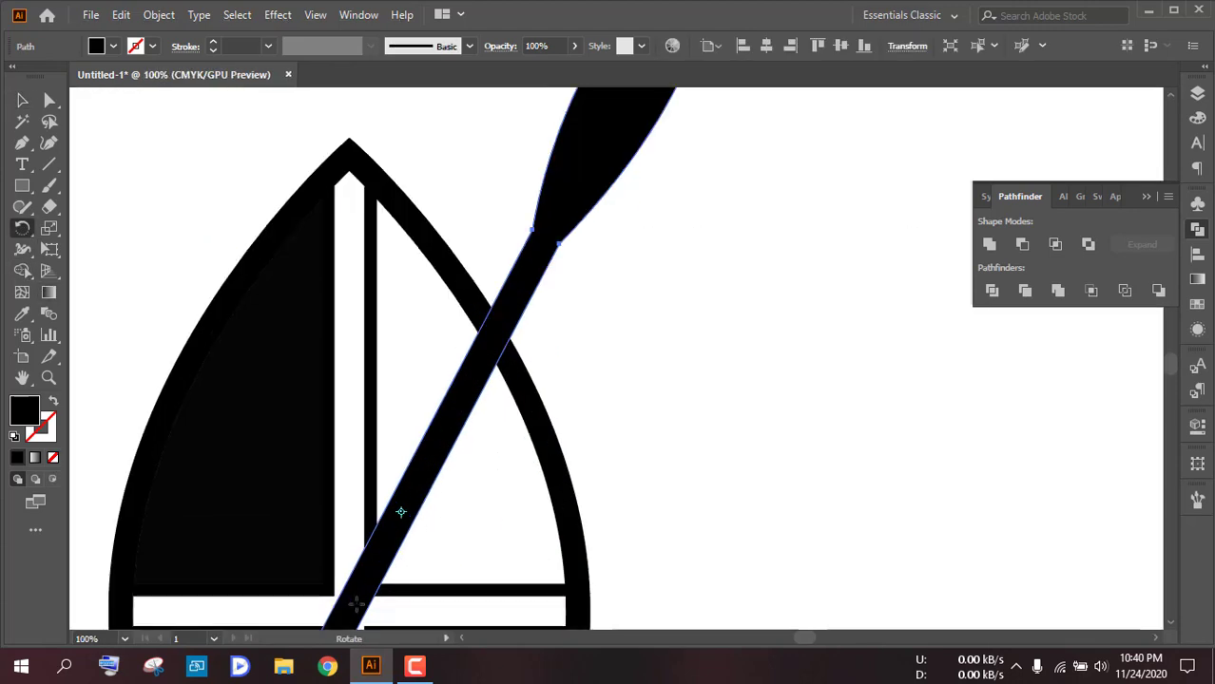
pyautogui.scroll(-4, 371, 613)
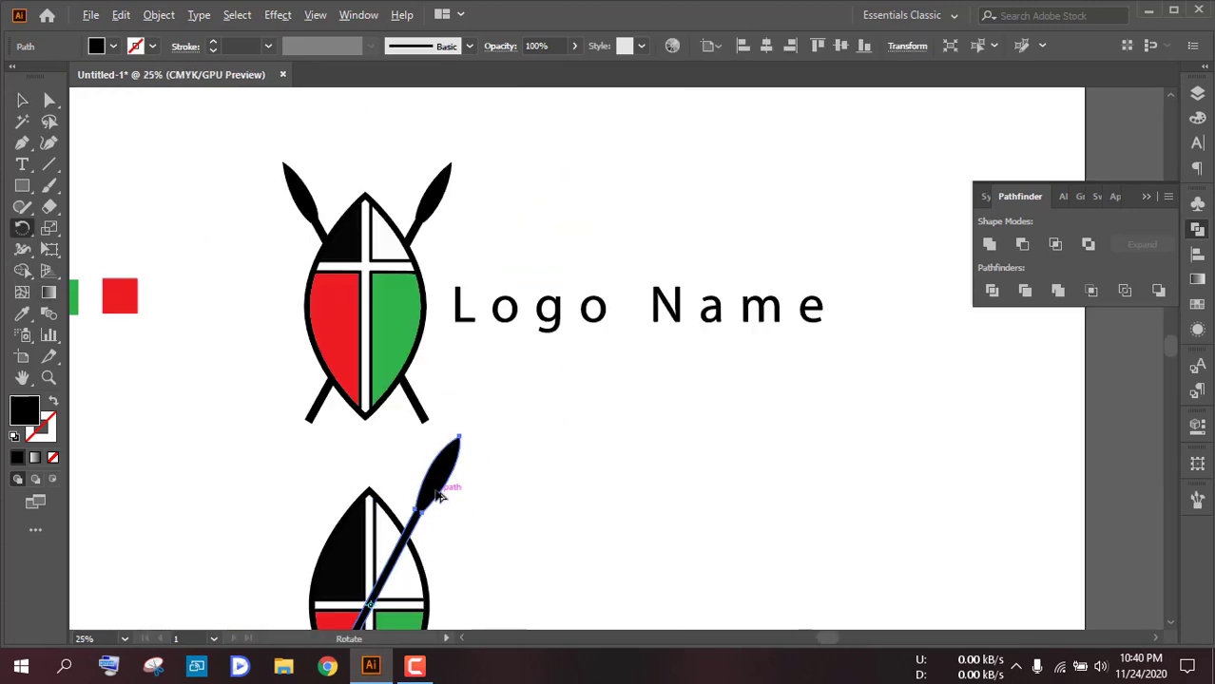
pyautogui.moveTo(439, 496); pyautogui.dragTo(315, 492)
pyautogui.scroll(-3, 518, 546)
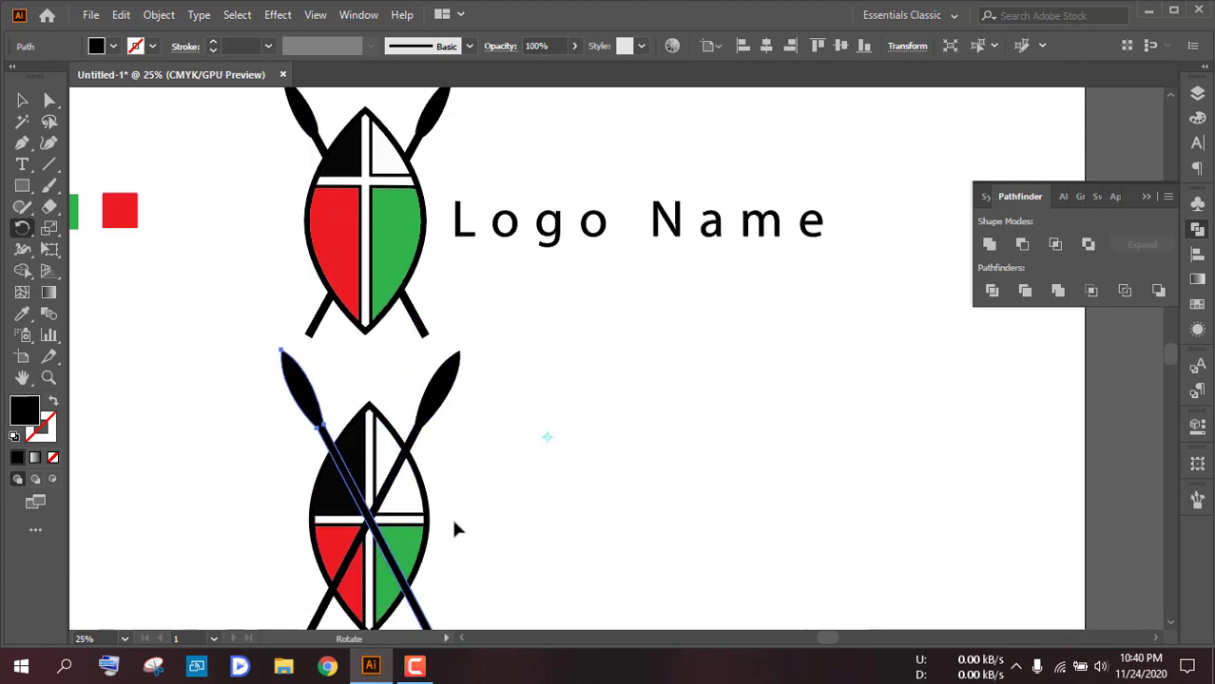
# - Move the left-leaning spear slightly inward and down to balance it with the other spear, and deselect it
pyautogui.click(21, 100)
pyautogui.click(380, 382)
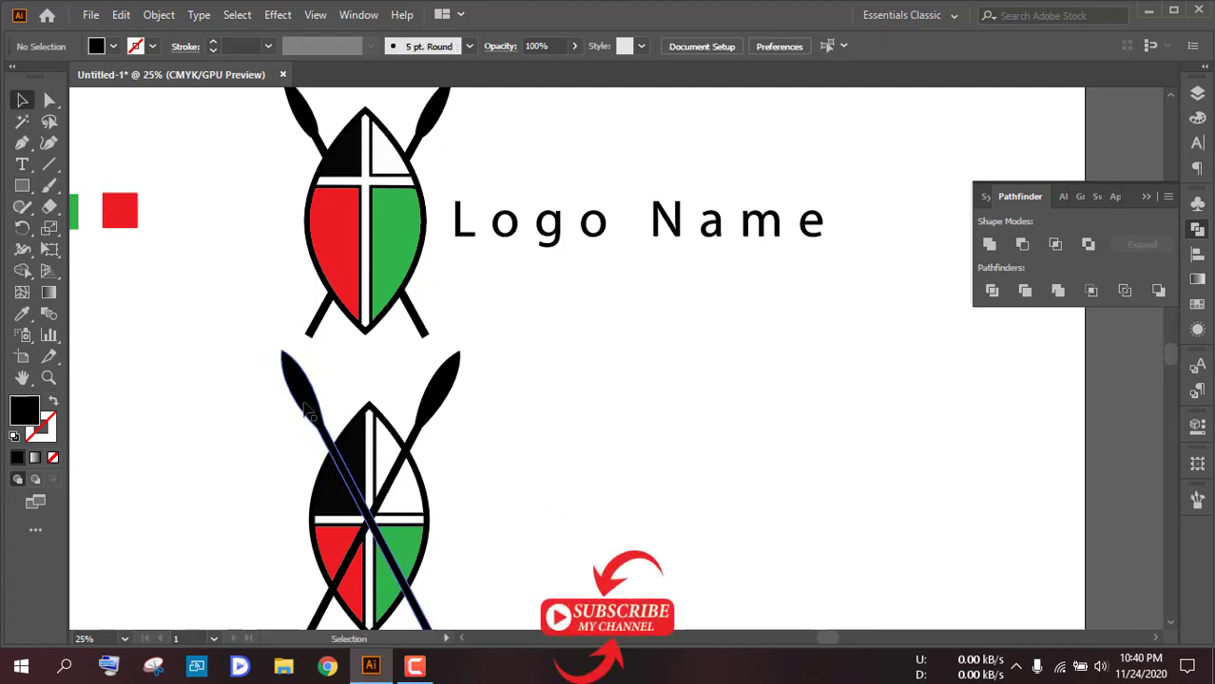
pyautogui.moveTo(305, 407)
pyautogui.mouseDown()
pyautogui.moveTo(314, 415)
pyautogui.moveTo(350, 390)
pyautogui.moveTo(309, 412)
pyautogui.mouseUp()
pyautogui.click(520, 499)
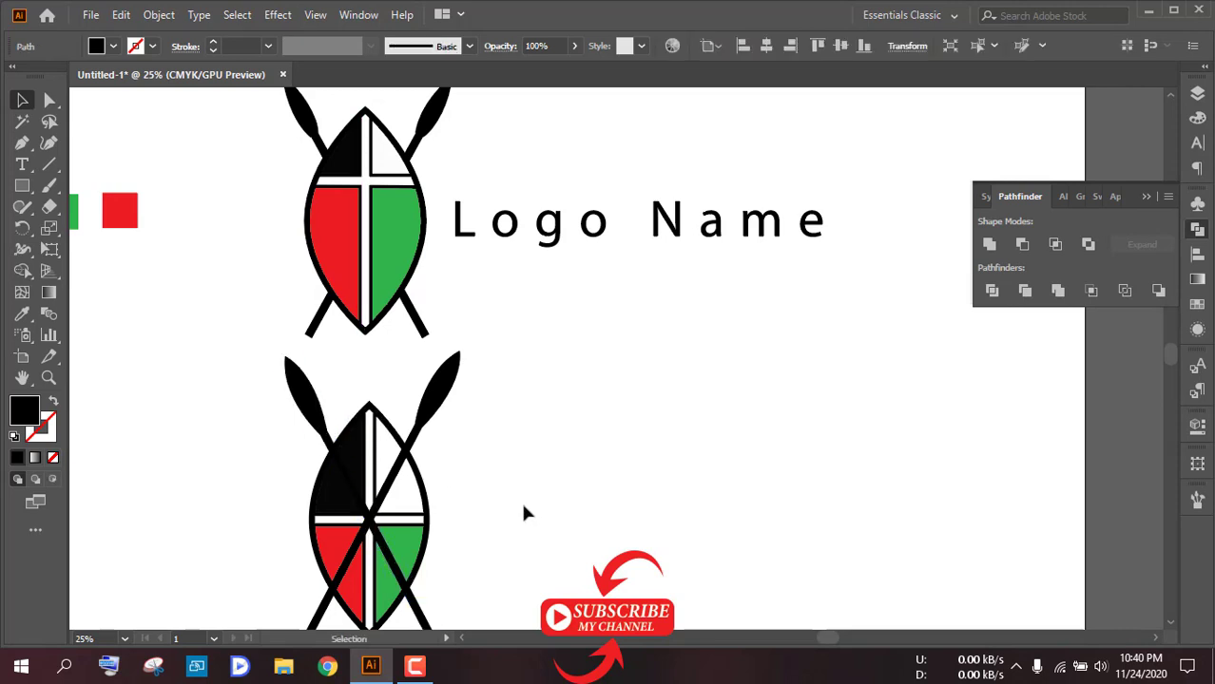
# - Show the rulers and add two vertical and two horizontal guides around the outer extents of the crossed spears
pyautogui.scroll(-2, 452, 491)
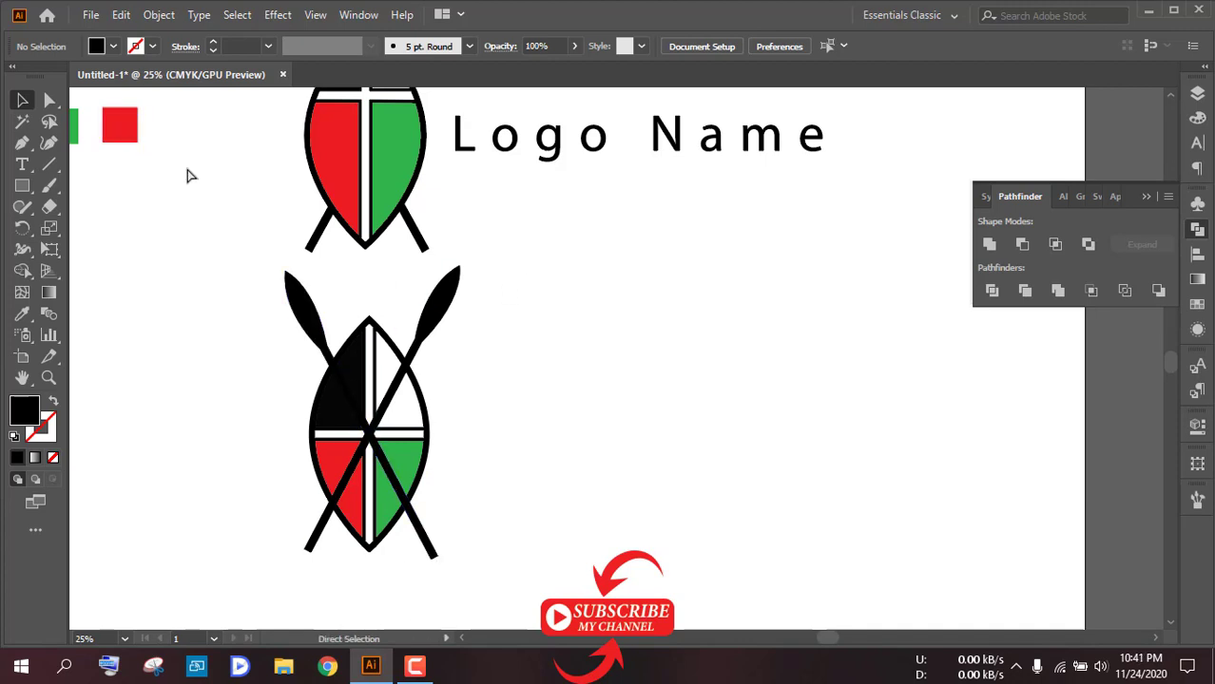
pyautogui.hotkey('ctrl', 'r')
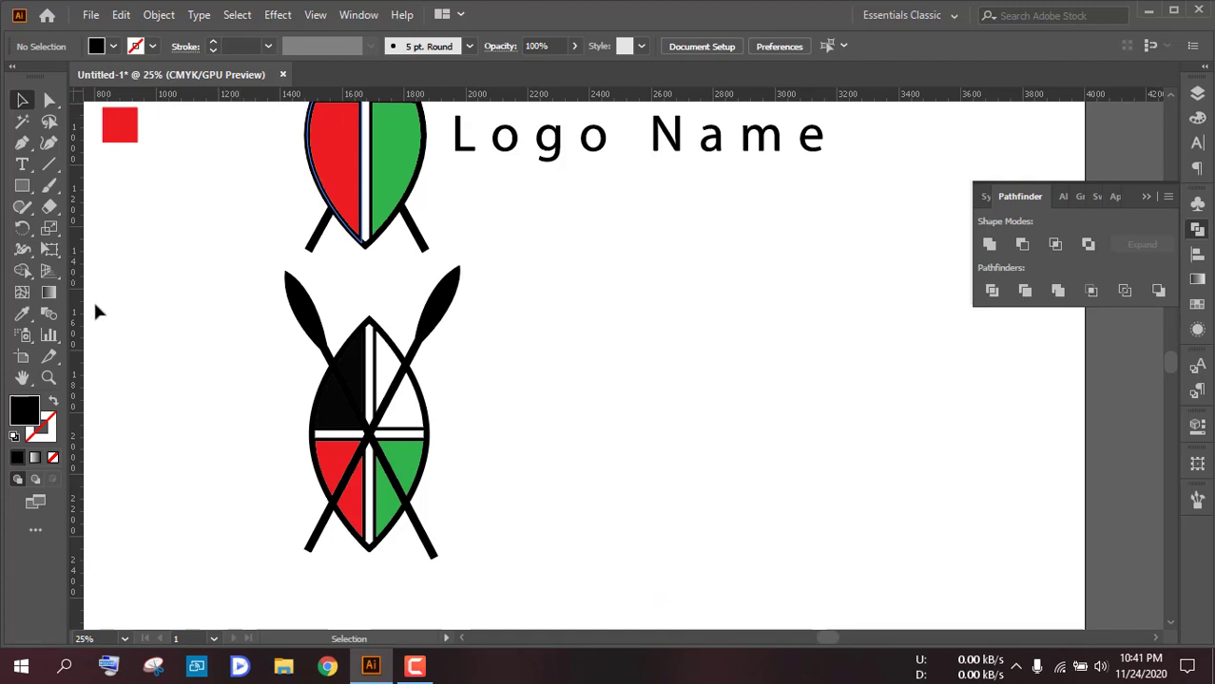
pyautogui.moveTo(78, 322); pyautogui.dragTo(285, 353)
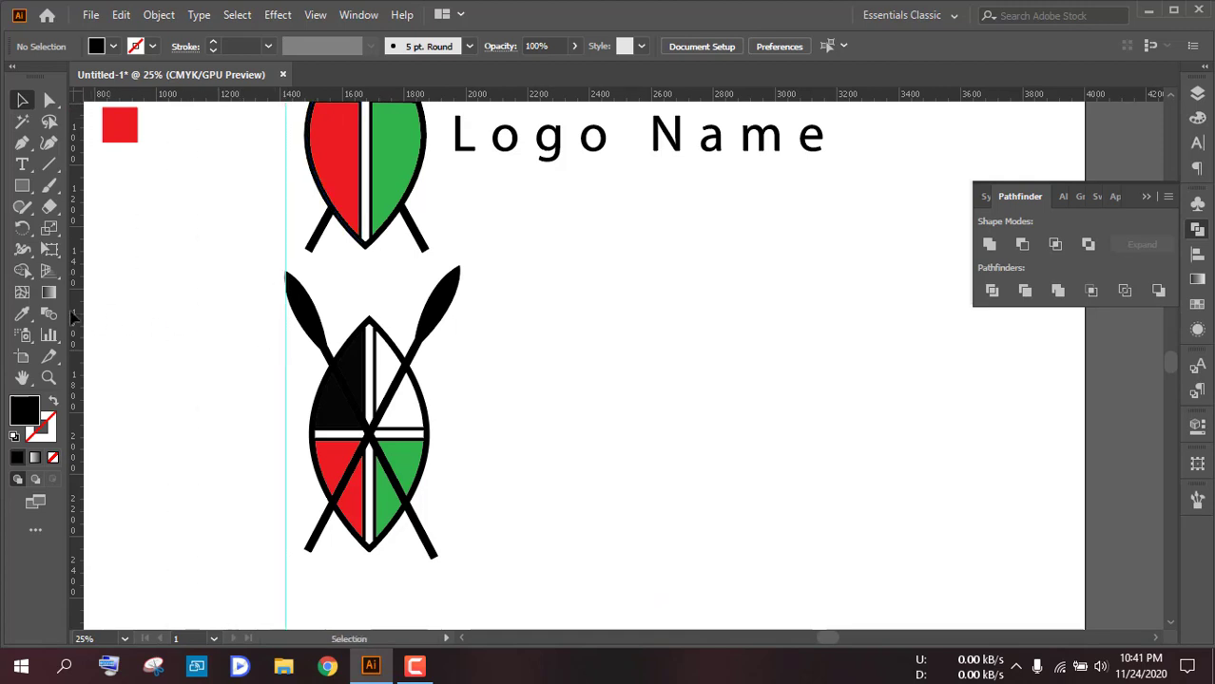
pyautogui.moveTo(72, 321); pyautogui.dragTo(457, 383)
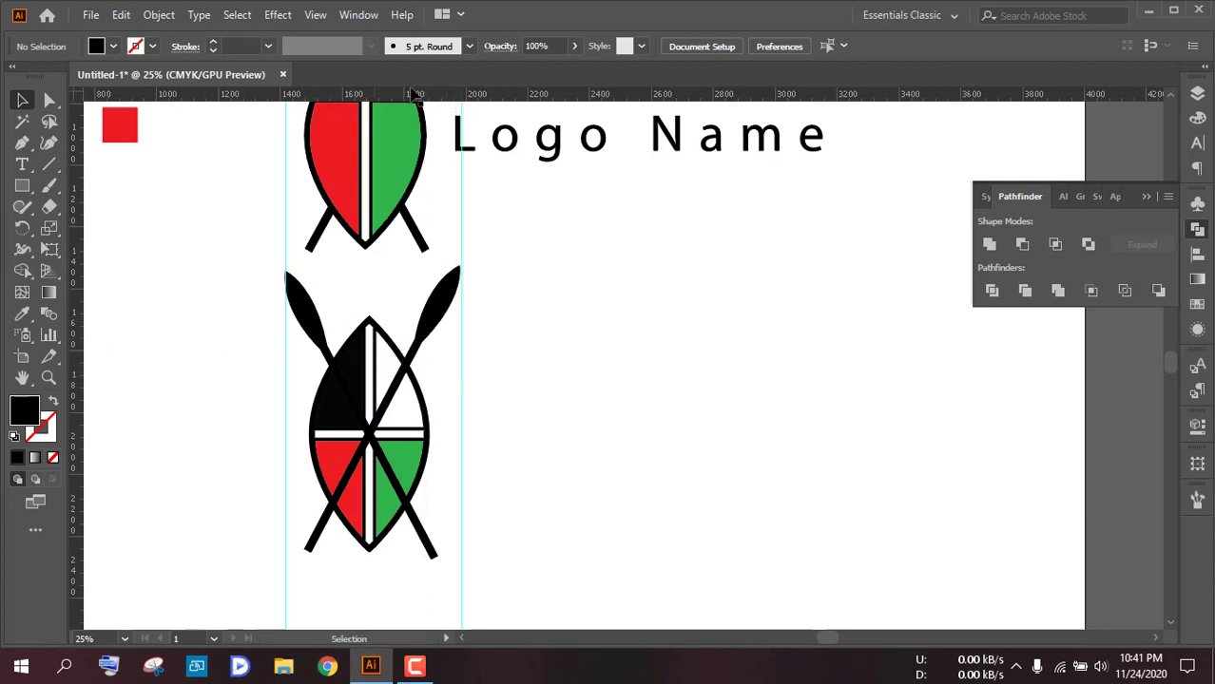
pyautogui.moveTo(423, 95); pyautogui.dragTo(428, 272)
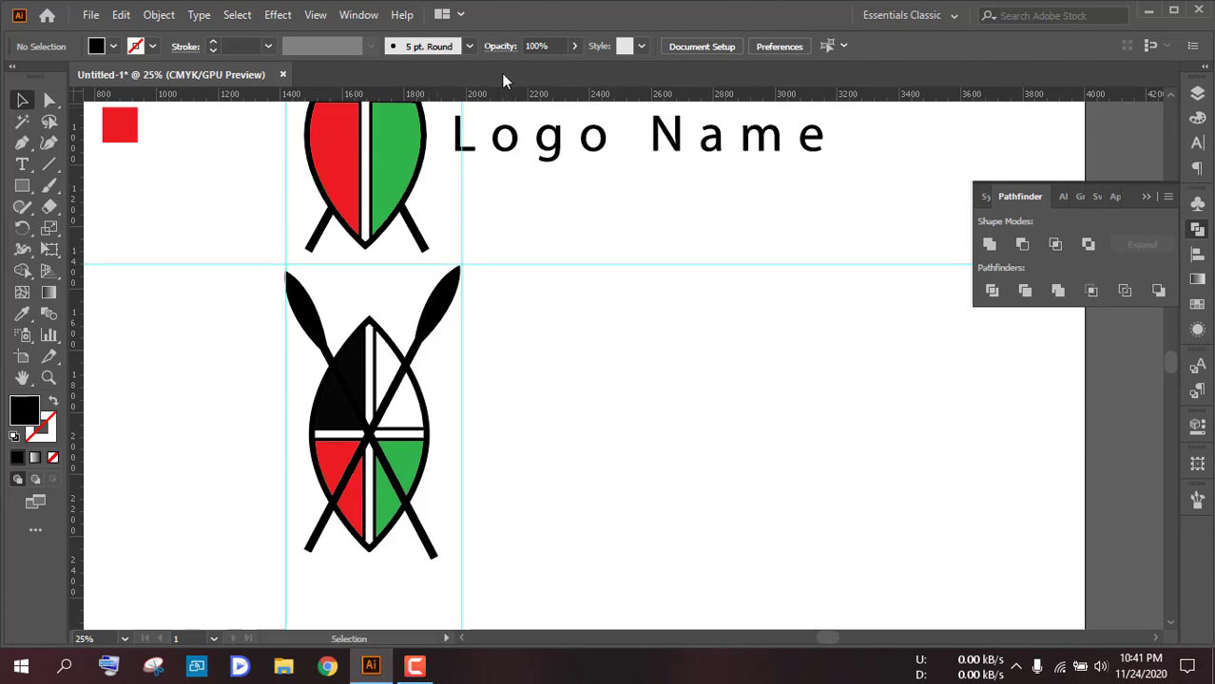
pyautogui.moveTo(493, 96); pyautogui.dragTo(439, 558)
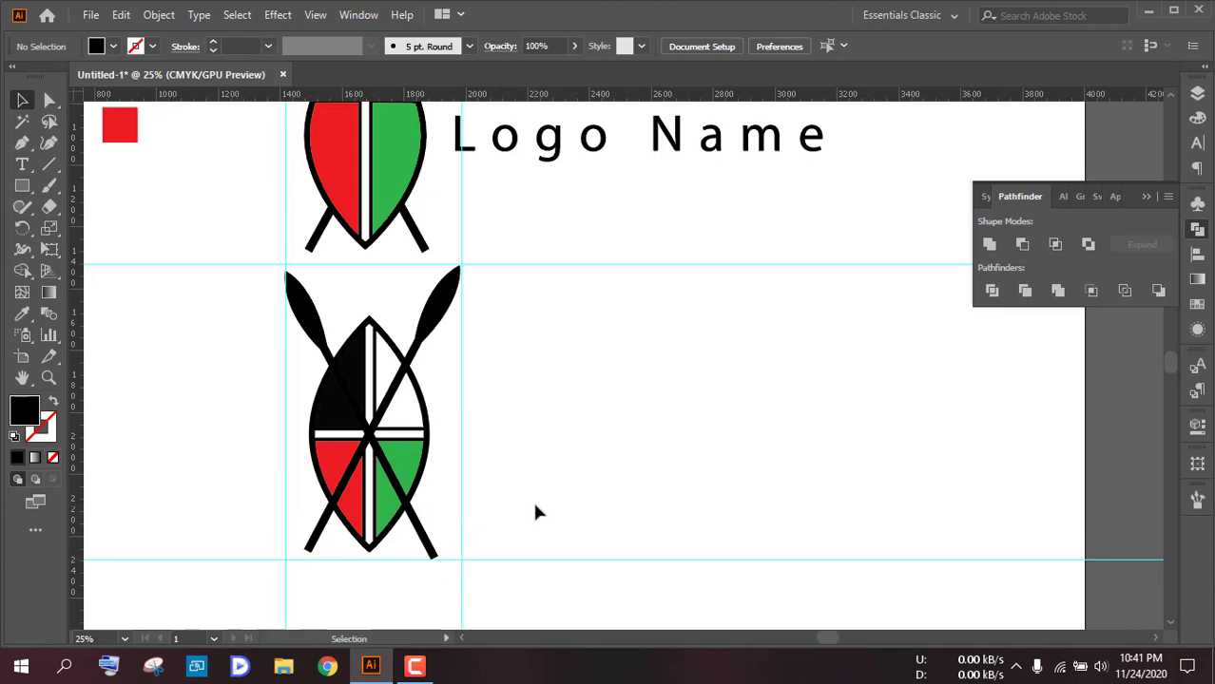
# - Unlock the guides and move the upper horizontal guide down to touch the tip of the right-leaning spear
pyautogui.scroll(4, 428, 283)
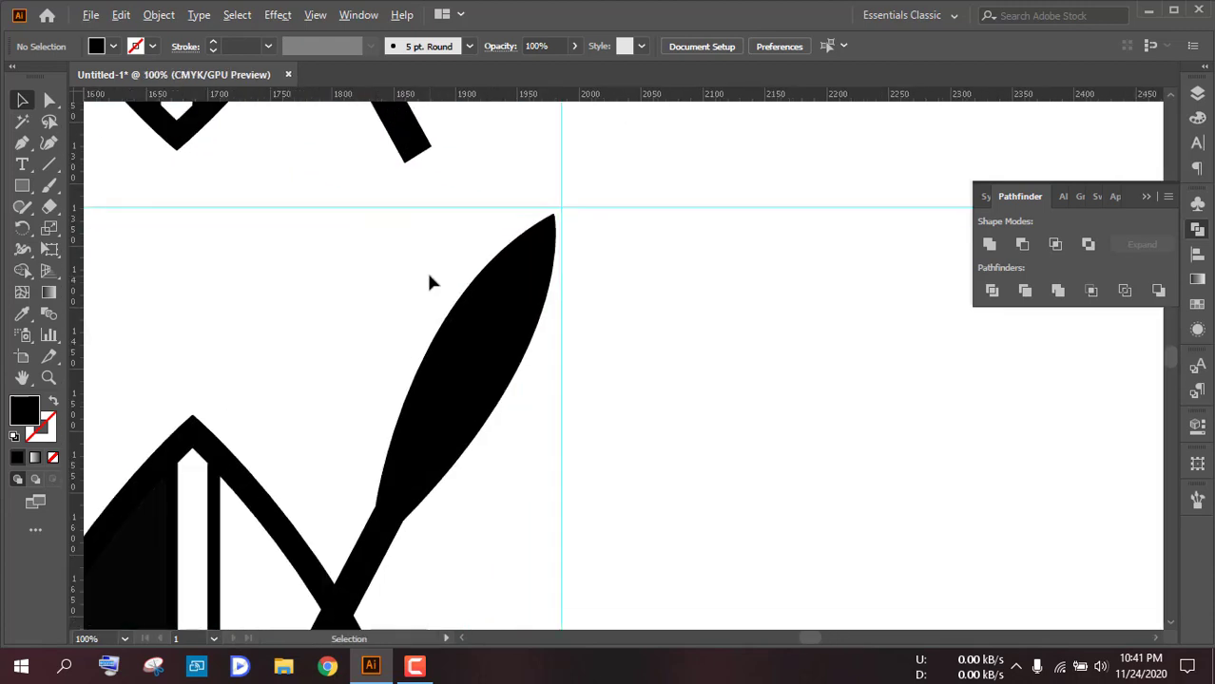
pyautogui.moveTo(552, 316); pyautogui.dragTo(794, 350)
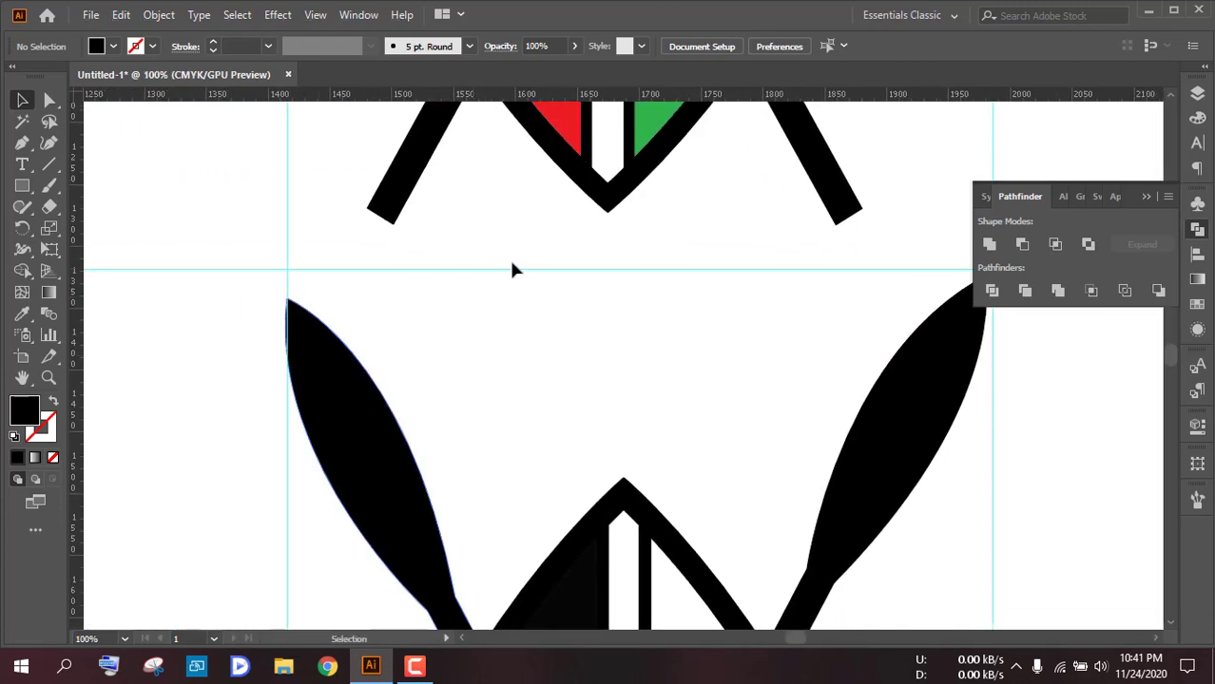
pyautogui.moveTo(535, 286); pyautogui.dragTo(416, 344)
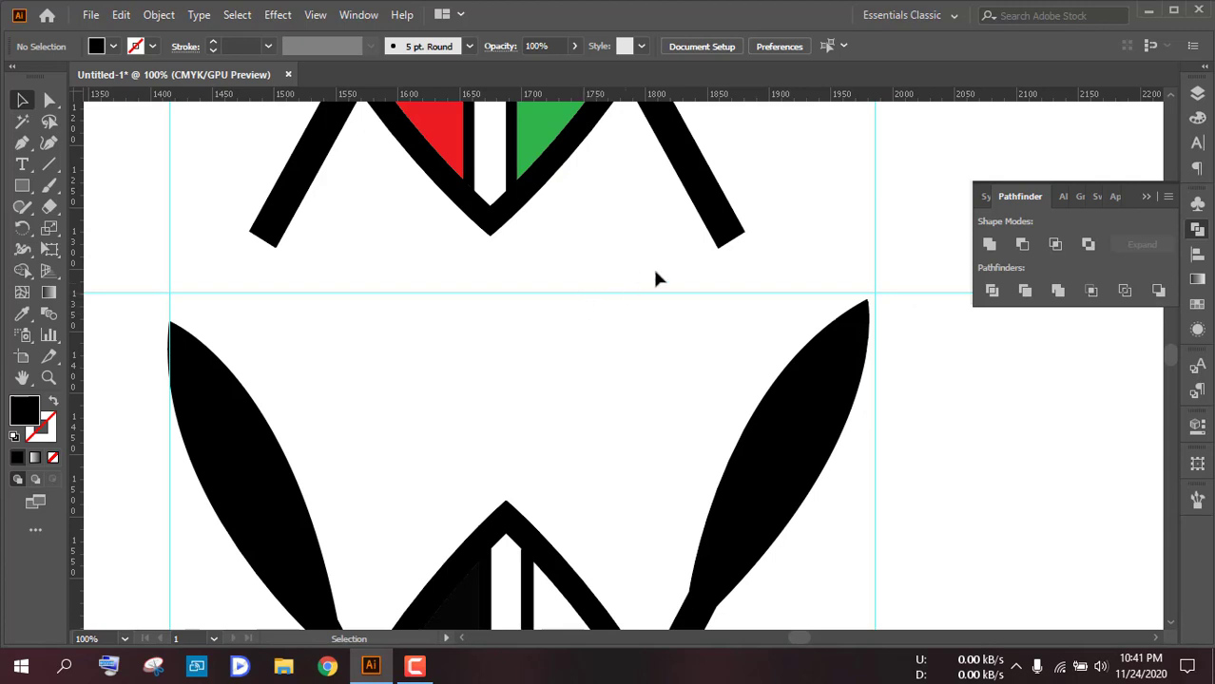
pyautogui.rightClick(376, 333)
pyautogui.click(396, 293)
pyautogui.rightClick(395, 294)
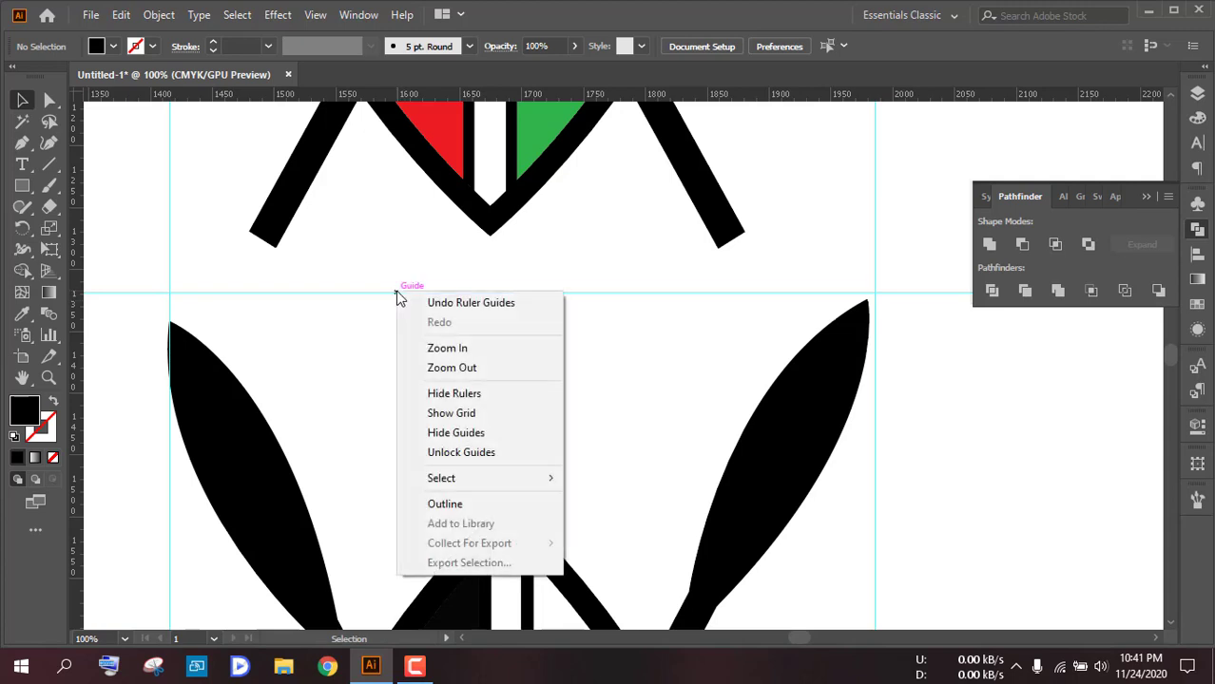
pyautogui.click(458, 453)
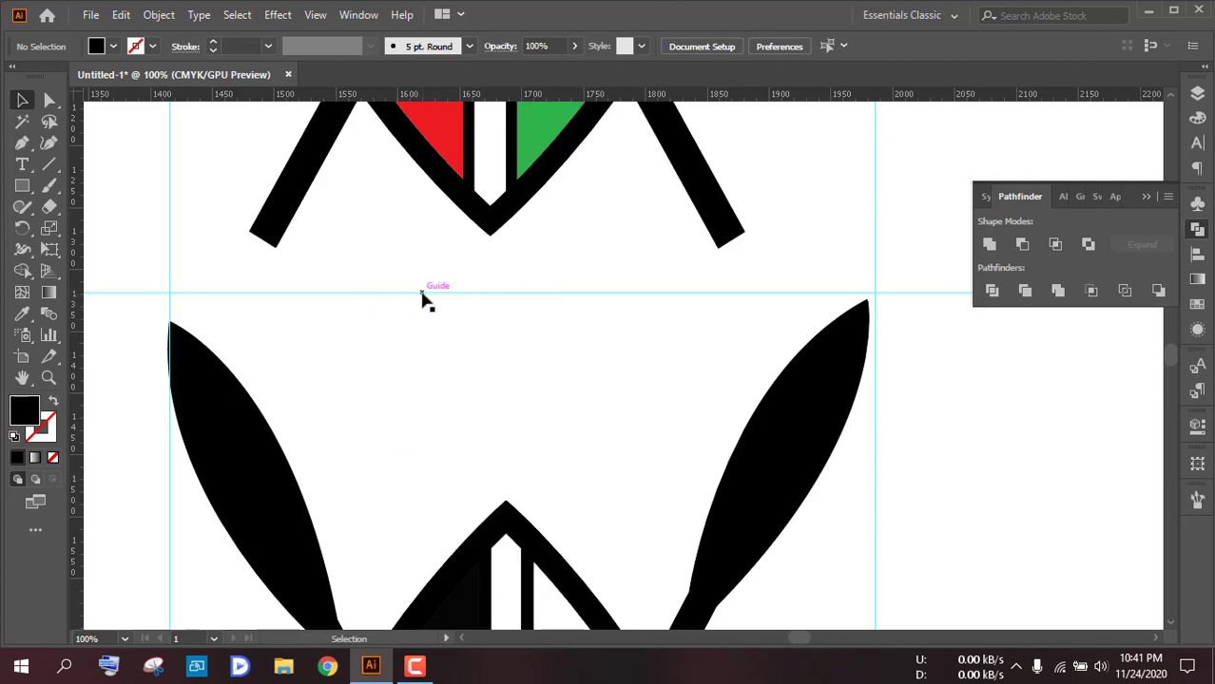
pyautogui.moveTo(423, 295); pyautogui.dragTo(414, 303)
# - Move the left-leaning spear up to the upper guide and slightly inward from the left vertical guide, and deselect it
pyautogui.click(213, 386)
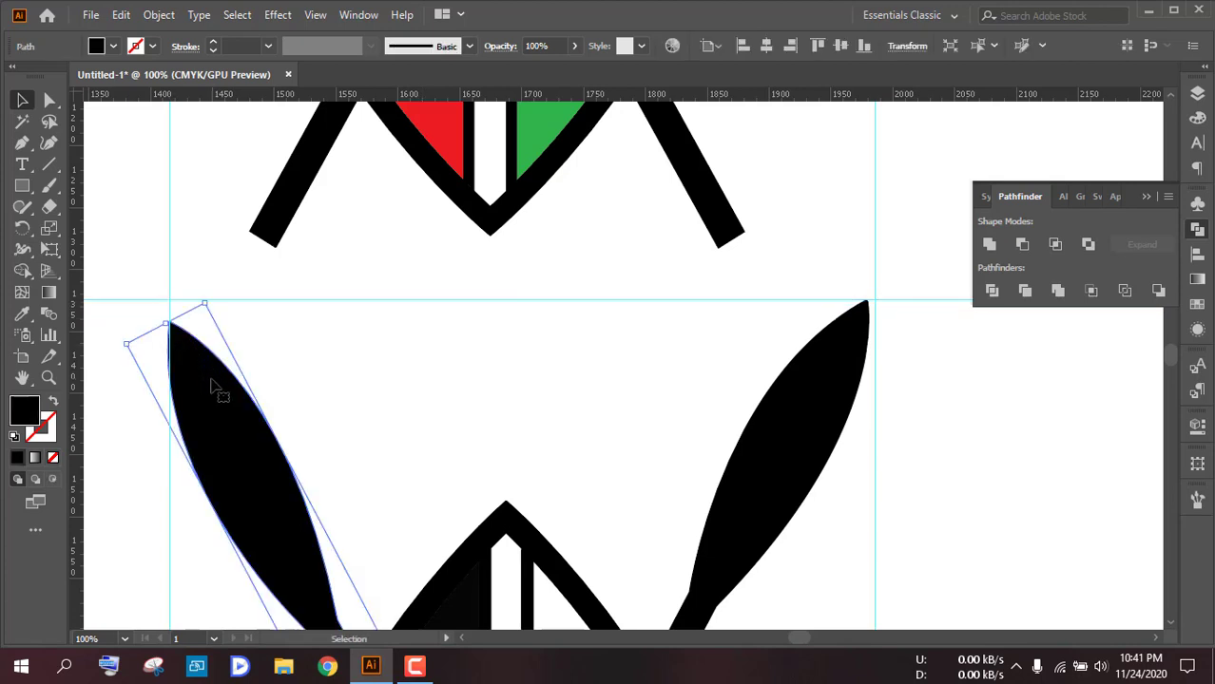
pyautogui.moveTo(213, 384); pyautogui.dragTo(210, 362)
pyautogui.click(361, 388)
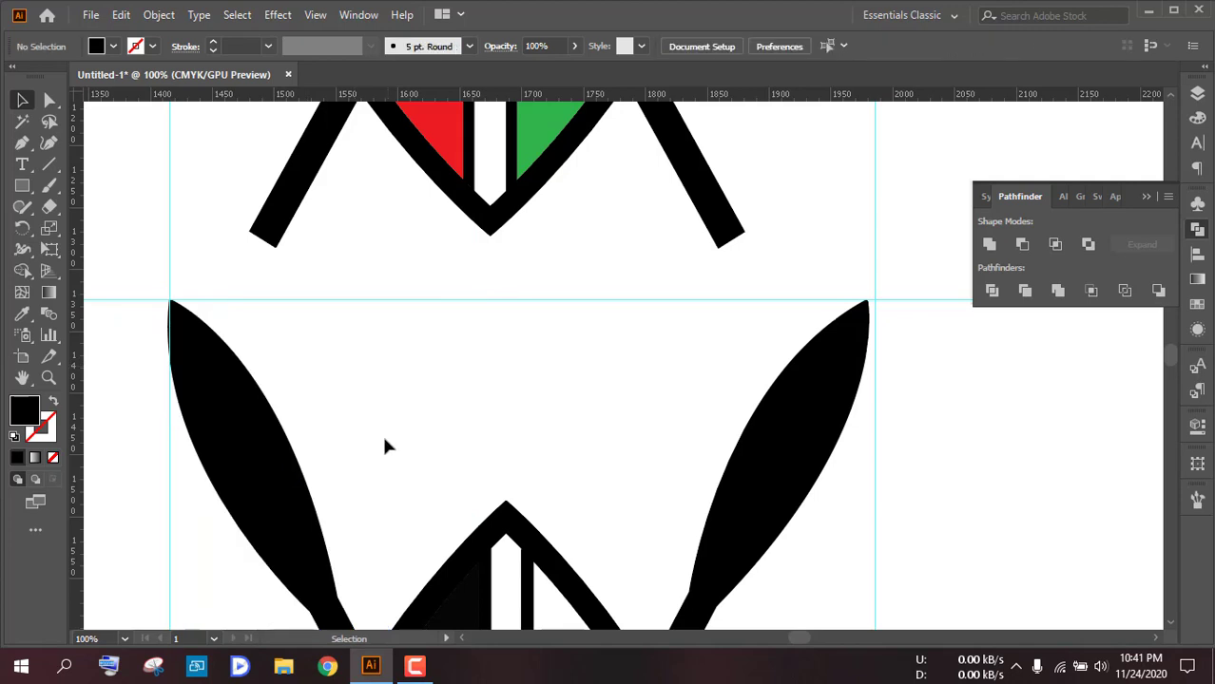
pyautogui.scroll(-3, 617, 427)
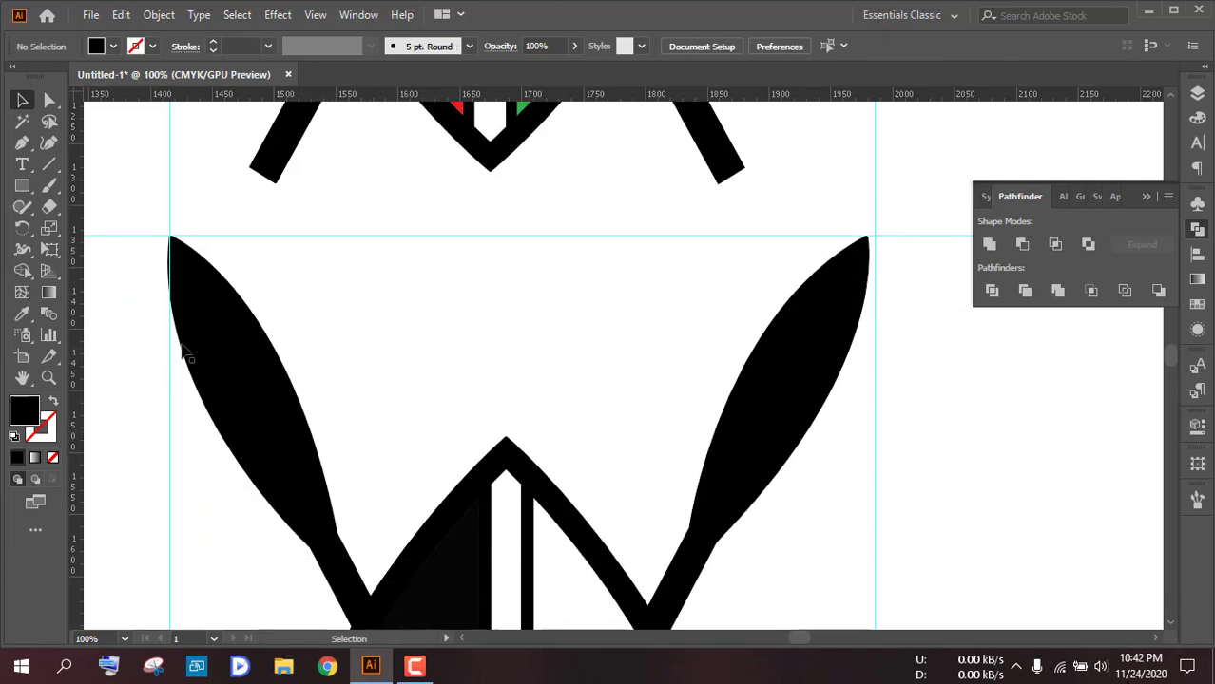
pyautogui.moveTo(195, 344); pyautogui.dragTo(205, 343)
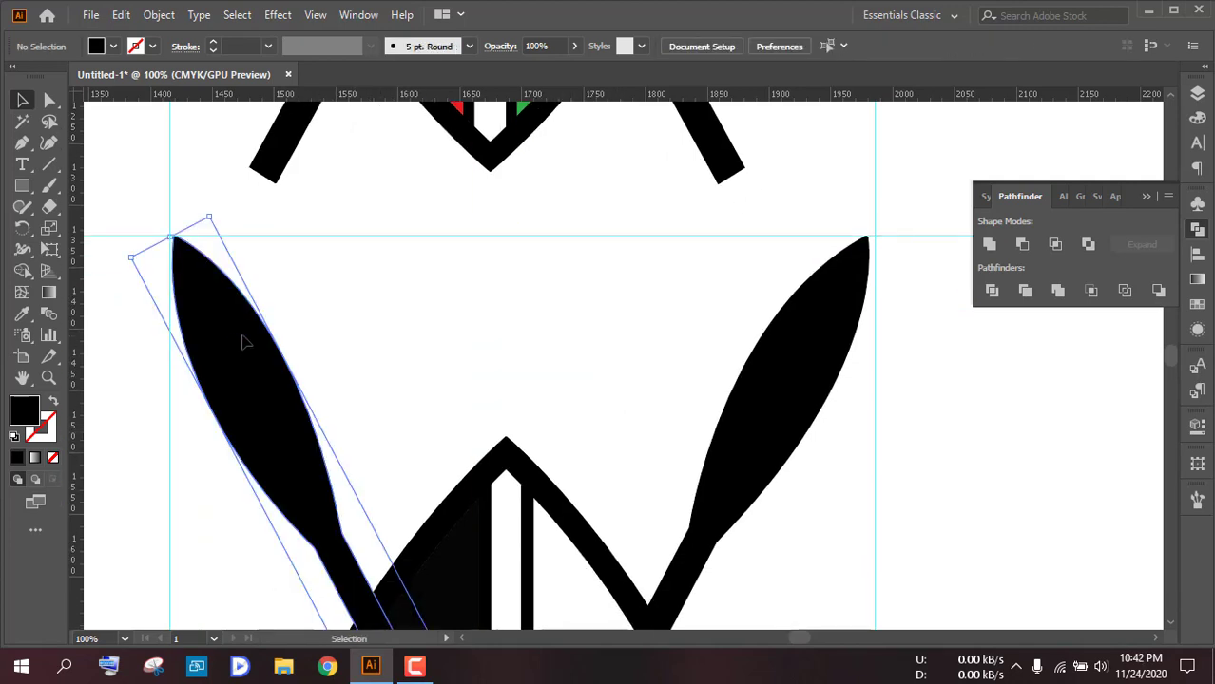
pyautogui.click(325, 333)
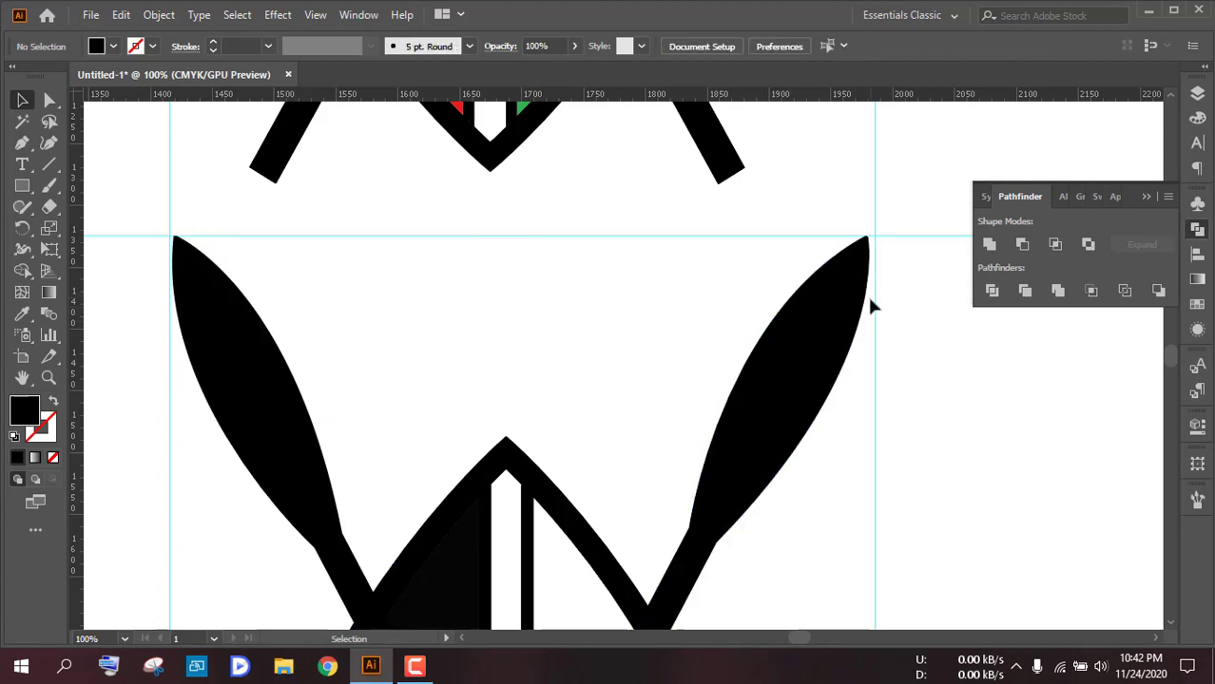
# - Move both vertical guides inward until they touch the outer edges of the two spearheads
pyautogui.moveTo(875, 305); pyautogui.dragTo(868, 316)
pyautogui.scroll(1, 176, 255)
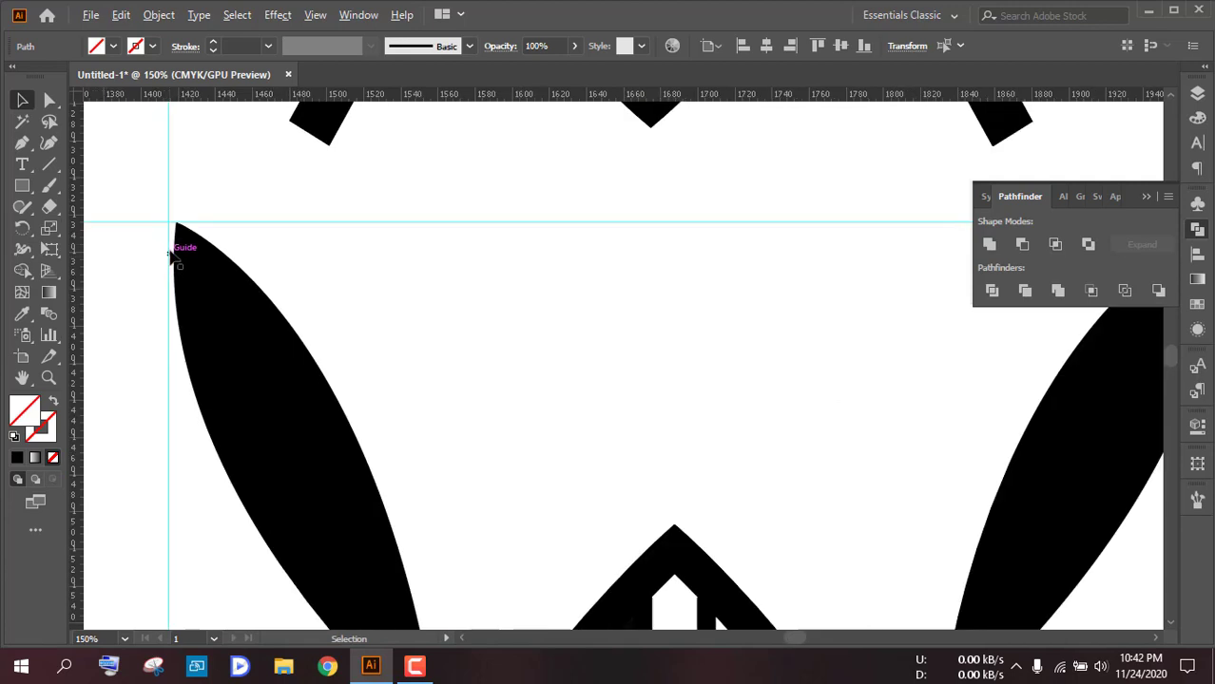
pyautogui.moveTo(170, 251); pyautogui.dragTo(176, 253)
# - Try to stretch the left-leaning spear at its lower end
pyautogui.scroll(-4, 239, 302)
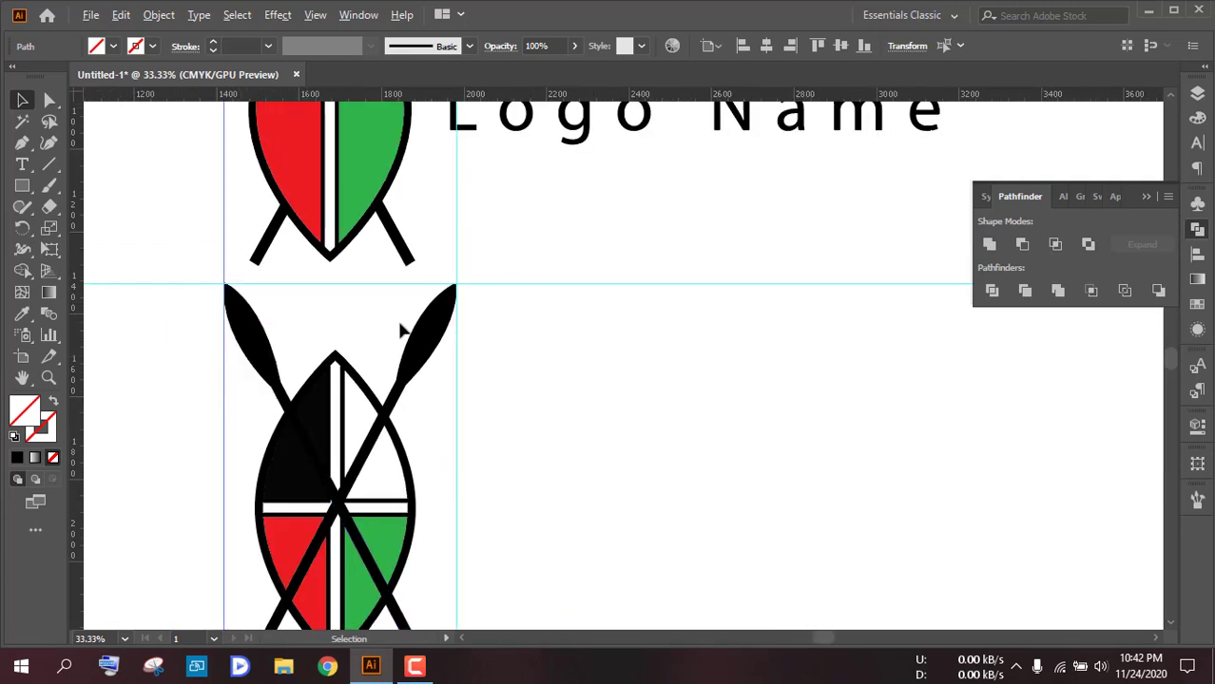
pyautogui.scroll(-2, 456, 356)
pyautogui.scroll(-2, 456, 399)
pyautogui.scroll(3, 287, 441)
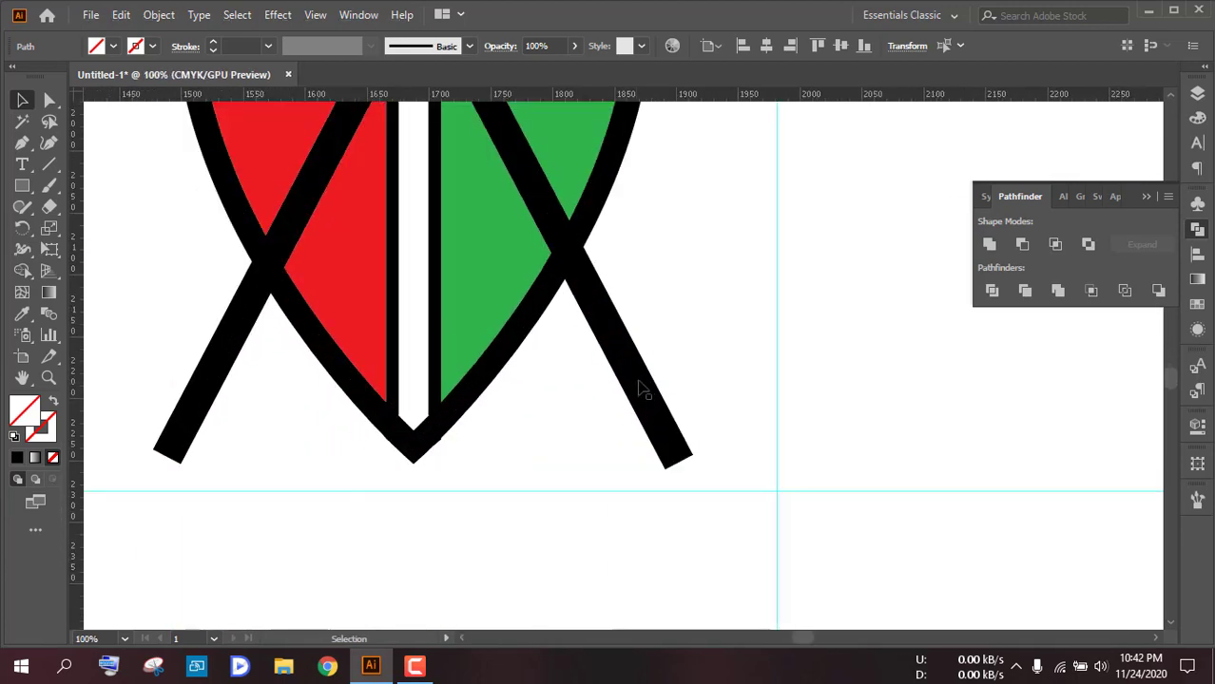
pyautogui.click(643, 397)
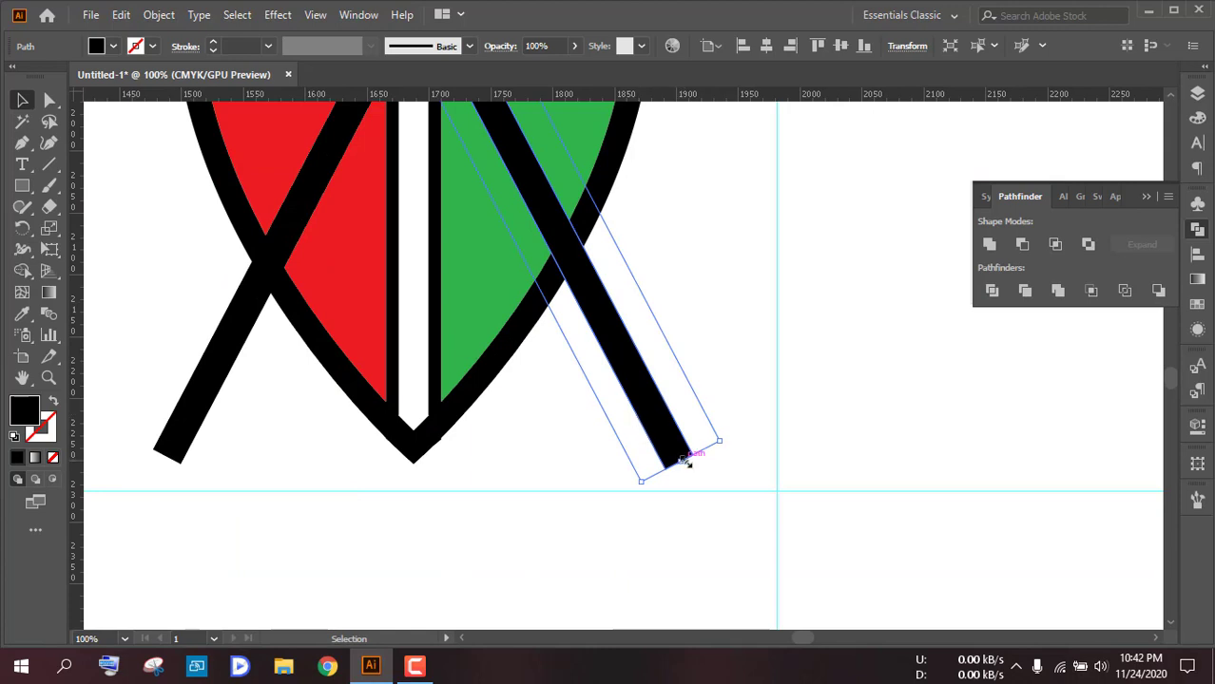
pyautogui.moveTo(682, 462)
pyautogui.mouseDown()
pyautogui.moveTo(696, 485)
pyautogui.moveTo(694, 454)
pyautogui.moveTo(685, 461)
pyautogui.mouseUp()
pyautogui.scroll(-3, 684, 458)
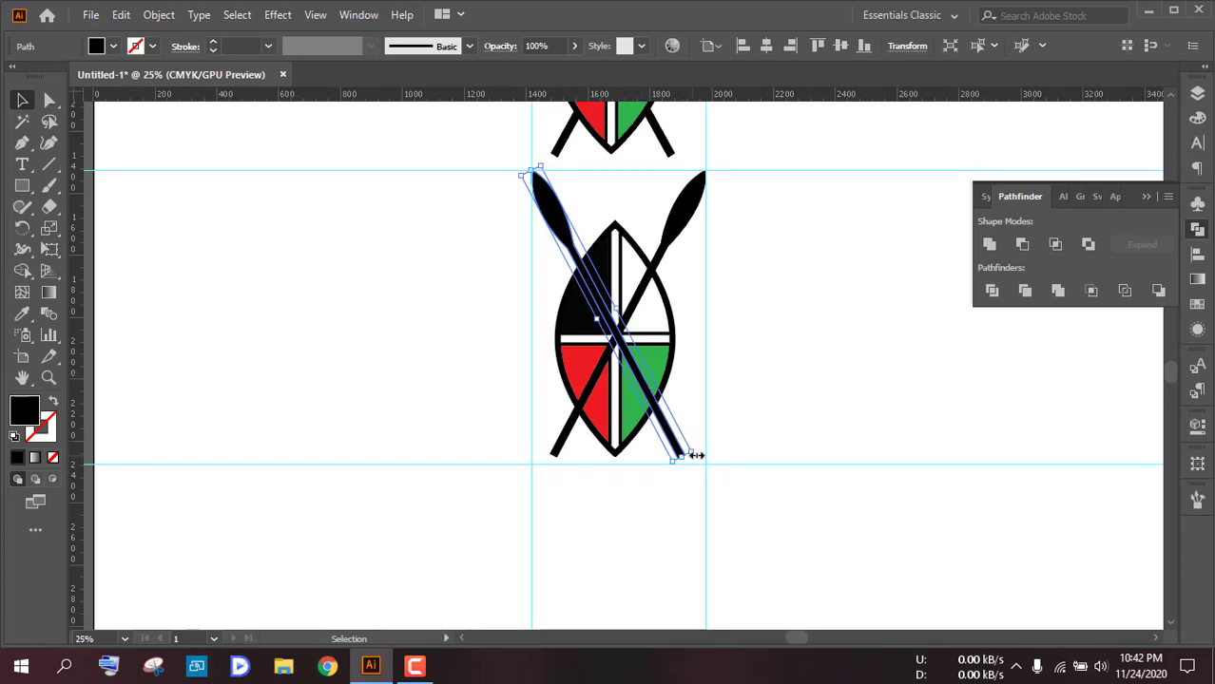
# - Rotate the right-leaning spear slightly steeper and move the right vertical guide inward to its tip
pyautogui.click(696, 214)
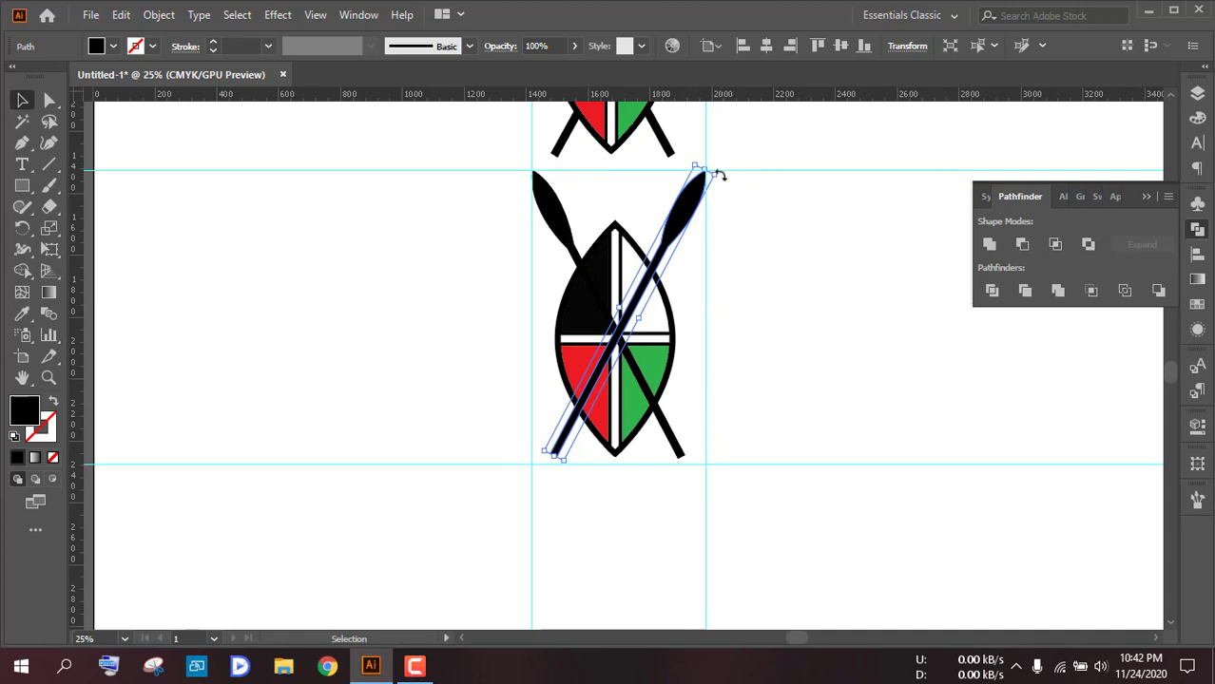
pyautogui.moveTo(720, 175); pyautogui.dragTo(712, 164)
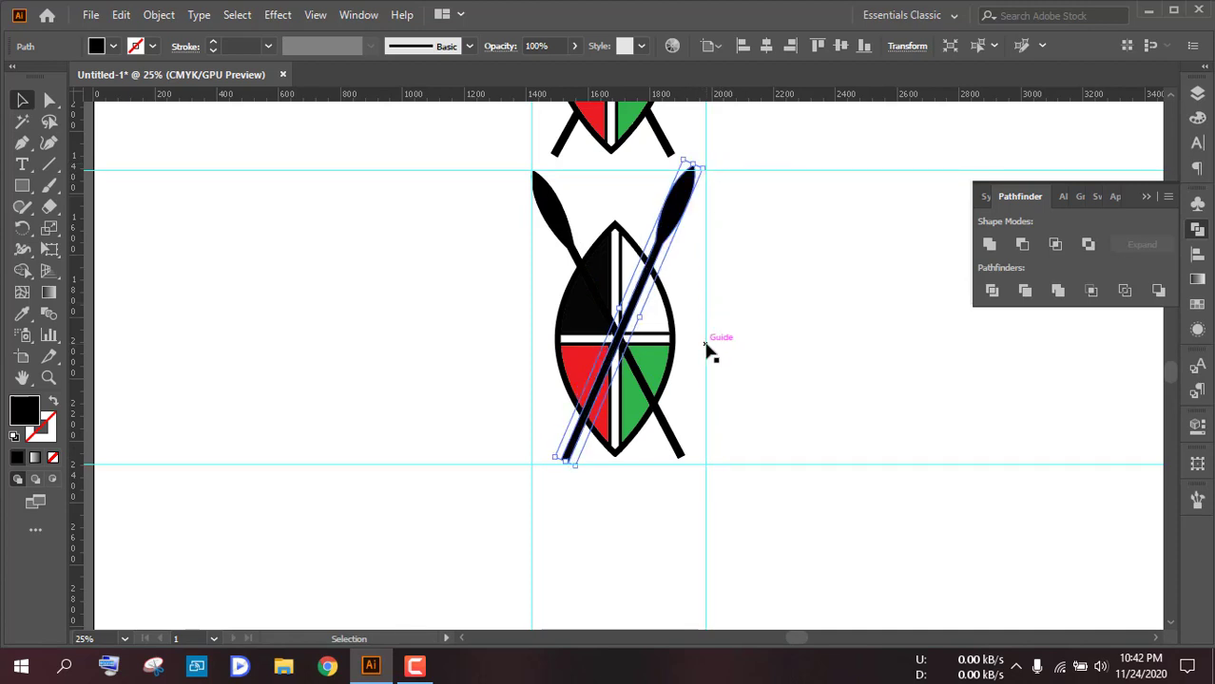
pyautogui.moveTo(705, 348); pyautogui.dragTo(695, 348)
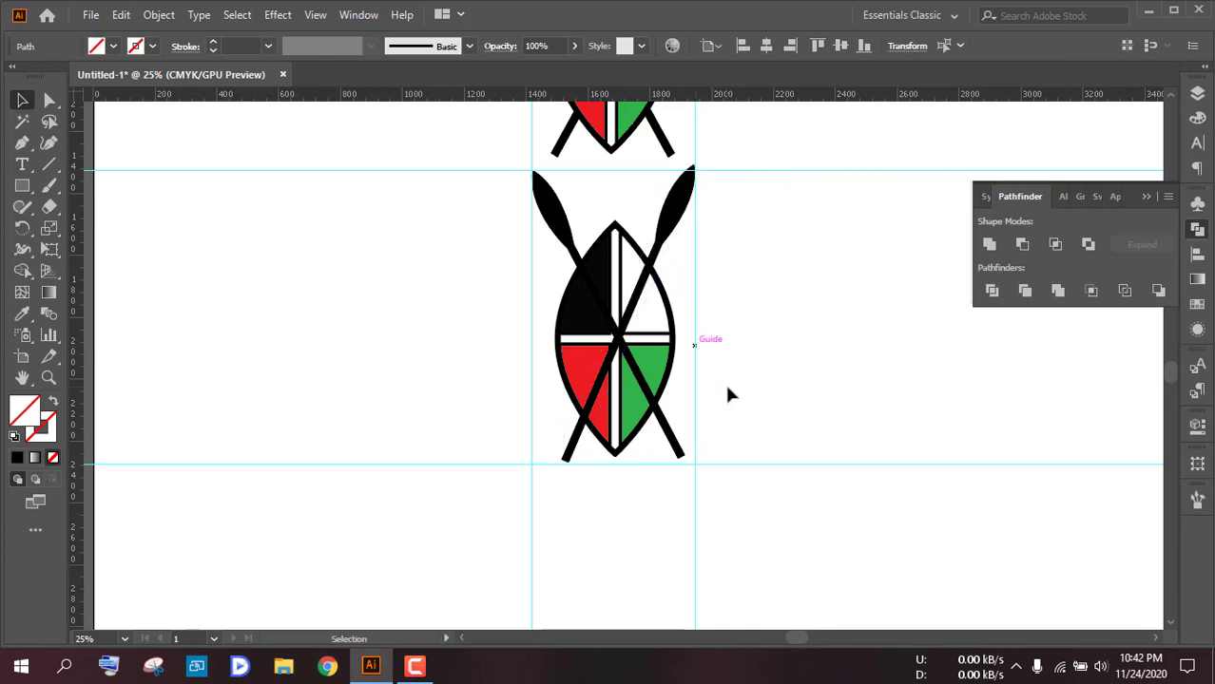
# - Lengthen the left-leaning spear so its lower end reaches the bottom horizontal guide
pyautogui.click(683, 460)
pyautogui.hotkey('ctrl', '1')
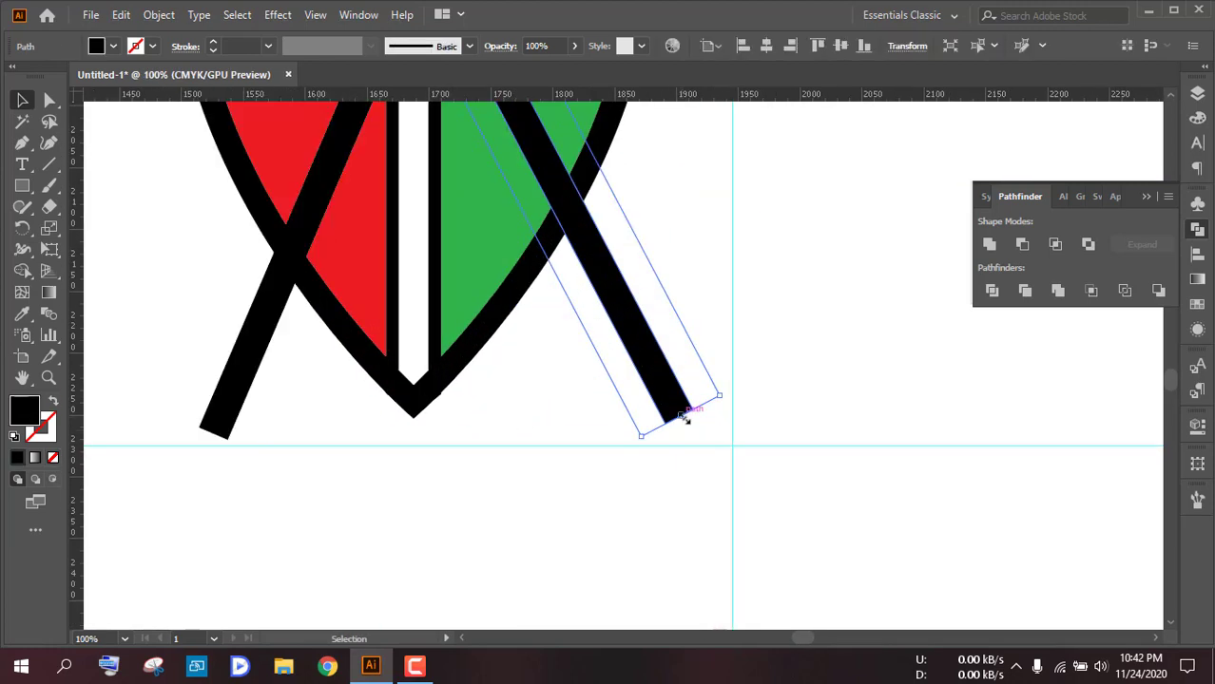
pyautogui.moveTo(684, 418); pyautogui.dragTo(708, 444)
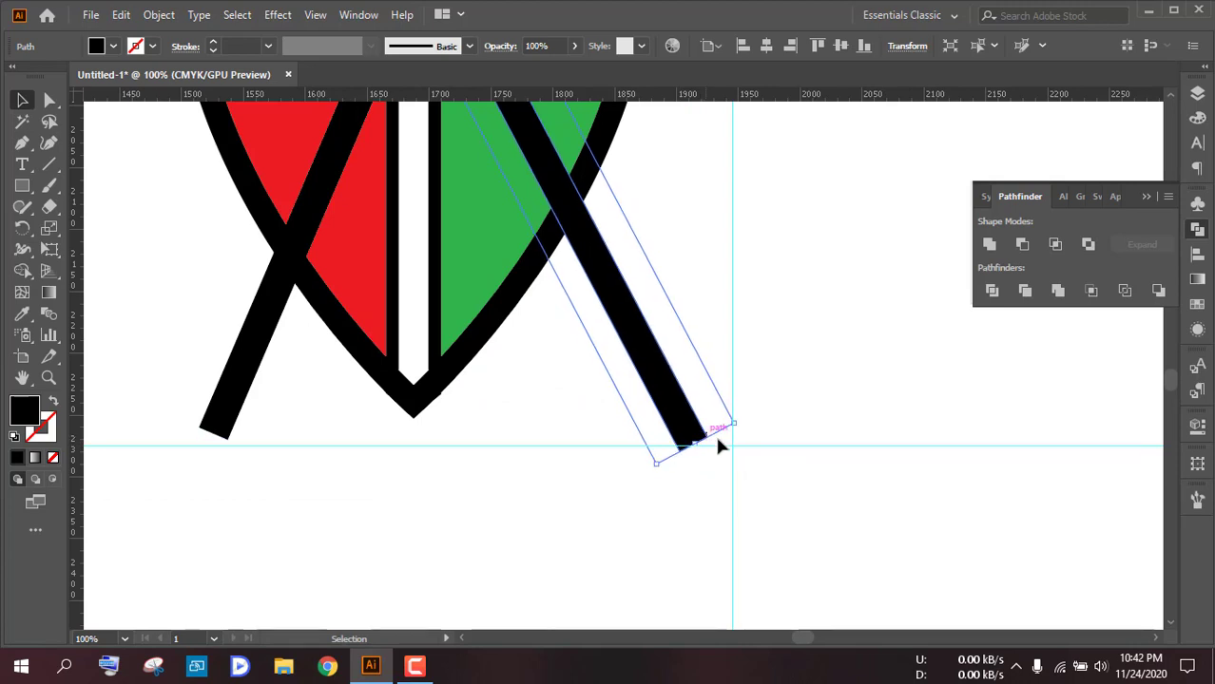
pyautogui.click(758, 466)
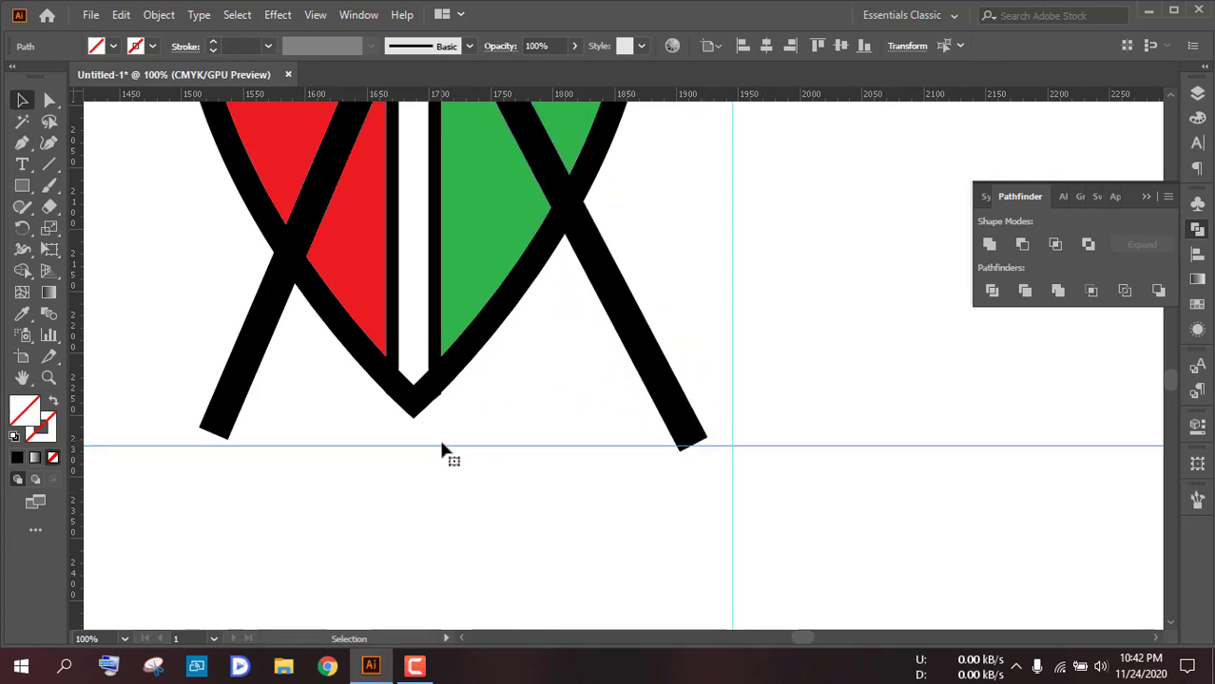
# - Move the bottom guide down about 5 px to the left-leaning spear's end and lengthen the other spear to meet it
pyautogui.moveTo(440, 445); pyautogui.dragTo(442, 453)
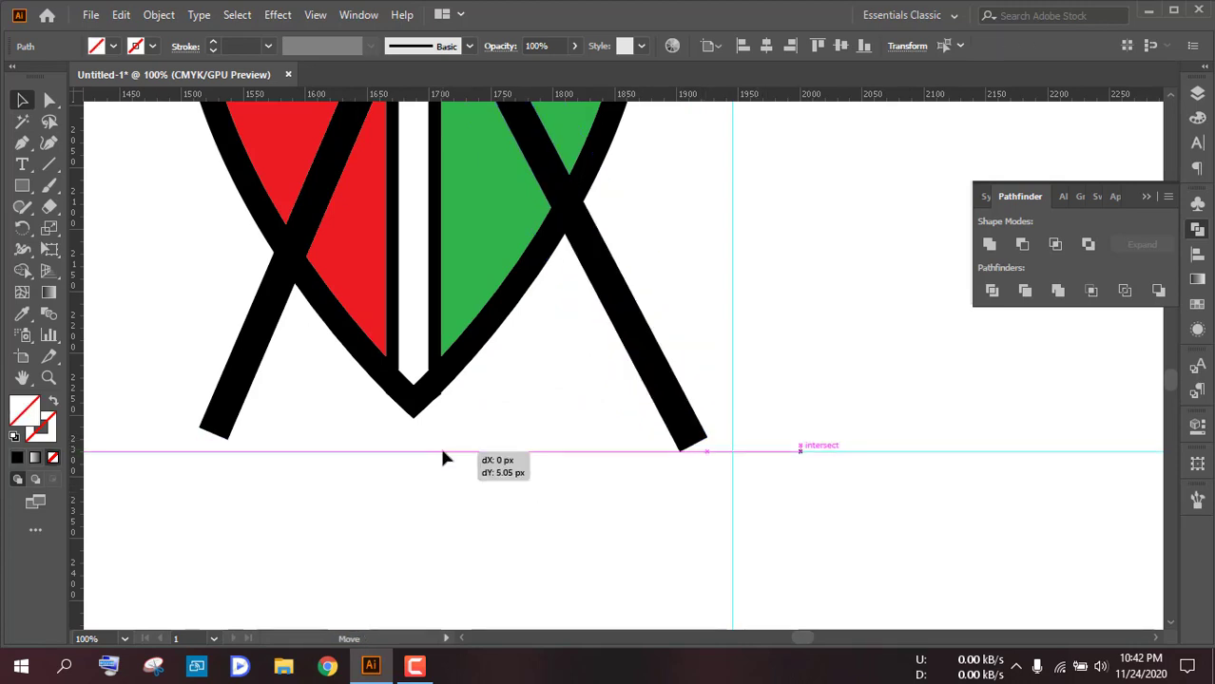
pyautogui.click(211, 432)
pyautogui.moveTo(210, 432); pyautogui.dragTo(209, 448)
pyautogui.click(205, 470)
# - Rotate the right-leaning spear outward to mirror the other spear's angle, lower it so its tip meets the upper guide, and deselect it
pyautogui.scroll(-3, 204, 471)
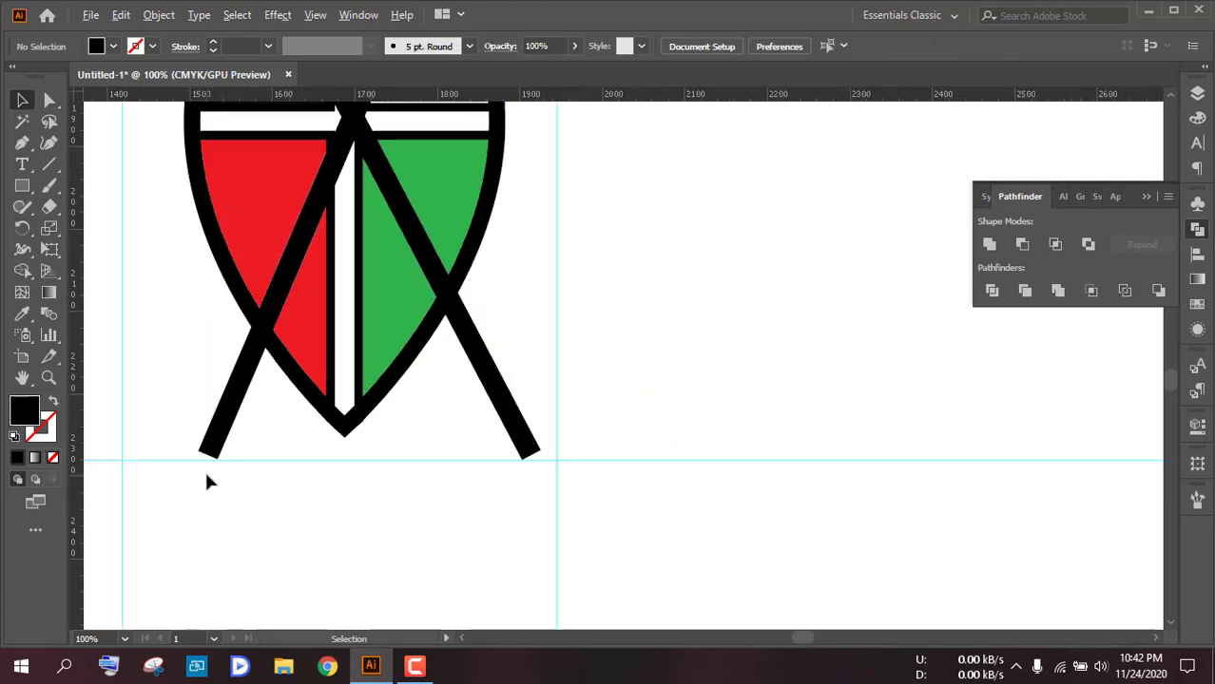
pyautogui.moveTo(302, 458); pyautogui.dragTo(535, 527)
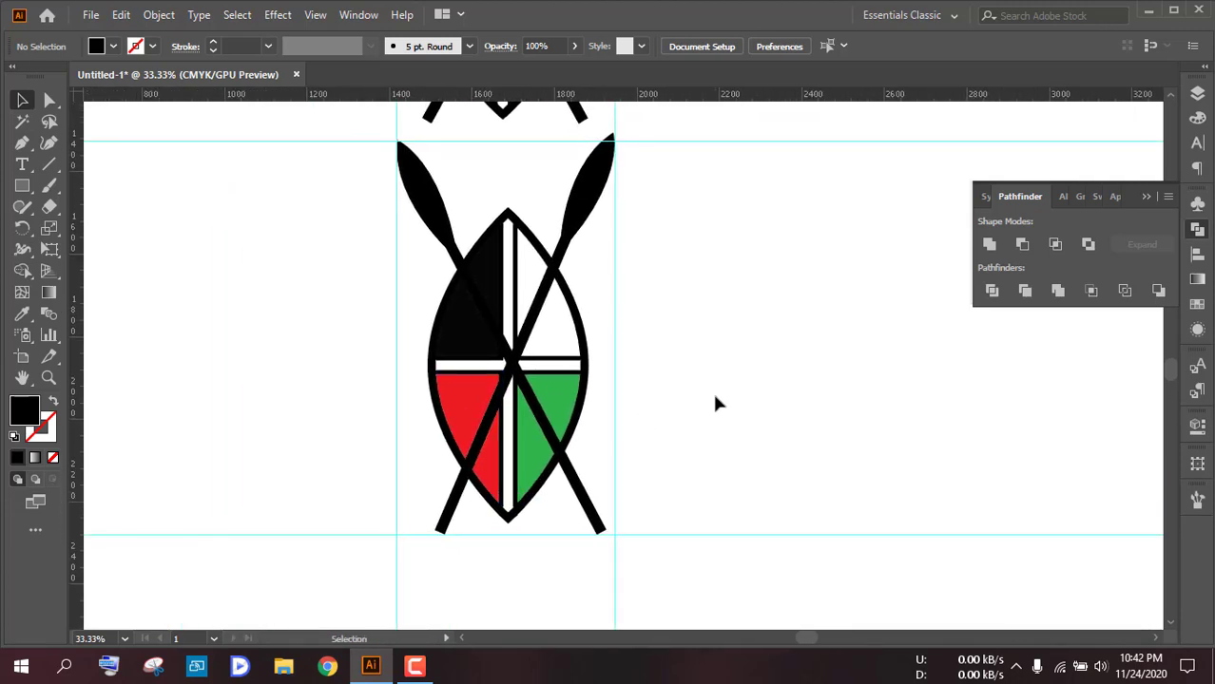
pyautogui.click(471, 468)
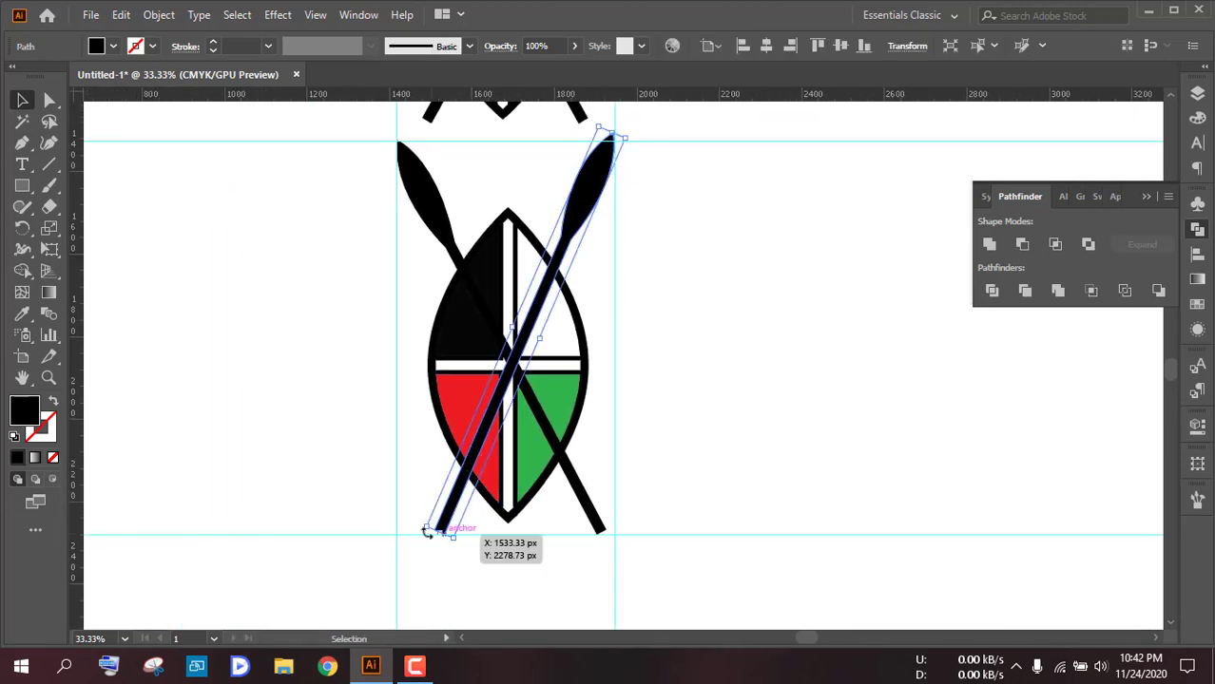
pyautogui.moveTo(415, 527); pyautogui.dragTo(411, 518)
pyautogui.moveTo(537, 316); pyautogui.dragTo(537, 321)
pyautogui.click(714, 345)
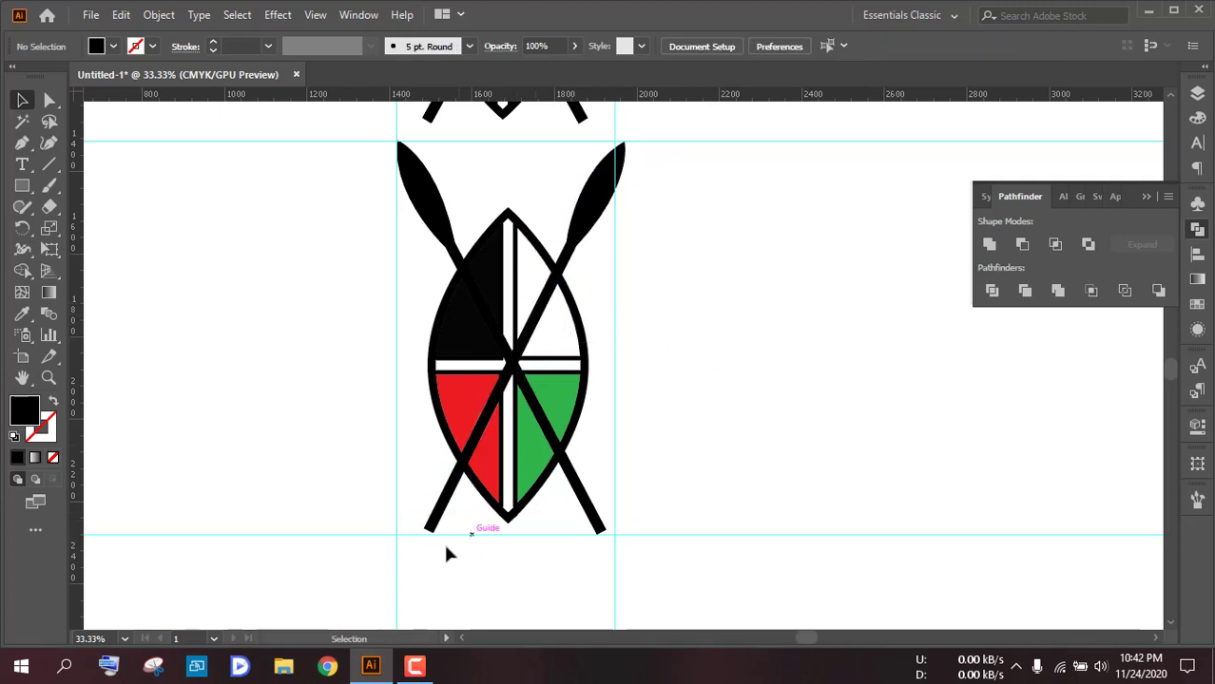
# - Bring the lower end of the right-leaning spear down to the bottom guide and deselect the spear
pyautogui.scroll(2, 406, 538)
pyautogui.scroll(-2, 409, 538)
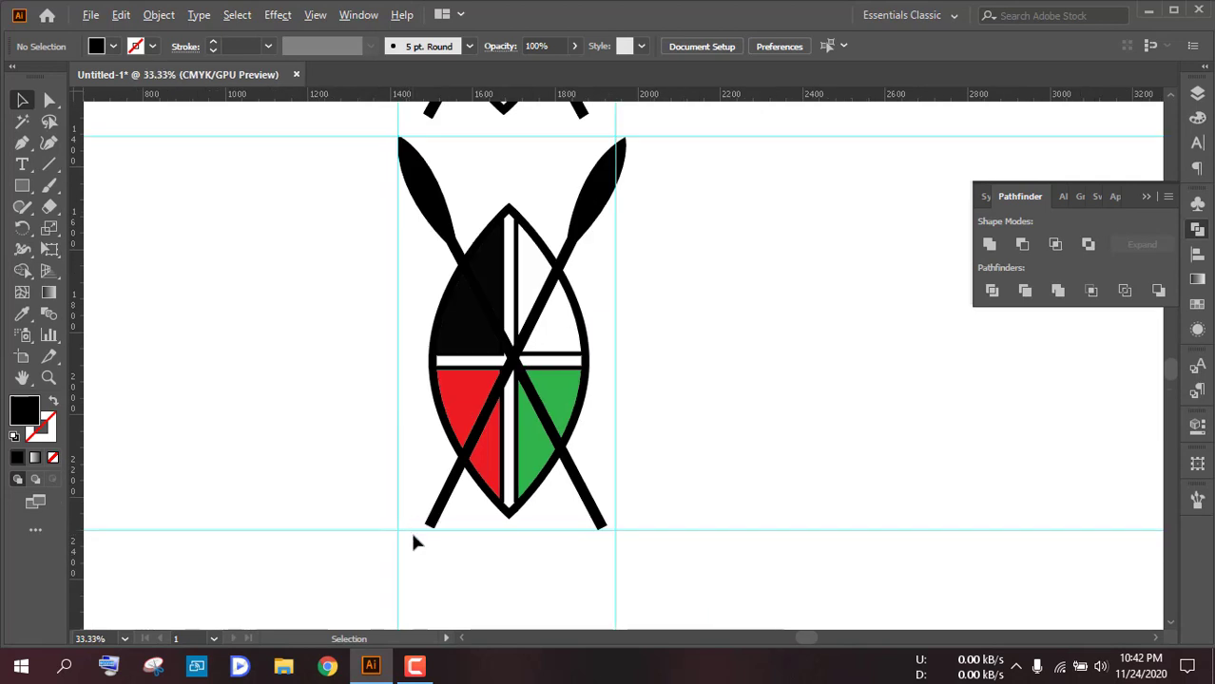
pyautogui.scroll(6, 480, 504)
pyautogui.click(521, 487)
pyautogui.moveTo(501, 496); pyautogui.dragTo(500, 512)
pyautogui.click(475, 553)
# - Move the right-leaning spear slightly left so its tip meets the right vertical guide and the spears cross at the shield's centre
pyautogui.scroll(-6, 473, 551)
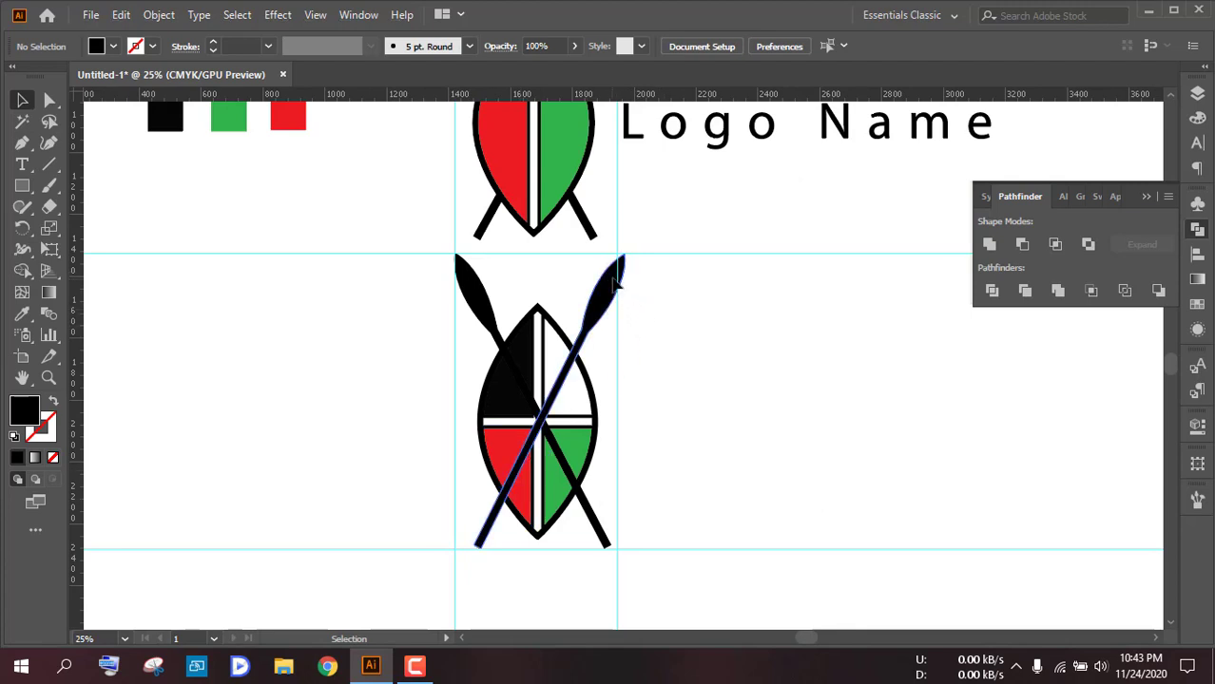
pyautogui.moveTo(616, 277); pyautogui.dragTo(618, 299)
pyautogui.click(650, 309)
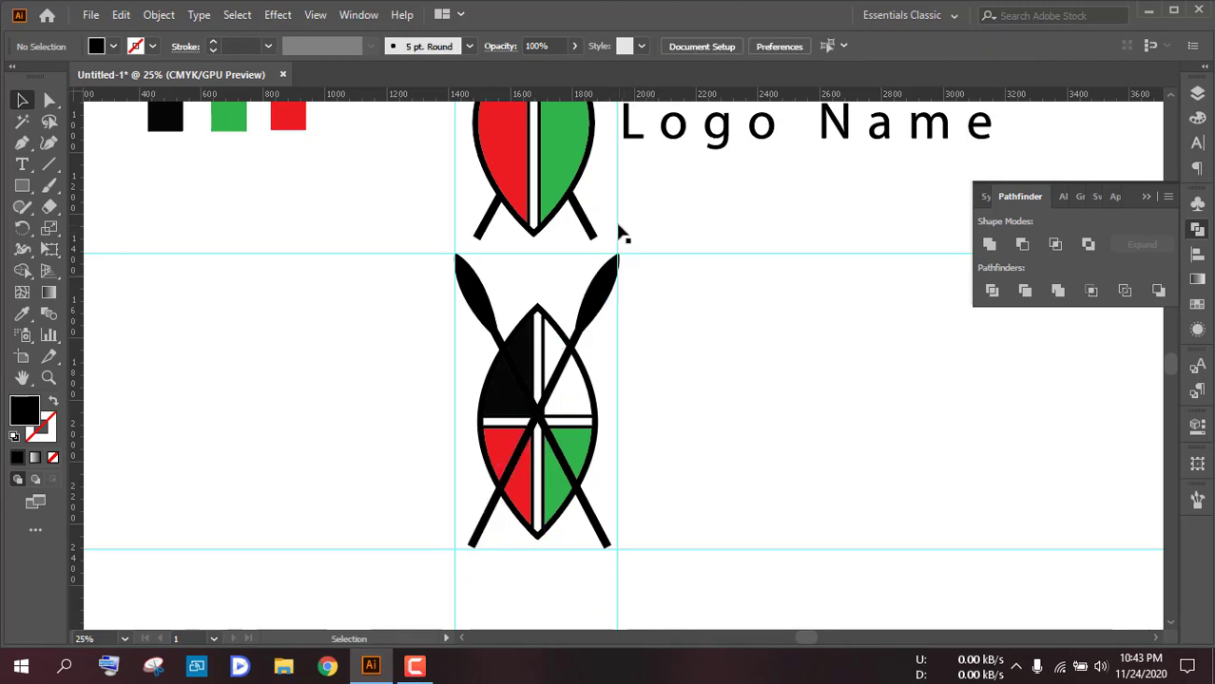
# - Delete the two horizontal and two vertical guides around the crossed spears
pyautogui.click(708, 255)
pyautogui.press('Delete')
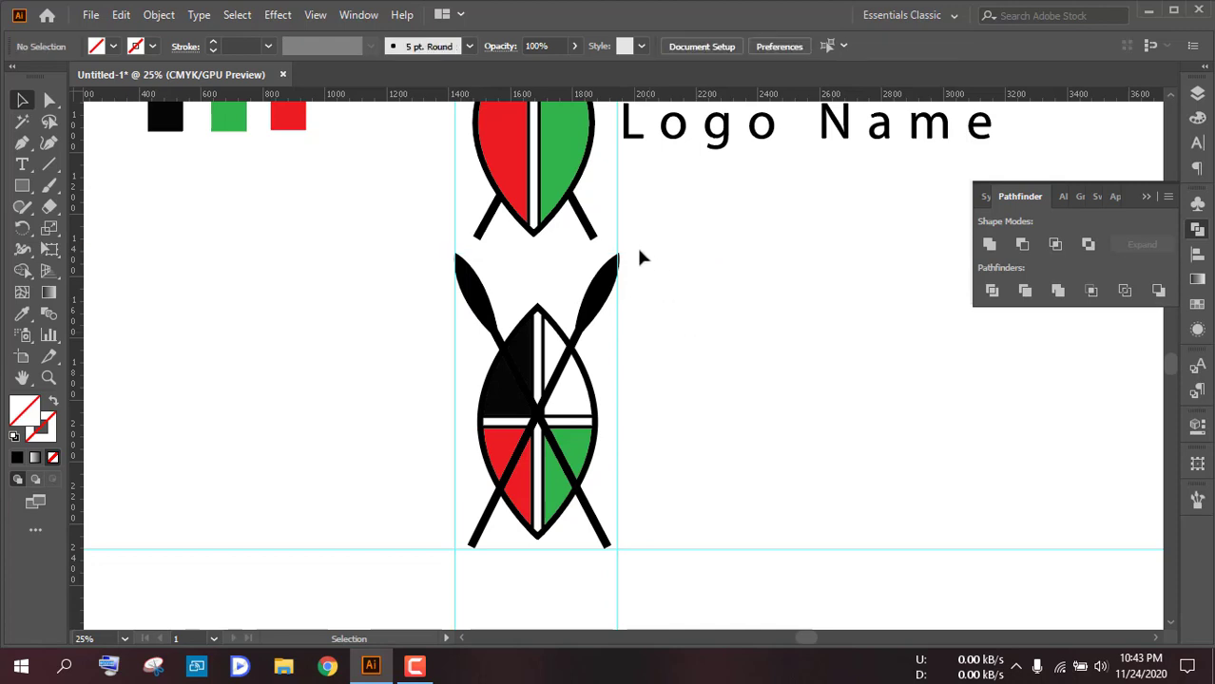
pyautogui.click(456, 229)
pyautogui.press('Delete')
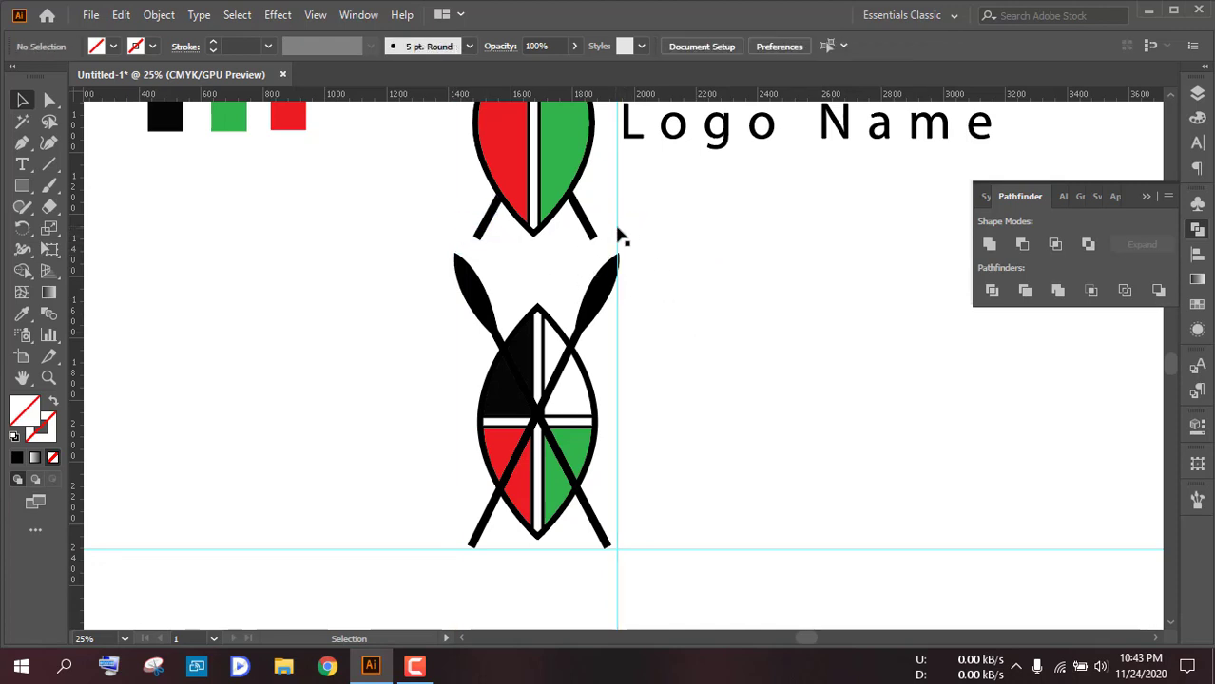
pyautogui.click(620, 235)
pyautogui.press('Delete')
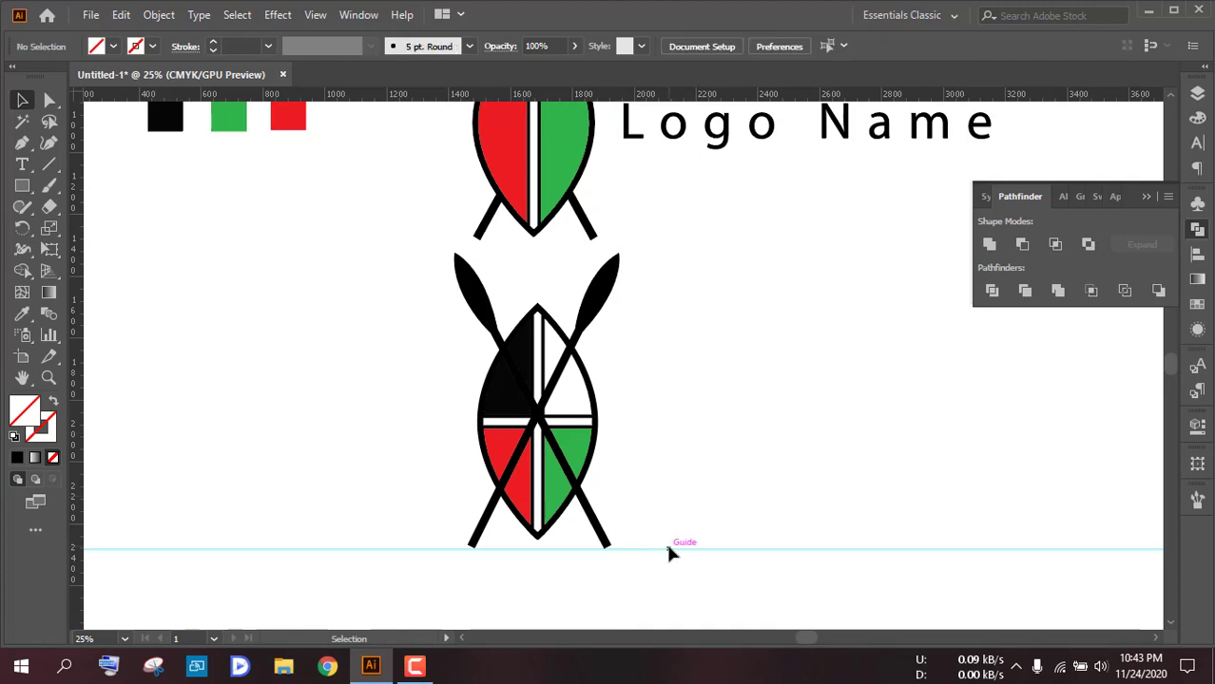
pyautogui.click(668, 550)
pyautogui.press('Delete')
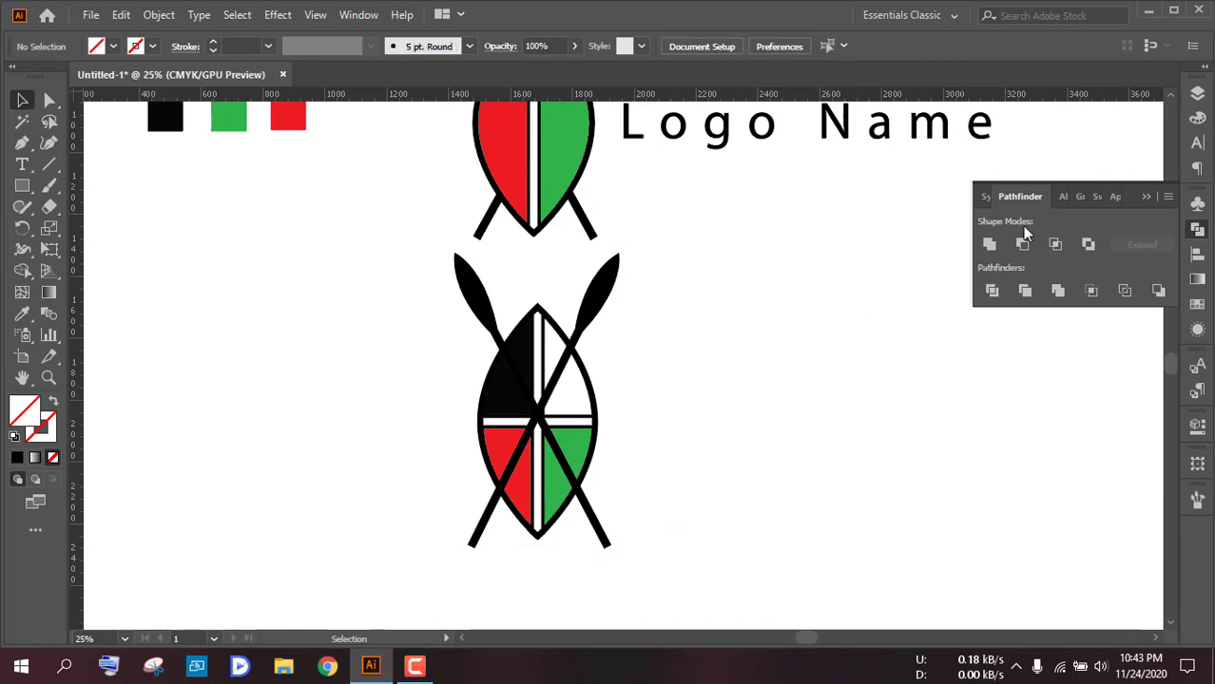
# - Collapse the Pathfinder panel to clear the workspace around the shield
pyautogui.click(1147, 199)
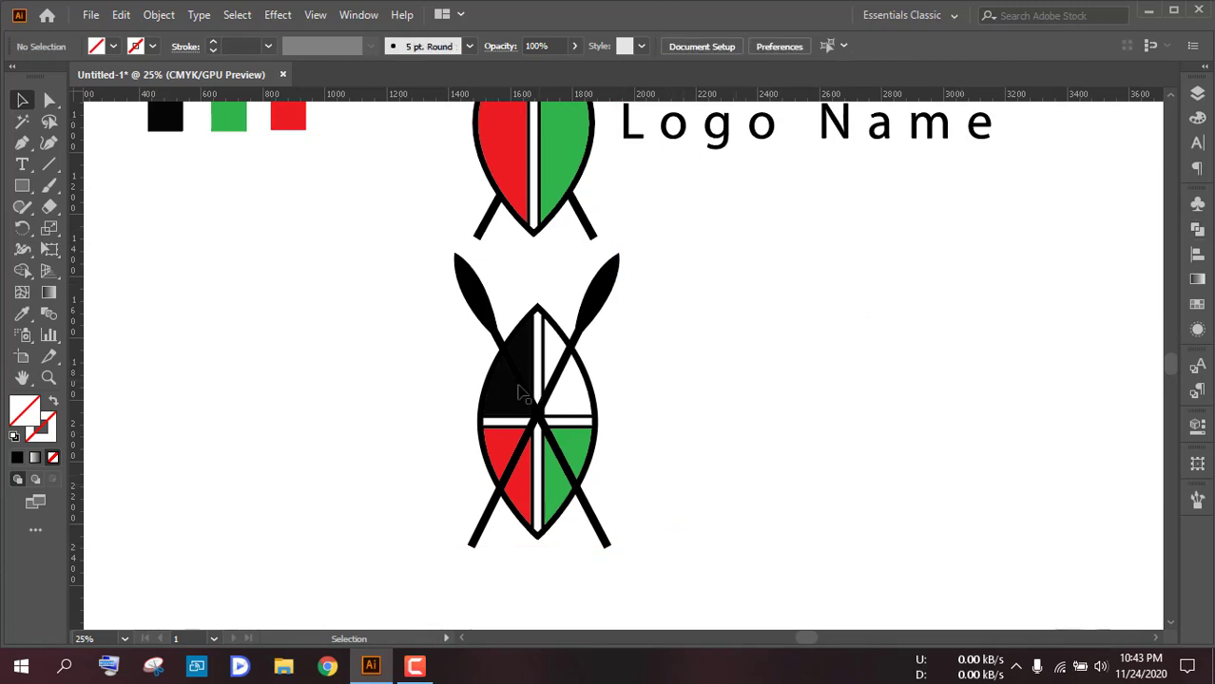
pyautogui.scroll(-2, 475, 401)
pyautogui.scroll(5, 471, 398)
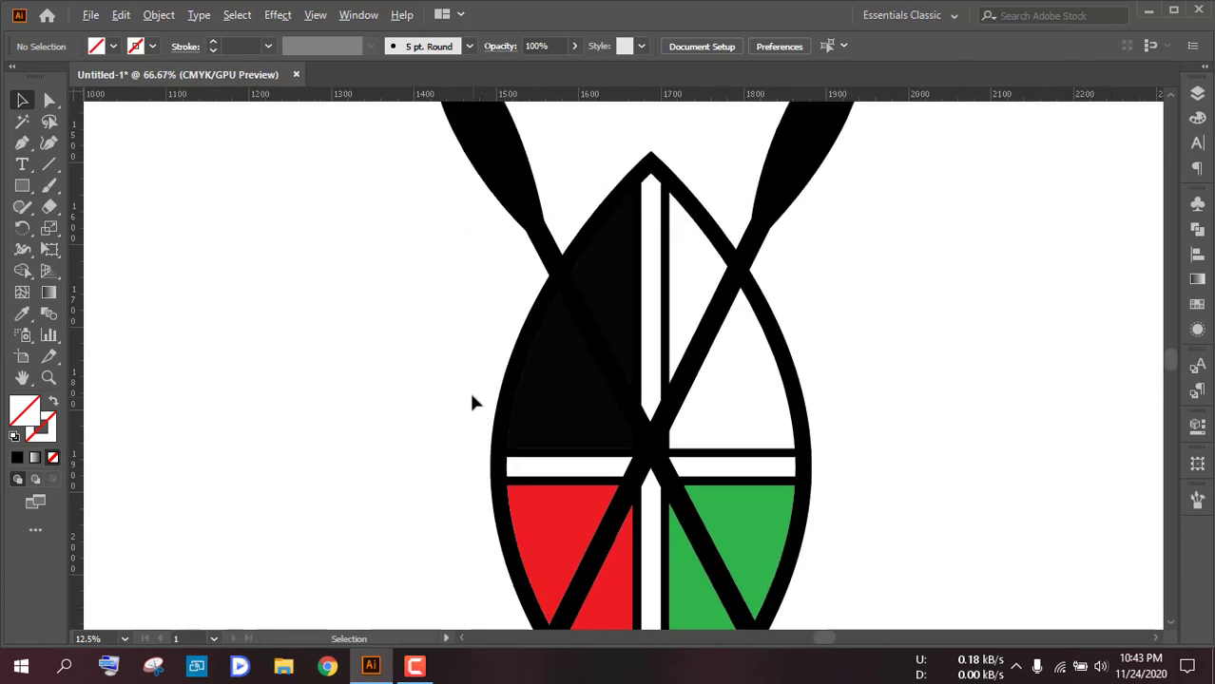
# - Send the crossed spears to the back so they sit behind the lower shield, and deselect them
pyautogui.click(778, 215)
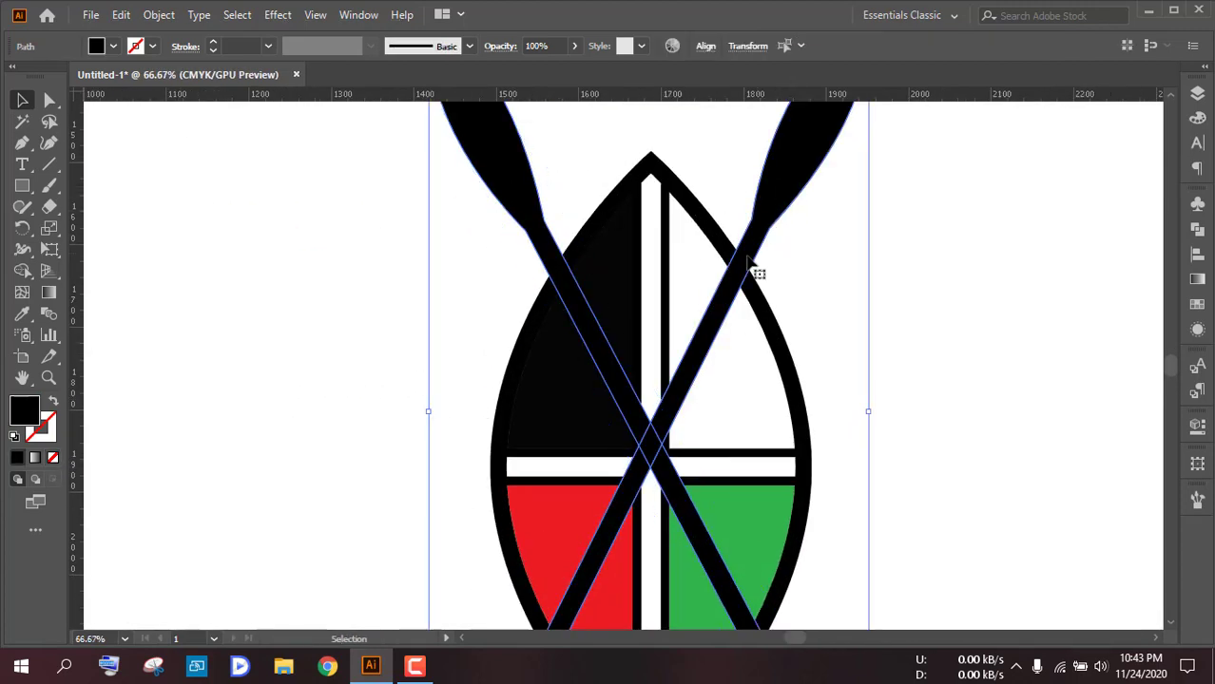
pyautogui.rightClick(771, 183)
pyautogui.moveTo(803, 464)
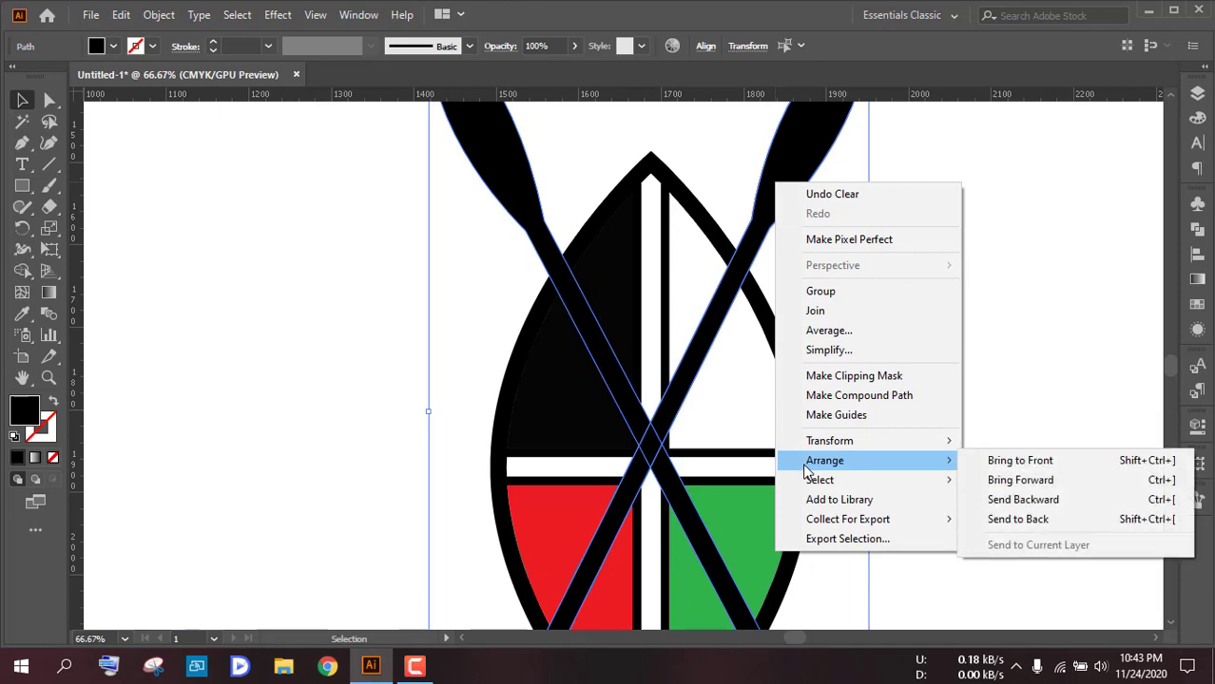
pyautogui.click(1000, 517)
pyautogui.click(900, 462)
pyautogui.scroll(-2, 889, 457)
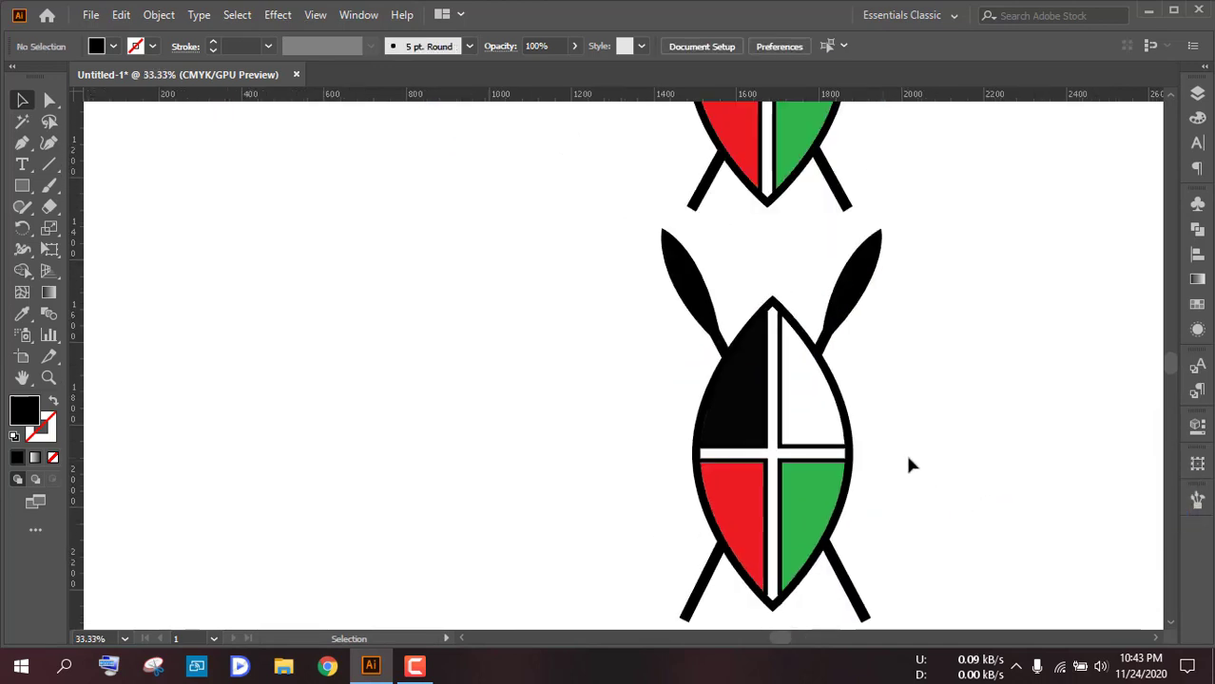
# - Group the lower shield and its crossed spears into one object and deselect it
pyautogui.moveTo(909, 466); pyautogui.dragTo(694, 415)
pyautogui.moveTo(269, 308); pyautogui.dragTo(823, 551)
pyautogui.press('a')
pyautogui.press('v')
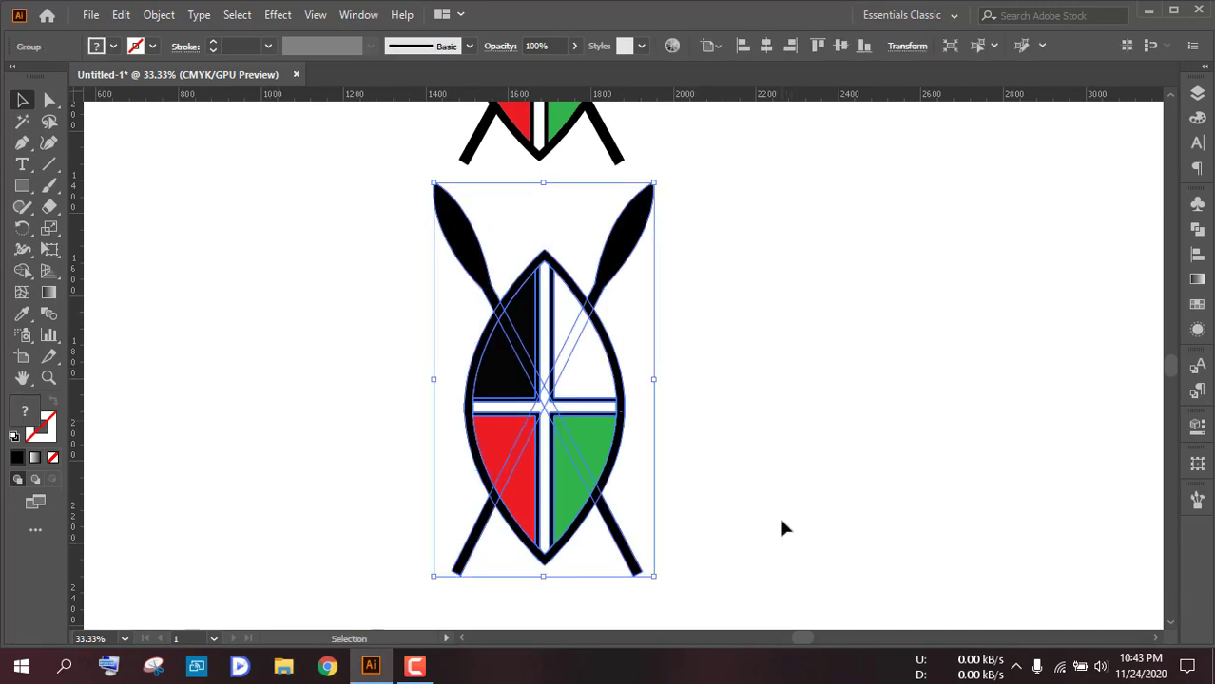
pyautogui.click(715, 486)
pyautogui.scroll(1, 685, 454)
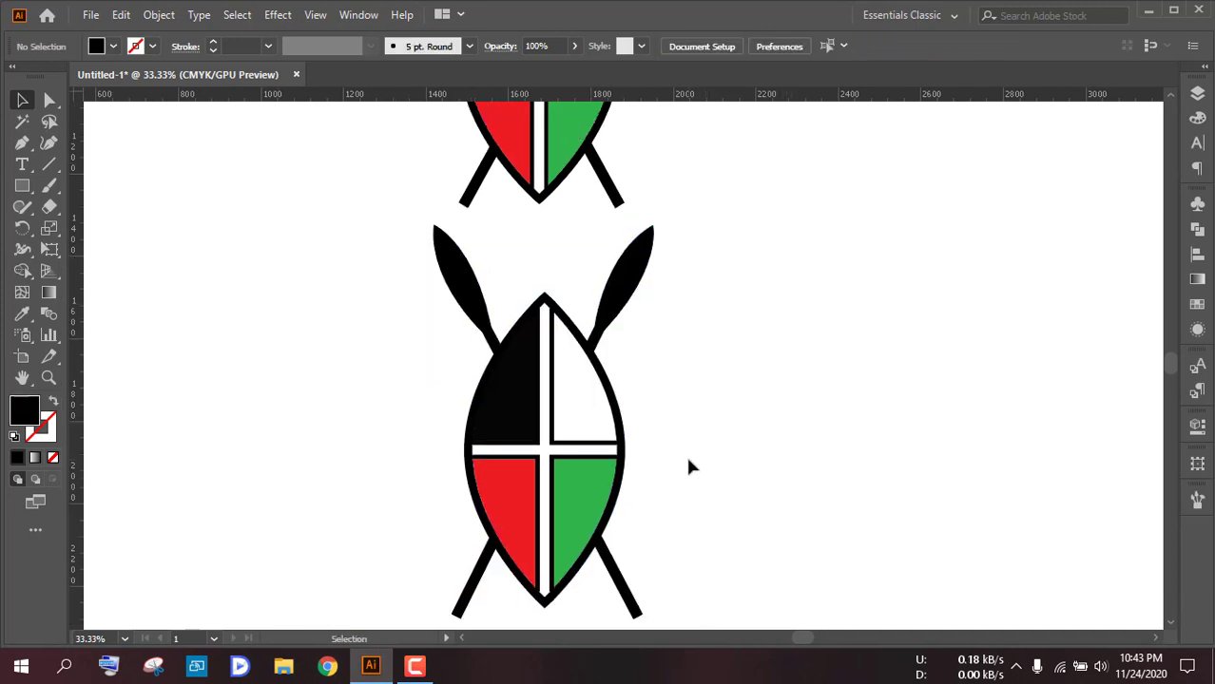
pyautogui.scroll(-2, 684, 451)
pyautogui.scroll(1, 677, 436)
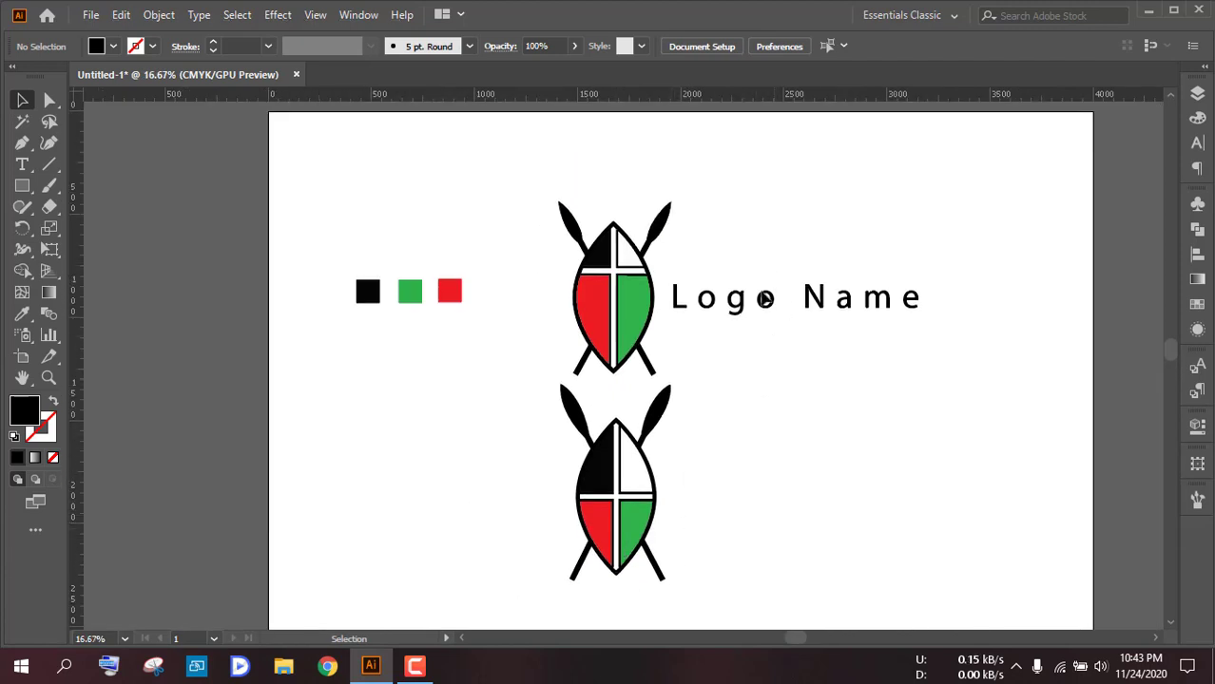
pyautogui.moveTo(22, 164); pyautogui.dragTo(85, 161)
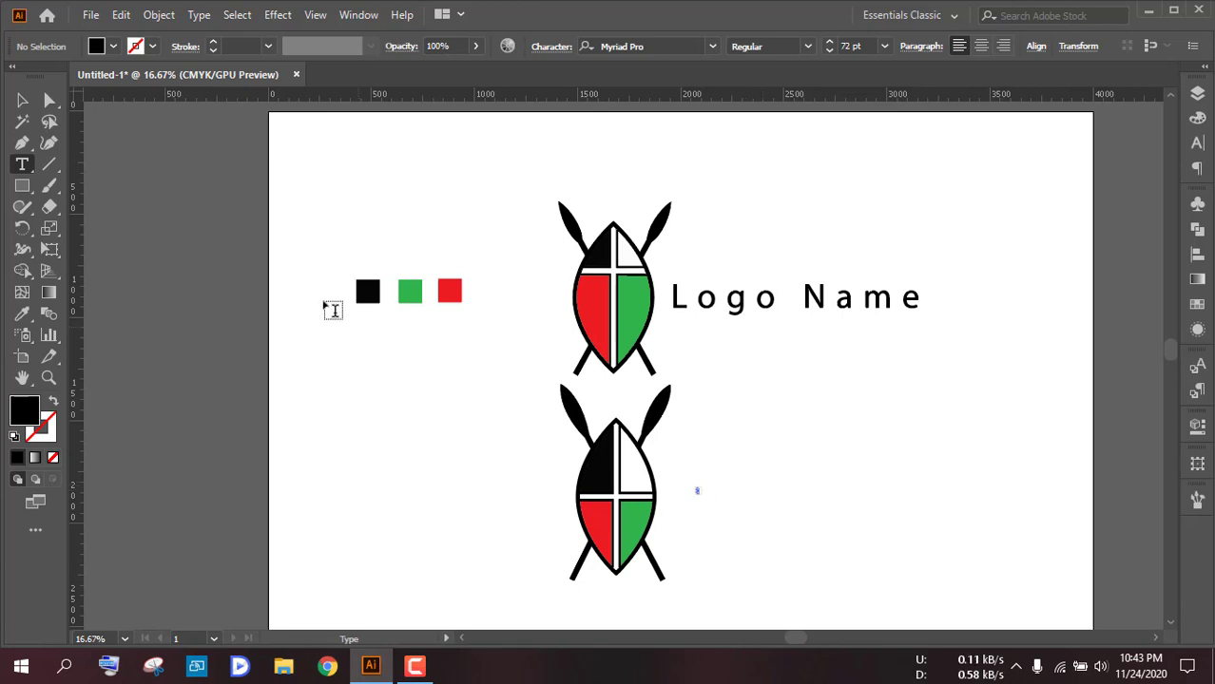
pyautogui.click(22, 99)
pyautogui.click(311, 290)
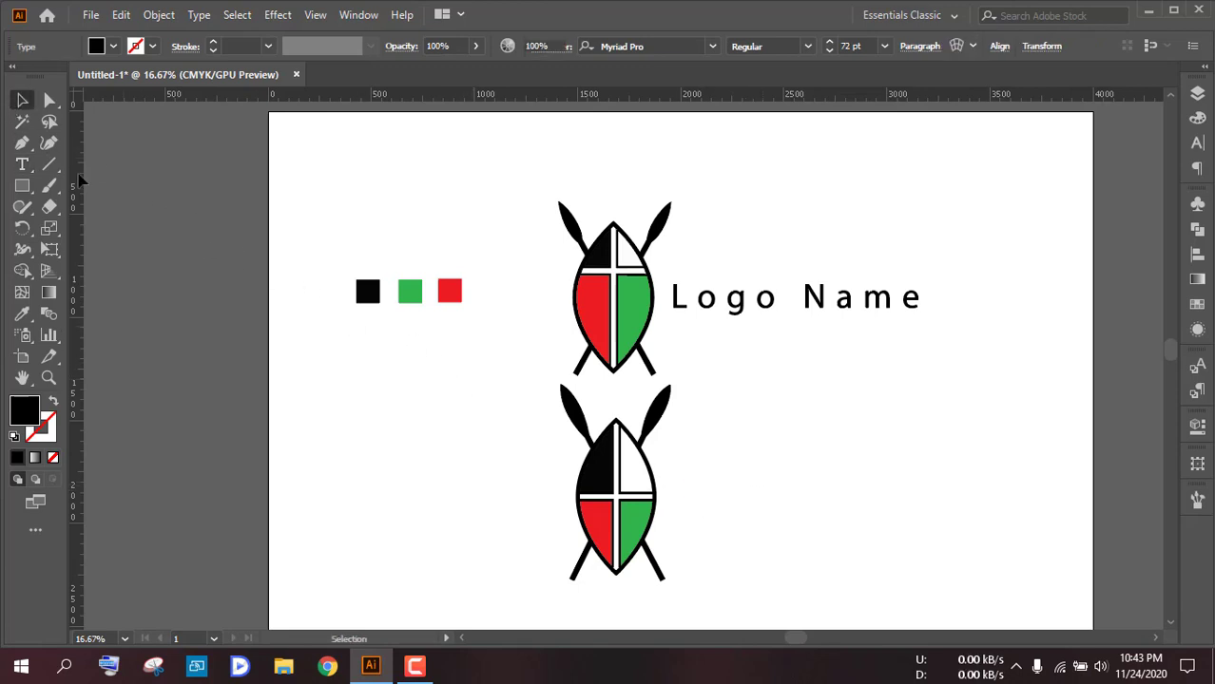
# - Add the point text "Logo Name" on the blank area to the right of the lower shield
pyautogui.click(22, 165)
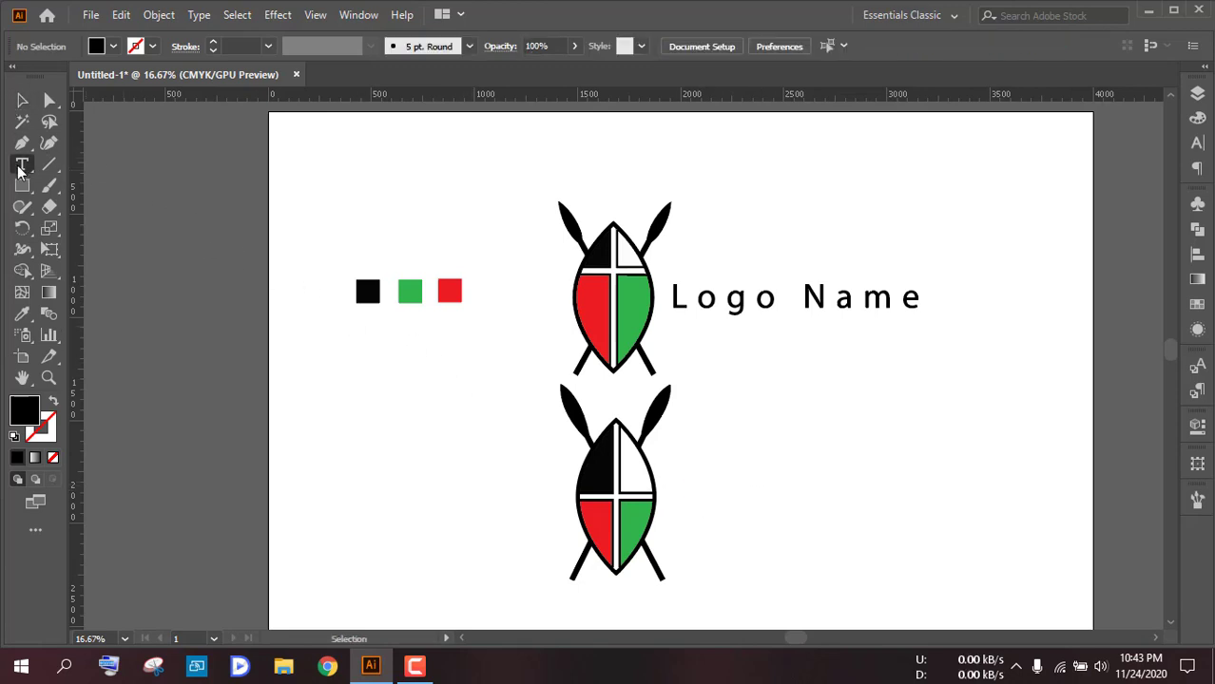
pyautogui.click(697, 494)
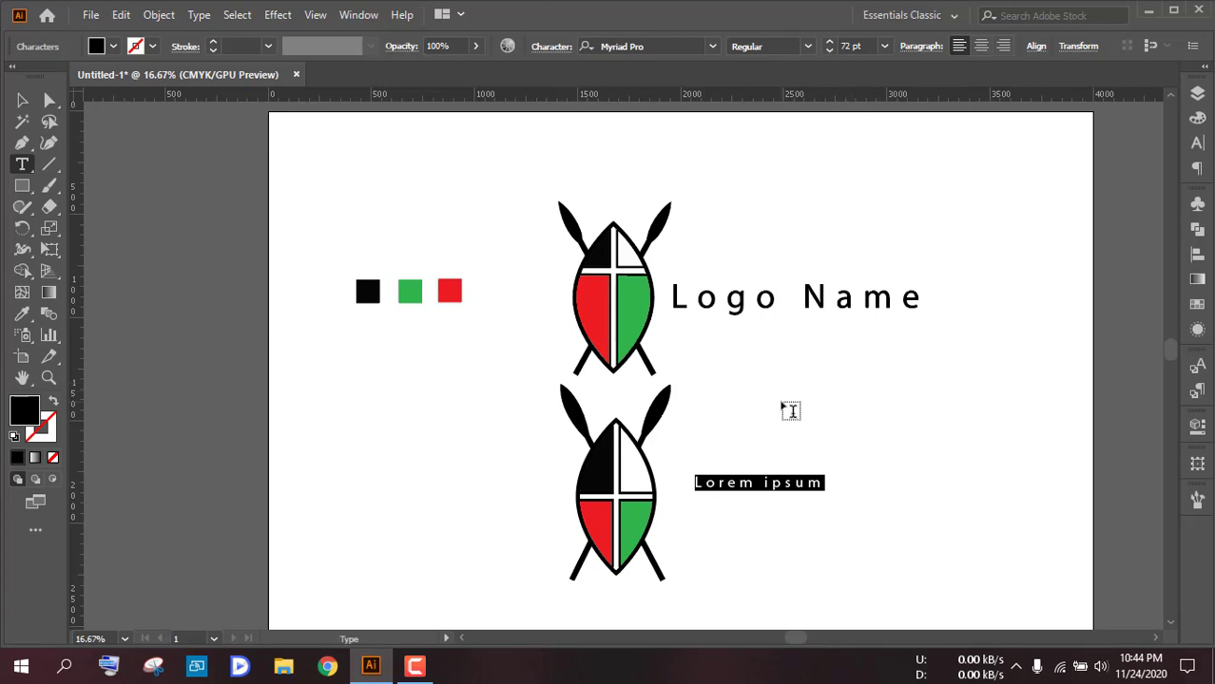
pyautogui.write('Logo Name')
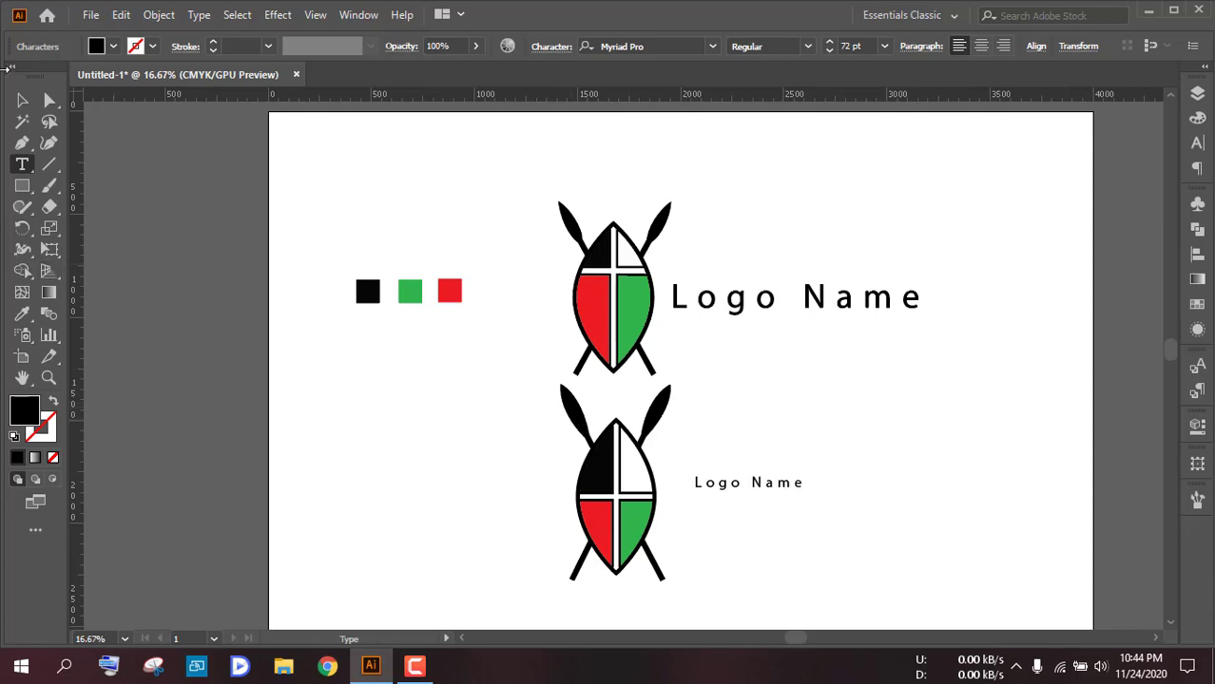
pyautogui.click(22, 100)
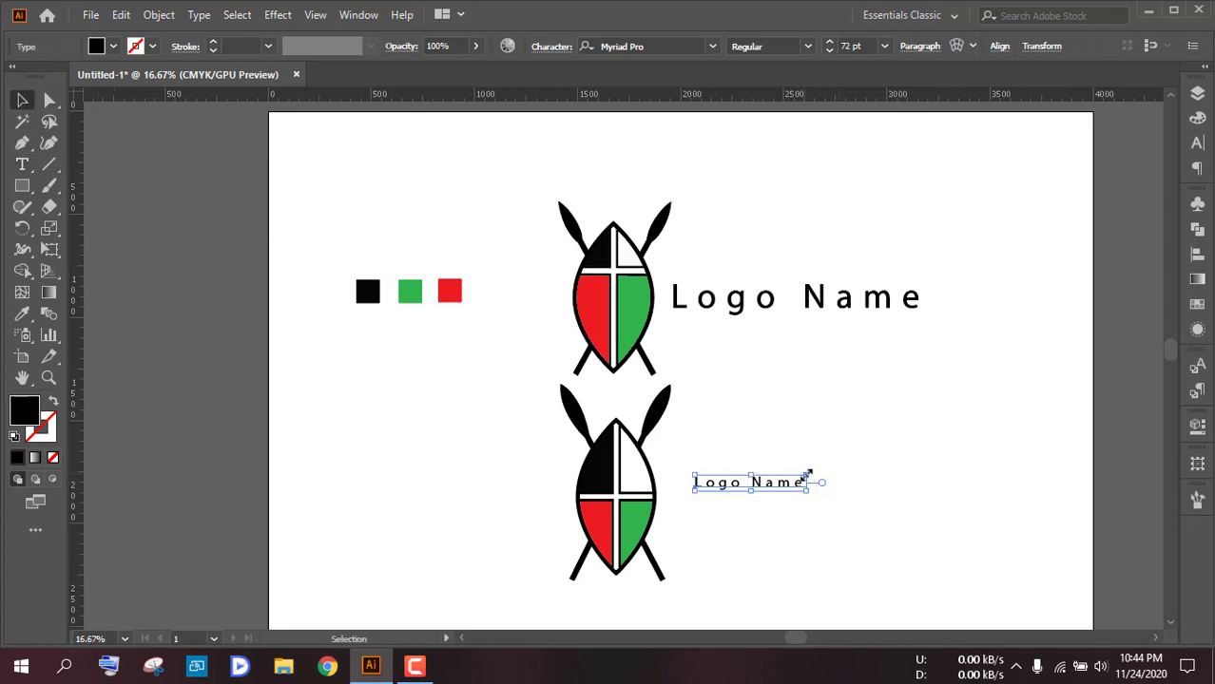
# - Enlarge the lower "Logo Name" text proportionally to about 179 pt and place it just right of the lower shield
pyautogui.moveTo(807, 474); pyautogui.dragTo(866, 462)
pyautogui.moveTo(781, 496); pyautogui.dragTo(805, 490)
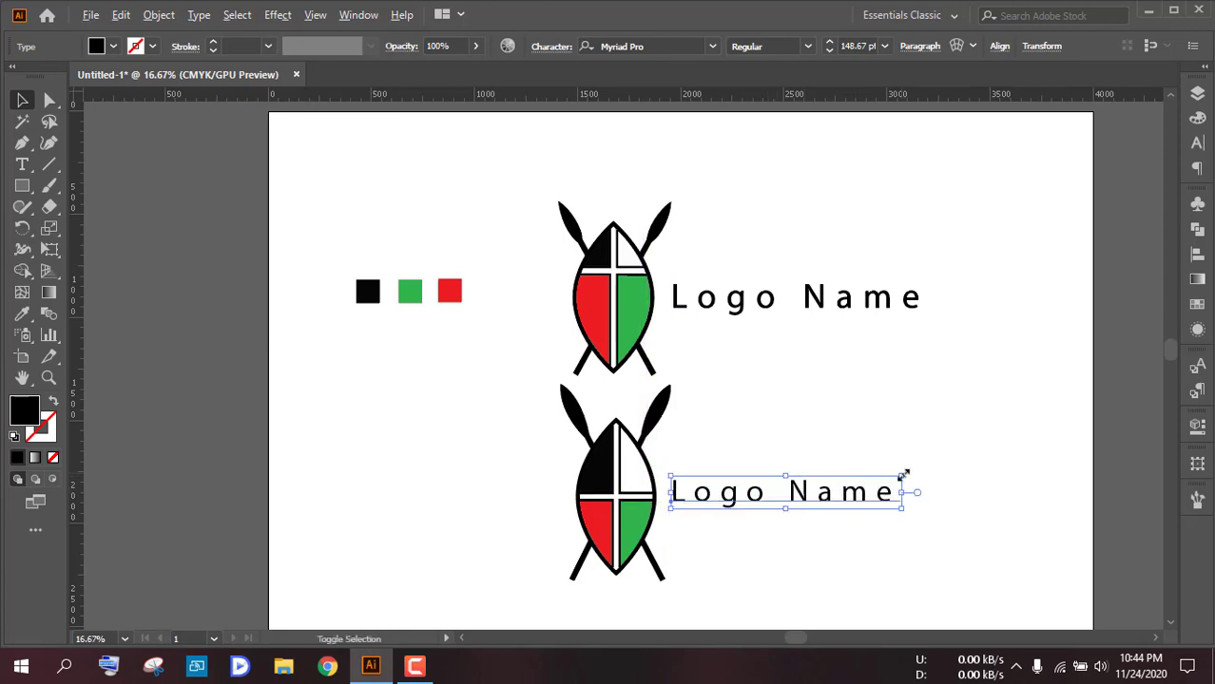
pyautogui.moveTo(906, 477); pyautogui.dragTo(946, 468)
pyautogui.moveTo(881, 509); pyautogui.dragTo(897, 502)
pyautogui.press('i')
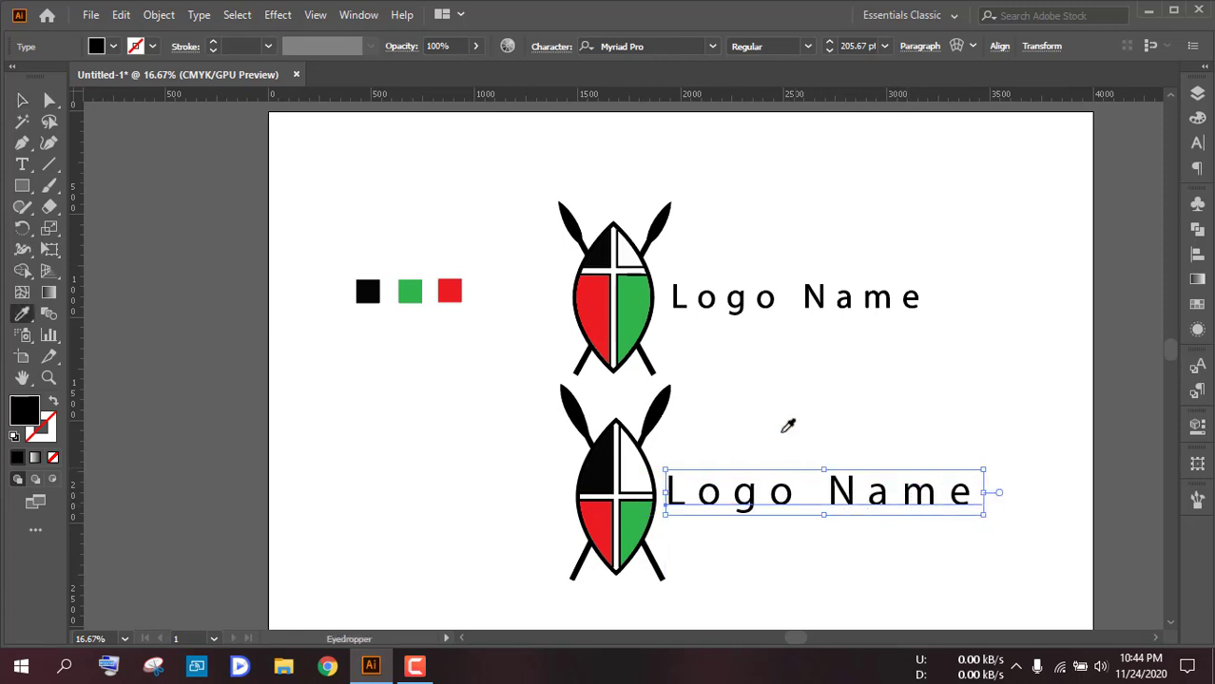
pyautogui.click(25, 105)
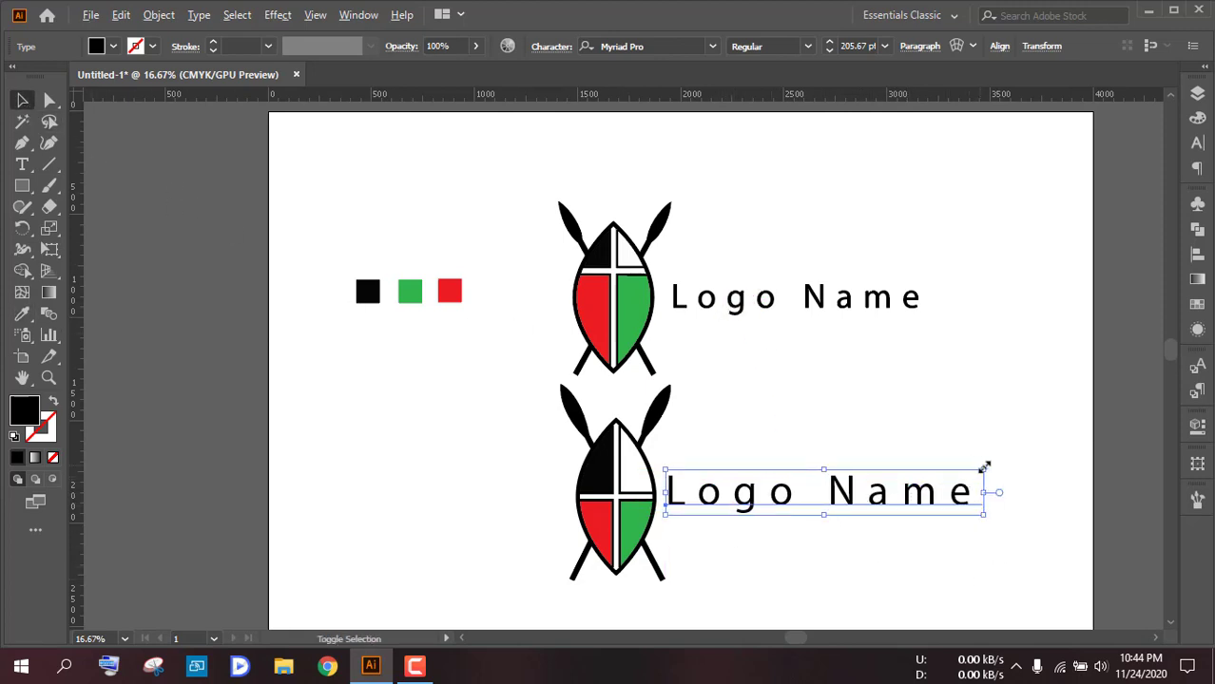
pyautogui.moveTo(982, 469); pyautogui.dragTo(963, 472)
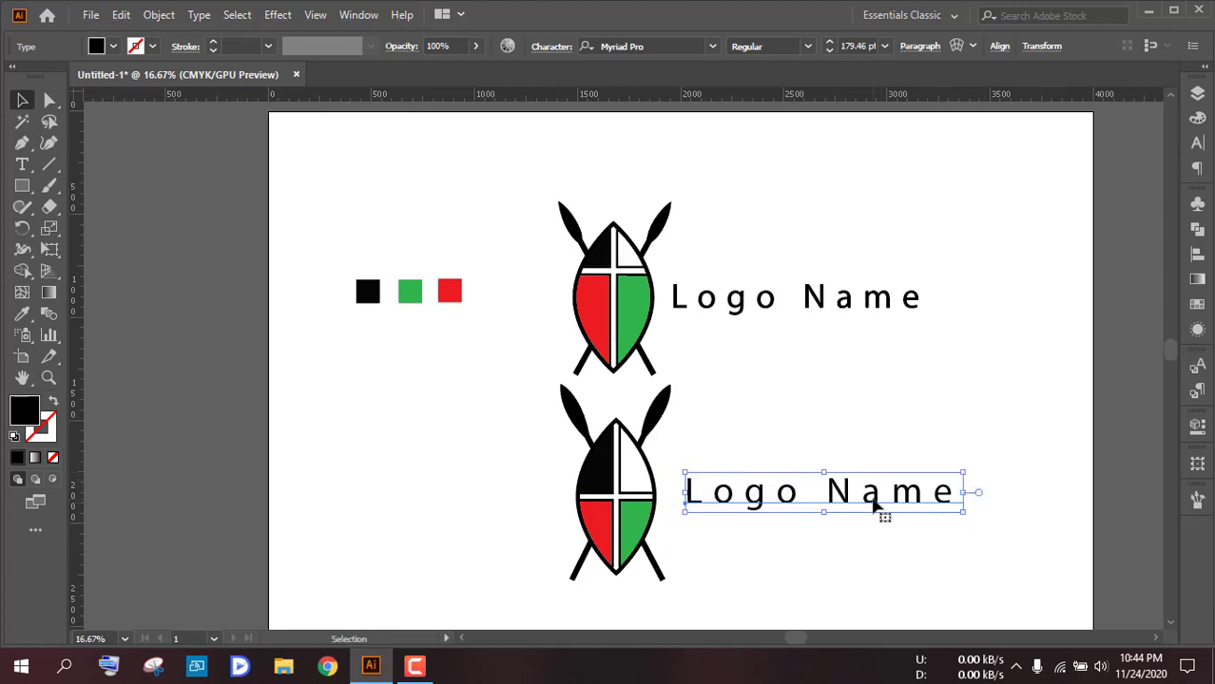
pyautogui.moveTo(889, 511); pyautogui.dragTo(850, 499)
pyautogui.click(1005, 422)
pyautogui.press('space')
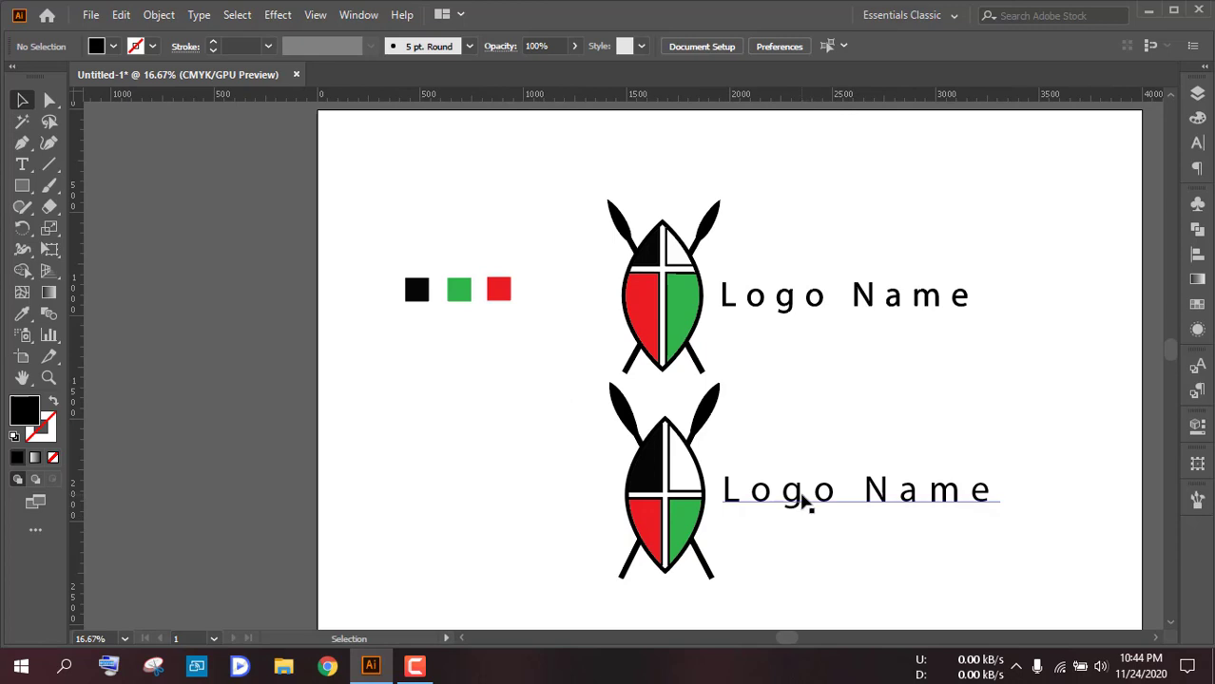
# - Inspect the tracking in the character settings of the lower "Logo Name" text, then deselect the text
pyautogui.click(806, 501)
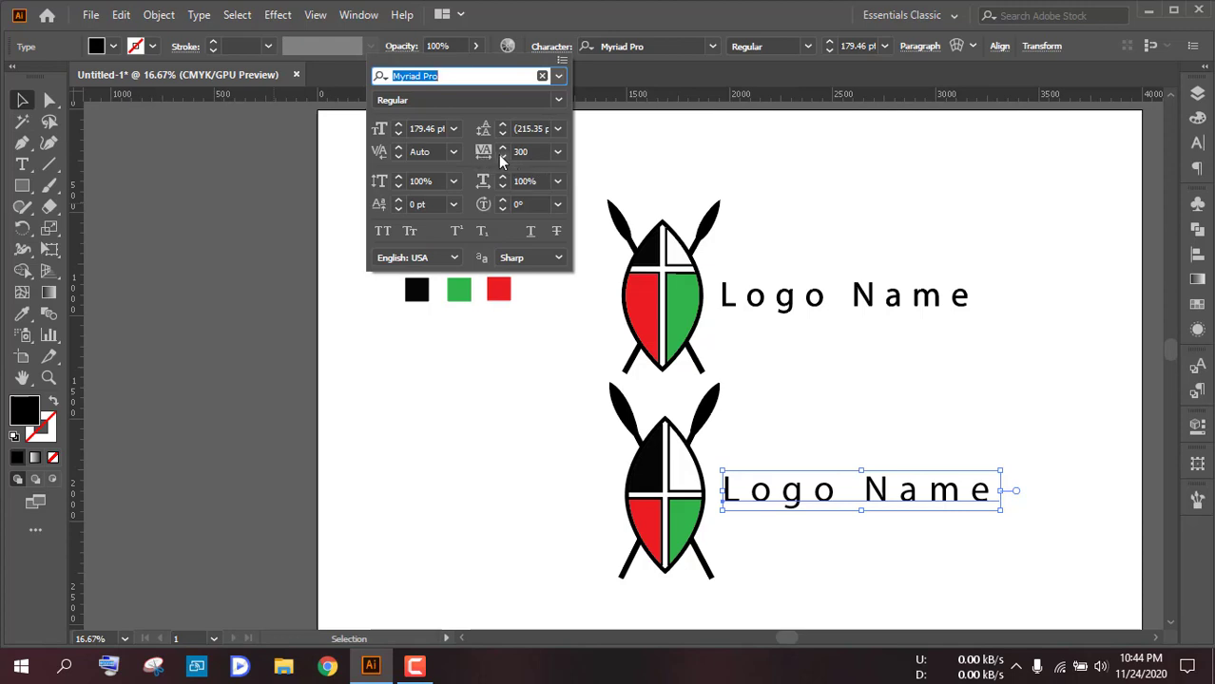
pyautogui.click(502, 156)
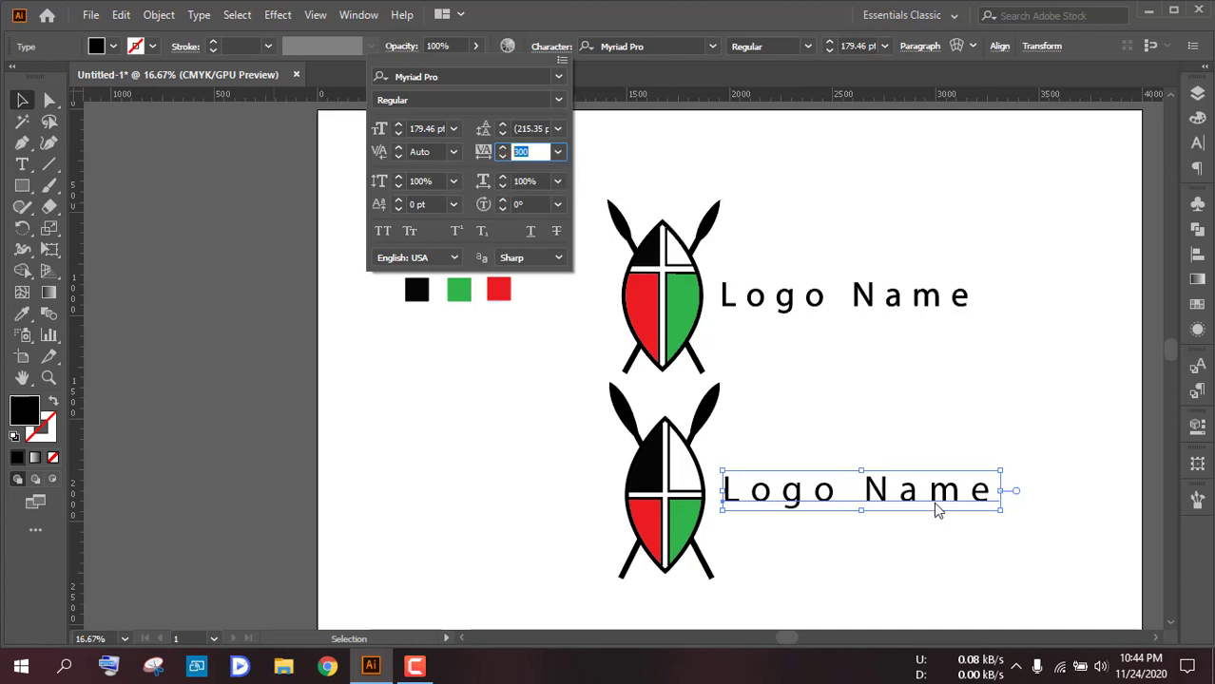
pyautogui.press('Escape')
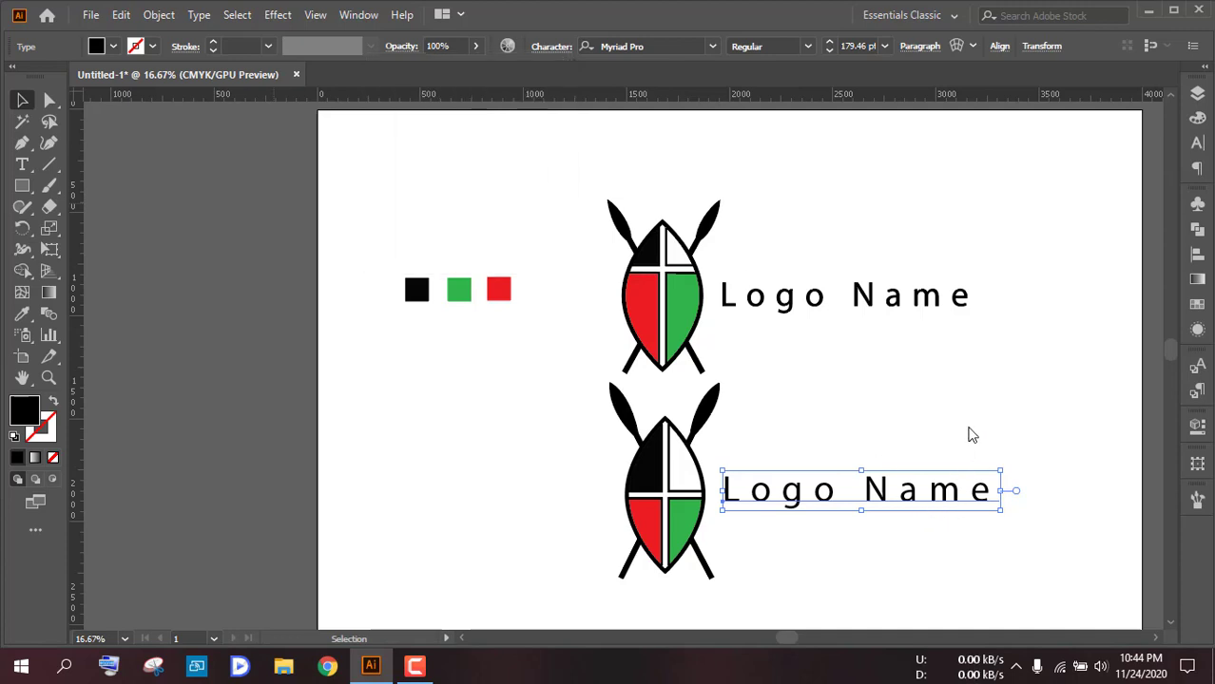
pyautogui.click(927, 428)
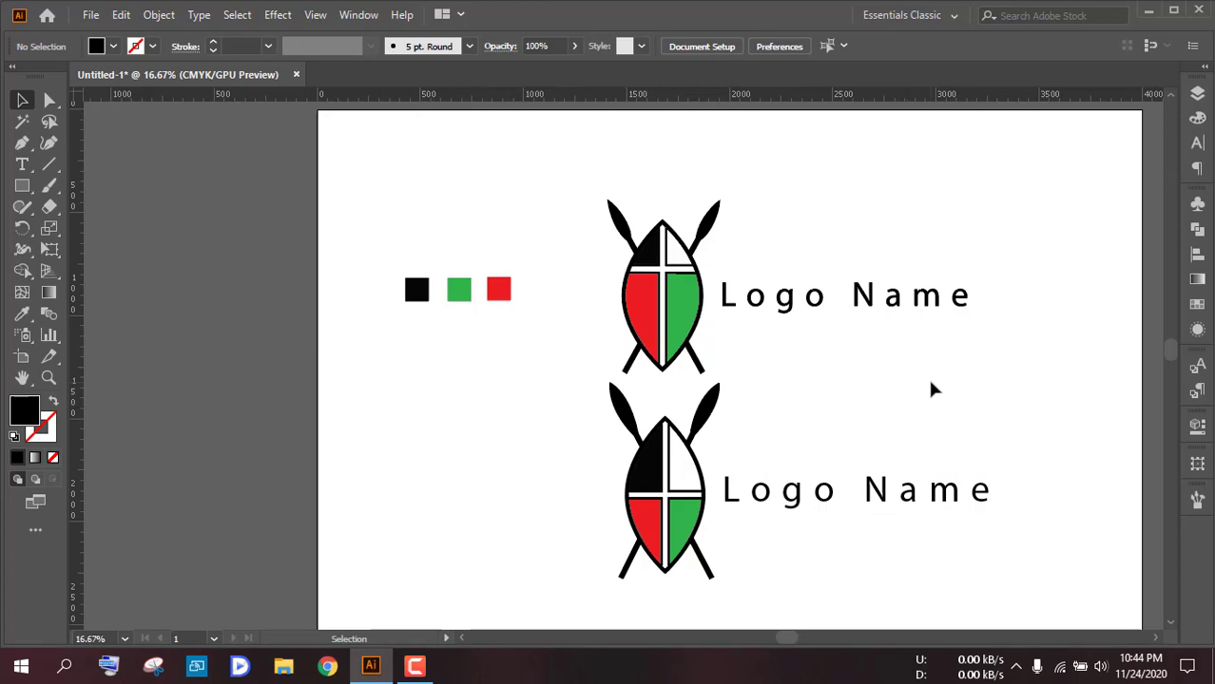